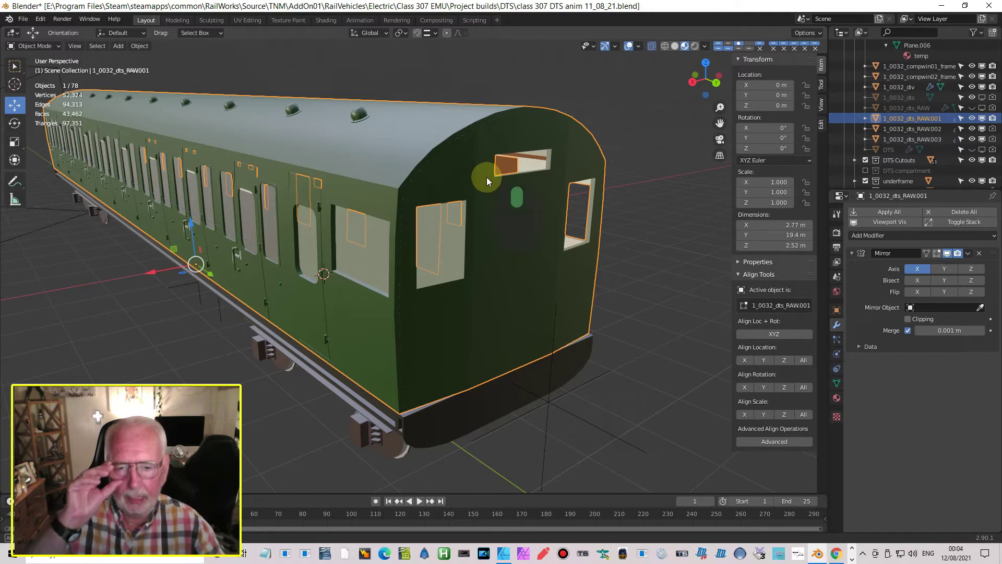
- Examine the front window openings in the coach's cab end and the compartment window frames along its side
scroll(549, 188, up, 3)
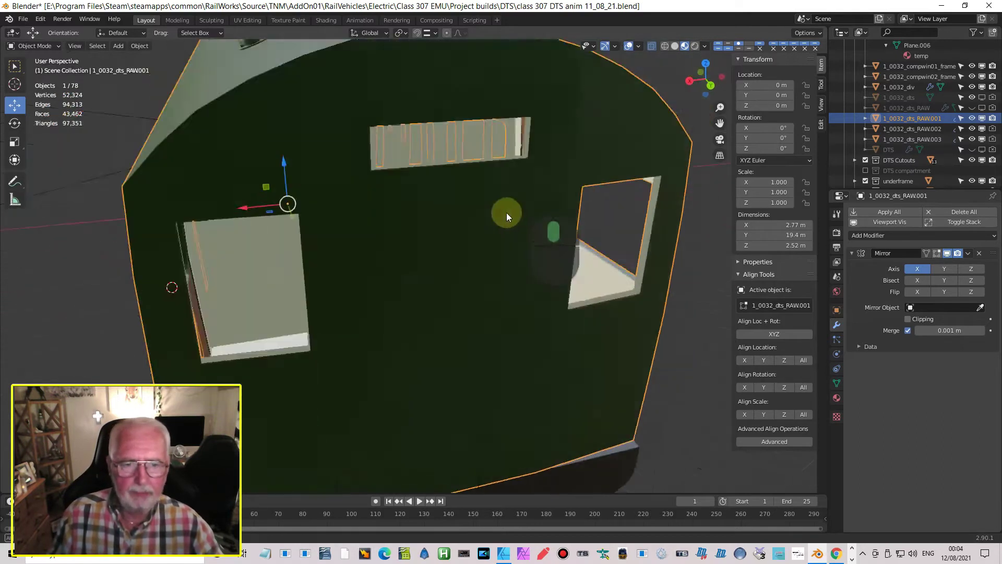
scroll(493, 200, up, 2)
scroll(494, 201, down, 5)
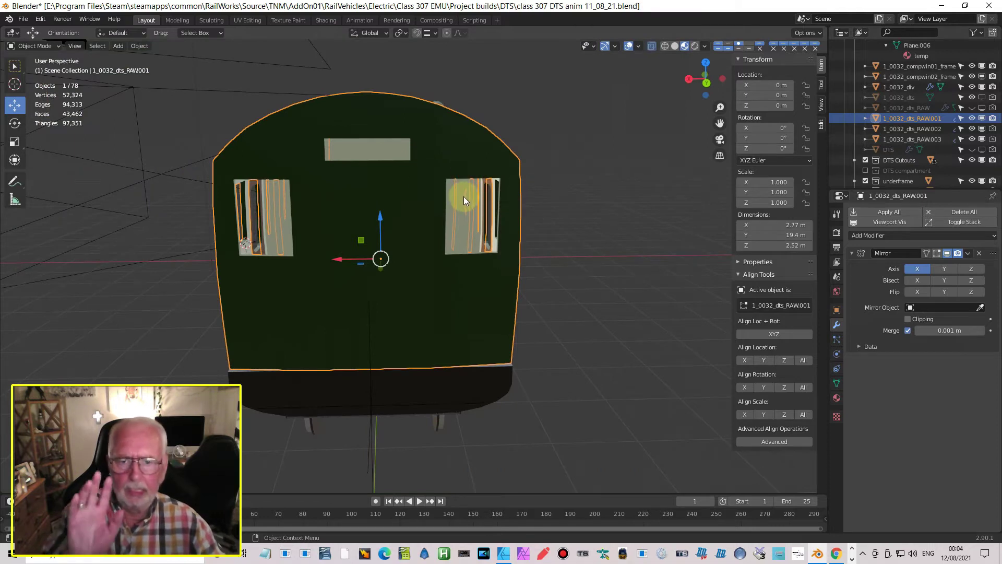
middle_drag(479, 189, 452, 182)
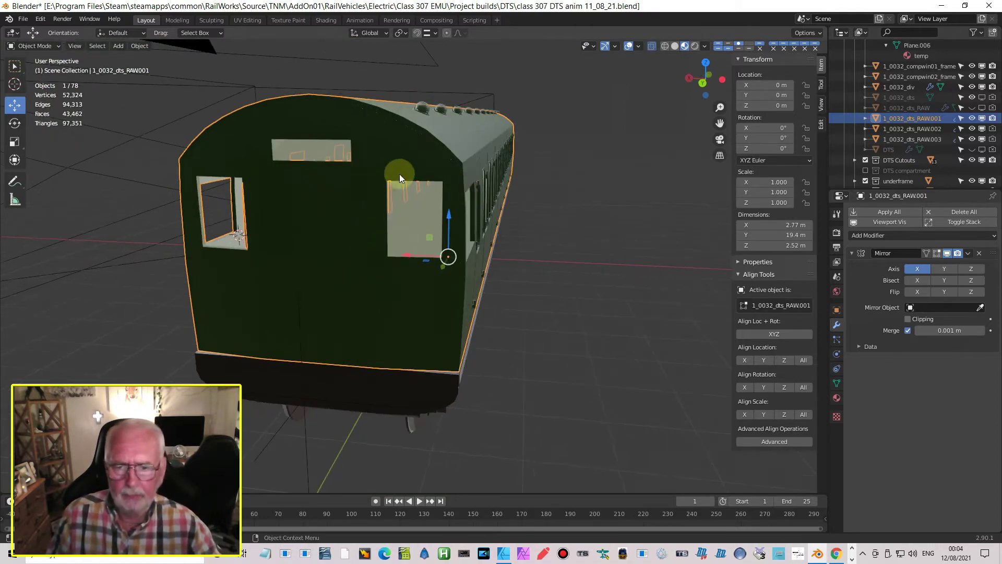
middle_drag(389, 179, 391, 202)
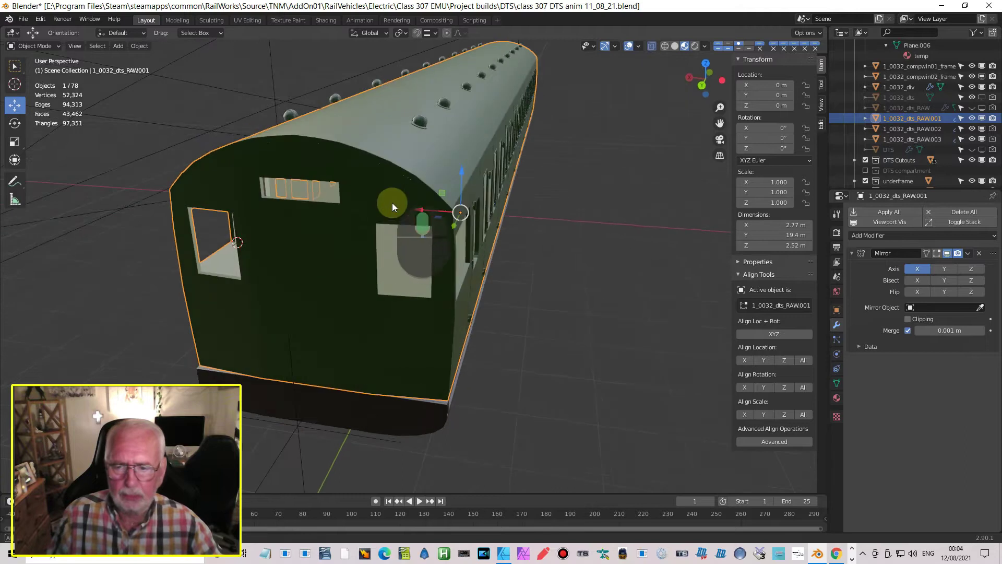
scroll(398, 255, up, 5)
middle_drag(402, 254, 408, 259)
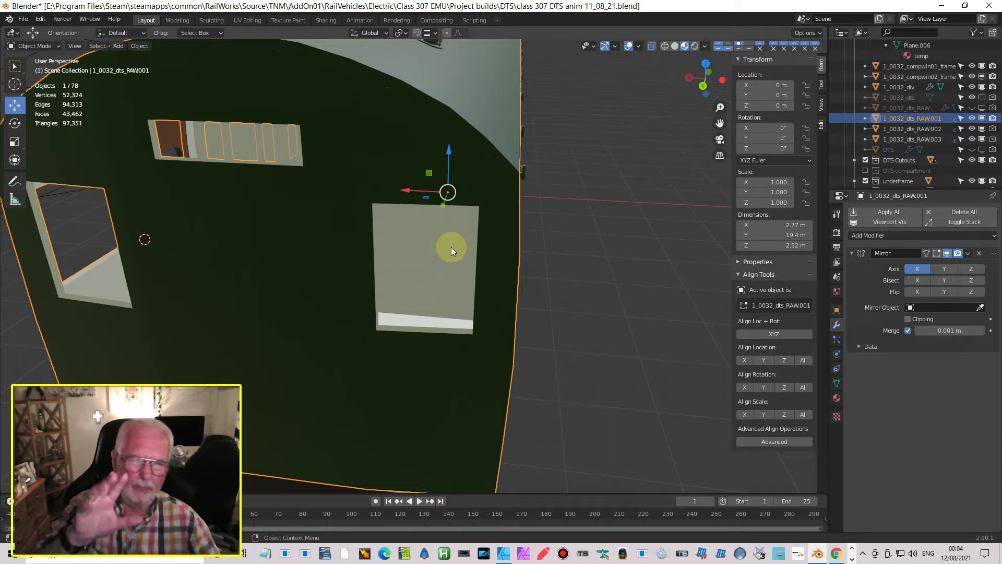
middle_drag(451, 246, 388, 204)
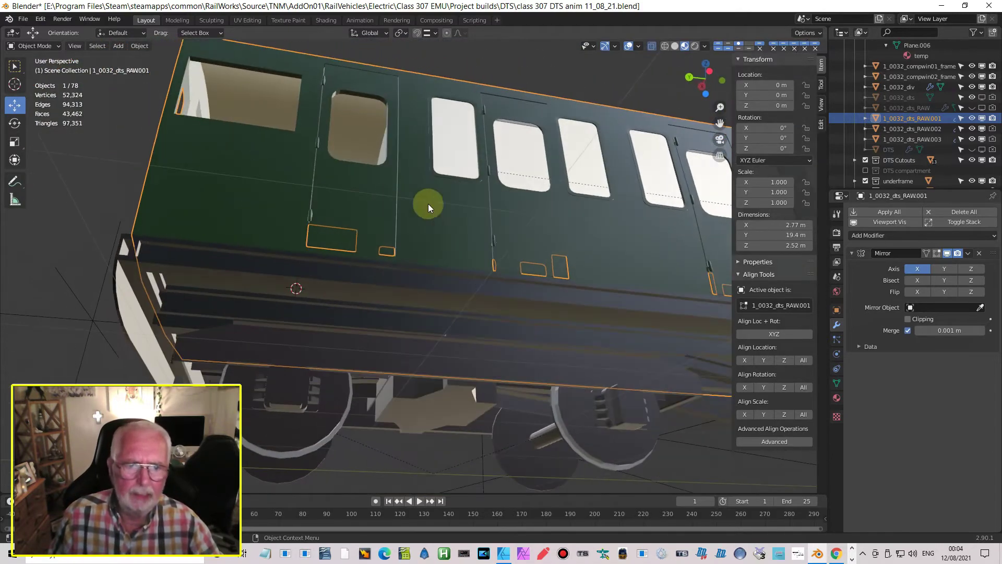
click(682, 207)
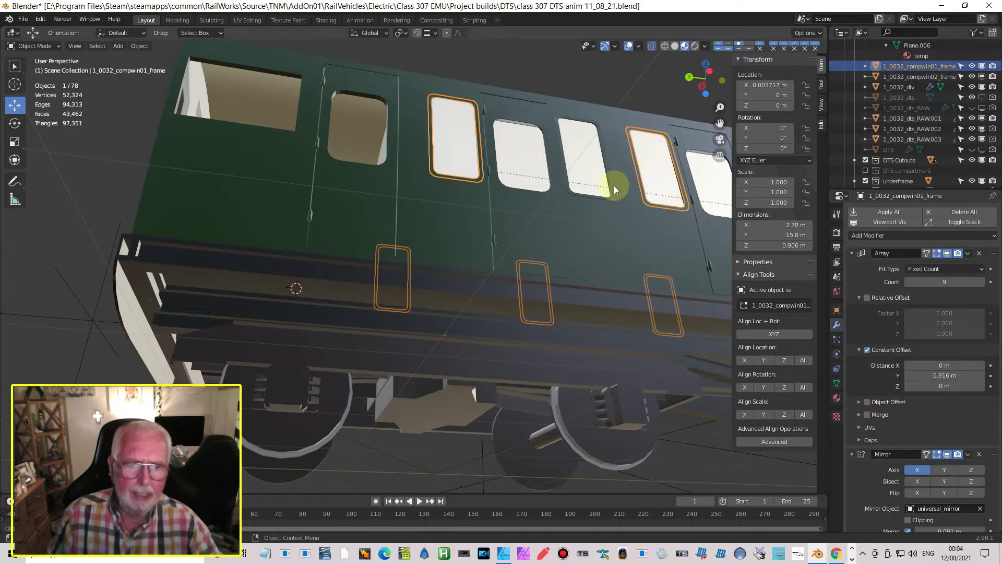
middle_drag(564, 220, 639, 287)
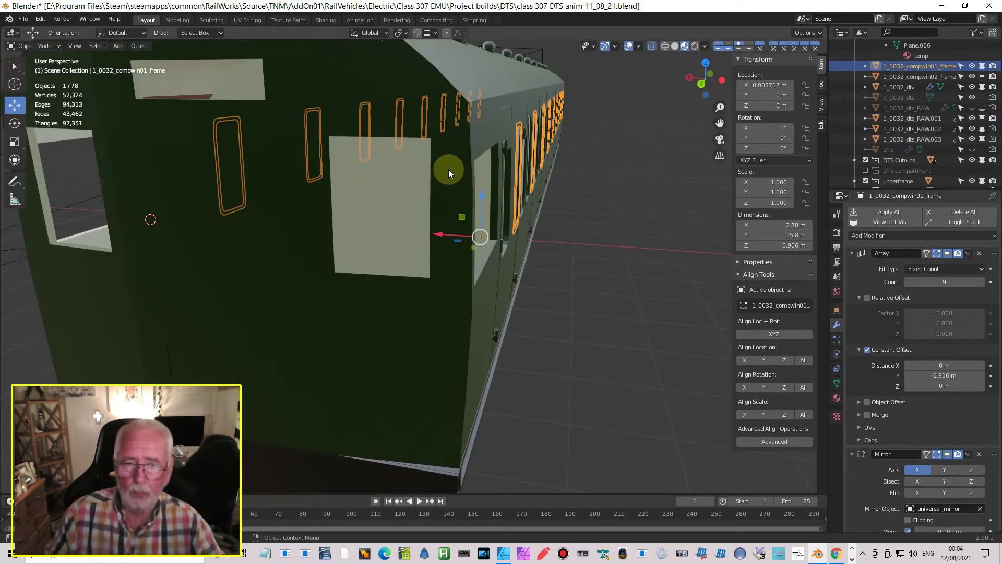
click(449, 170)
middle_drag(451, 187, 457, 204)
middle_drag(269, 231, 335, 227)
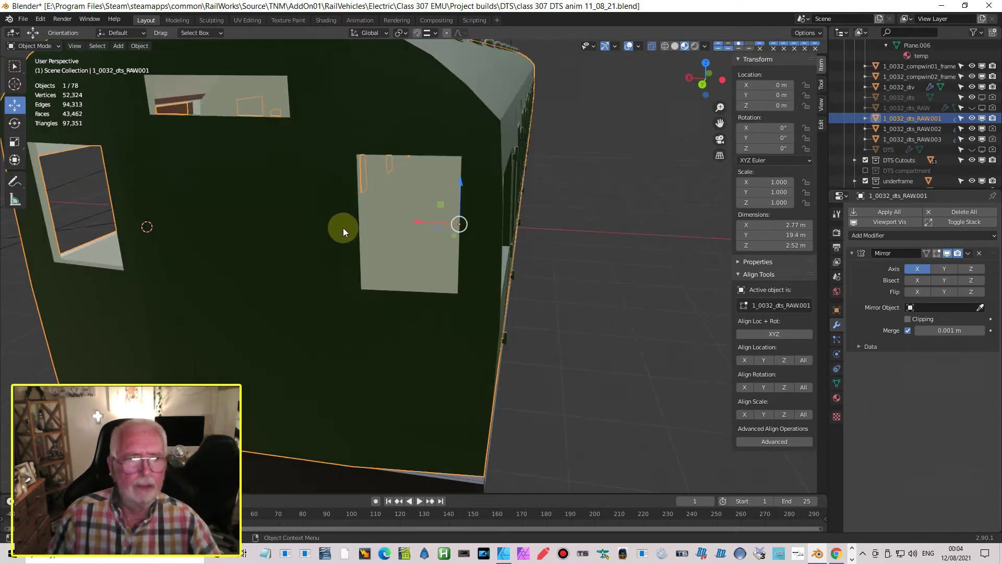
- Expand the DTS Cutouts collection and unhide the frontwin_cut object
scroll(905, 122, down, 3)
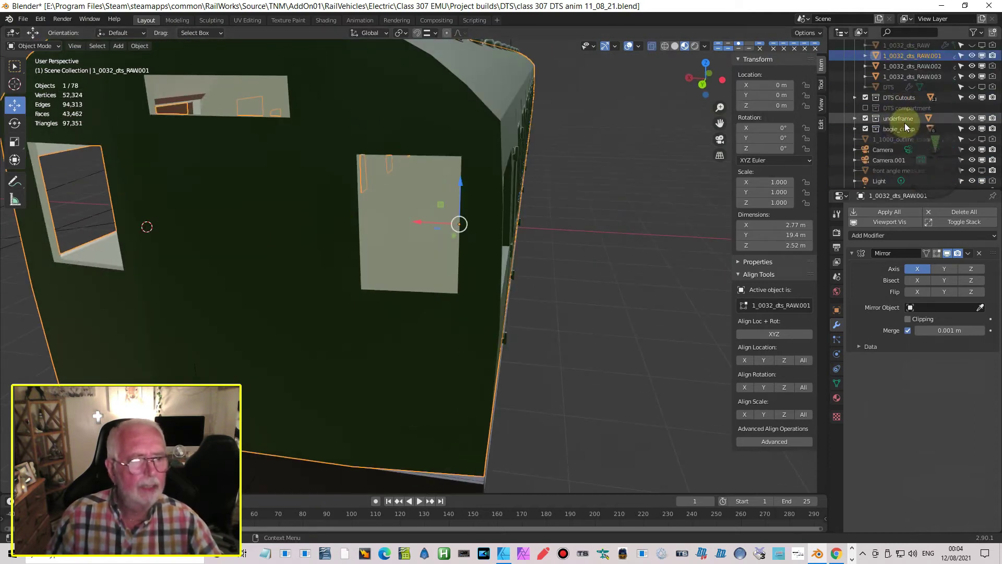
click(853, 97)
scroll(894, 128, down, 4)
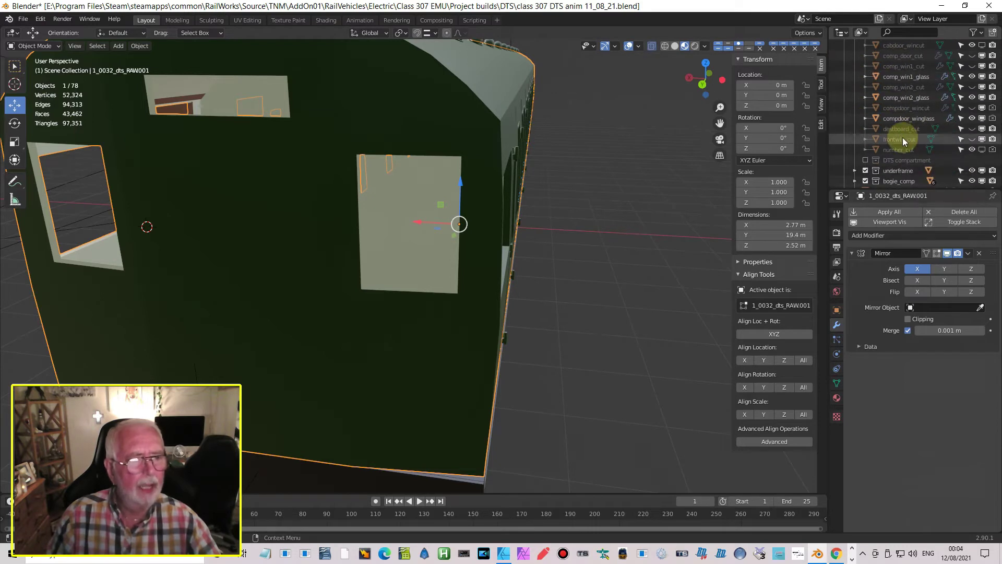
click(903, 138)
click(971, 139)
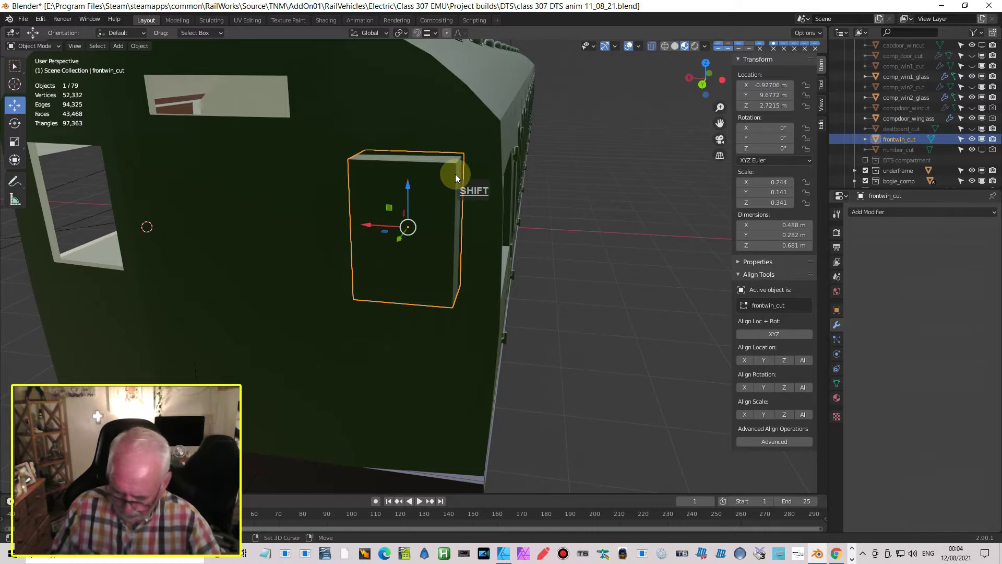
- Duplicate frontwin_cut in place and hide the original
key(shift+d)
key(Return)
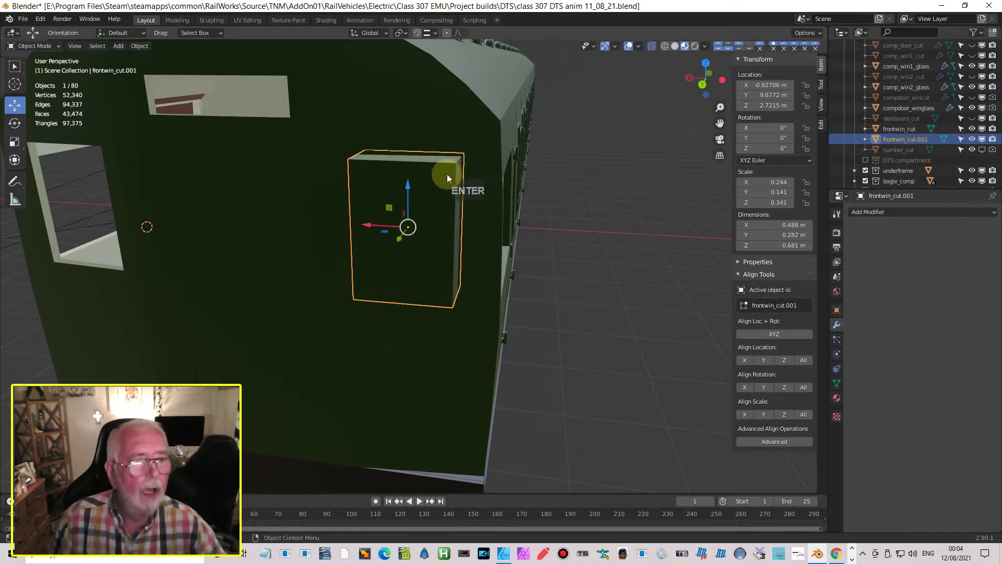
click(971, 129)
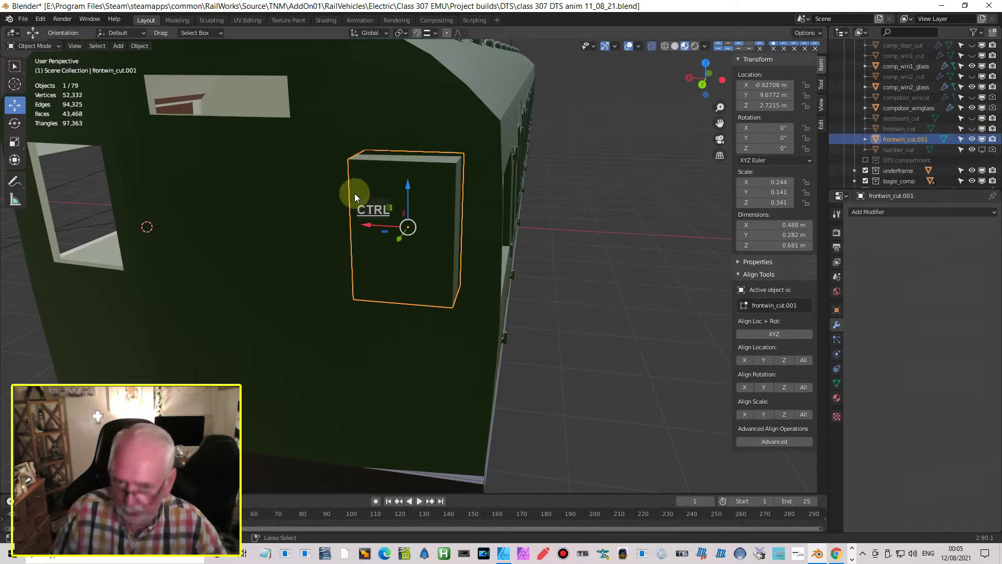
- Apply the duplicate cutter's scale and bevel its four front-to-back corner edges about 0.0667 m wide with 3 segments
key(ctrl+a)
click(339, 196)
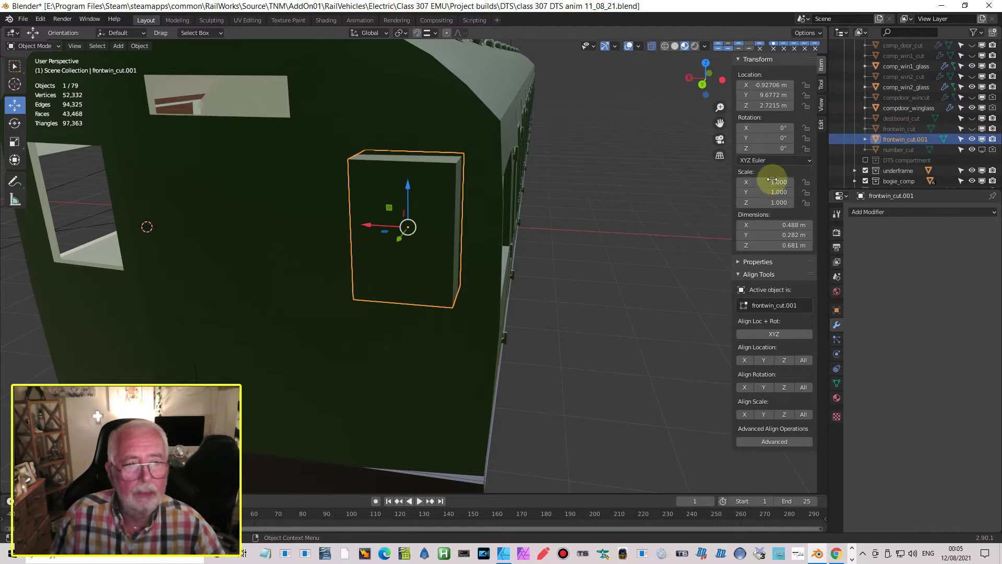
key(Tab)
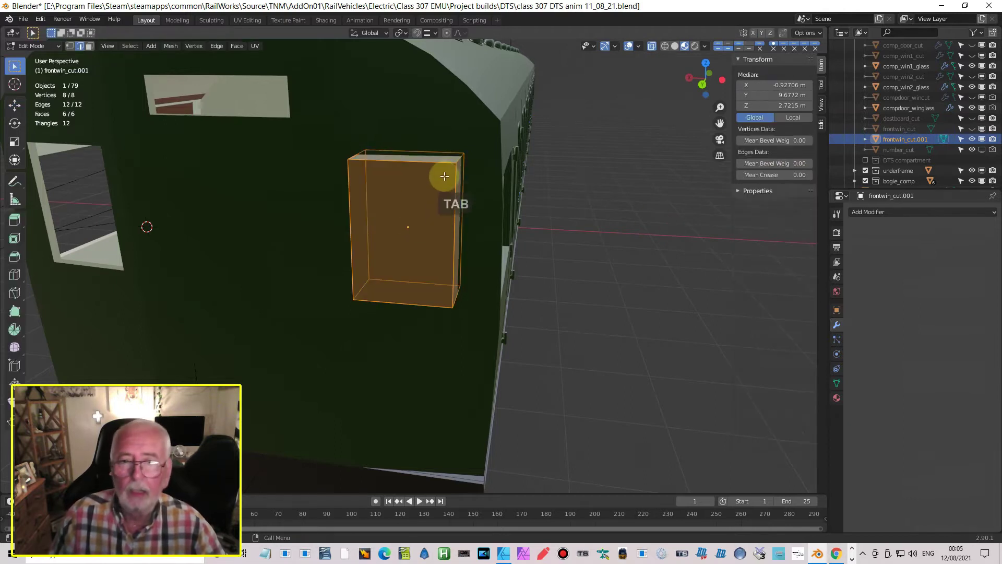
click(357, 155)
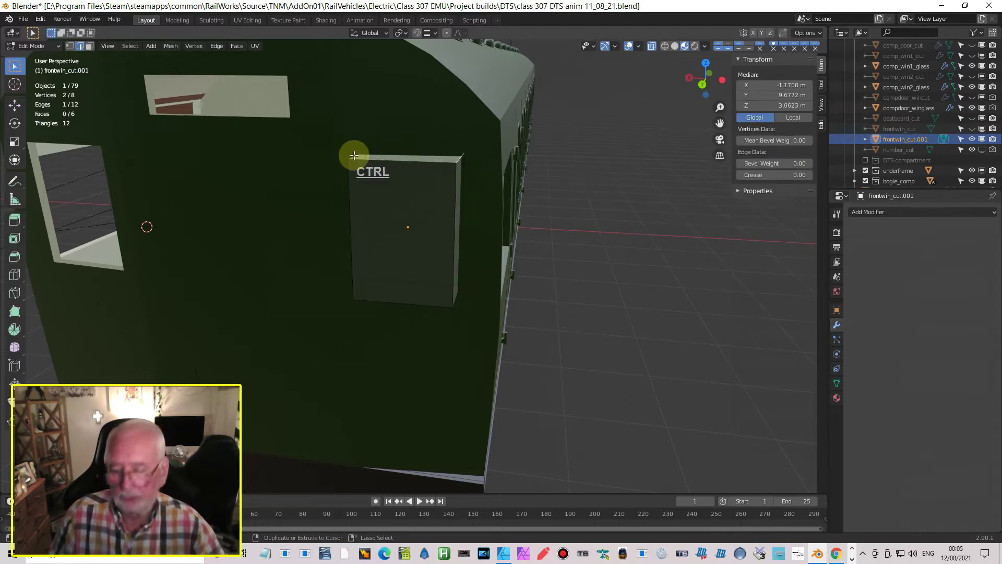
shift+click(361, 270)
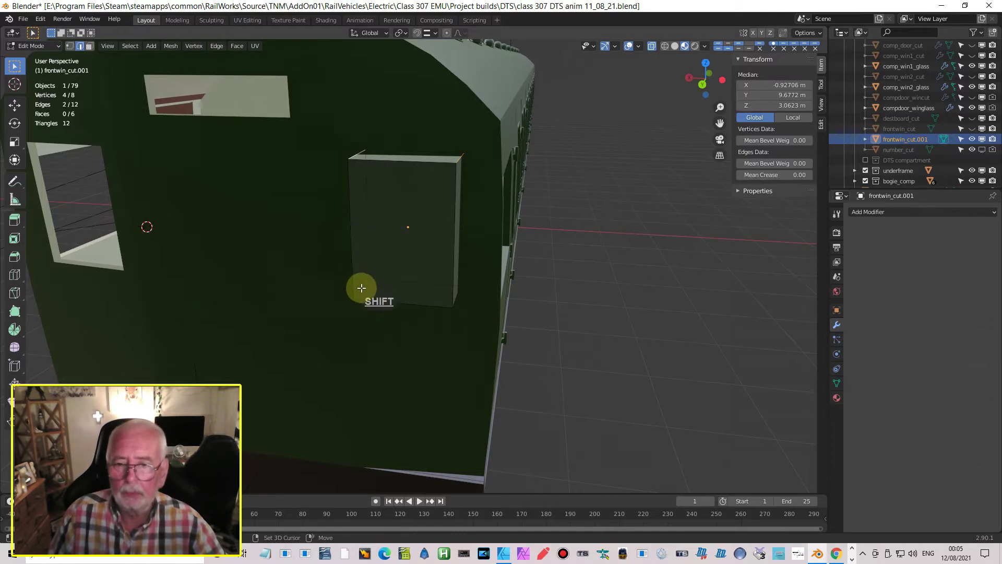
shift+click(459, 298)
shift+click(491, 304)
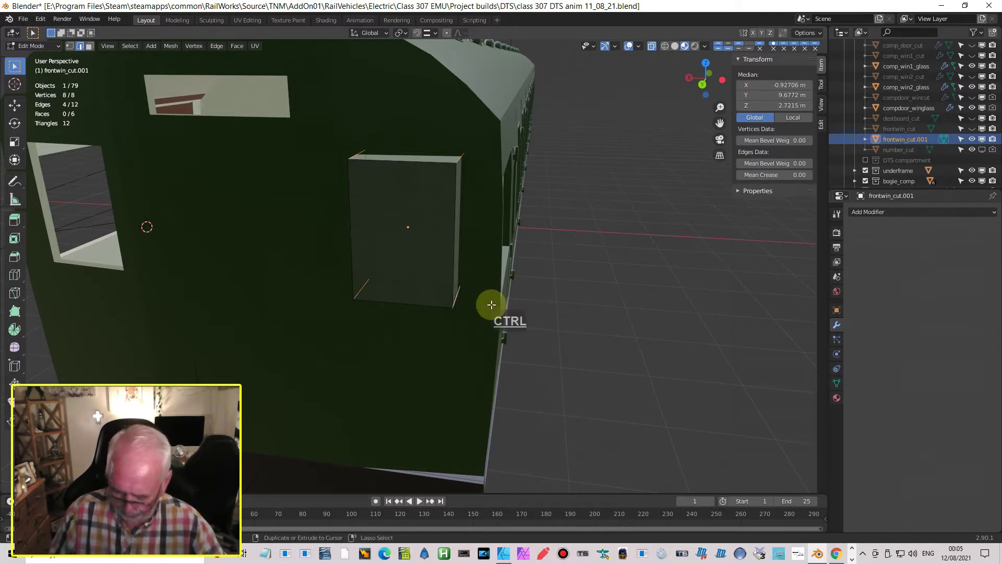
key(ctrl+b)
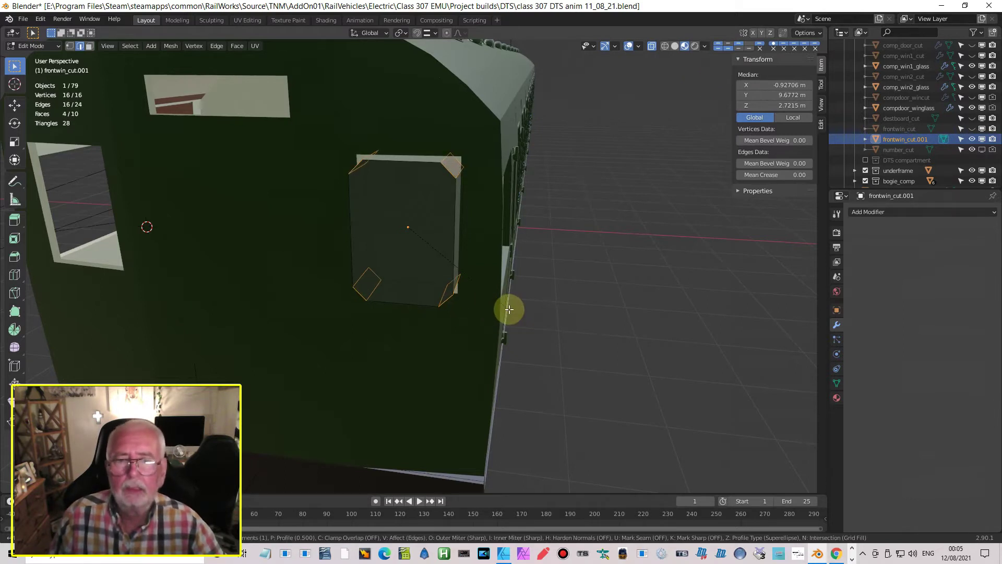
scroll(509, 309, up, 1)
scroll(509, 309, up, 1)
click(510, 310)
middle_drag(509, 310, 468, 315)
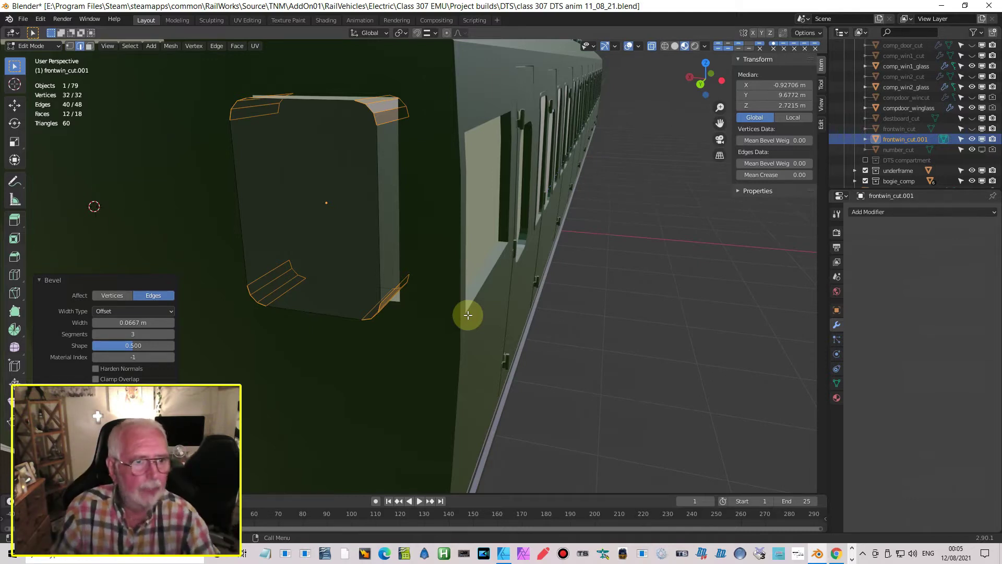
- Rename the bevelled cutter as surround_cut
click(899, 141)
double_click(899, 140)
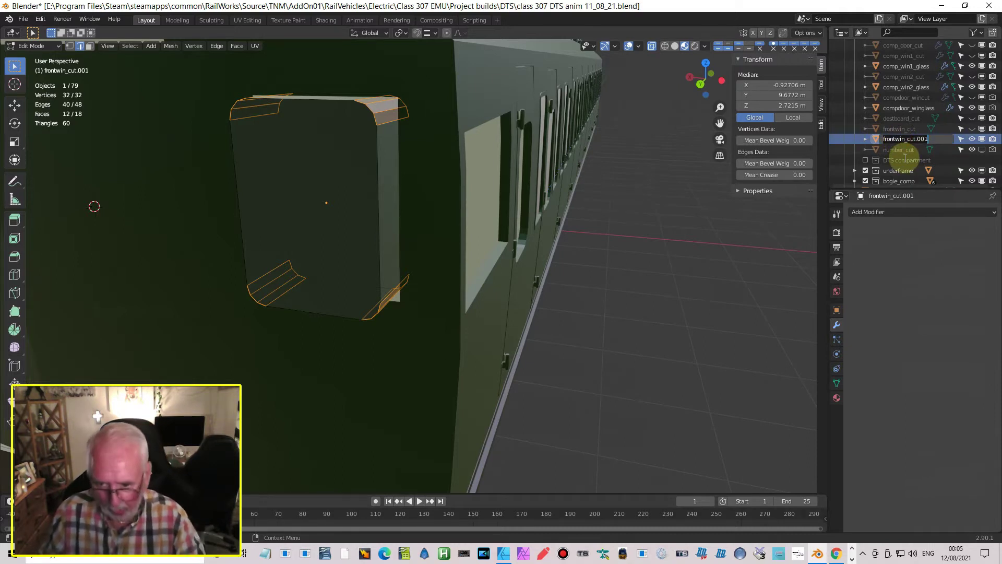
text(surround)
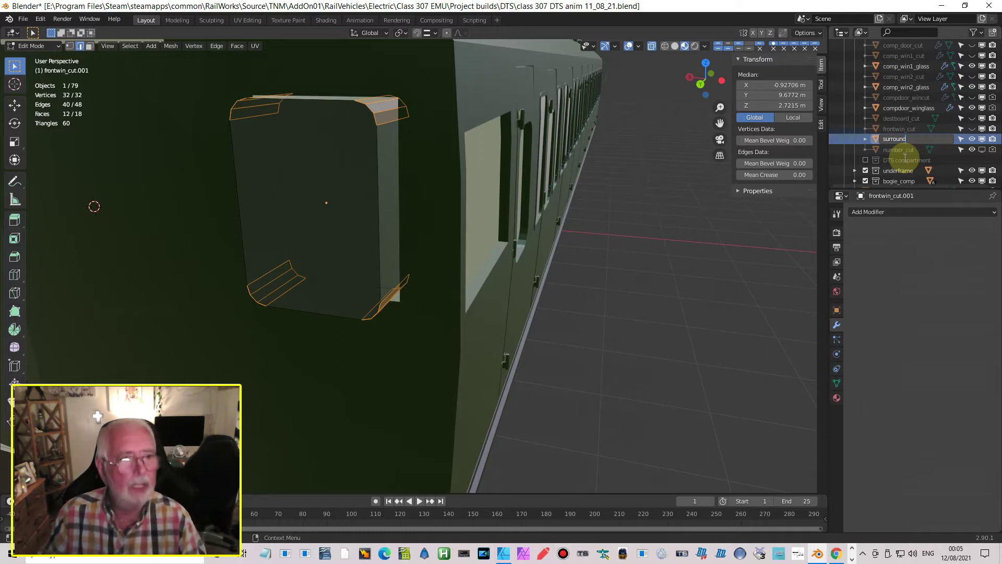
text(_cu)
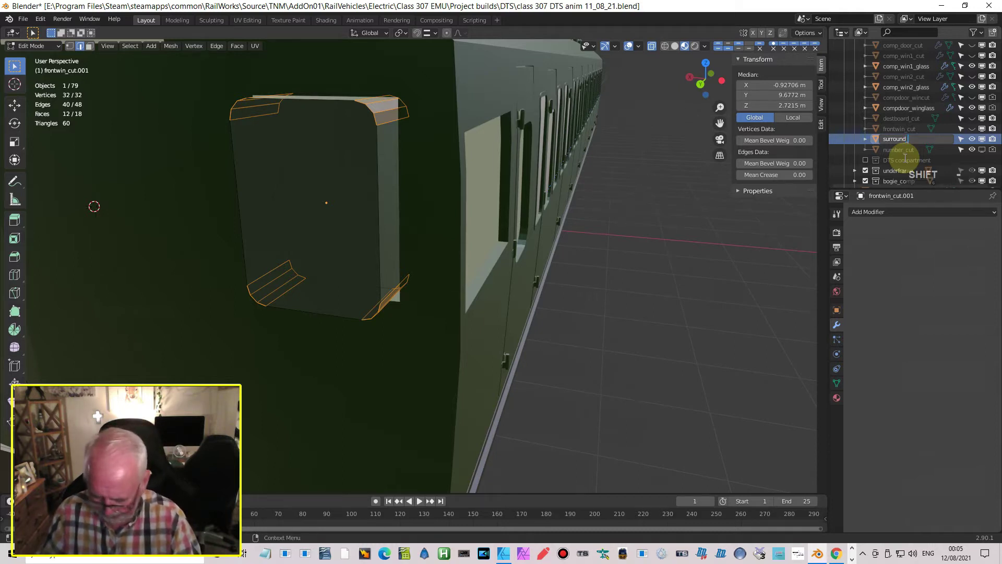
key(Return)
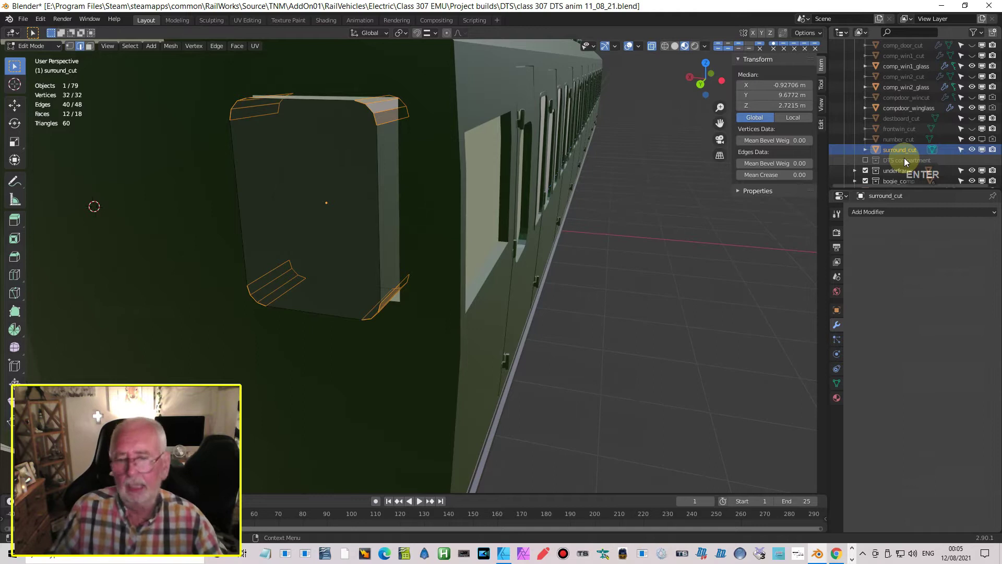
- Return to Object Mode and duplicate surround_cut in place
click(903, 155)
key(Tab)
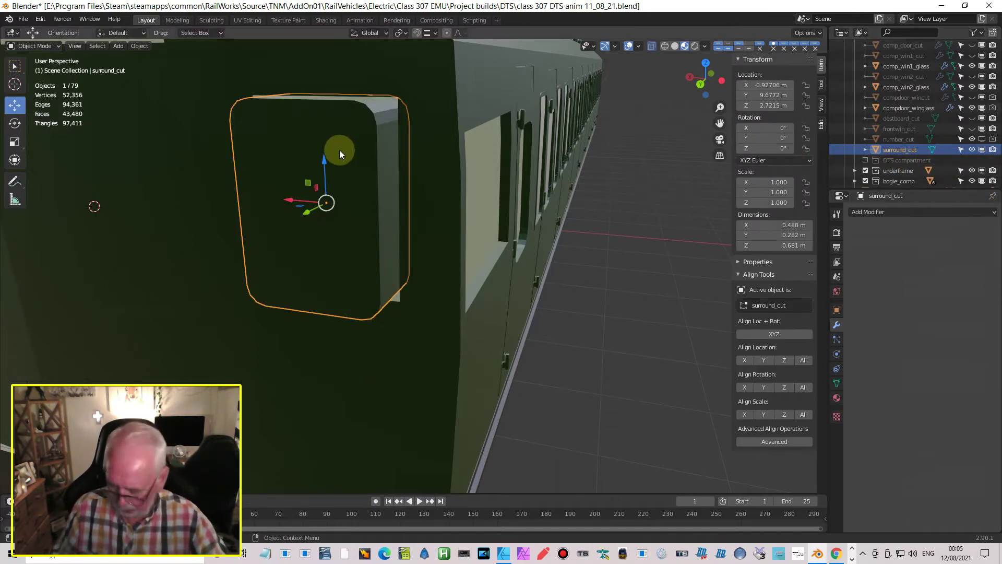
key(shift)
key(shift+d)
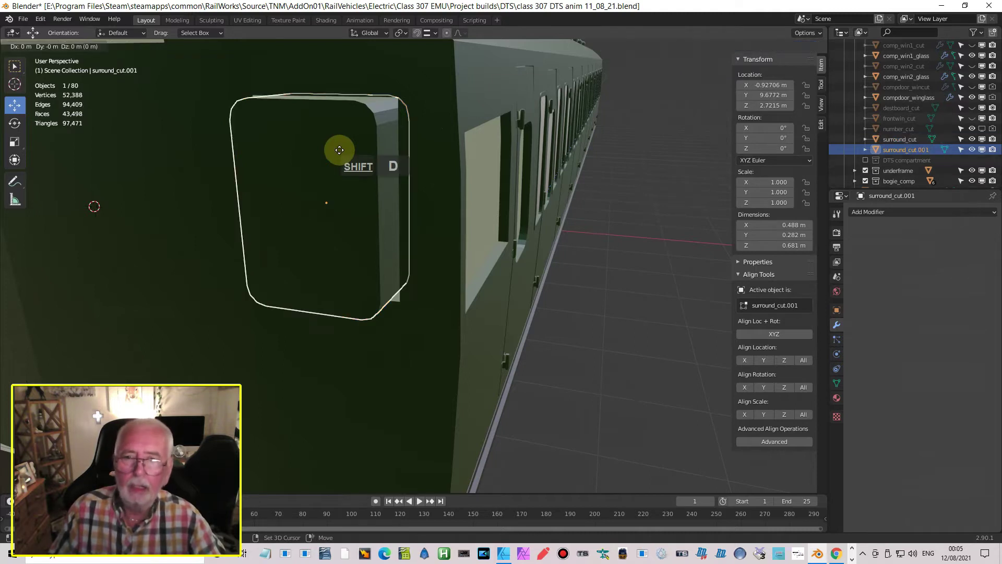
key(Return)
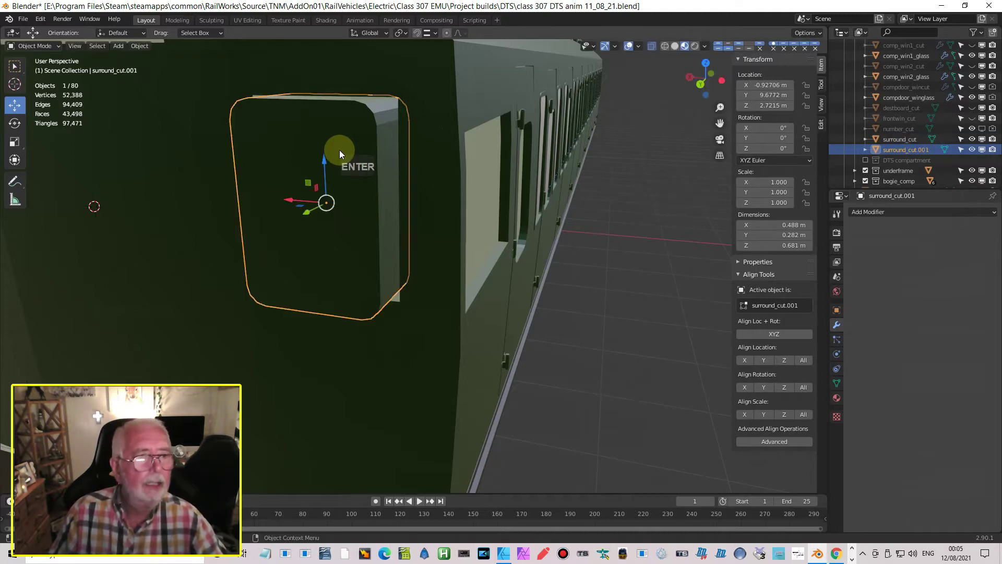
- Rename the new duplicate as cabfront_surround
double_click(906, 150)
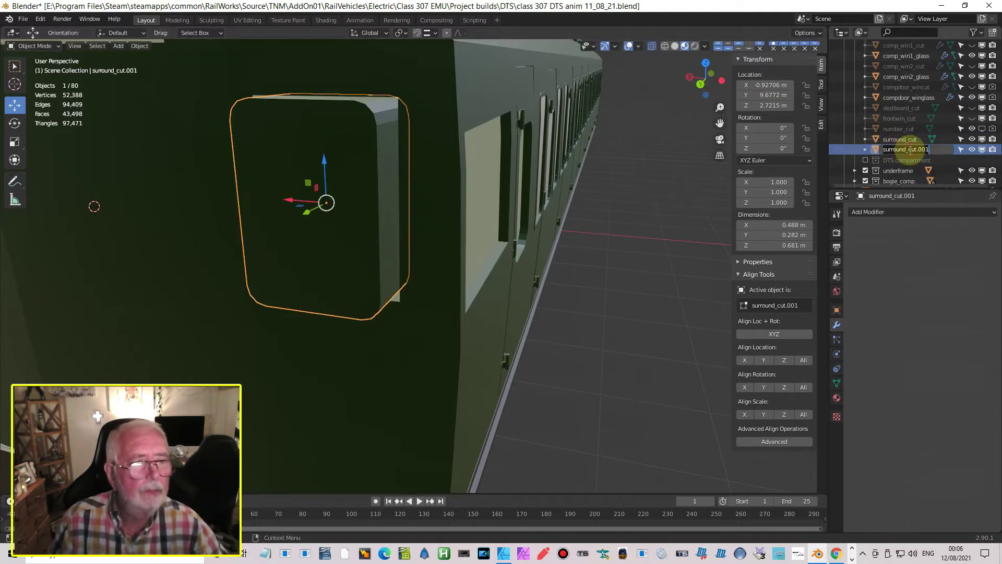
key(BackSpace)
key(BackSpace)
key(BackSpace)
key(BackSpace)
key(BackSpace)
key(BackSpace)
key(BackSpace)
key(BackSpace)
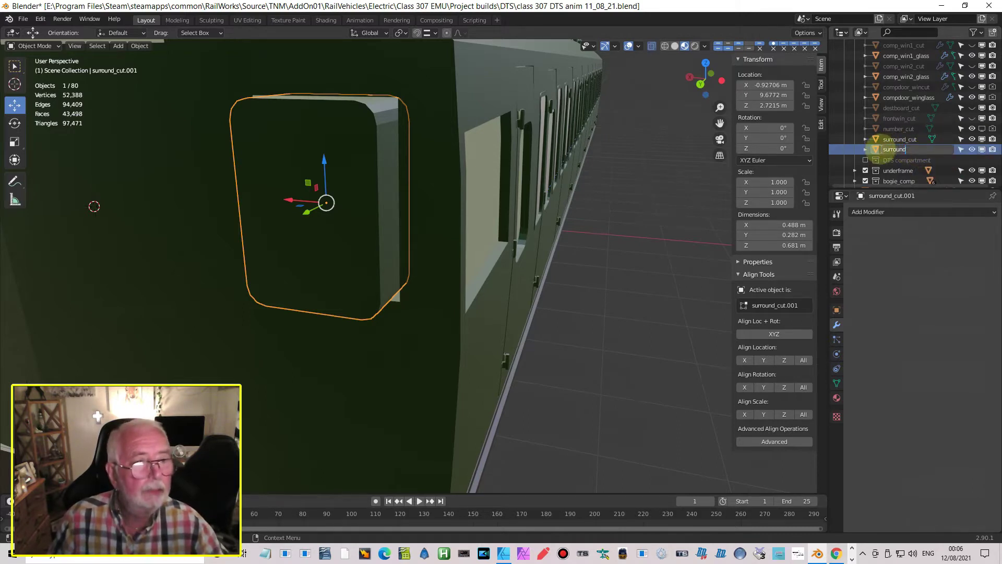
text(c)
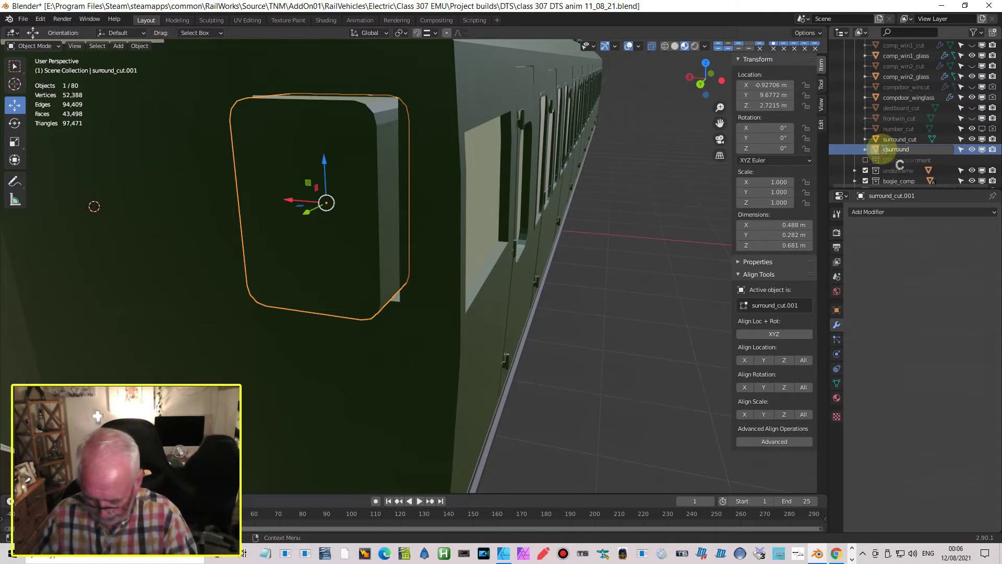
text(abfront_)
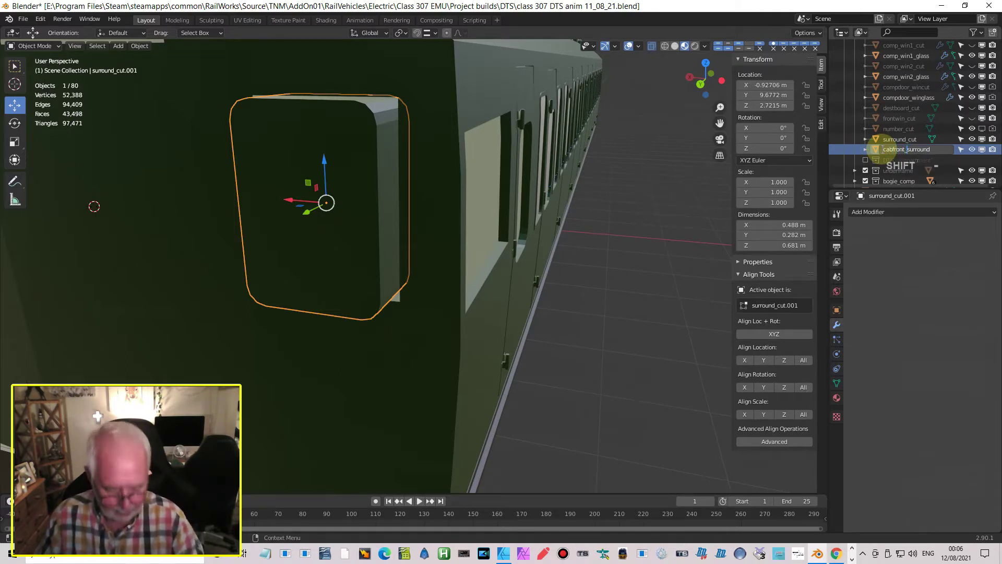
key(Return)
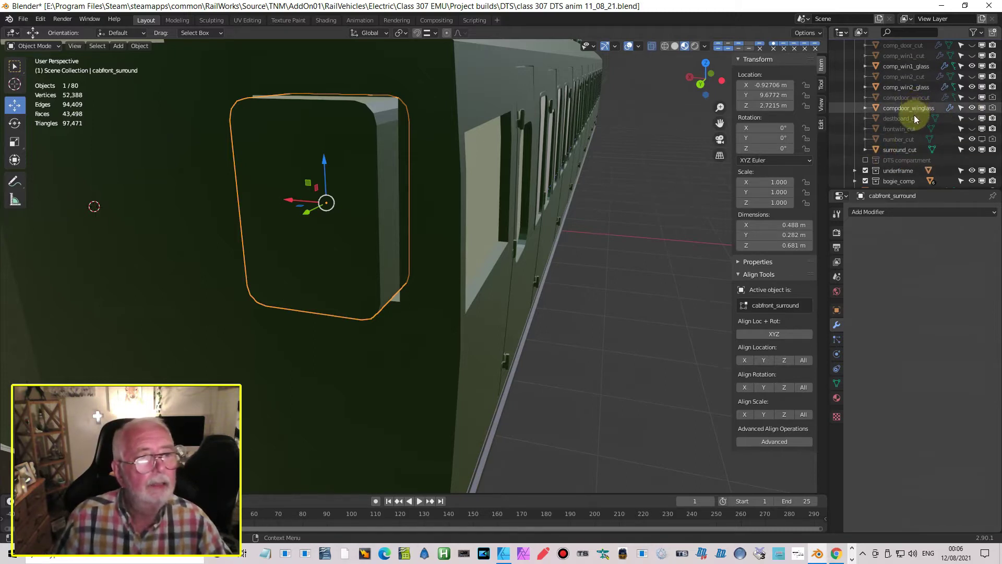
- Rename surround_cut as cab_surround_cut
click(887, 150)
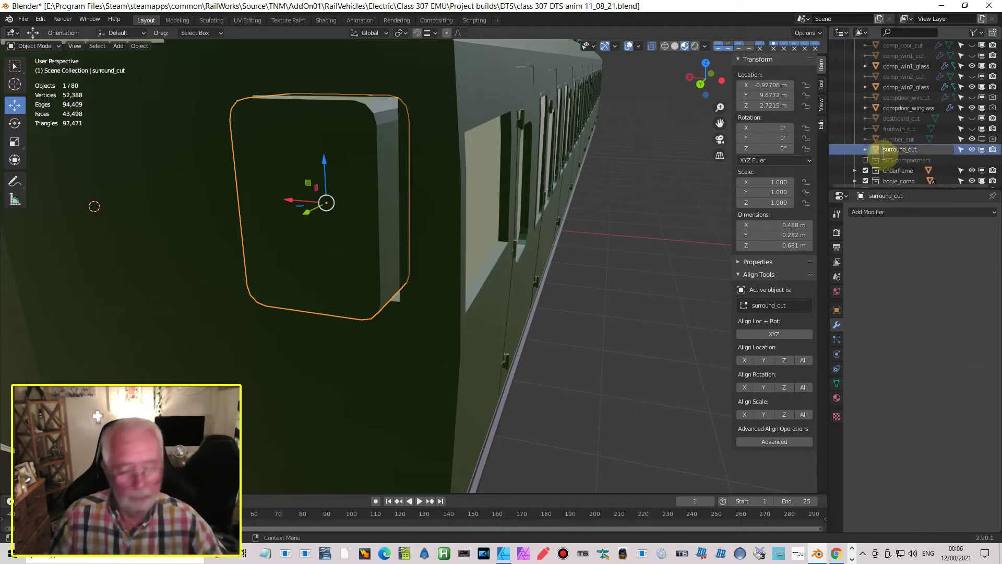
text(cab_)
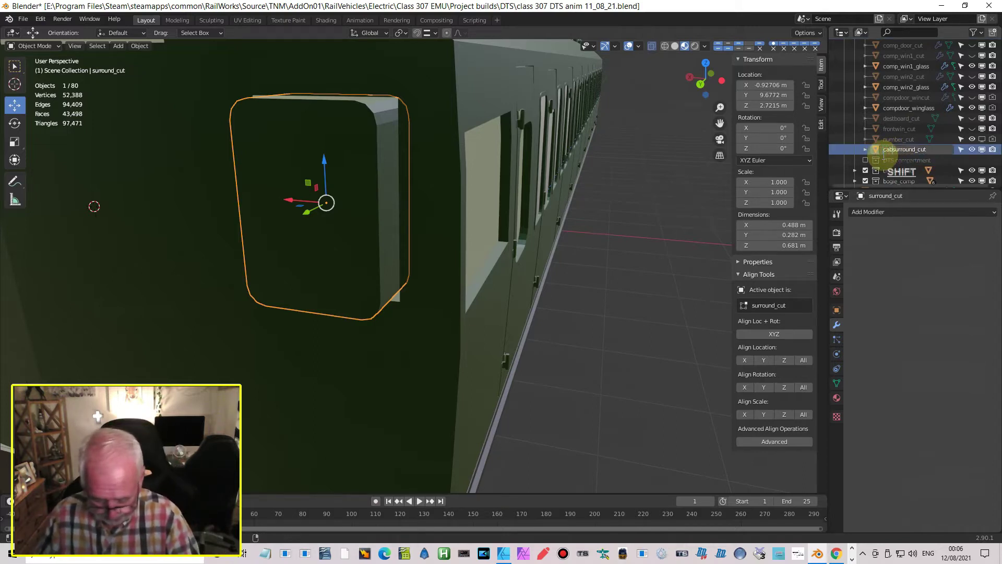
key(Return)
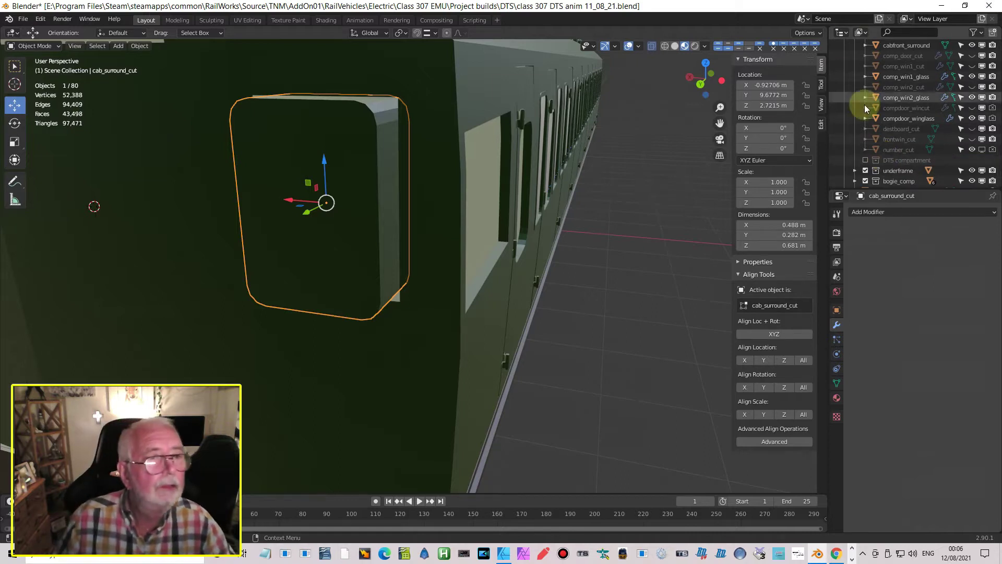
- Insert "front" into the cutter's name so that it reads cabfront_surround_cut
scroll(912, 114, up, 1)
scroll(912, 114, up, 3)
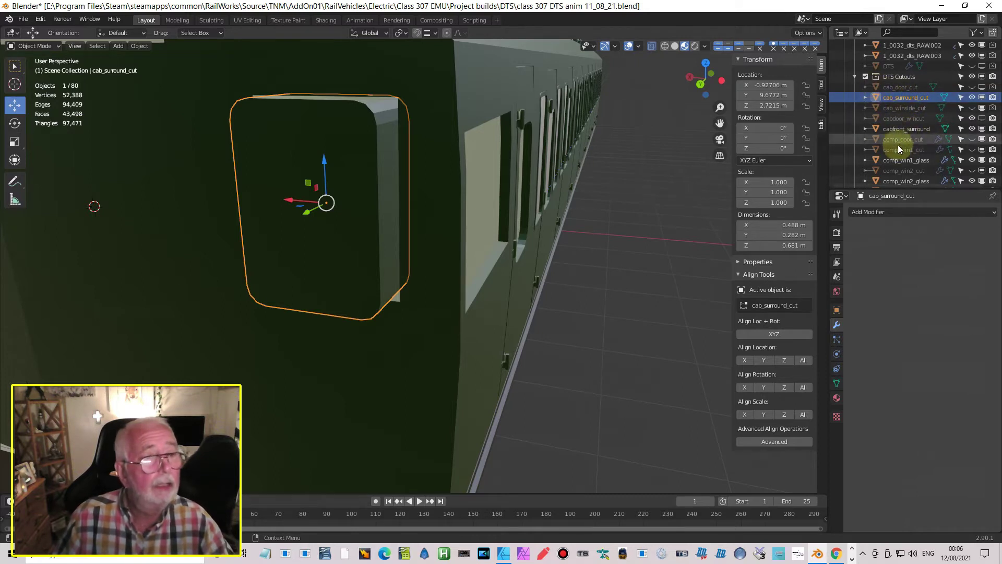
double_click(892, 98)
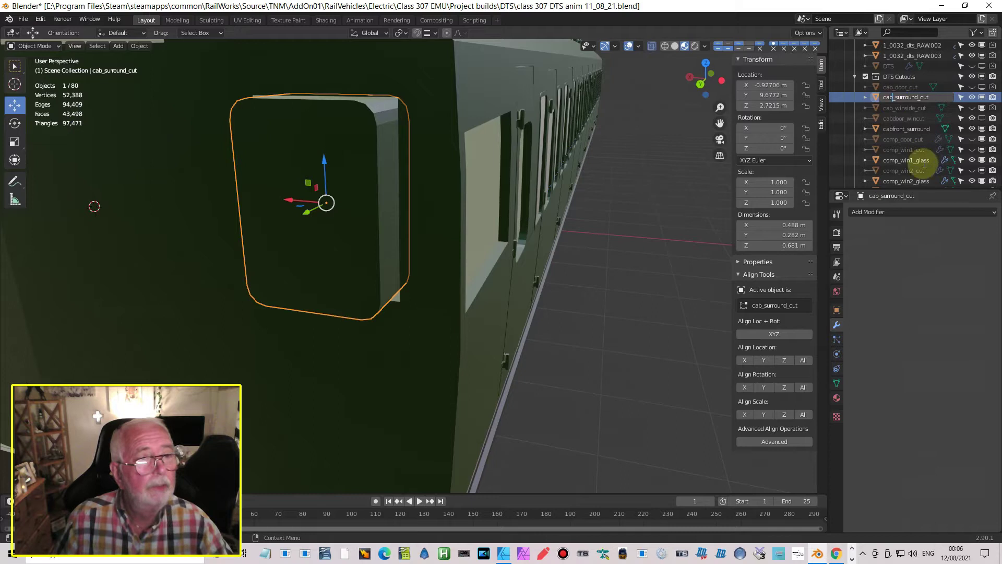
text(front)
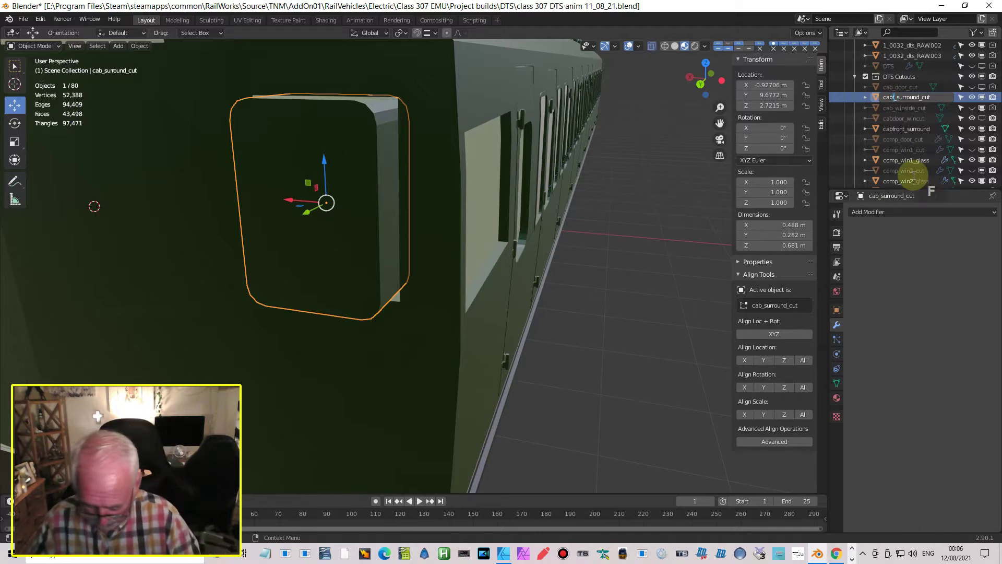
key(Return)
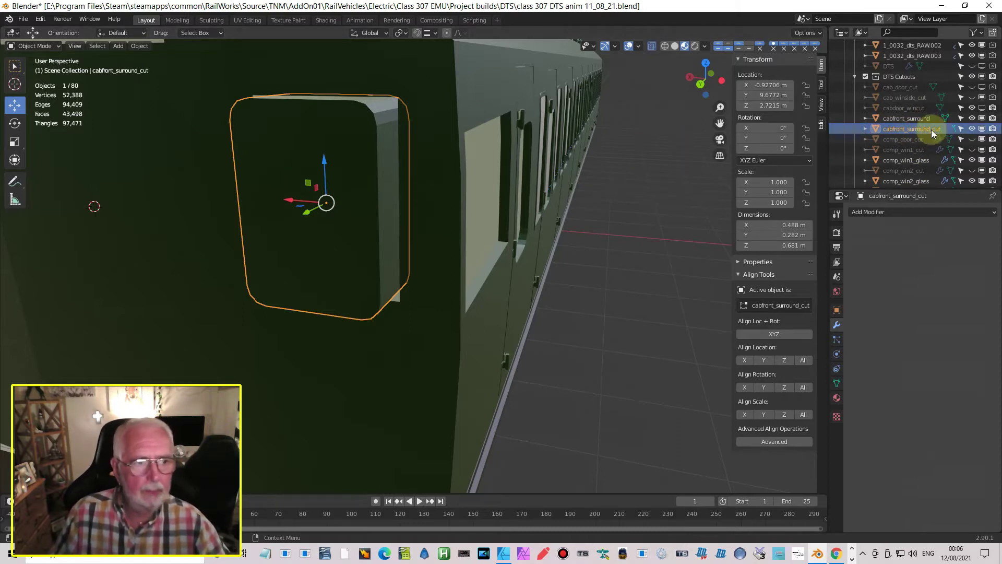
- Select cabfront_surround_cut on the cab front and set its Z rotation to 5°
click(911, 119)
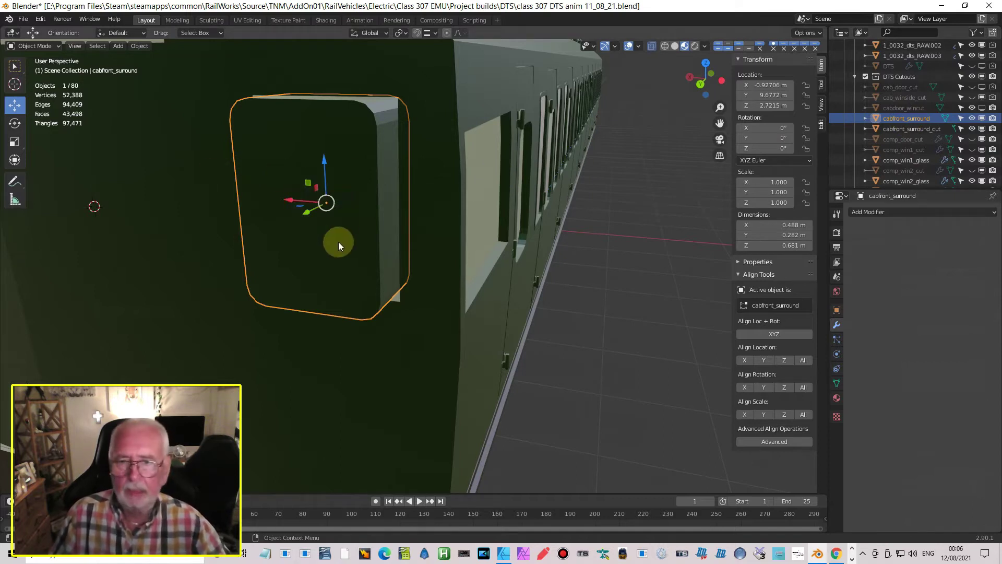
scroll(358, 230, up, 5)
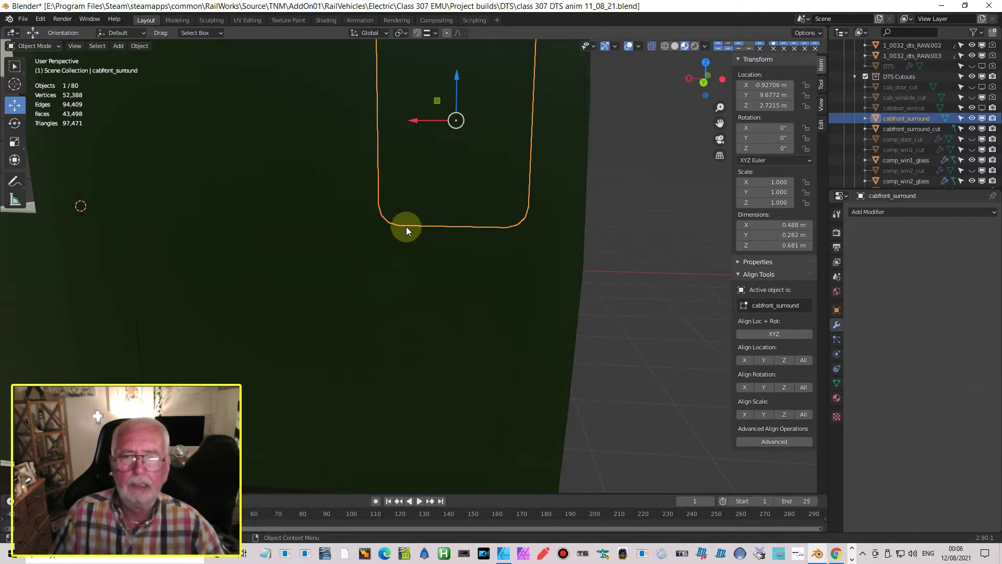
middle_drag(423, 232, 425, 223)
shift+middle_drag(467, 180, 475, 304)
shift+middle_drag(313, 318, 476, 248)
click(424, 271)
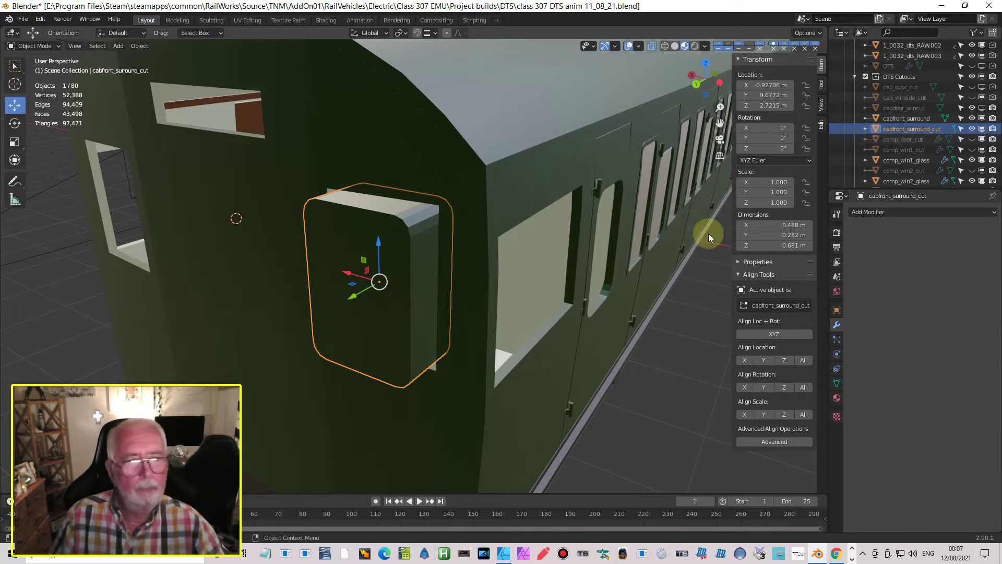
click(782, 148)
text(0d)
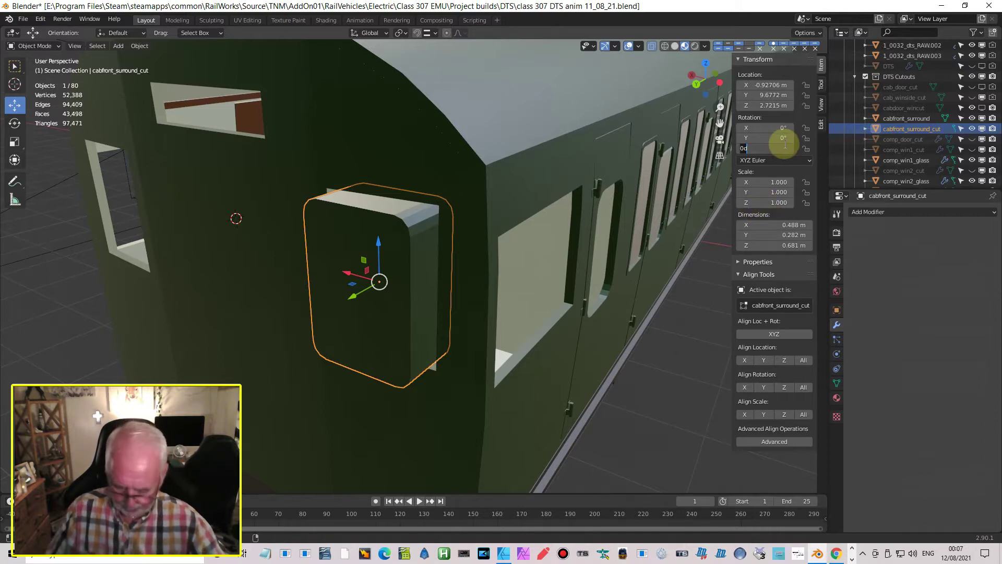
text(5)
key(Return)
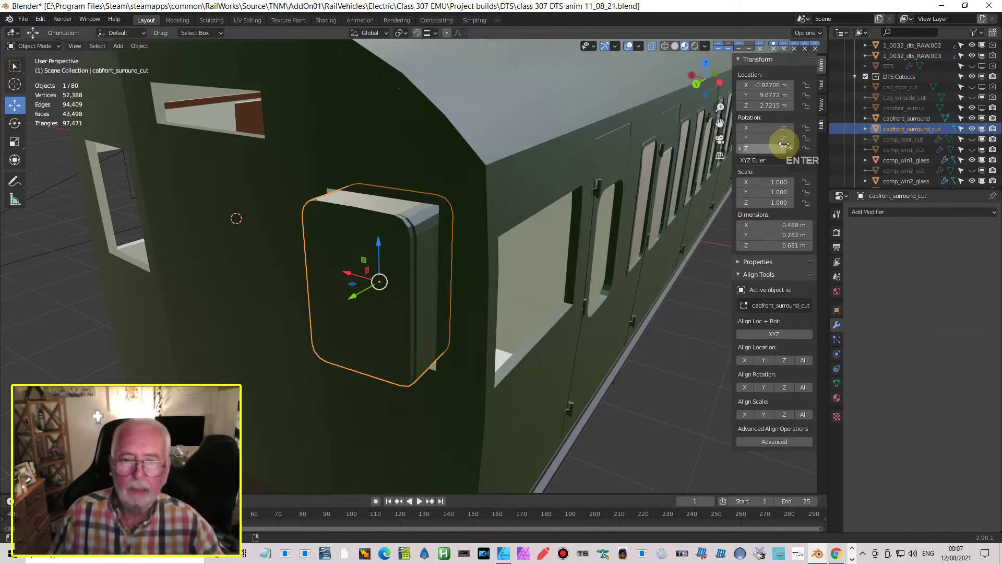
- Select cabfront_surround and set its Z rotation to 5°
click(382, 258)
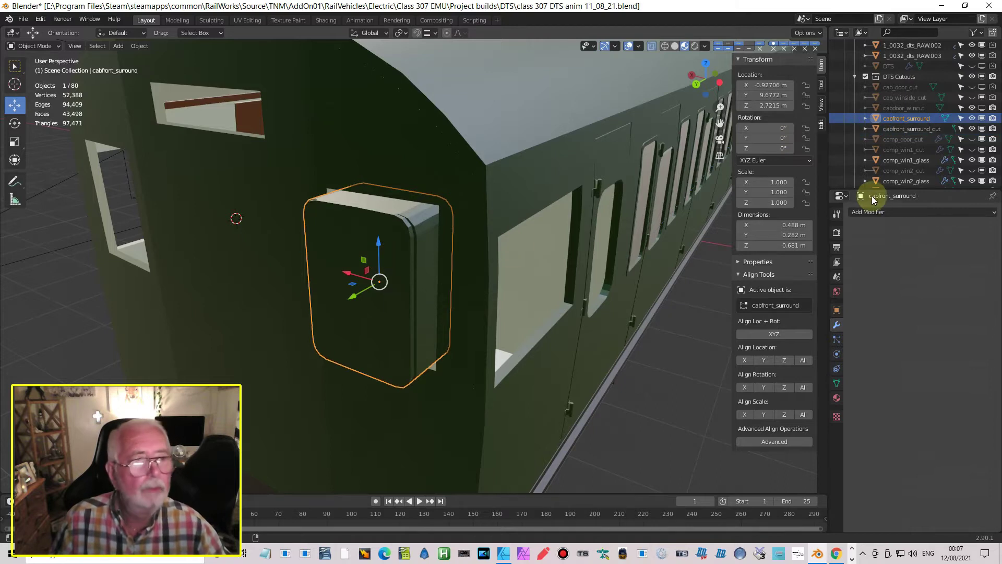
click(785, 149)
text(0d)
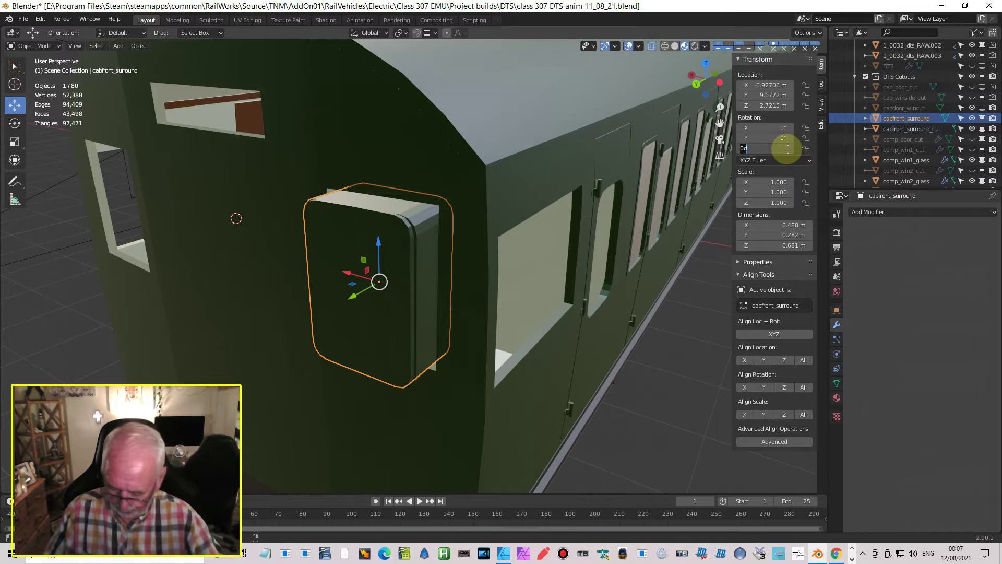
key(Return)
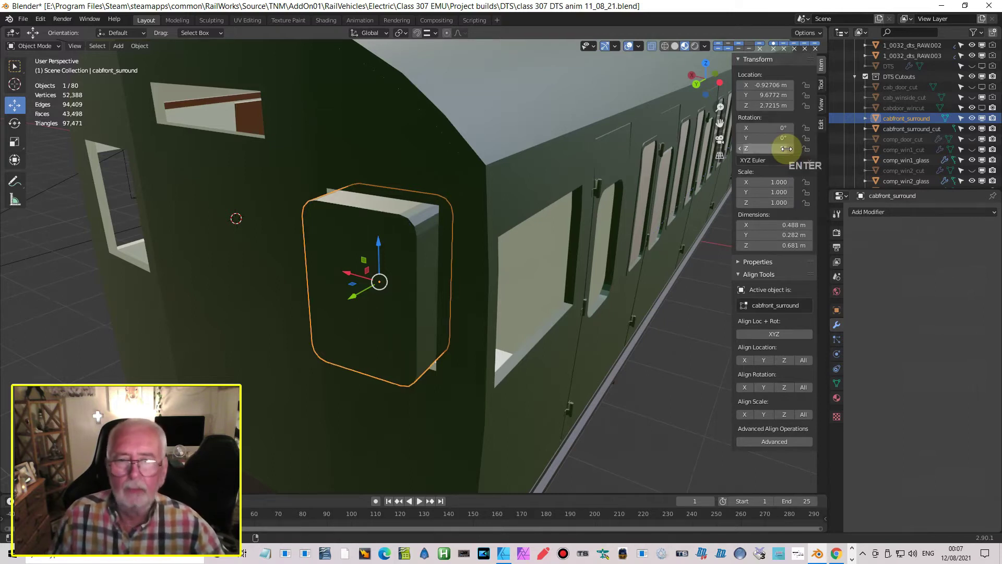
- View the cab end from the front and show the model in wireframe with X-ray off
middle_drag(434, 262, 434, 265)
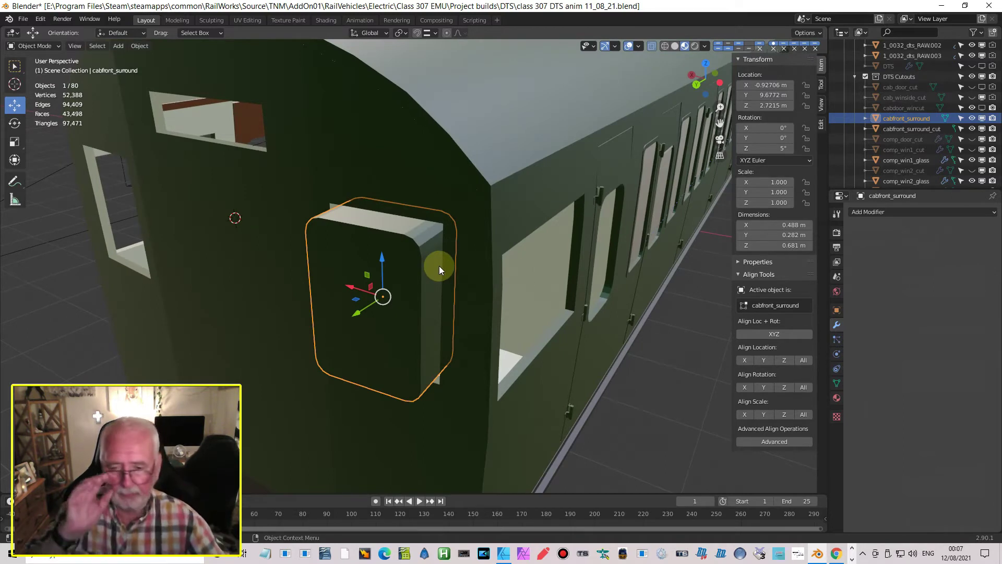
middle_drag(422, 264, 437, 297)
shift+middle_drag(539, 290, 549, 285)
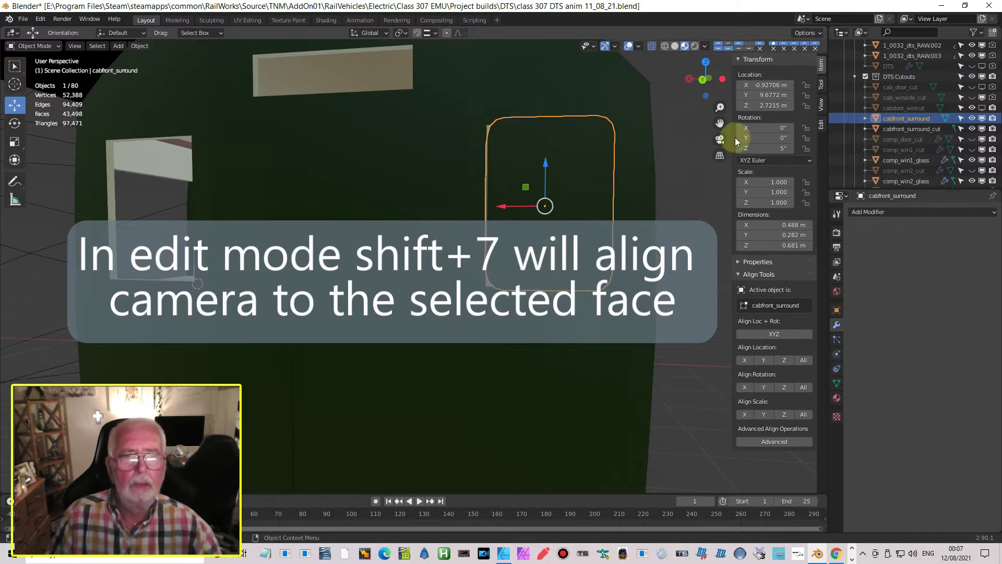
click(664, 46)
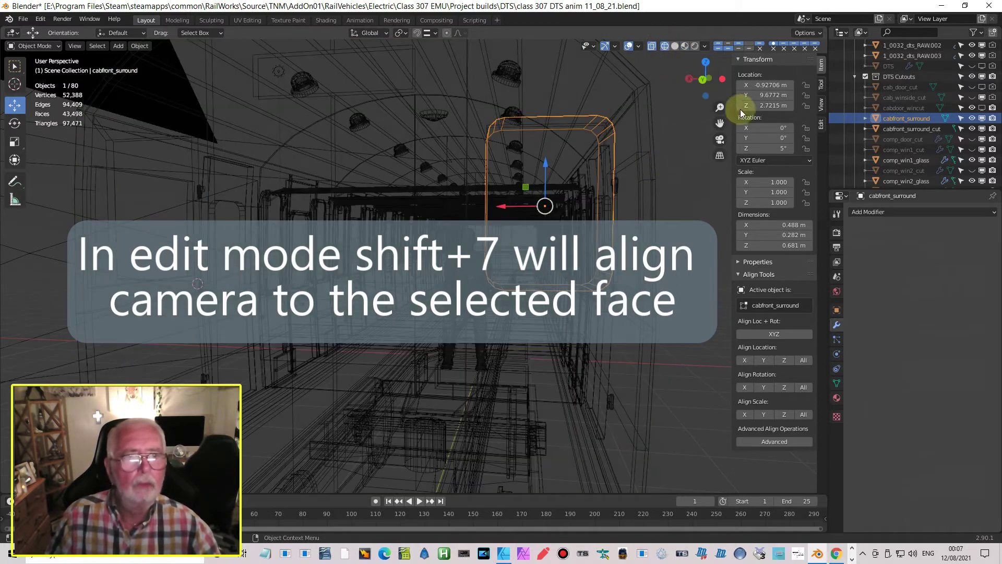
click(652, 46)
middle_drag(641, 52, 615, 110)
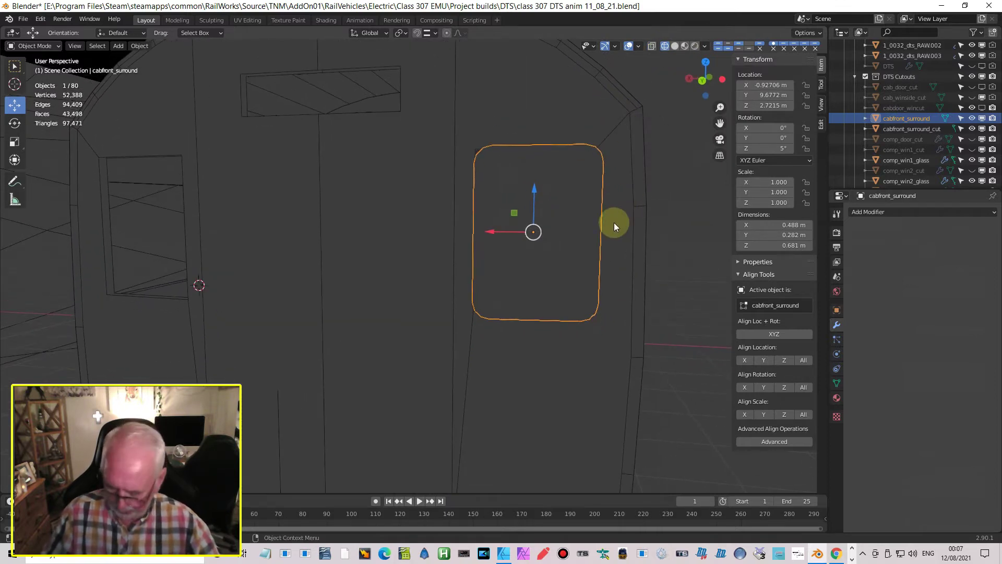
- Enlarge cabfront_surround to about 0.552 m wide along X and about 0.744 m high along Z
key(s)
key(x)
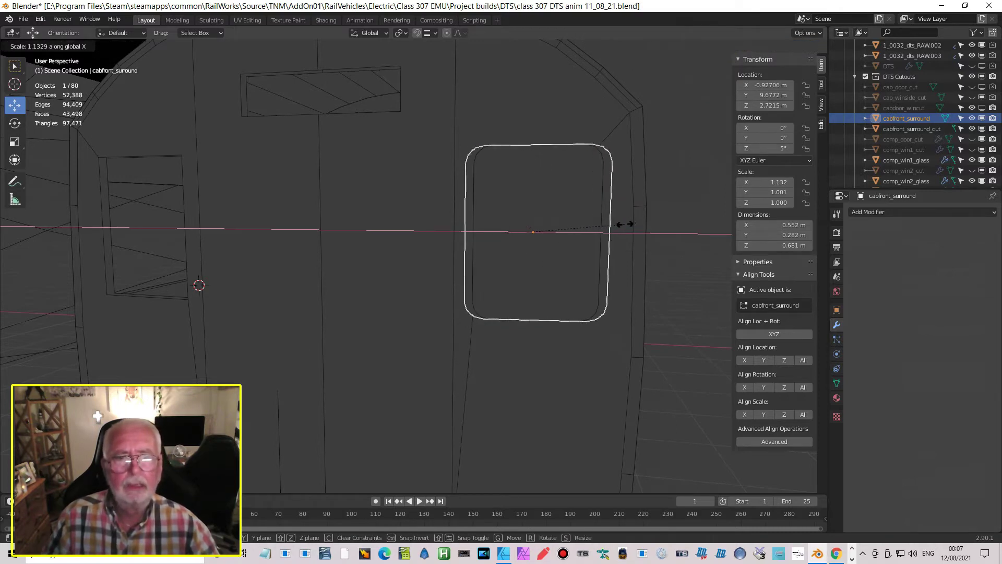
click(618, 227)
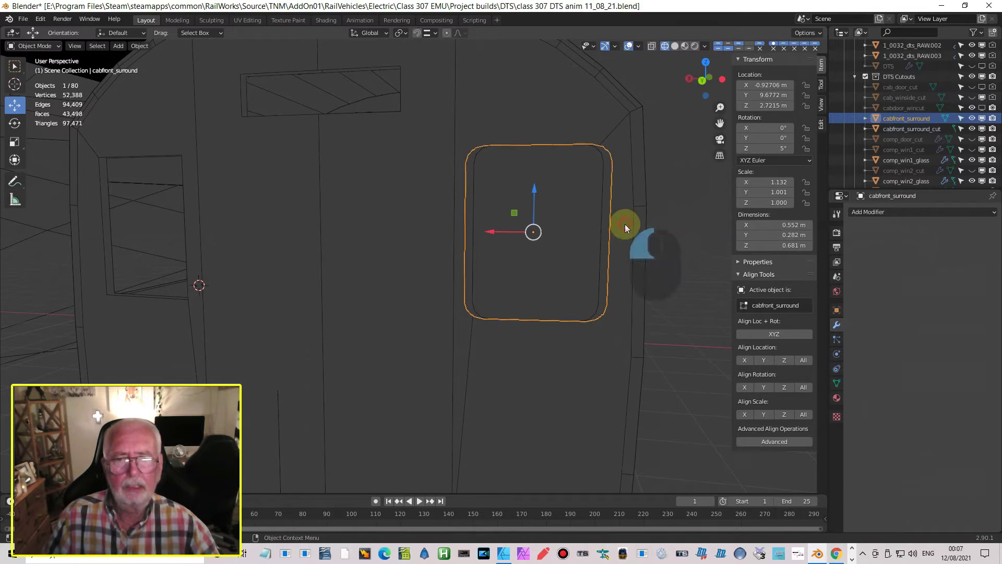
key(s)
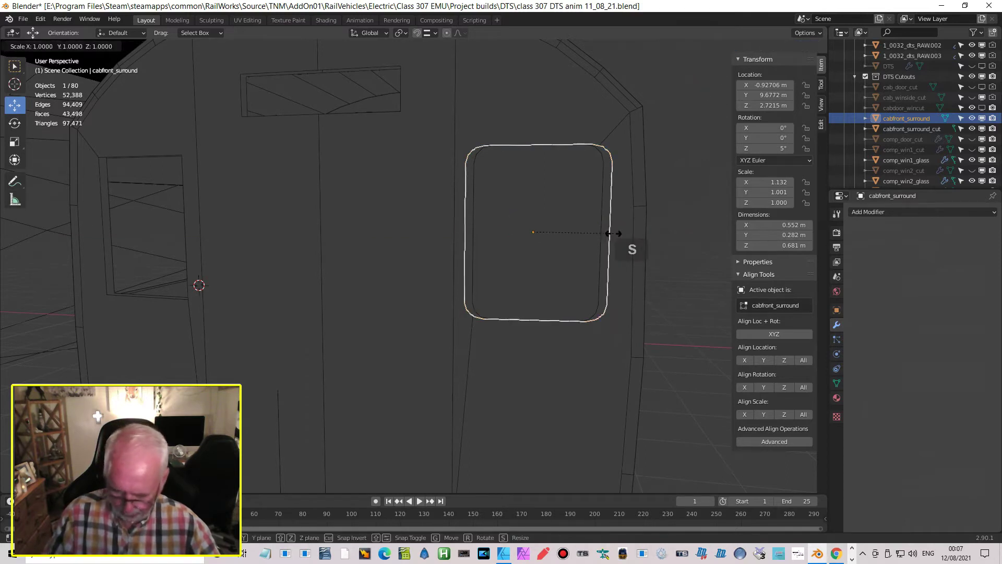
key(z)
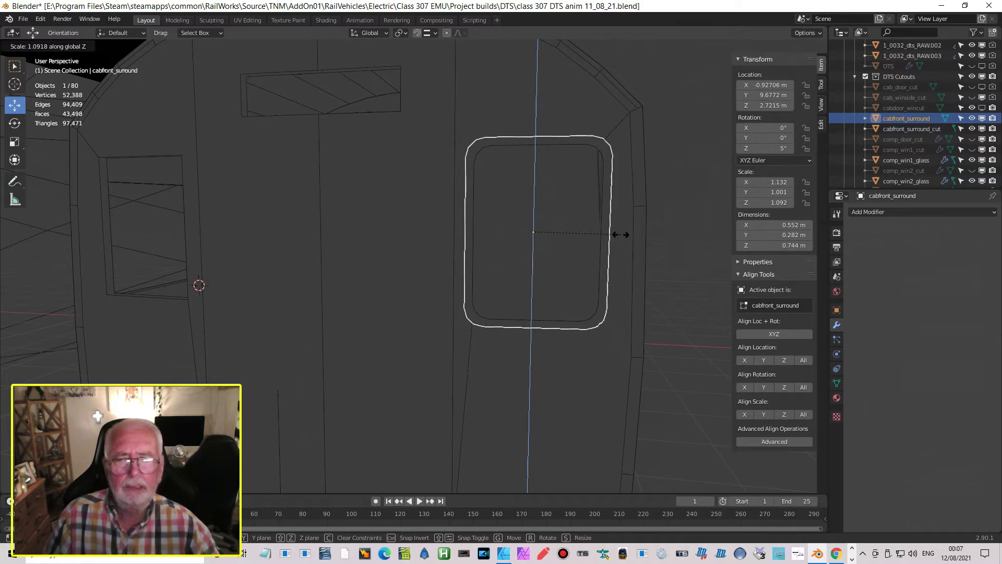
click(618, 234)
- Scale cabfront_surround along global Y down to about 0.187 m deep
scroll(604, 236, down, 3)
middle_drag(590, 243, 512, 257)
scroll(238, 244, up, 3)
shift+middle_drag(238, 243, 397, 228)
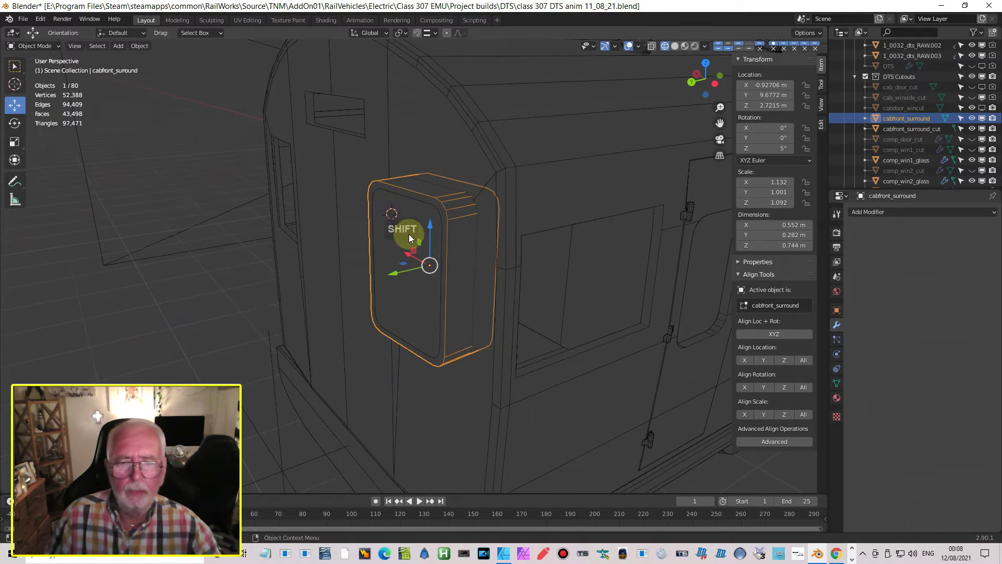
key(s)
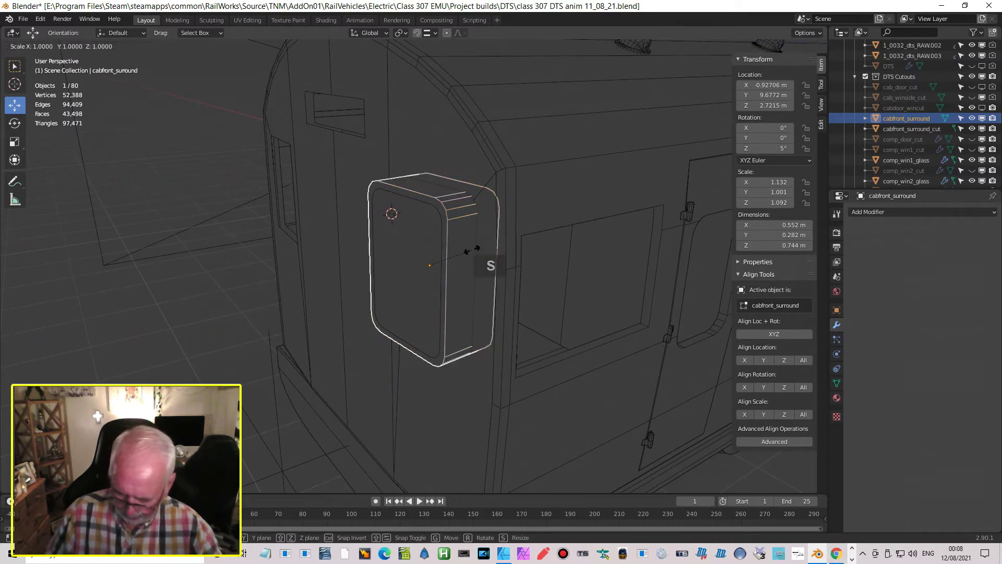
key(y)
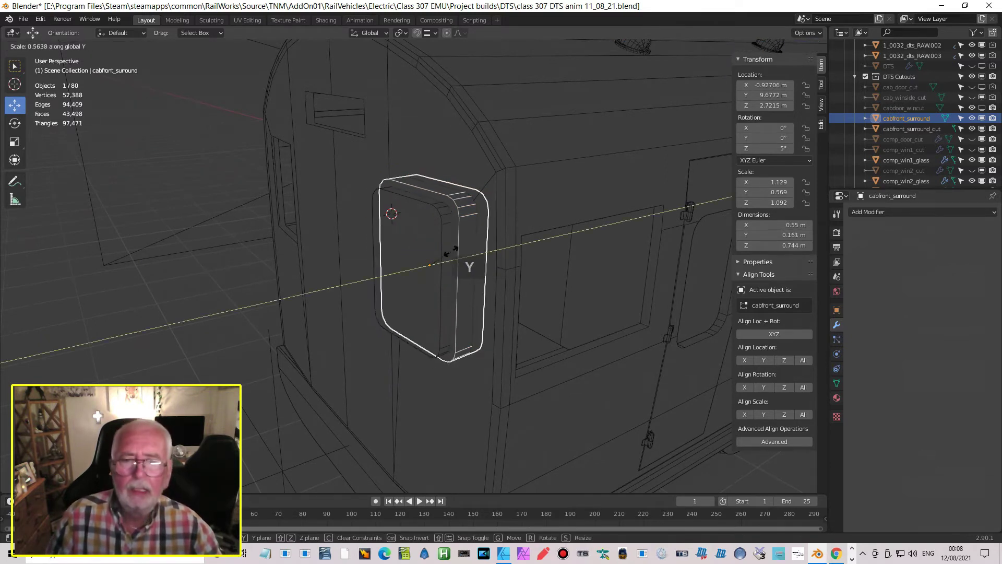
click(451, 246)
- Flatten cabfront_surround further along global Y to about 0.033 m deep
scroll(480, 236, up, 5)
scroll(494, 239, down, 4)
key(s)
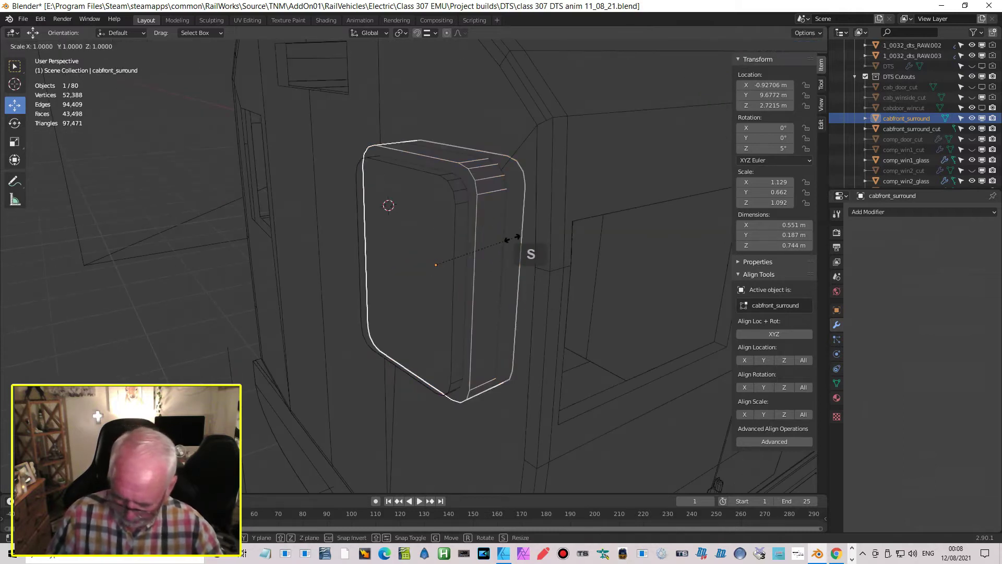
key(y)
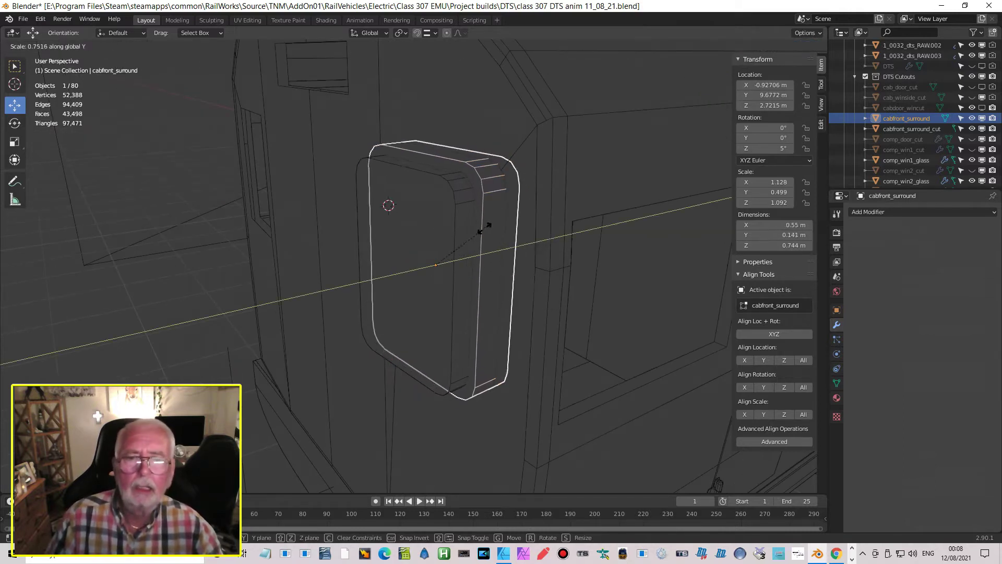
click(427, 255)
- Move cabfront_surround along Y to about 9.707 m, away from the cab front
scroll(517, 250, up, 4)
shift+middle_drag(511, 249, 428, 298)
scroll(418, 303, down, 4)
key(g)
key(y)
click(275, 351)
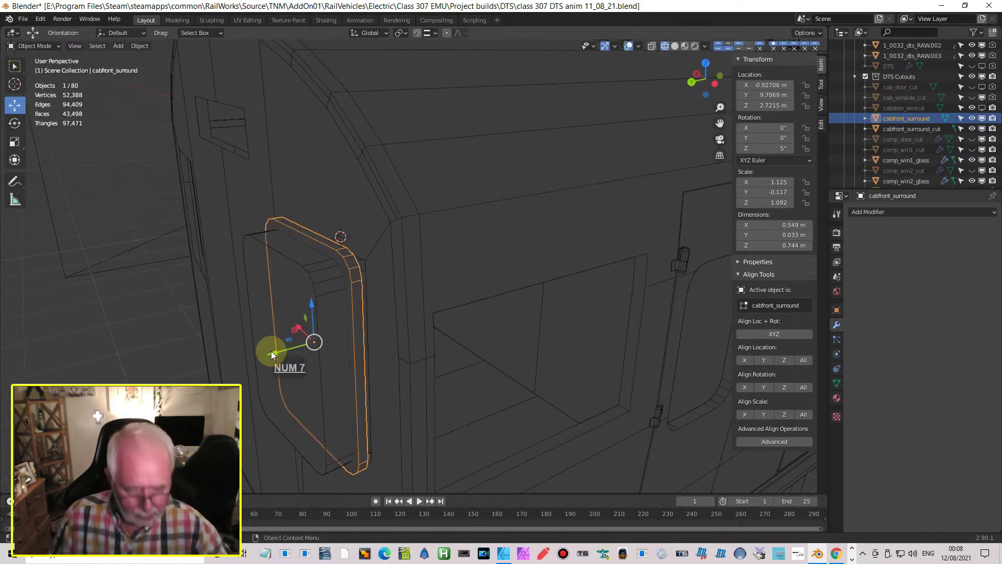
- In top view with Normal transform orientation, slide cabfront_surround along its own Y back against the cab front, at about Y 9.678 m
key(KP_7)
shift+middle_drag(333, 243, 478, 222)
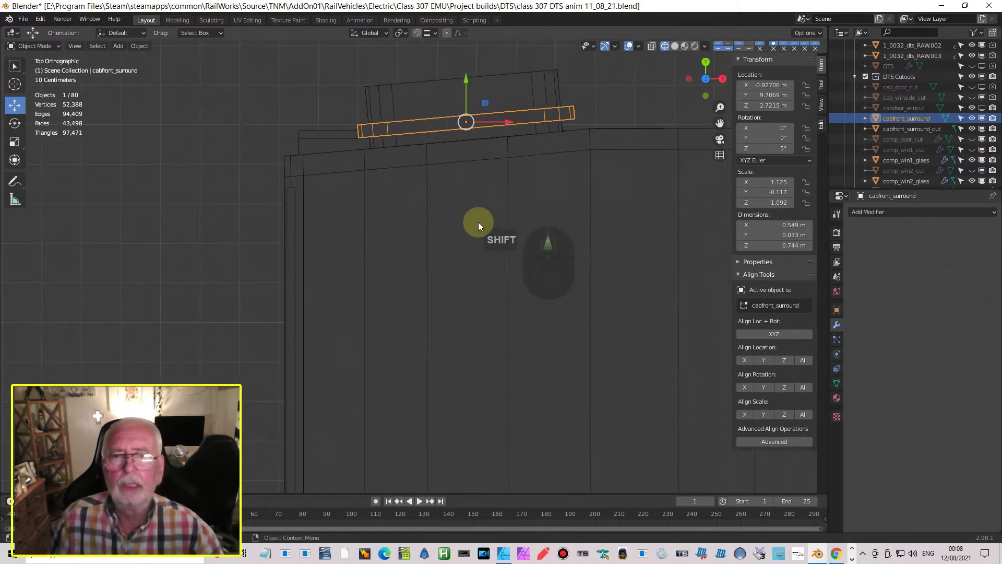
click(374, 36)
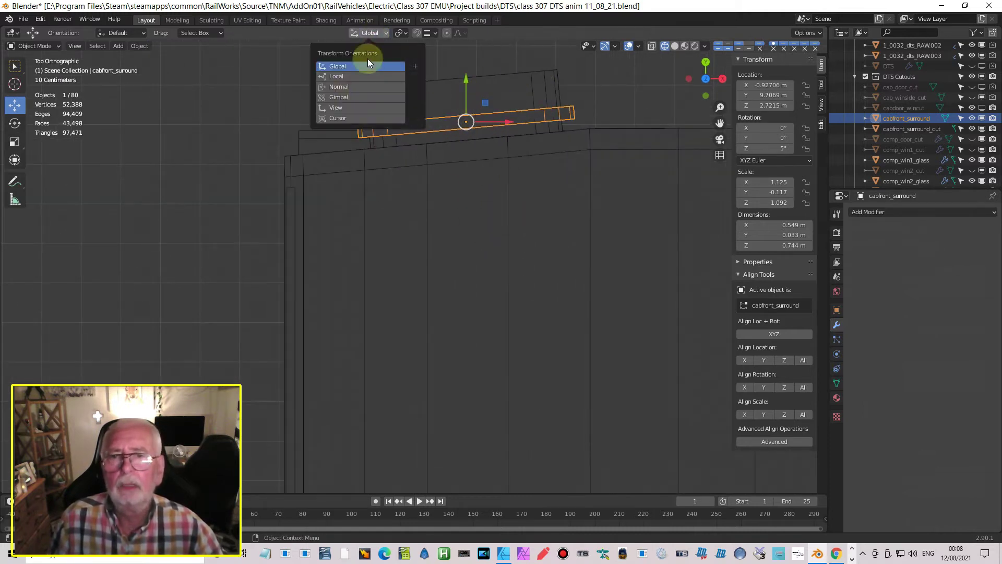
click(347, 91)
drag(471, 164, 477, 179)
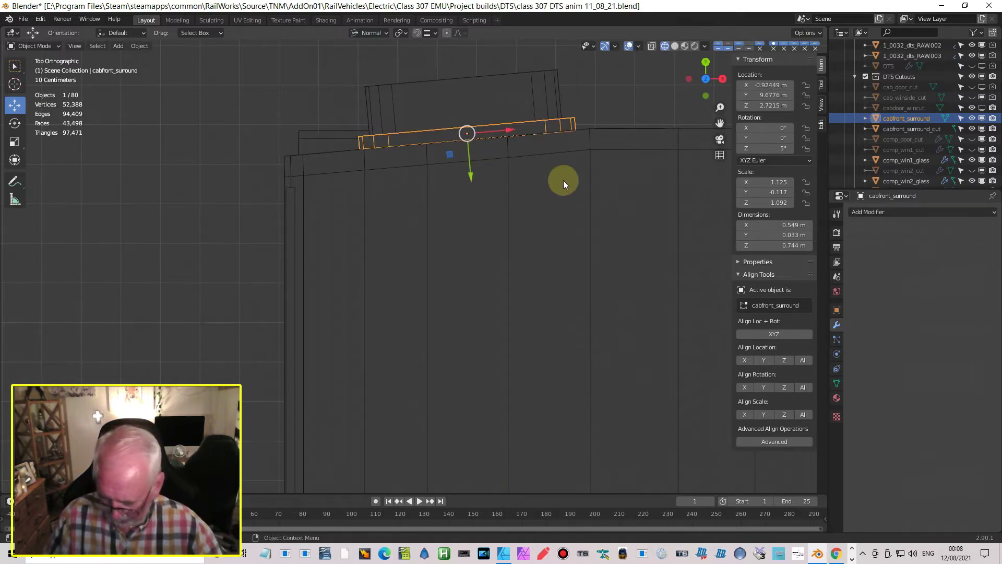
- Thin cabfront_surround along its normal Y to about 0.0116 m and nudge it flush with the cab front, at about Y 9.669 m
key(s)
key(y)
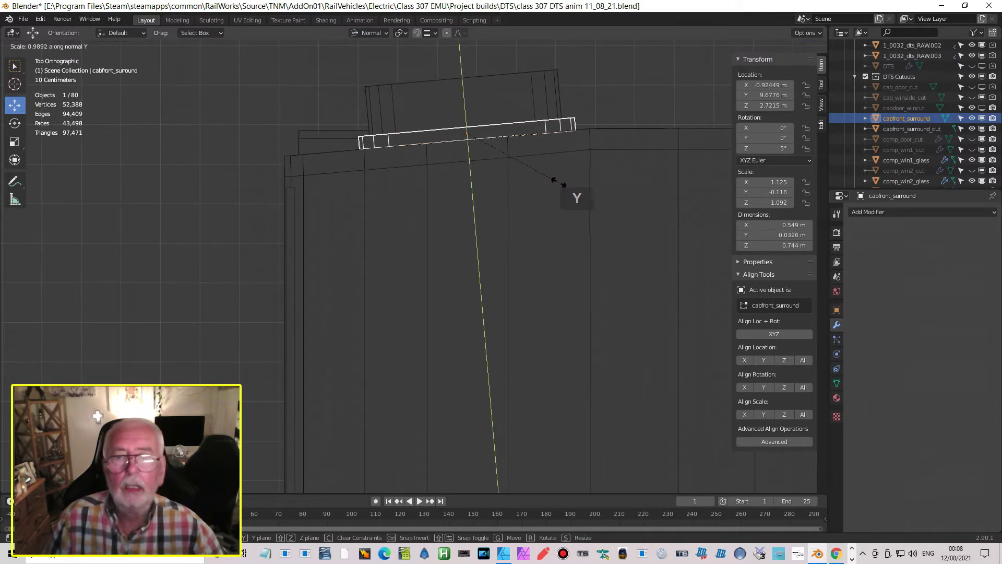
click(494, 152)
drag(468, 163, 471, 169)
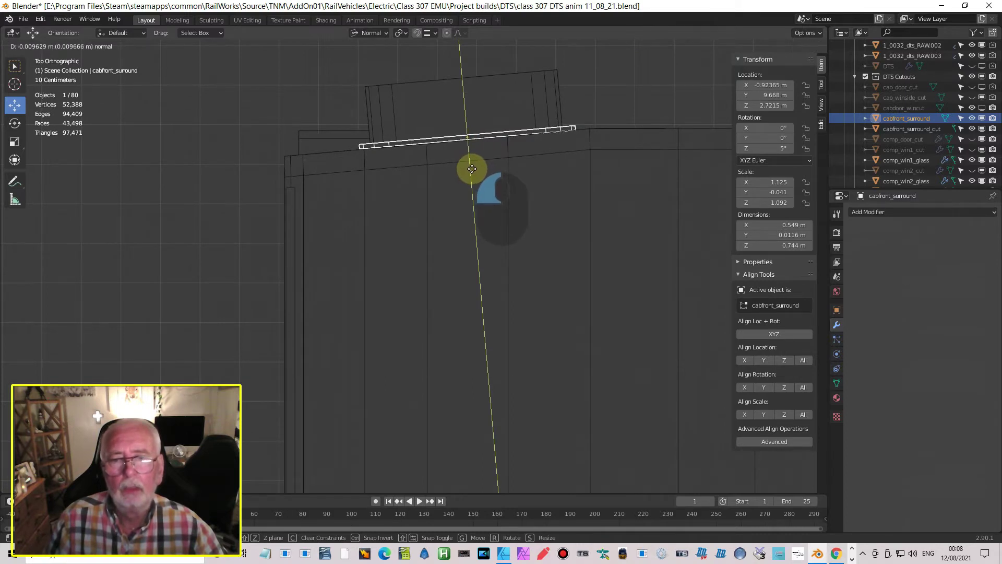
drag(473, 169, 474, 168)
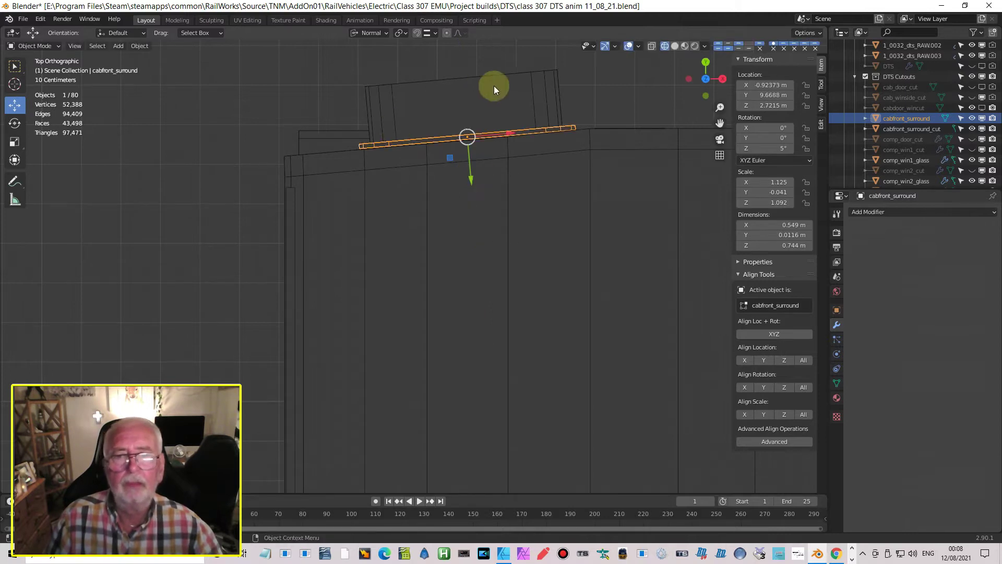
- Shift cabfront_surround_cut along its own Y to about Y 9.670 m so it passes through the thin surround
click(475, 103)
drag(462, 88, 464, 96)
mouse_move(472, 198)
middle_down()
mouse_move(663, 161)
mouse_move(413, 163)
mouse_move(478, 201)
middle_up()
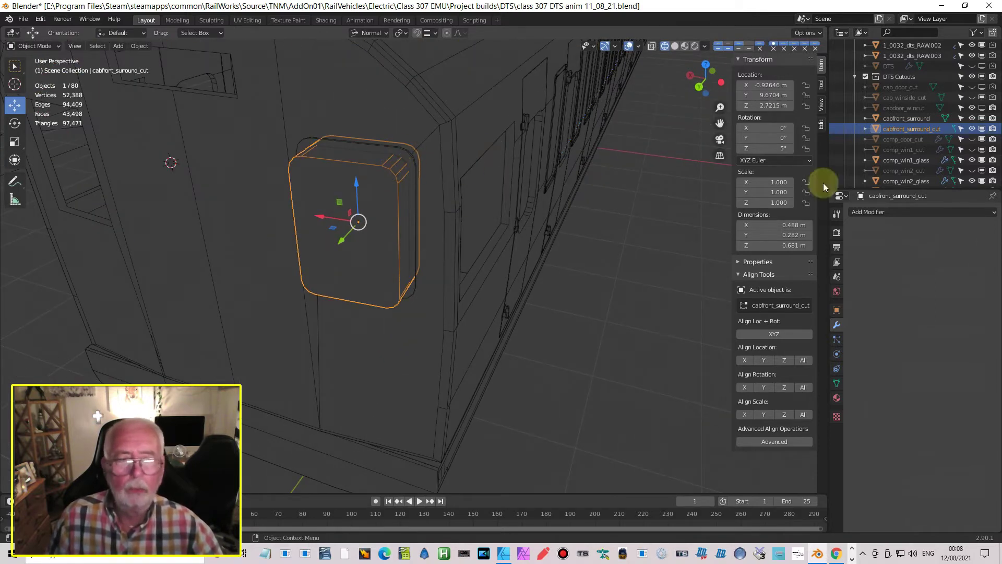
- Add a Boolean Difference modifier to cabfront_surround with cabfront_surround_cut as its cutting object
click(392, 158)
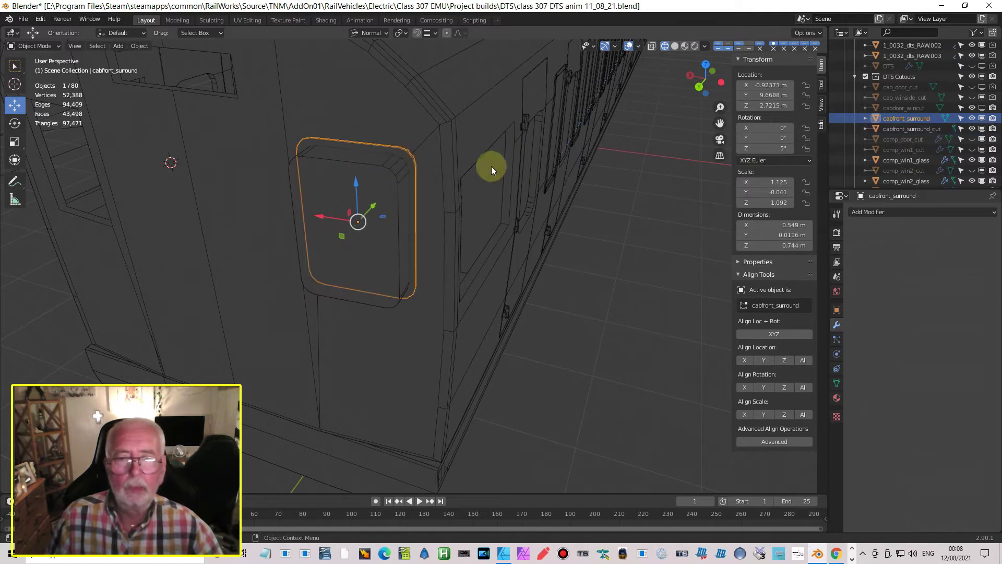
click(869, 213)
click(772, 257)
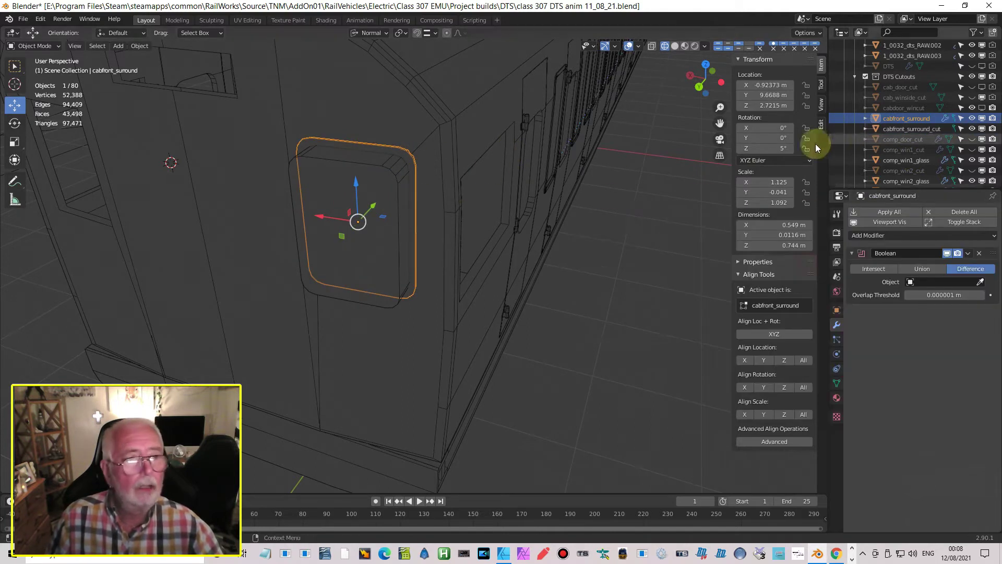
drag(893, 127, 920, 283)
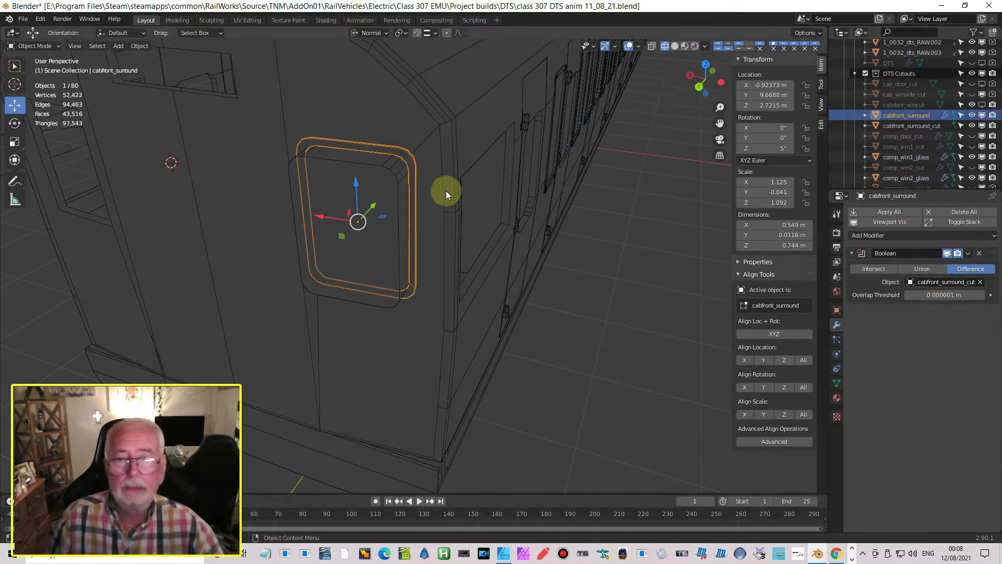
- Hide cabfront_surround_cut and show the model in solid shading with X-ray off to inspect the surround
middle_drag(413, 177, 468, 97)
click(971, 127)
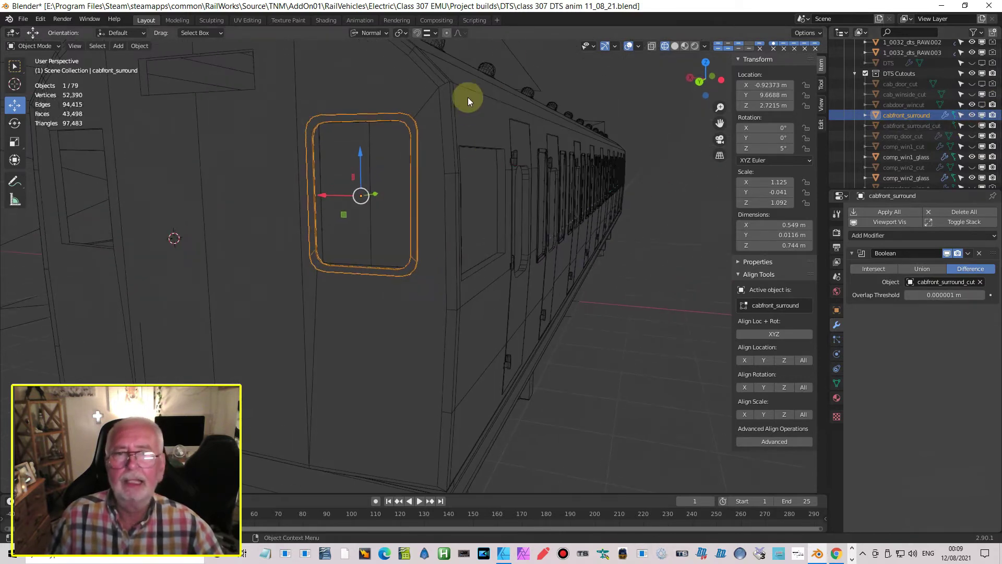
click(675, 46)
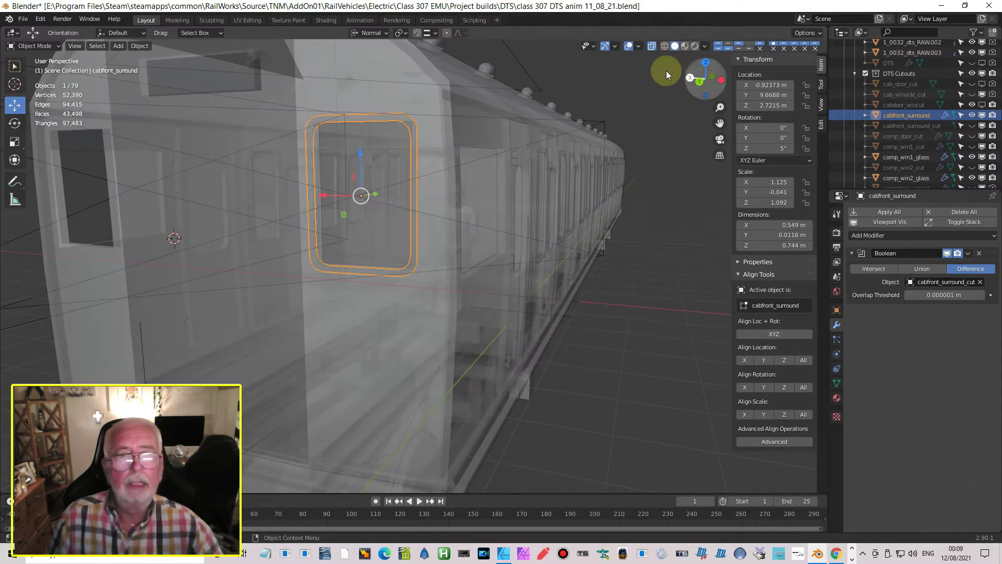
click(651, 46)
scroll(444, 218, up, 3)
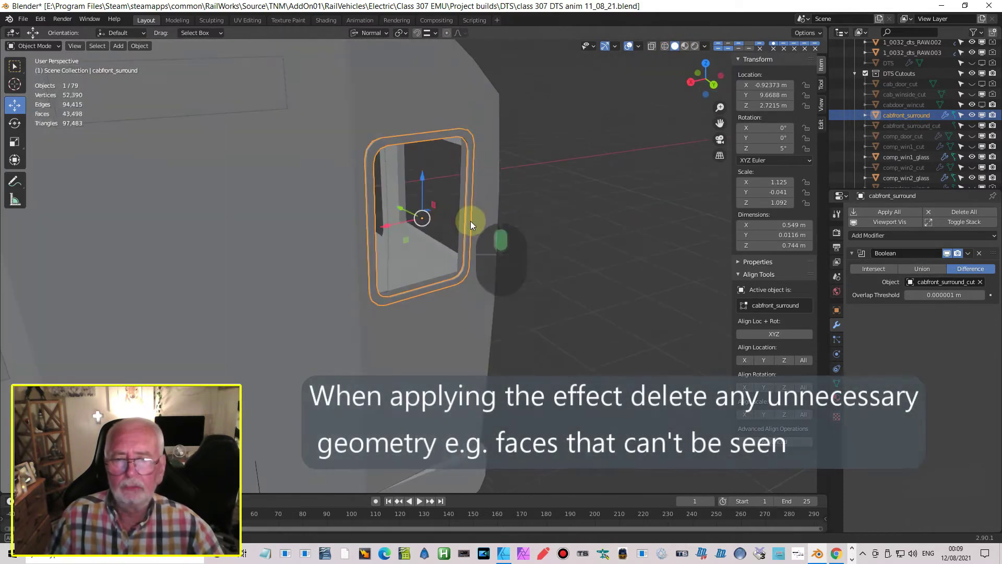
scroll(475, 220, up, 3)
middle_drag(523, 239, 403, 278)
- Thin cabfront_surround further along its normal Y to about 0.00725 m deep
click(361, 255)
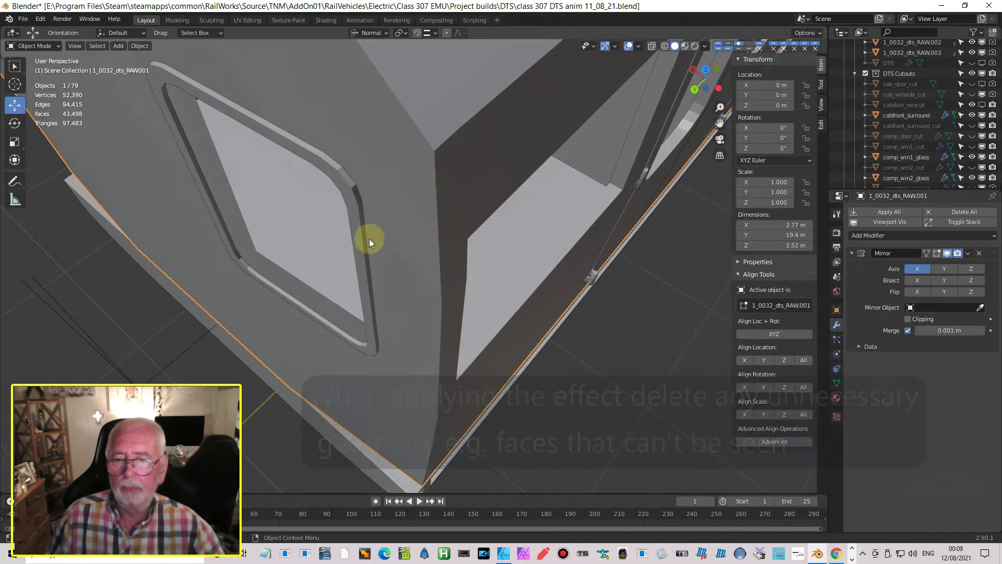
click(362, 236)
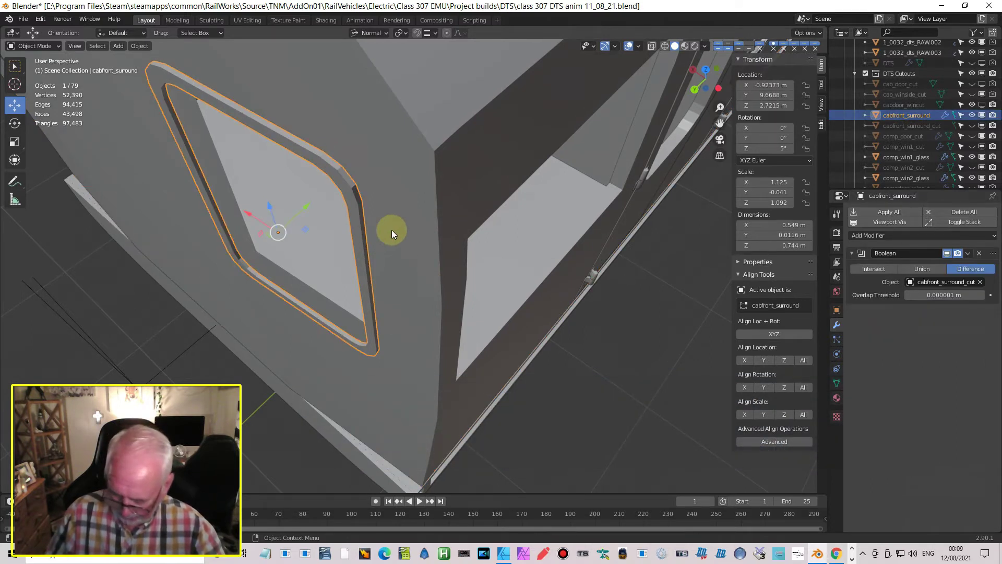
key(s)
key(y)
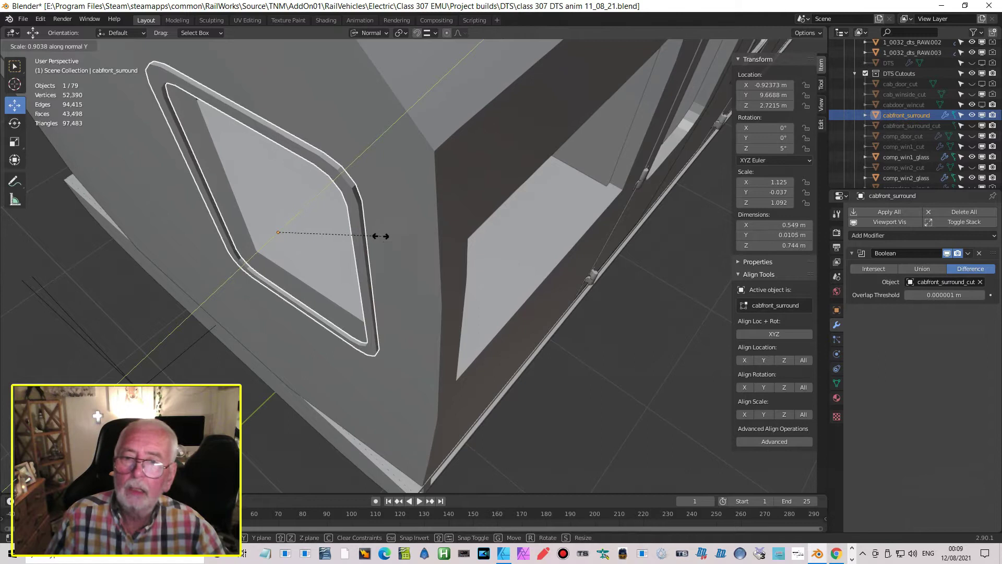
click(347, 238)
middle_drag(345, 243, 467, 277)
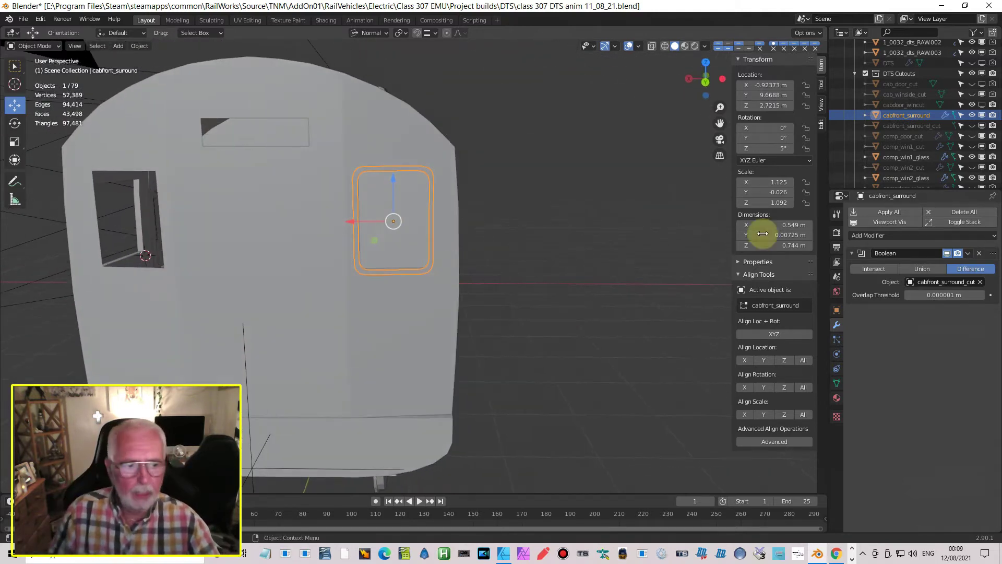
- Add a Mirror modifier on the X axis to cabfront_surround, using universal_mirror as the mirror object
click(871, 235)
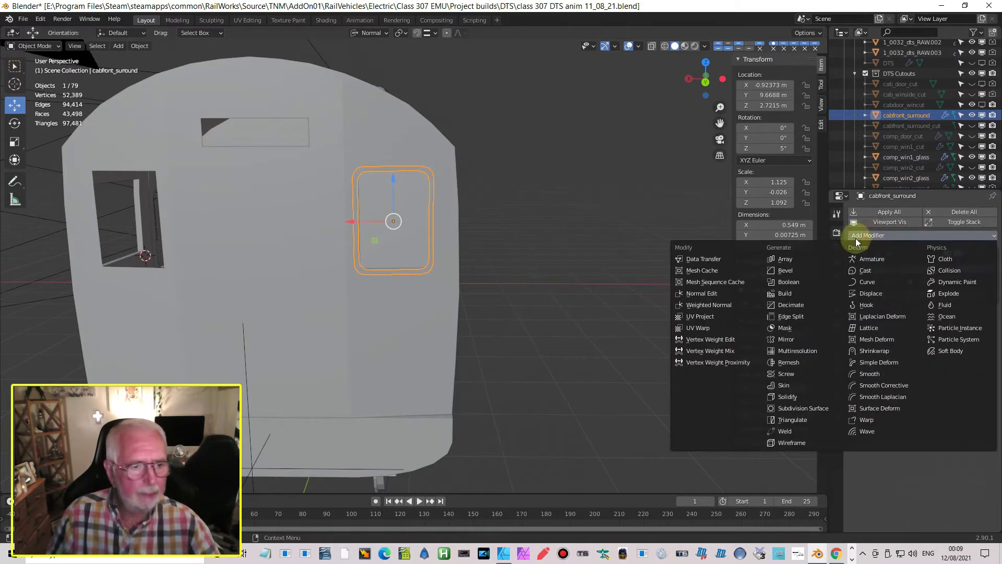
click(797, 338)
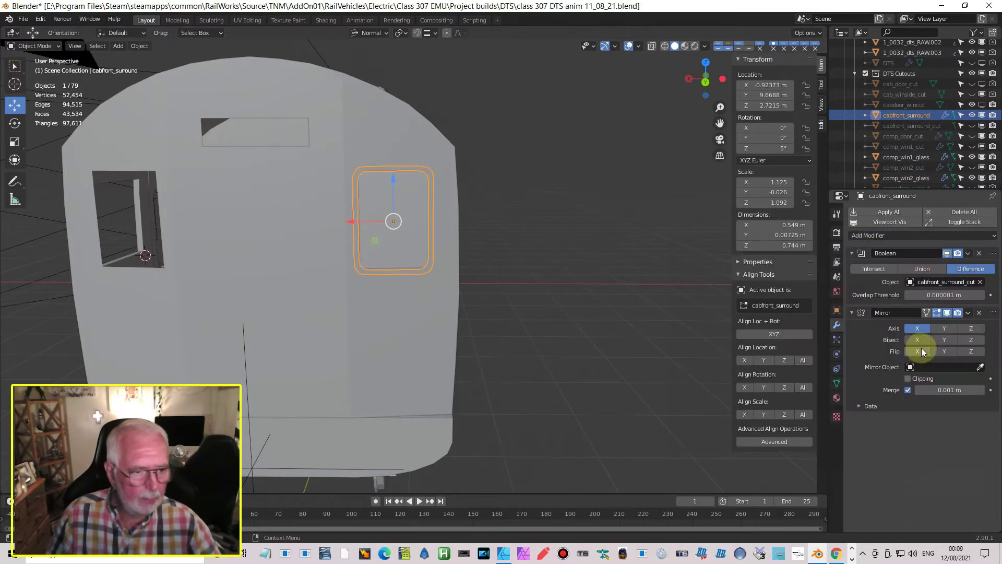
click(929, 368)
text(uni)
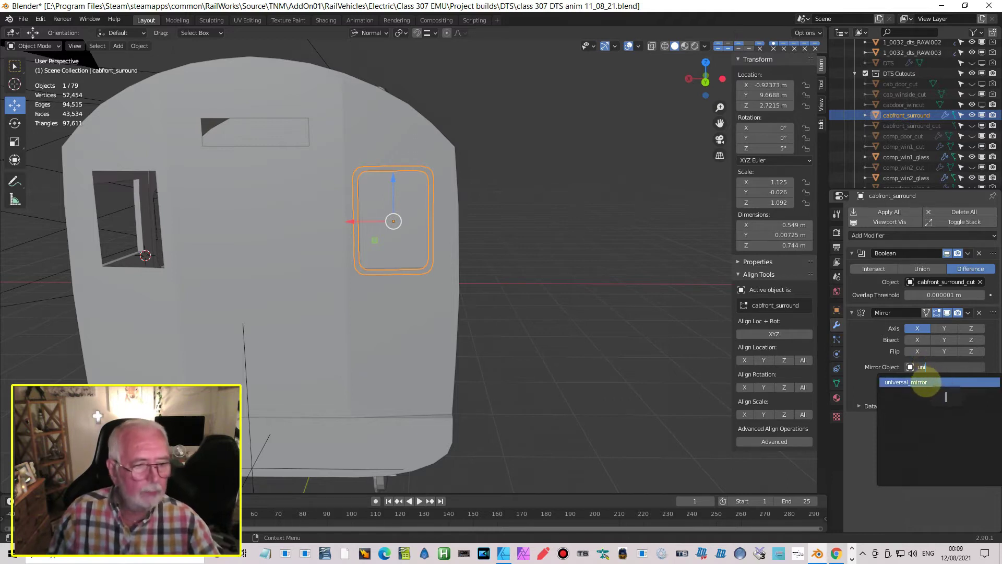
click(926, 382)
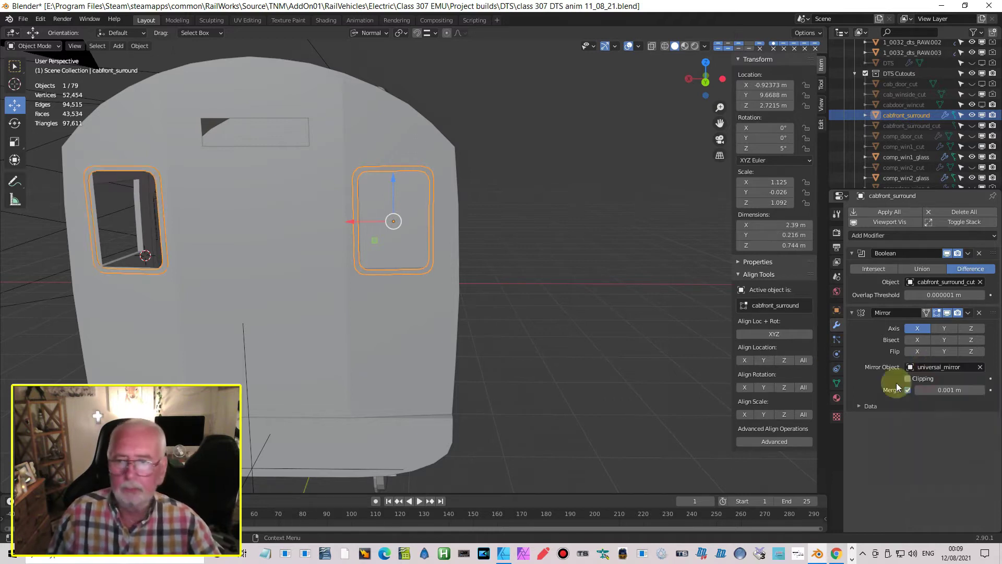
middle_drag(134, 230, 174, 259)
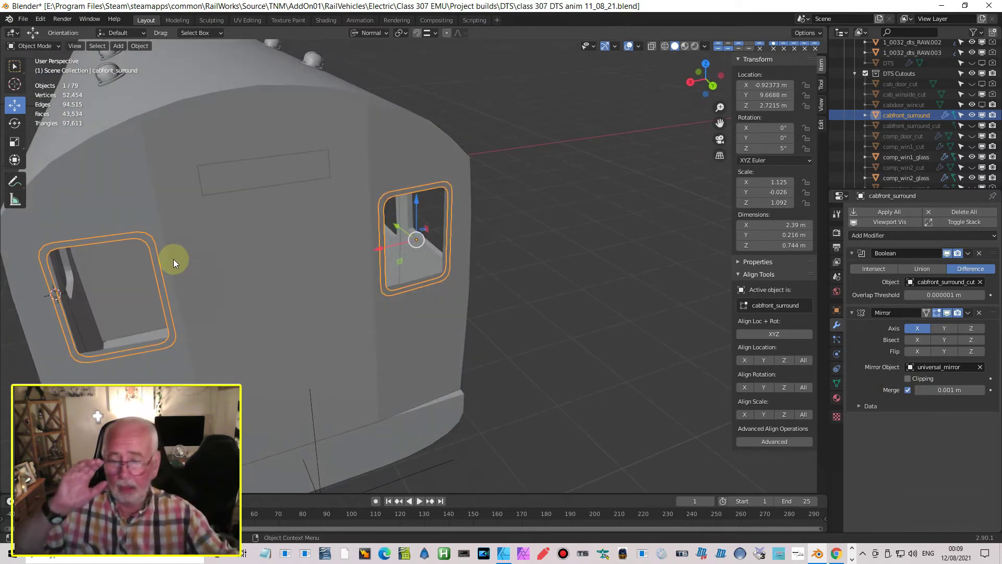
middle_drag(177, 340, 214, 314)
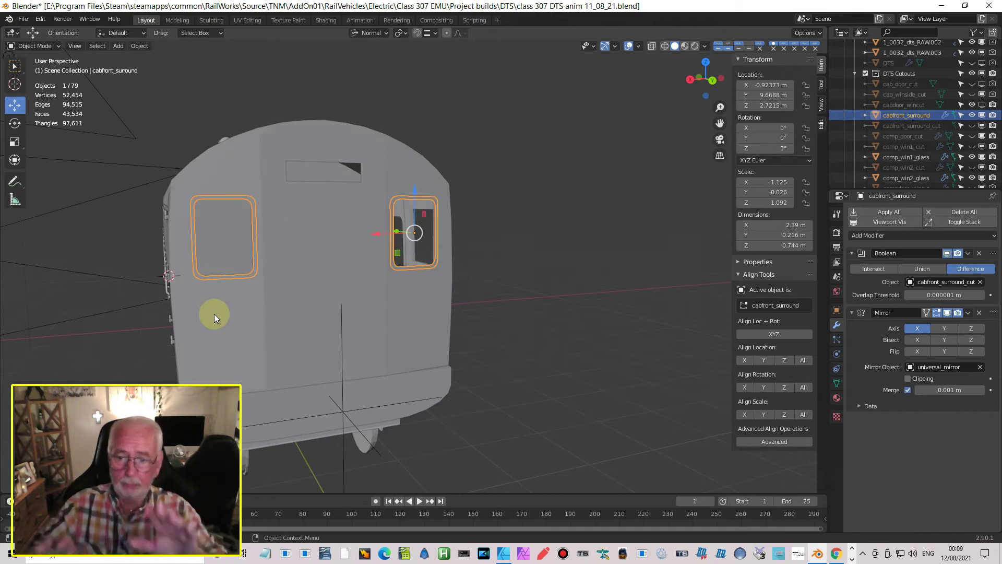
mouse_move(384, 278)
middle_down()
mouse_move(354, 286)
mouse_move(359, 306)
mouse_move(534, 302)
mouse_move(390, 288)
middle_up()
shift+middle_drag(385, 292, 580, 278)
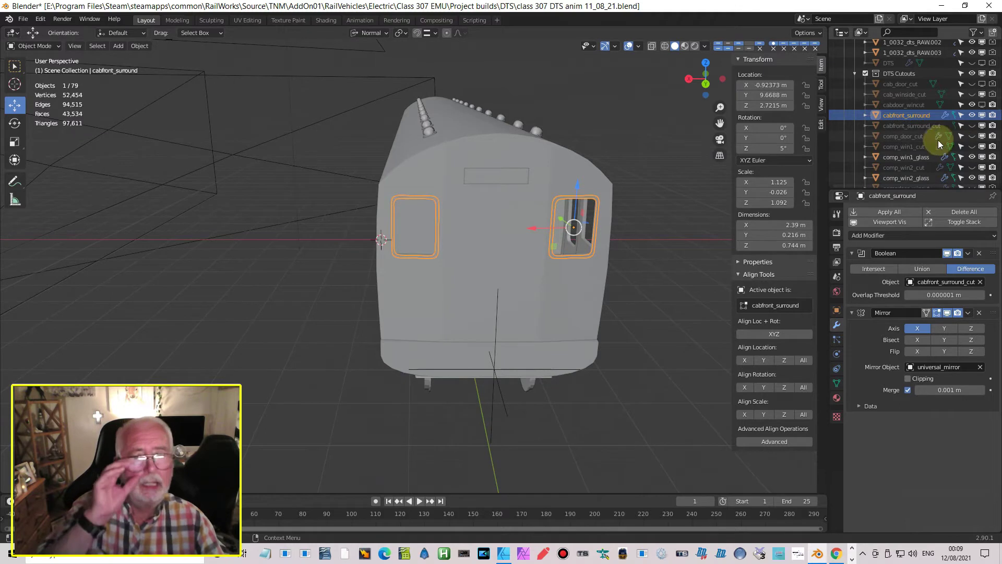
- Rename the cabfront_surround object as 1_0032_cabfront_surround
double_click(903, 116)
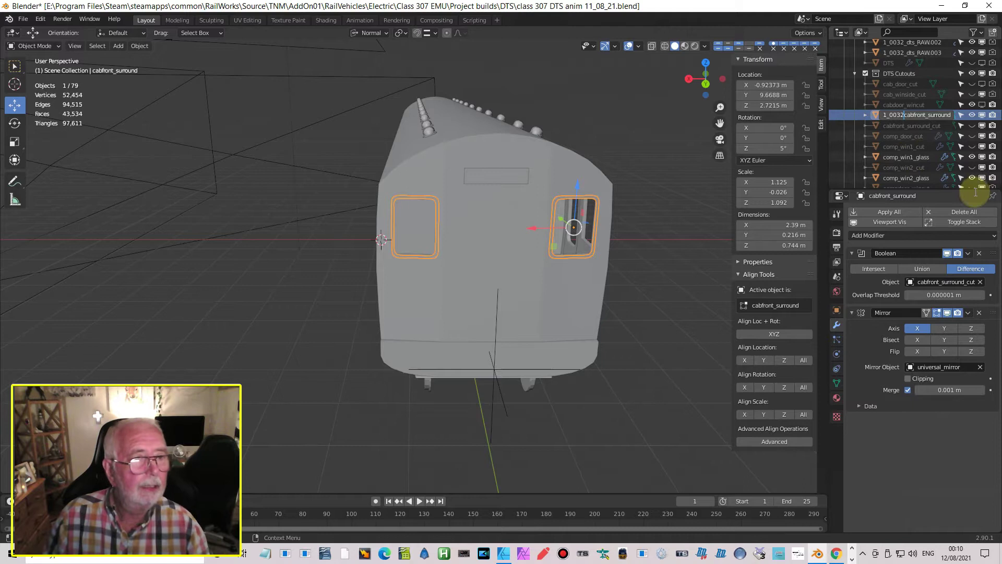
text(_)
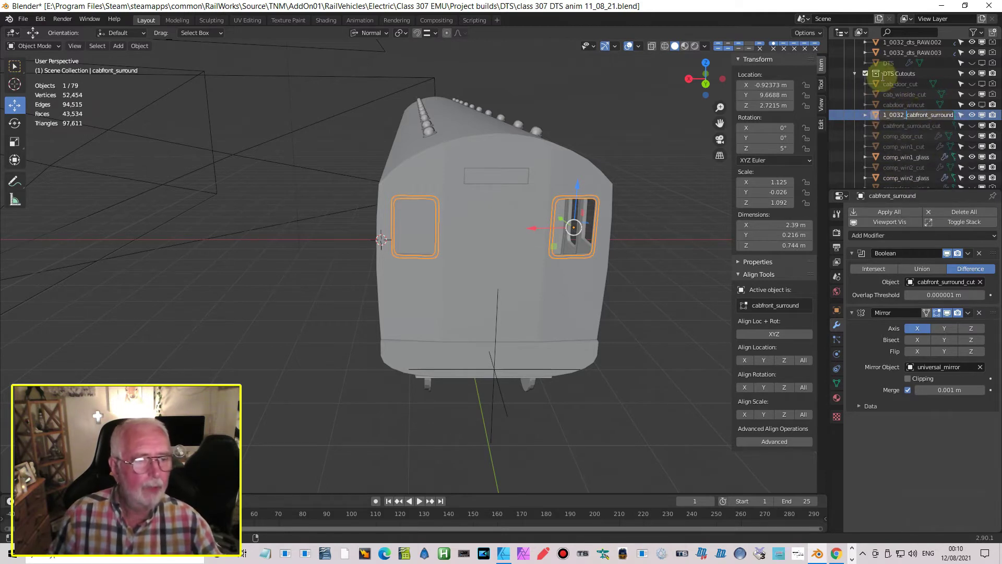
key(Return)
click(880, 115)
click(885, 83)
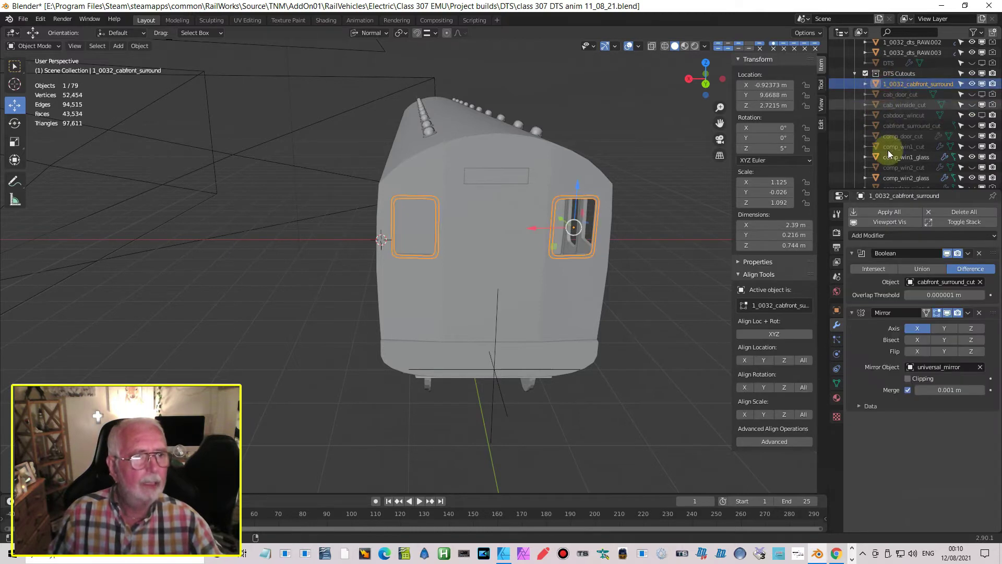
- Move 1_0032_cabfront_surround out of the DTS Cutouts collection into the DTS collection
scroll(887, 159, up, 5)
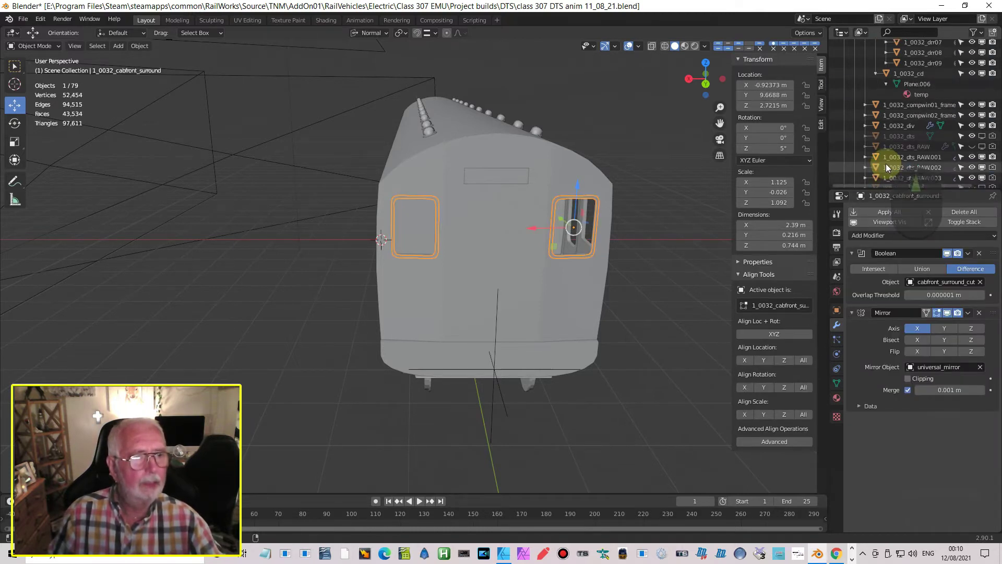
scroll(886, 164, down, 3)
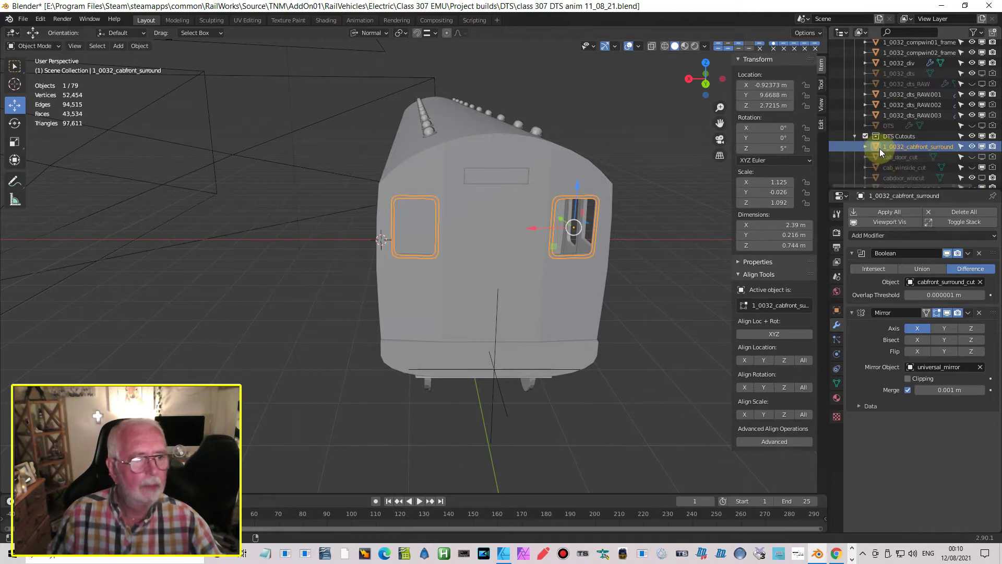
drag(881, 146, 881, 77)
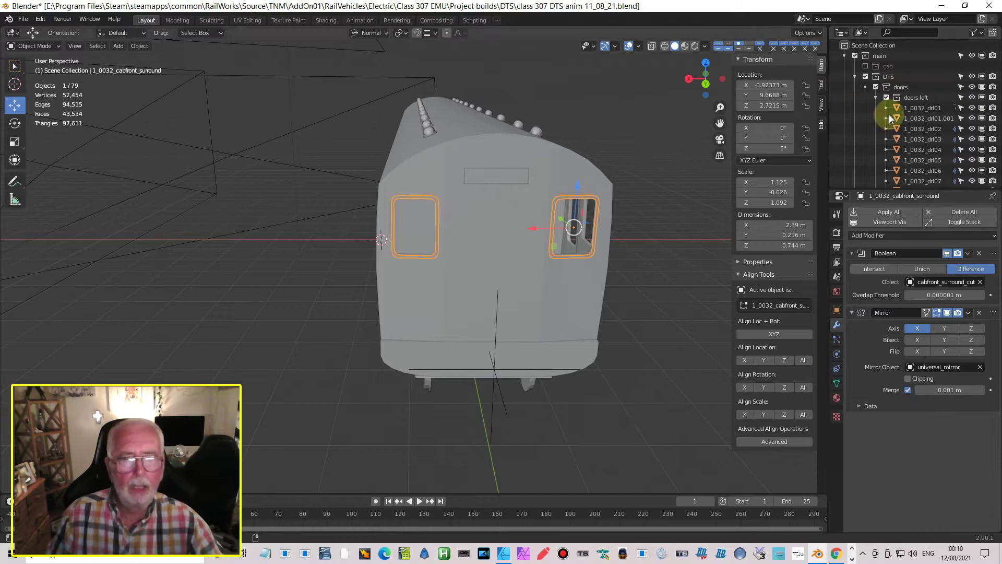
- Add a Bezier curve and move it along Y to about 11.278 m, in front of the cab
mouse_move(554, 258)
middle_down()
mouse_move(536, 236)
mouse_move(497, 223)
mouse_move(546, 242)
middle_up()
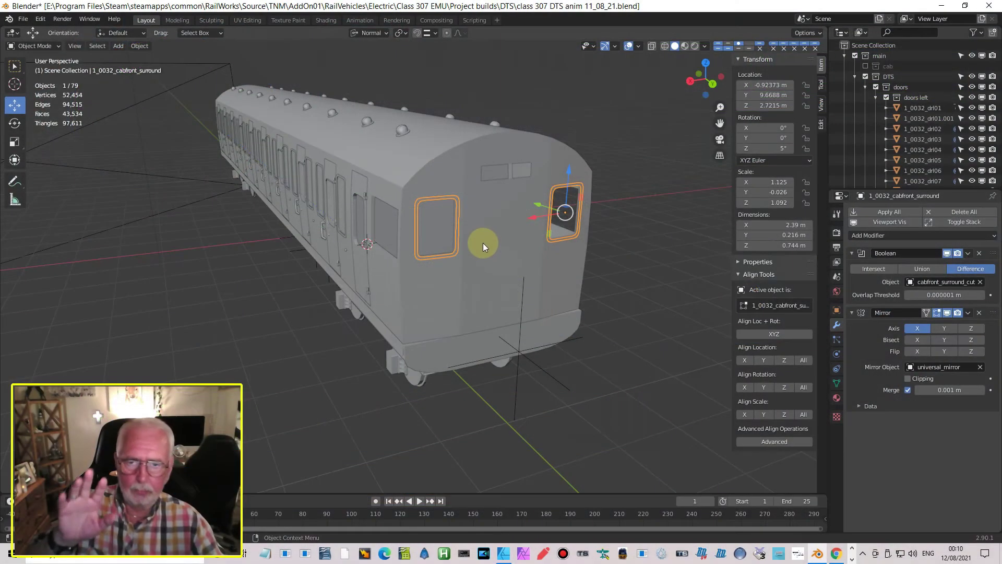
mouse_move(487, 263)
middle_down()
mouse_move(465, 270)
mouse_move(484, 265)
middle_up()
scroll(485, 265, up, 2)
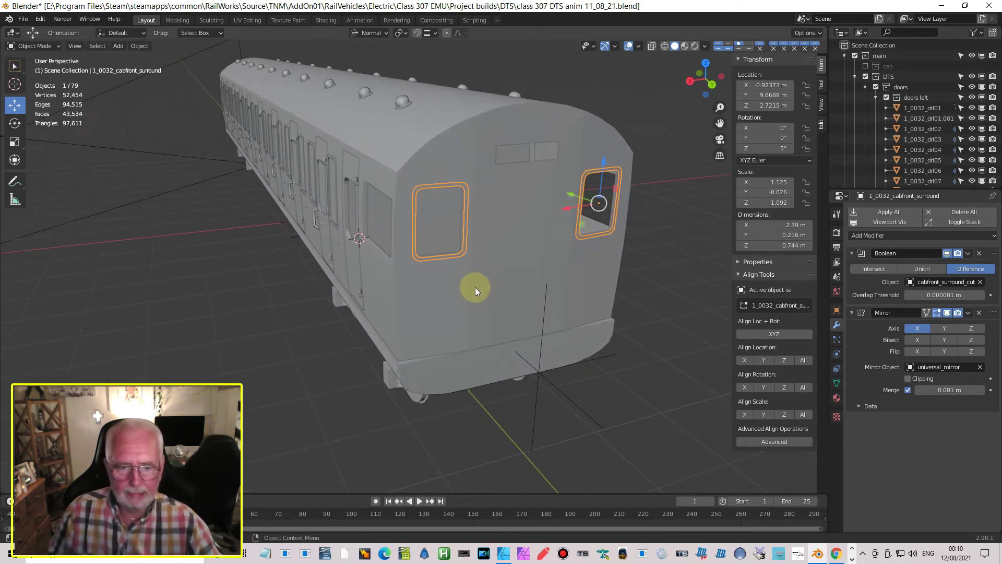
click(115, 47)
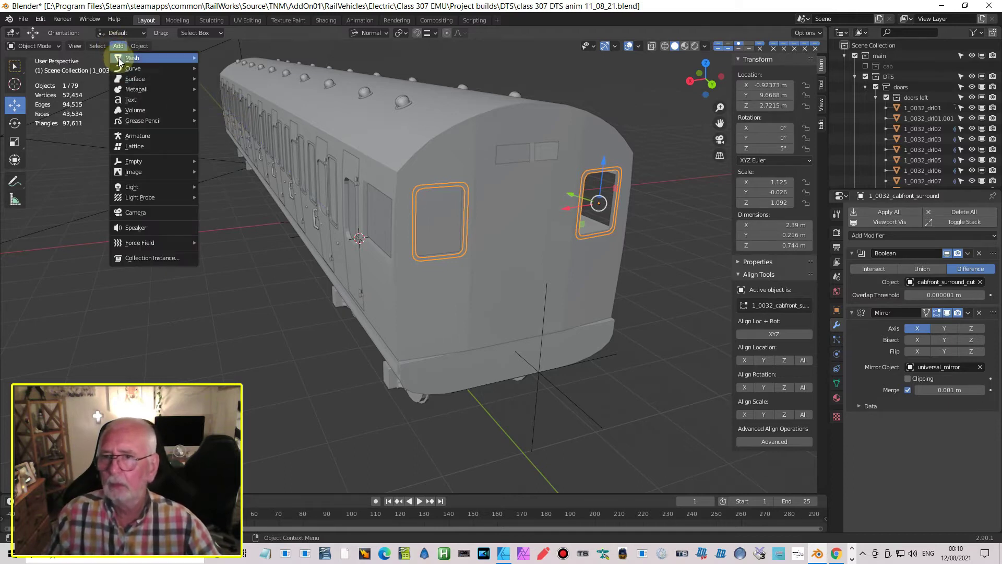
mouse_move(105, 48)
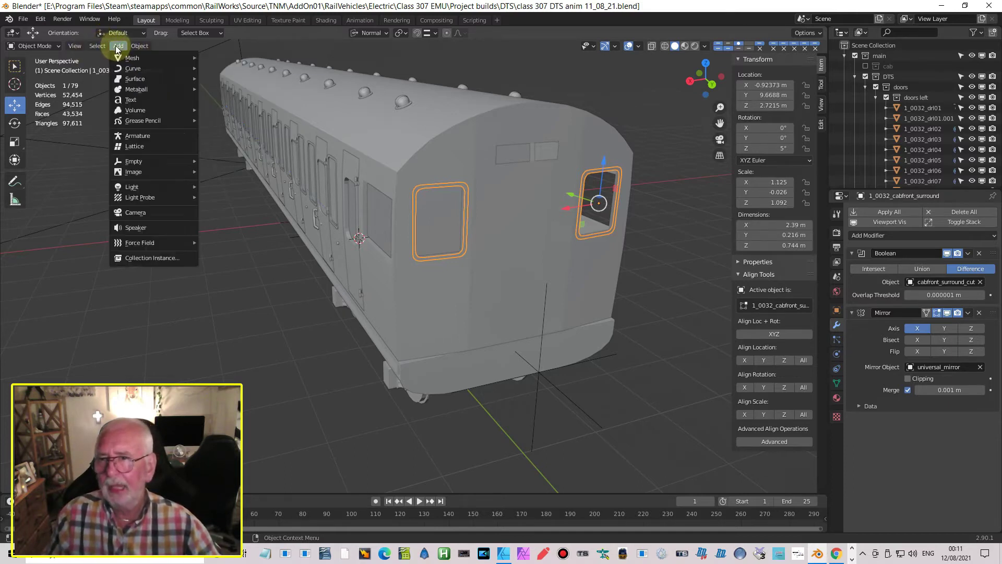
mouse_move(140, 80)
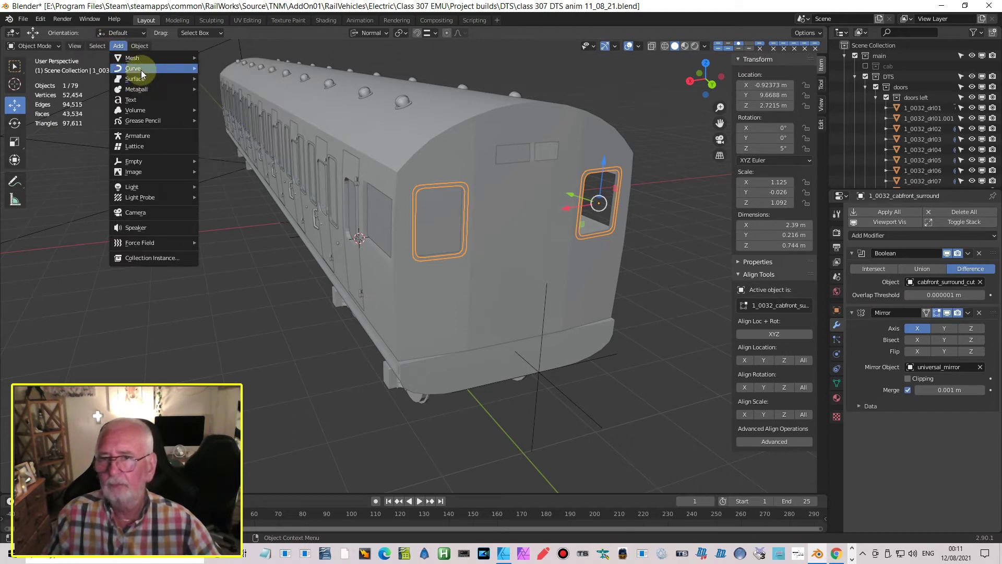
click(231, 70)
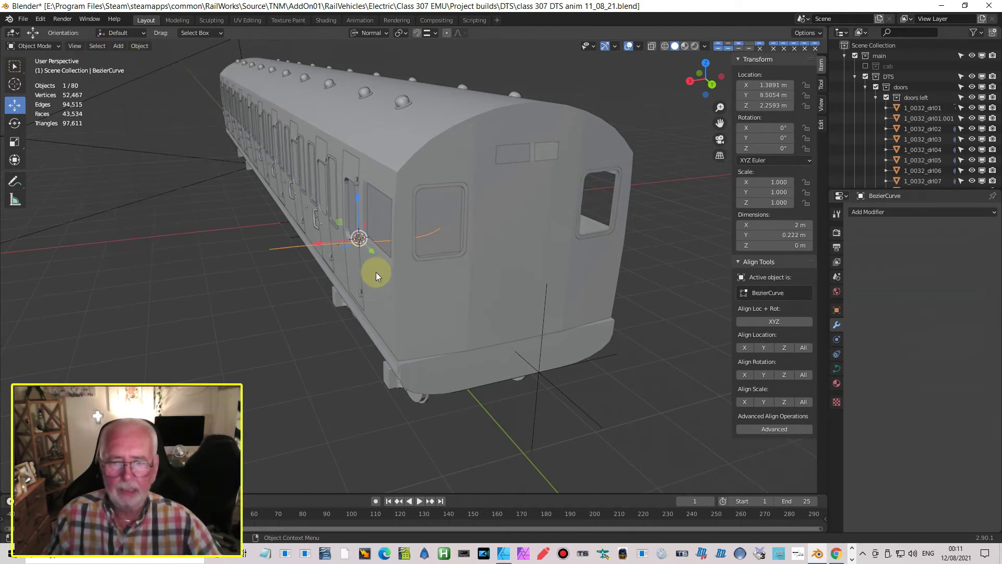
drag(368, 249, 476, 374)
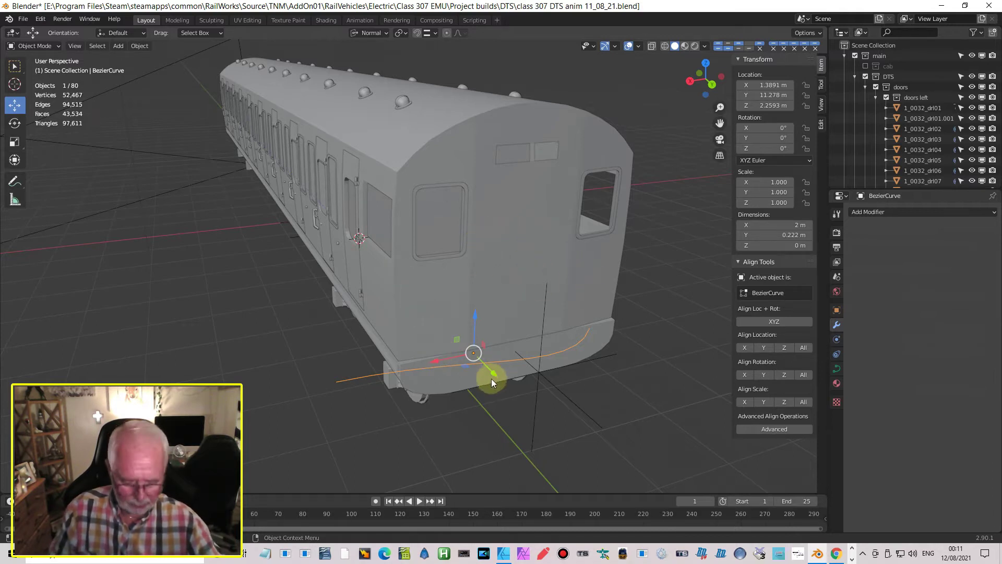
- Set the Bezier curve's X location to 0 m and, in top view, move it along Y against the cab front, at about 9.668 m
click(772, 85)
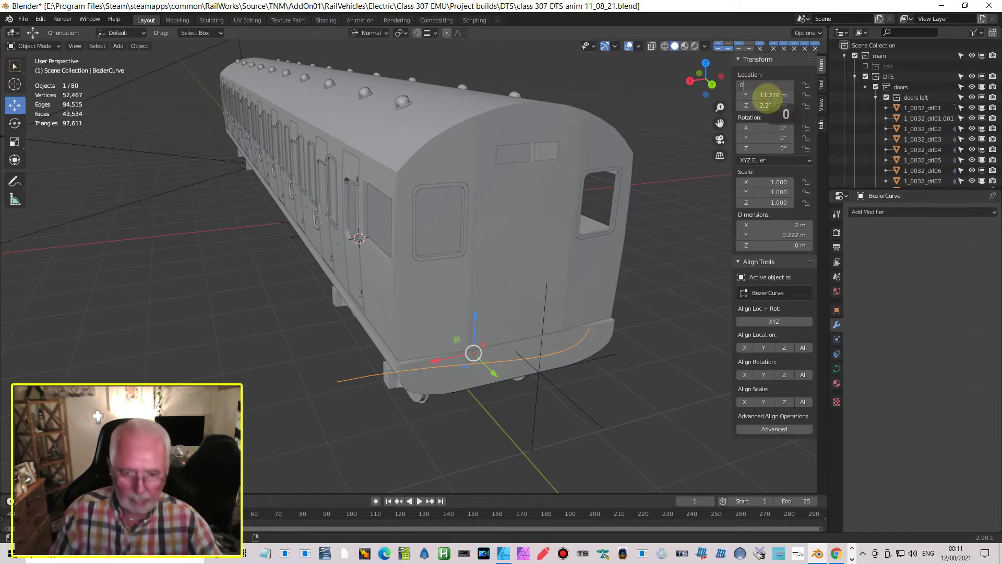
key(Return)
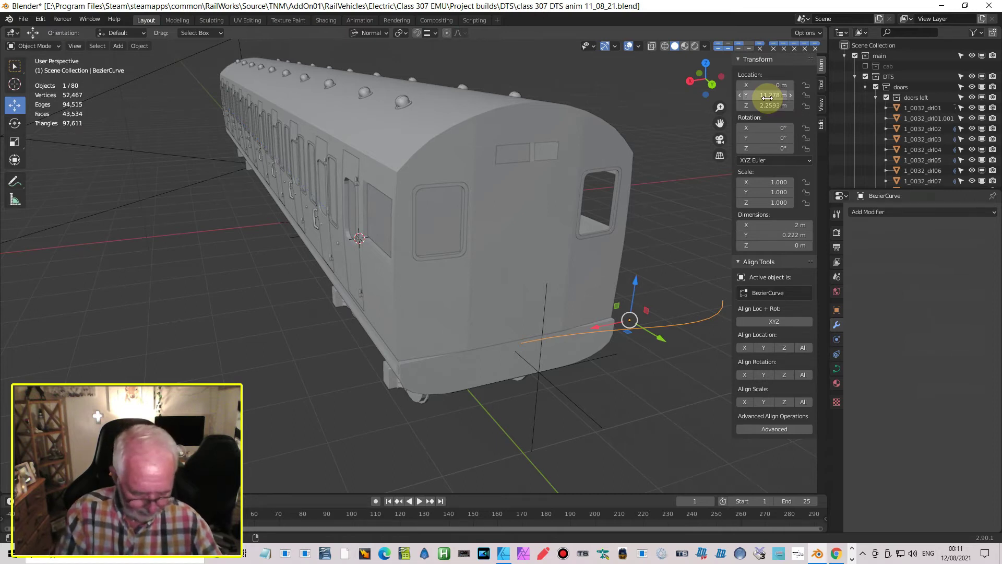
key(KP_7)
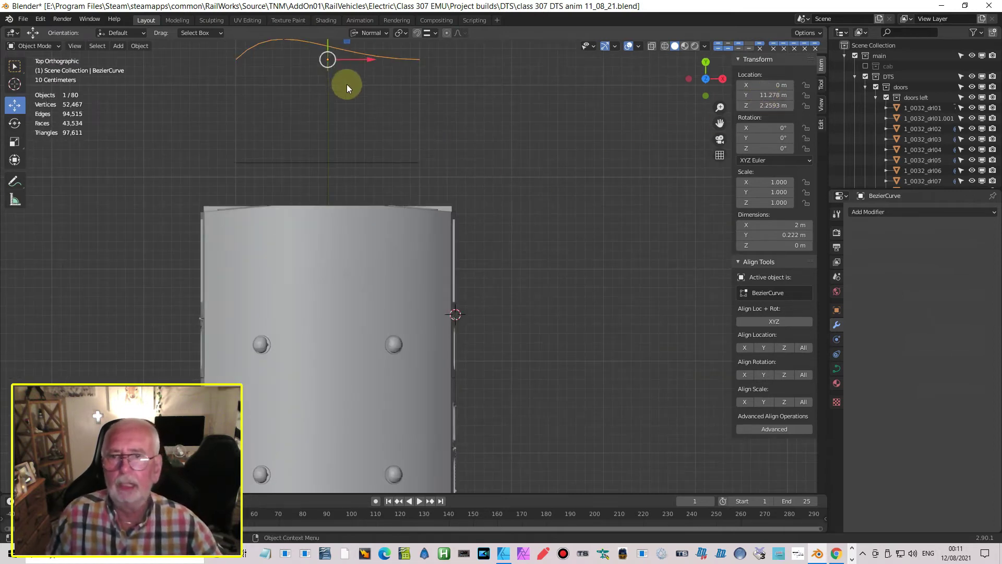
scroll(347, 85, down, 2)
drag(355, 81, 375, 228)
scroll(384, 236, up, 4)
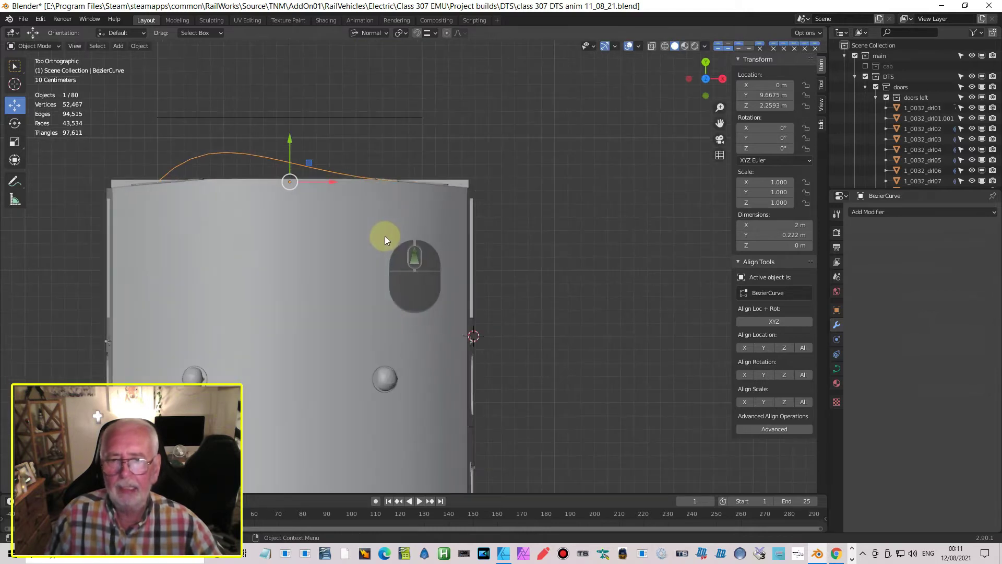
- Reselect the Bezier curve, edit it in top view and set the handle type of all its control points to Automatic
click(358, 116)
scroll(365, 163, down, 3)
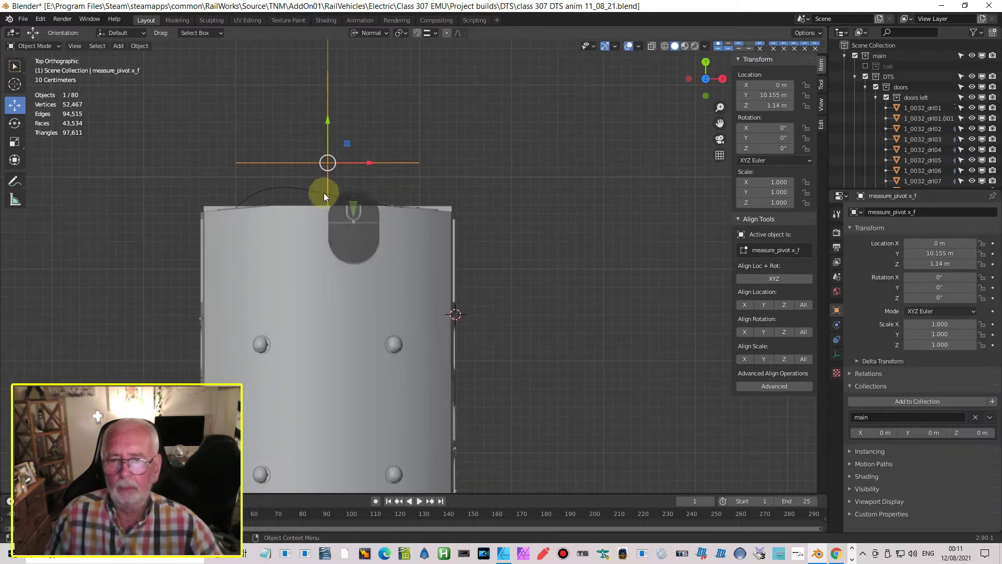
middle_drag(423, 214, 467, 297)
middle_drag(539, 284, 561, 318)
click(531, 244)
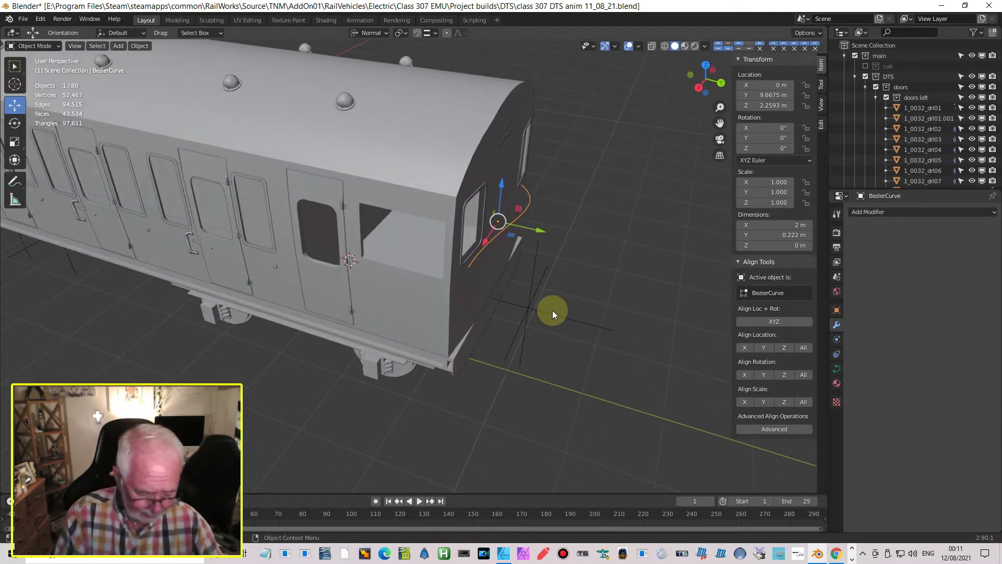
key(KP_7)
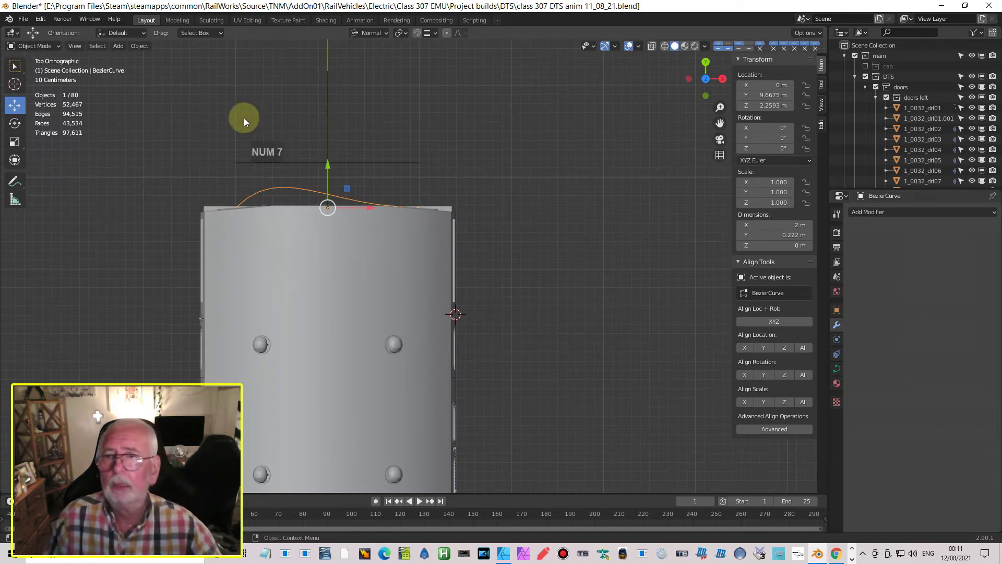
key(Tab)
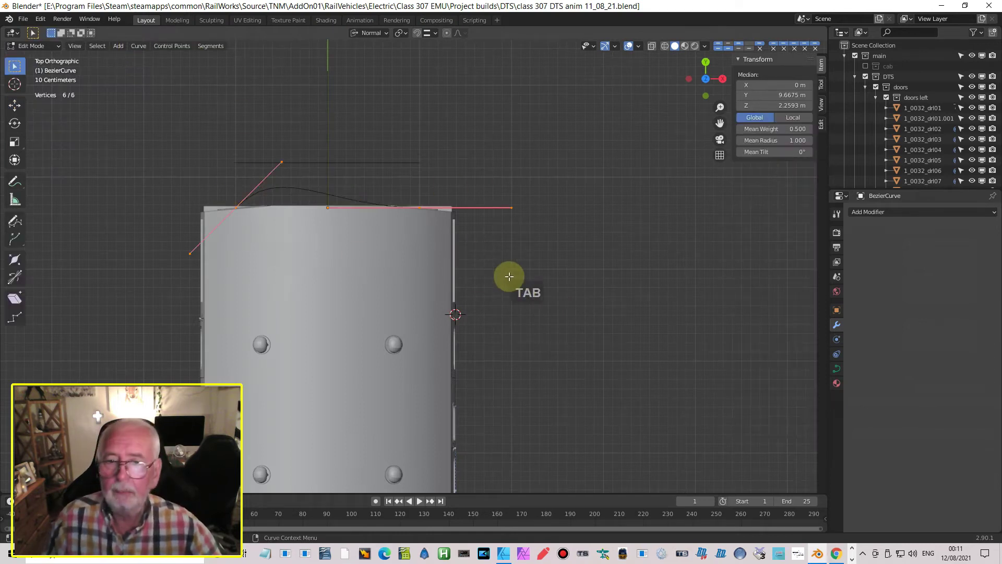
scroll(499, 278, up, 2)
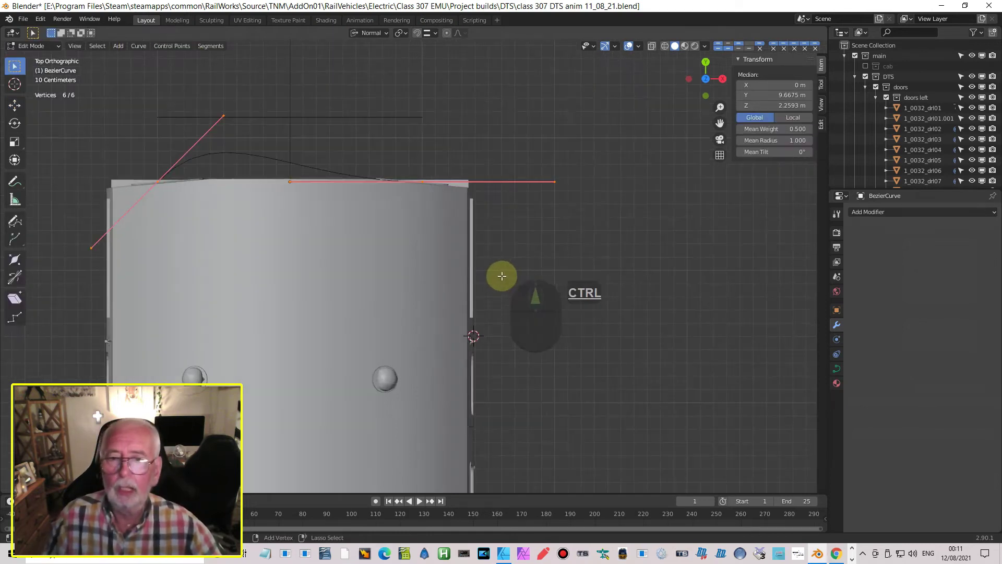
click(181, 48)
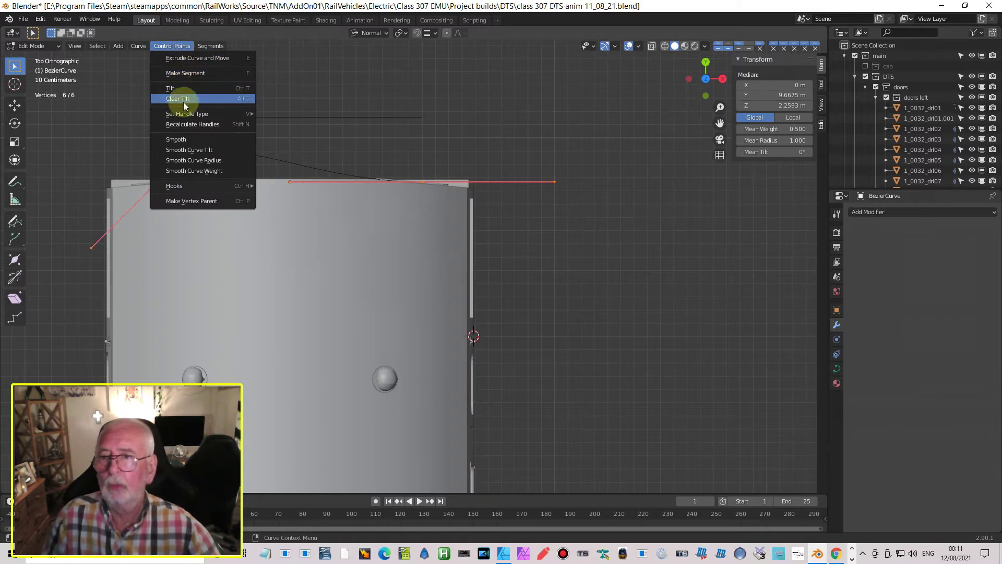
mouse_move(195, 113)
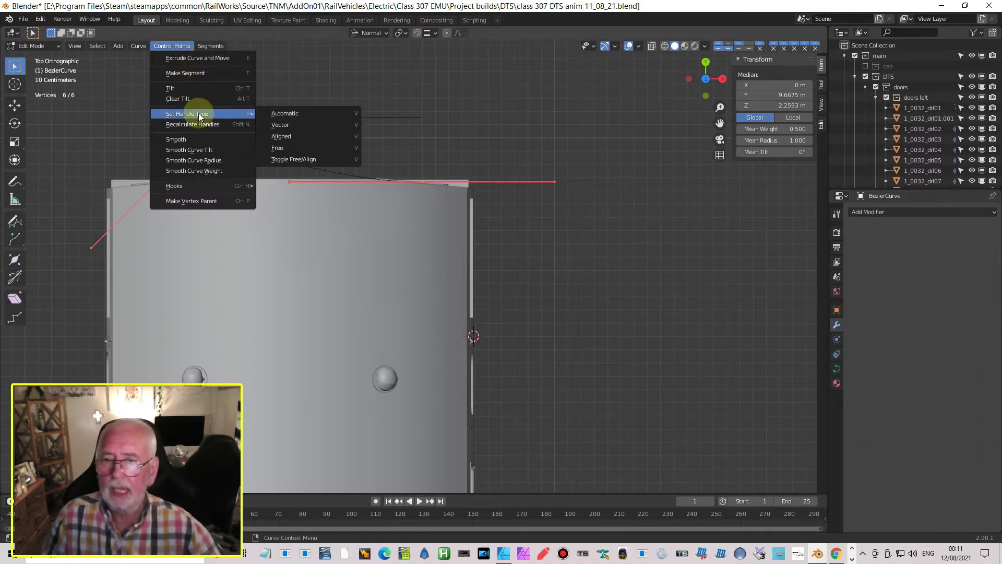
click(300, 117)
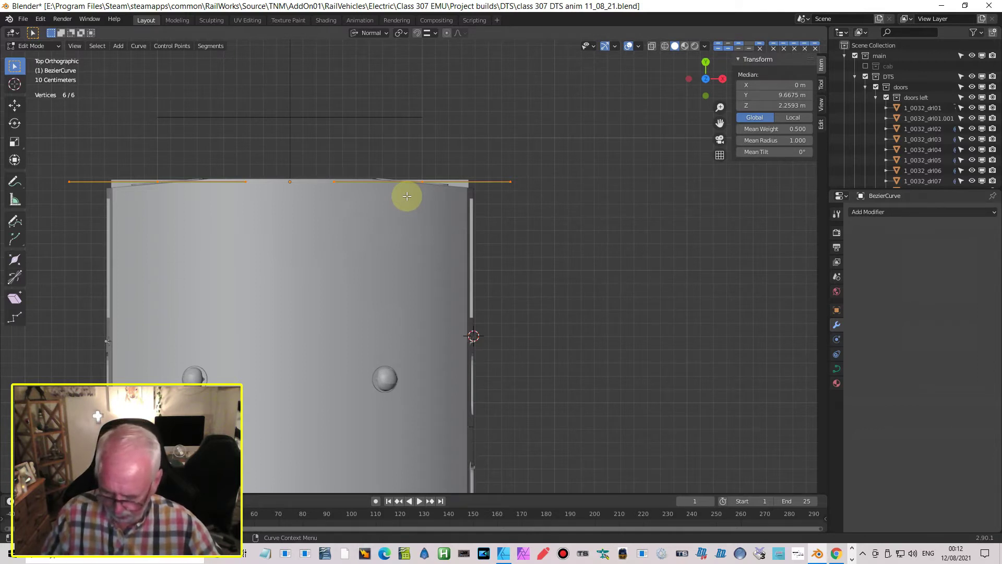
- Move all the curve's control points along global Y, just clear of the cab front, to about 9.754 m
key(g)
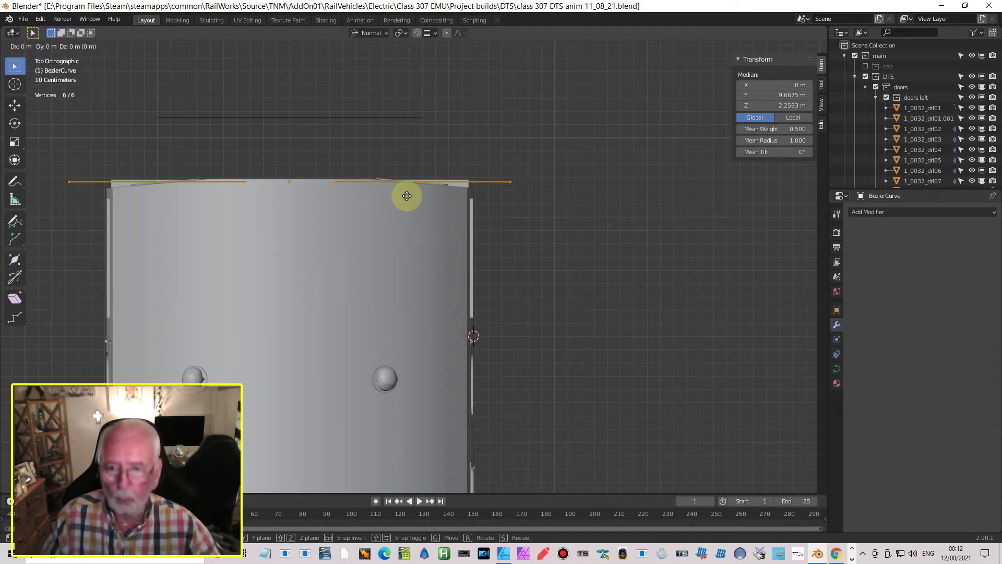
key(y)
key(y)
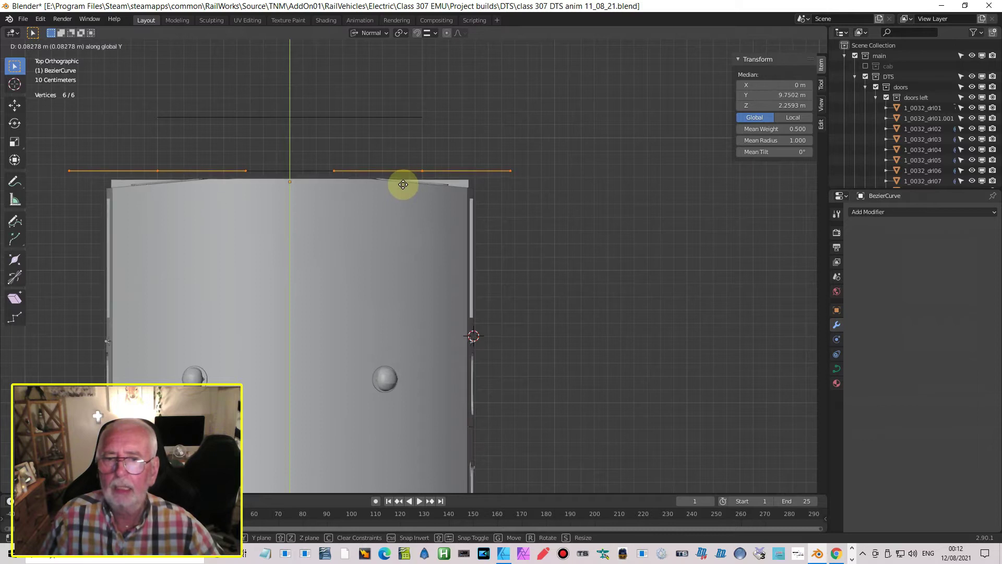
click(403, 184)
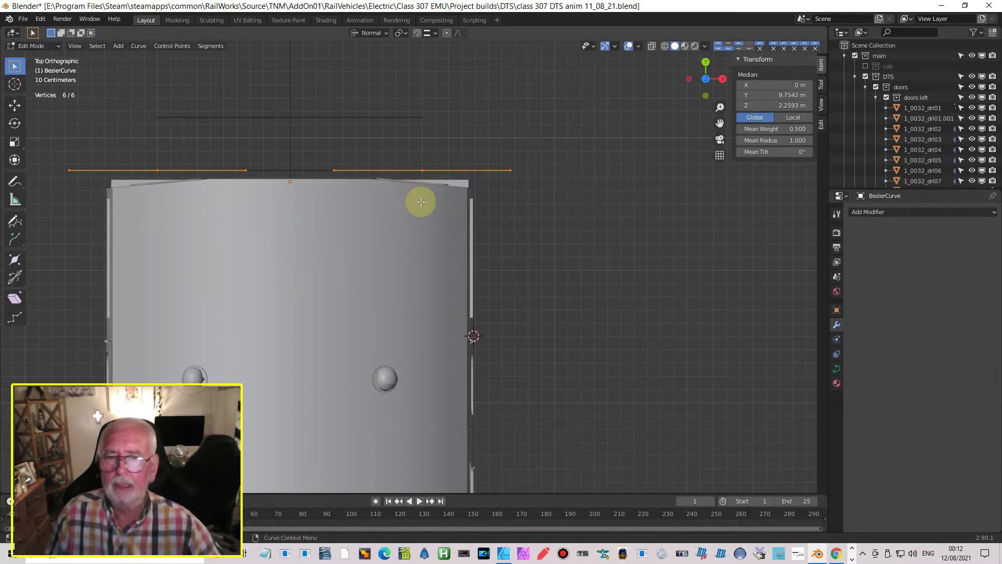
right_click(421, 171)
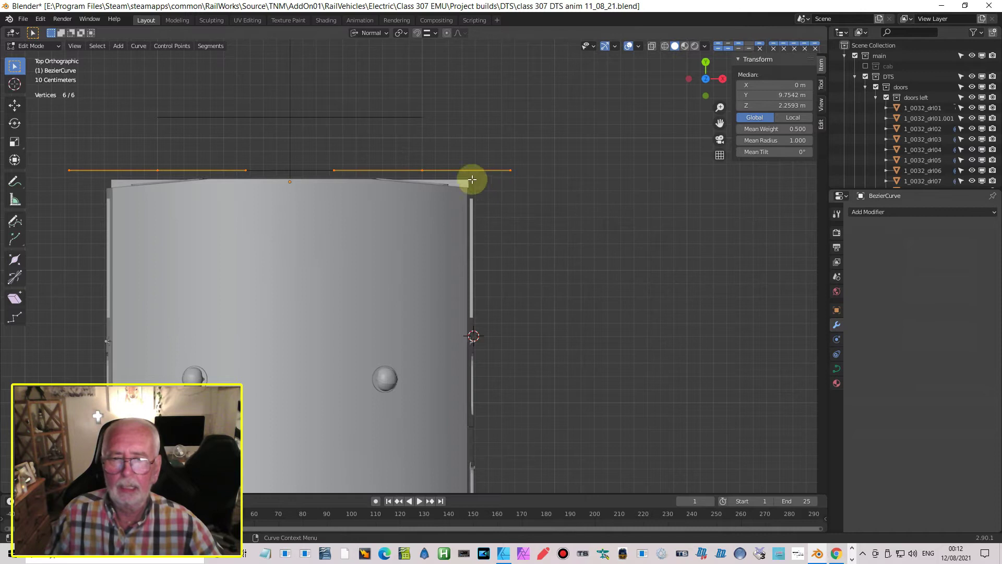
- Extend both ends of the curve with a new control point towards the cab front, at about Y 9.61 m
click(424, 176)
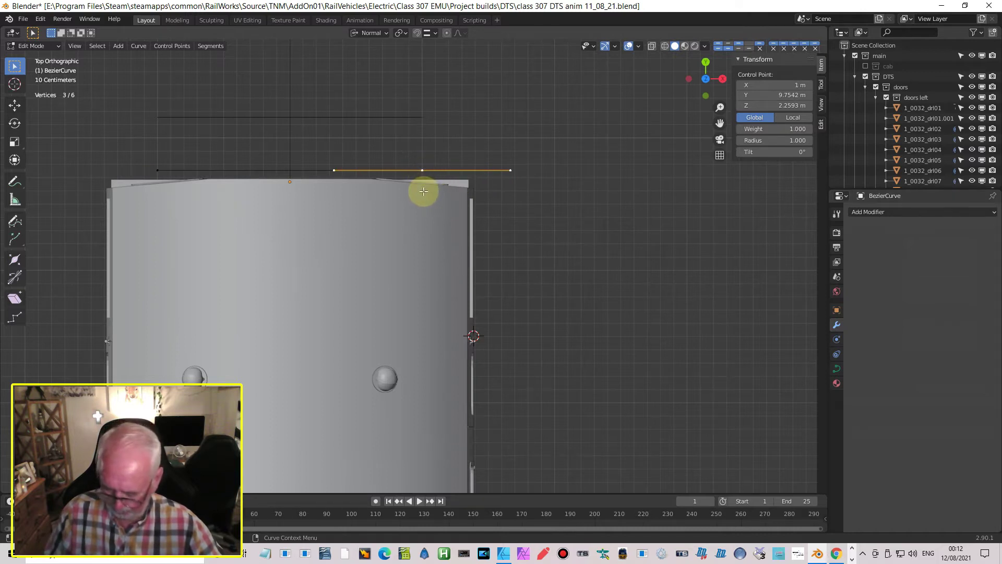
key(ctrl)
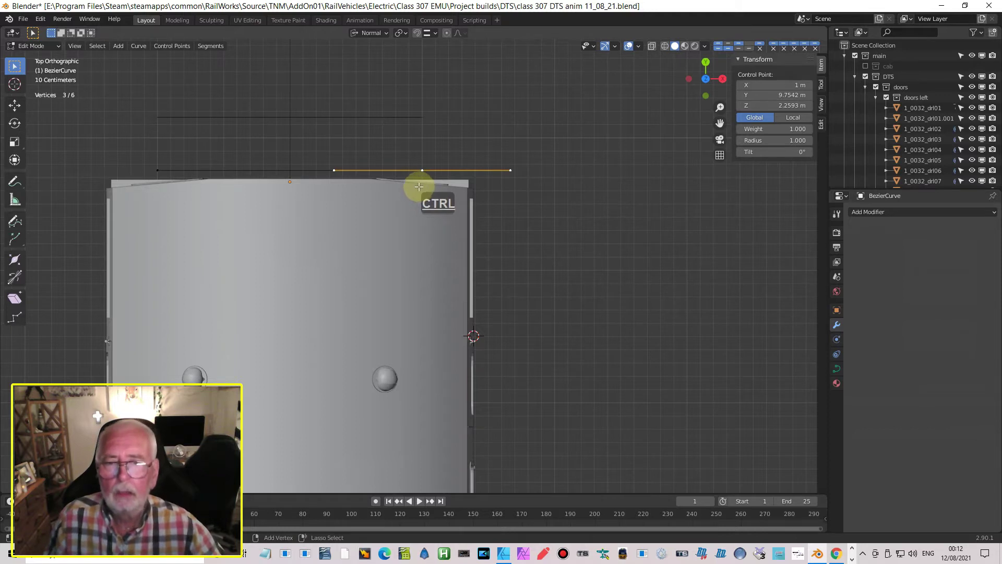
ctrl+right_click(423, 189)
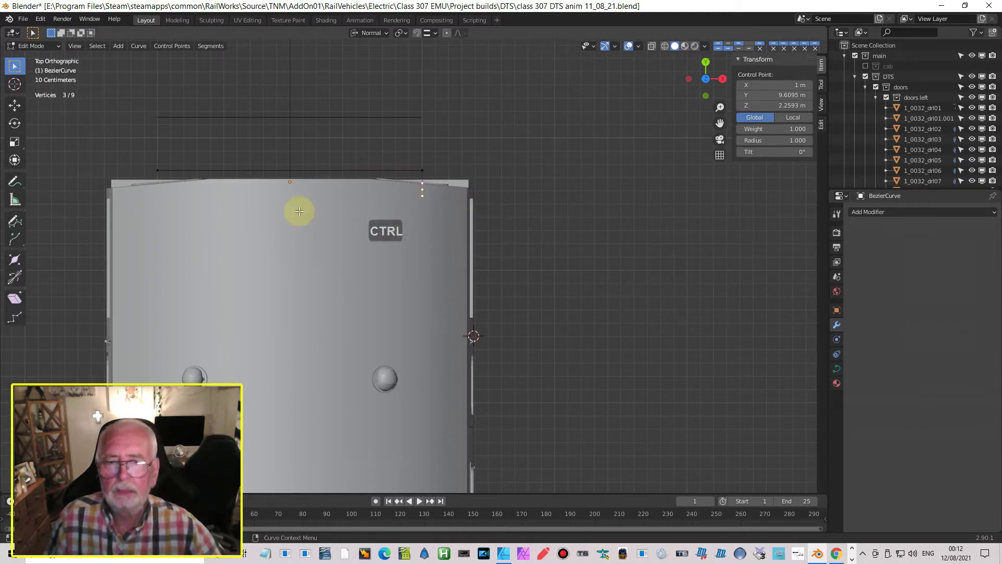
click(158, 169)
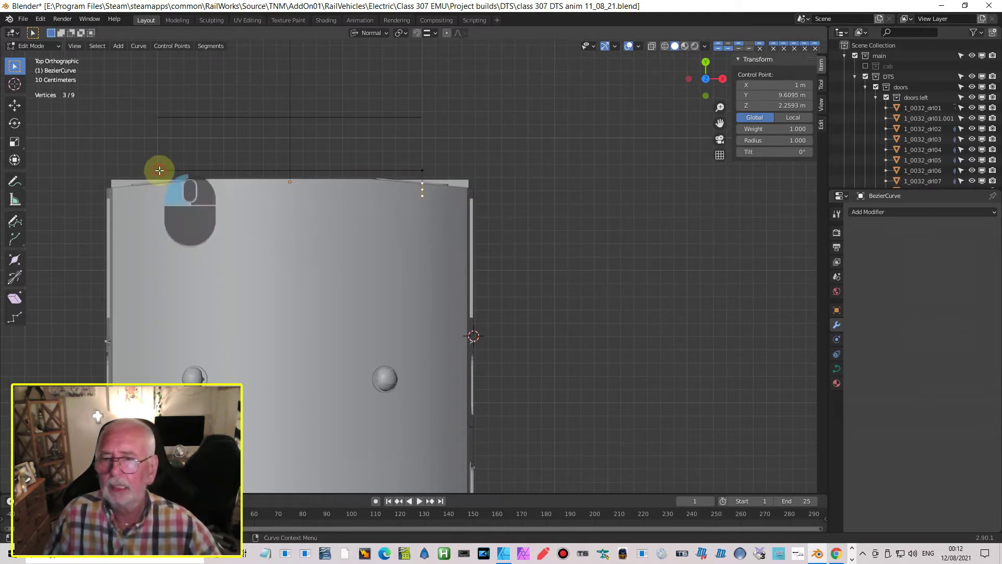
key(ctrl)
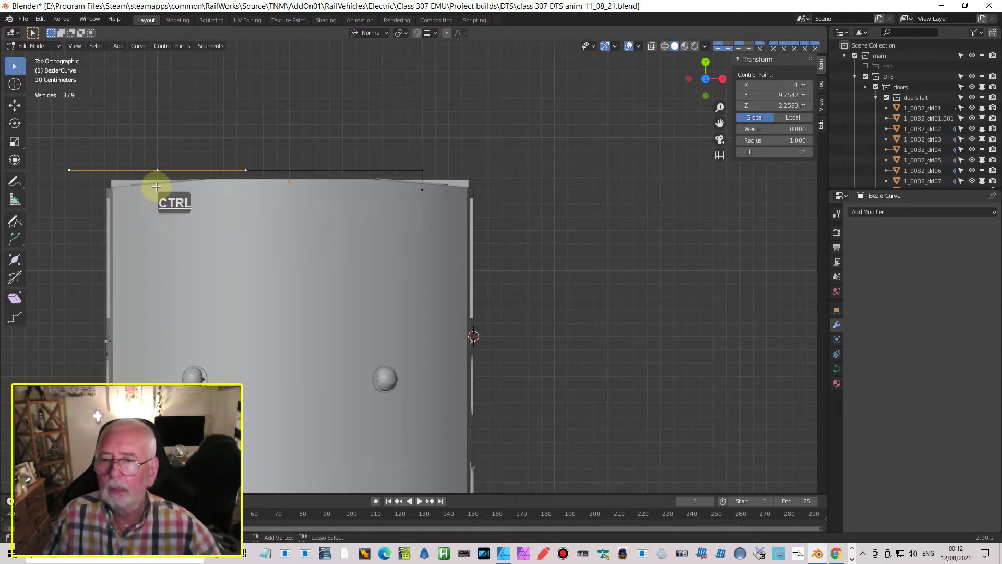
ctrl+right_click(155, 190)
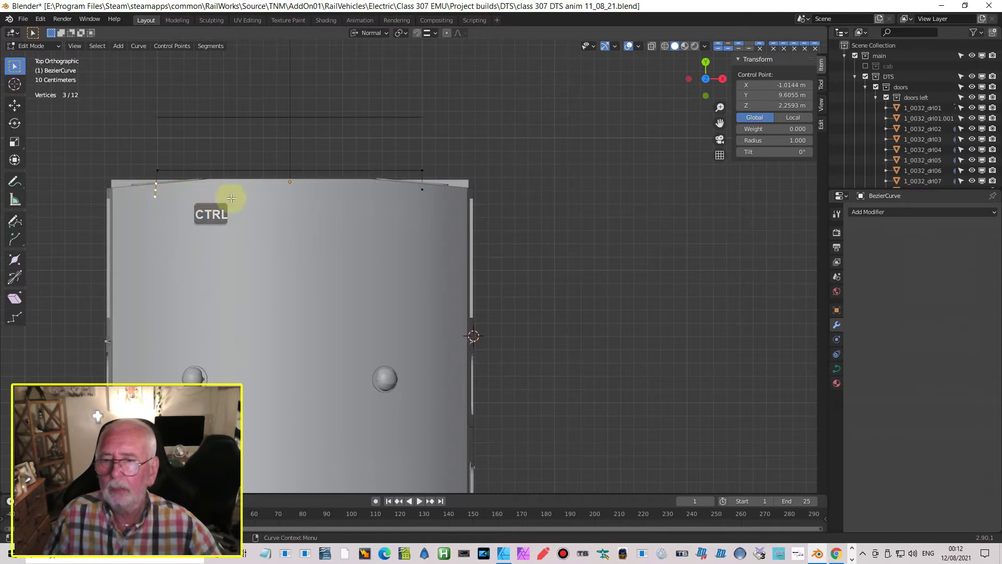
- Scale all control points of the curve along global X to about 0.53, fitting it between the cab windows
middle_drag(197, 212, 277, 153)
scroll(369, 194, up, 8)
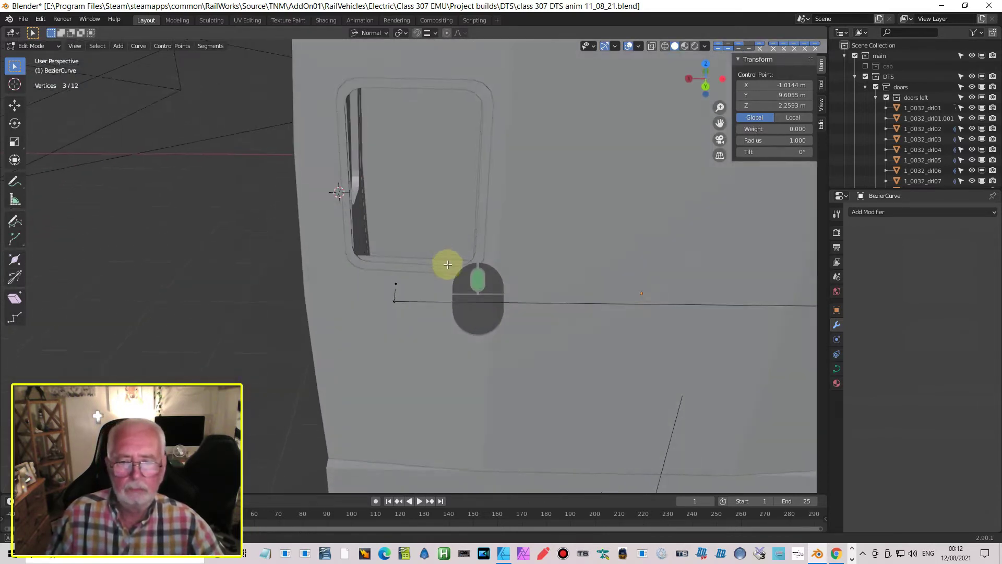
scroll(471, 293, down, 4)
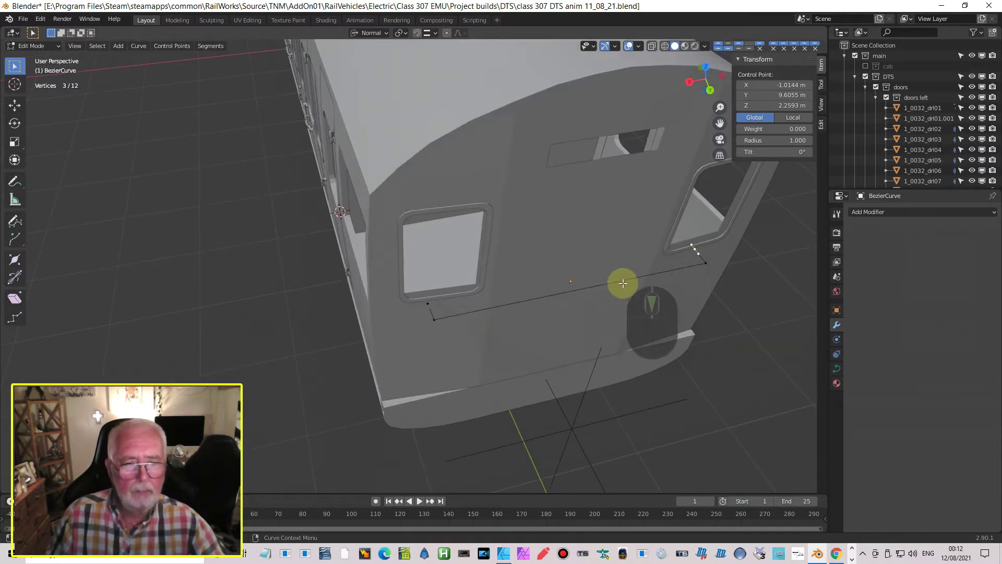
shift+middle_drag(612, 297, 449, 311)
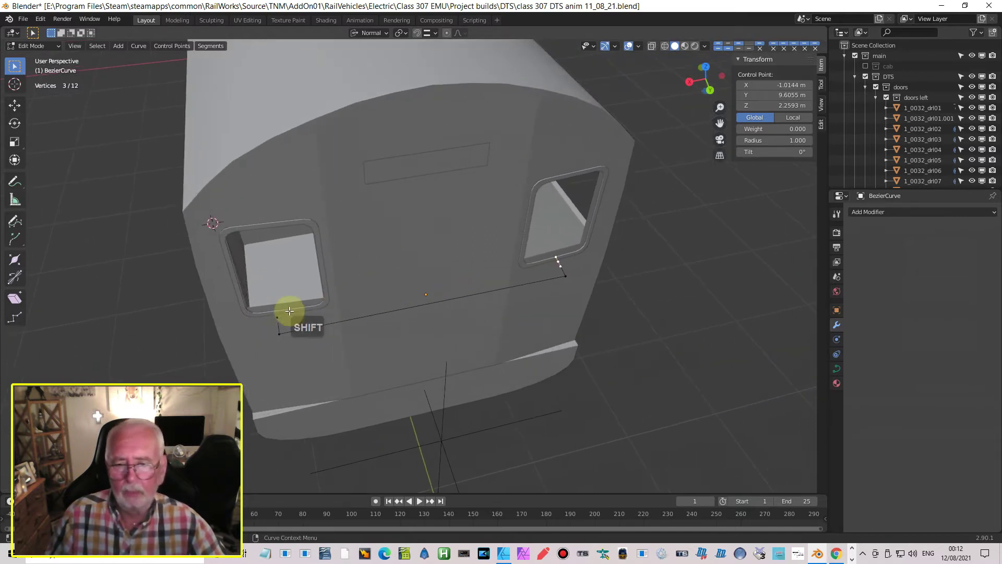
shift+middle_drag(286, 311, 298, 319)
scroll(352, 313, up, 3)
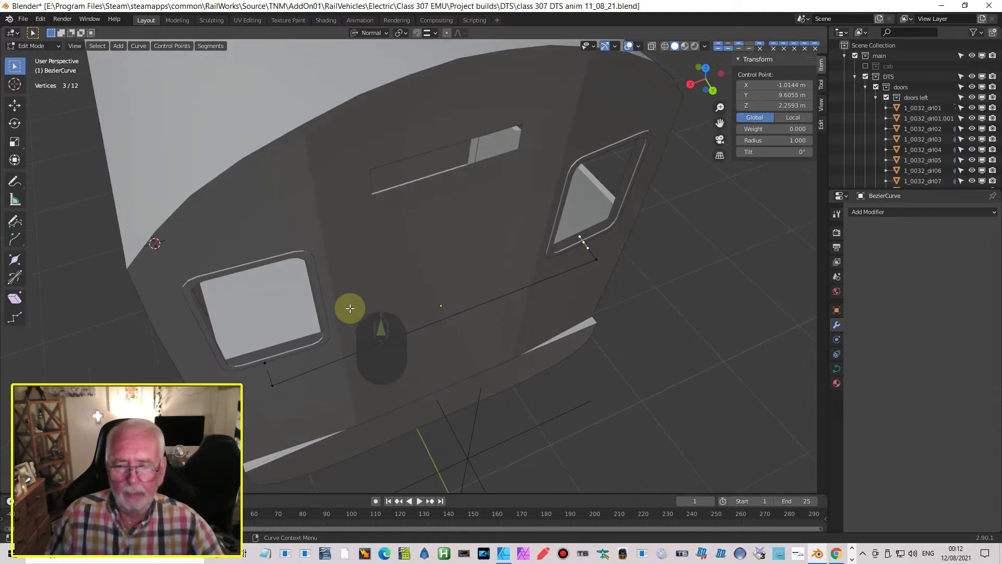
middle_drag(358, 247, 359, 248)
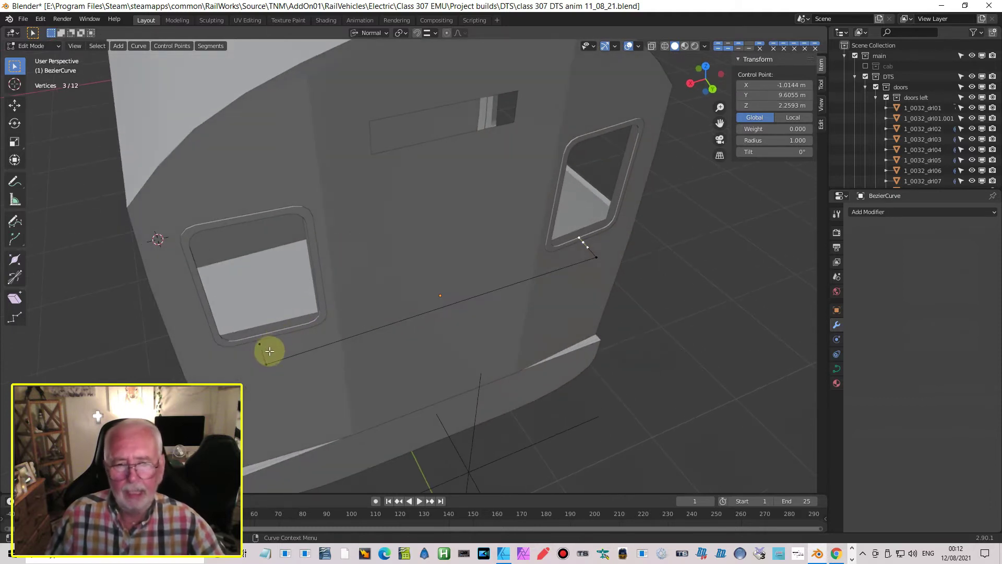
key(a)
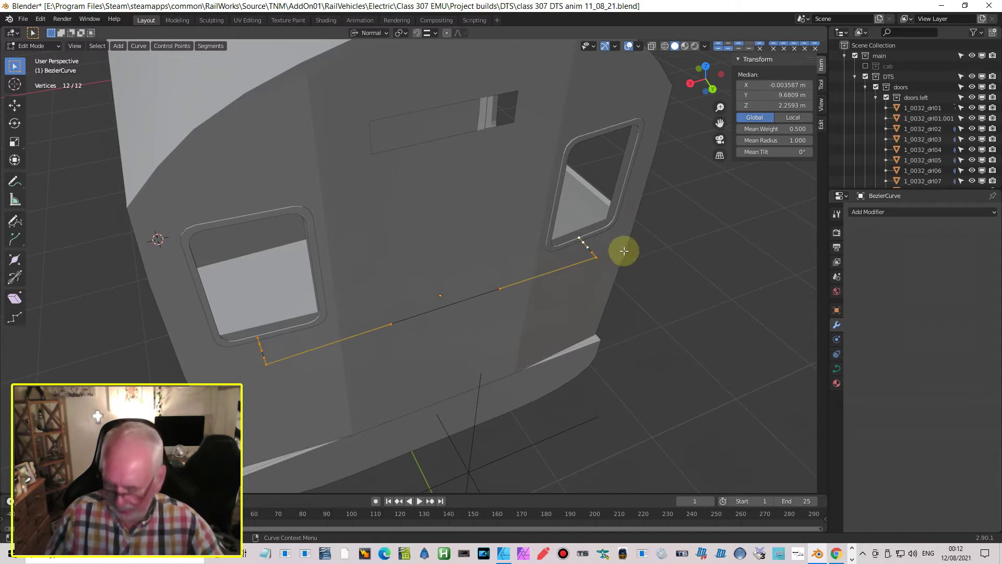
key(s)
key(x)
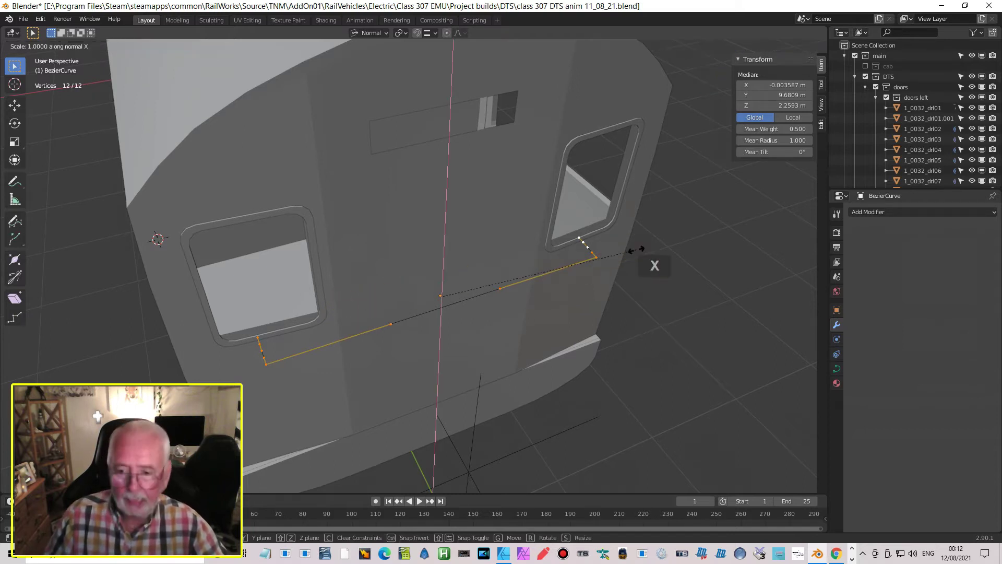
click(444, 304)
key(s)
key(x)
key(x)
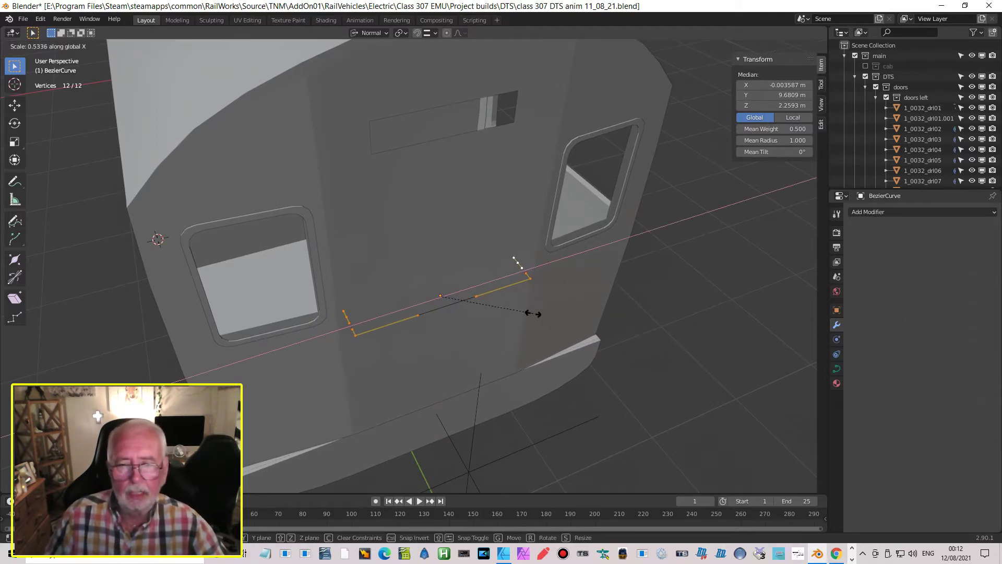
click(532, 314)
- Set the curve's shape to 2D and give it a bevel depth of 0.02 m
middle_drag(579, 297, 872, 202)
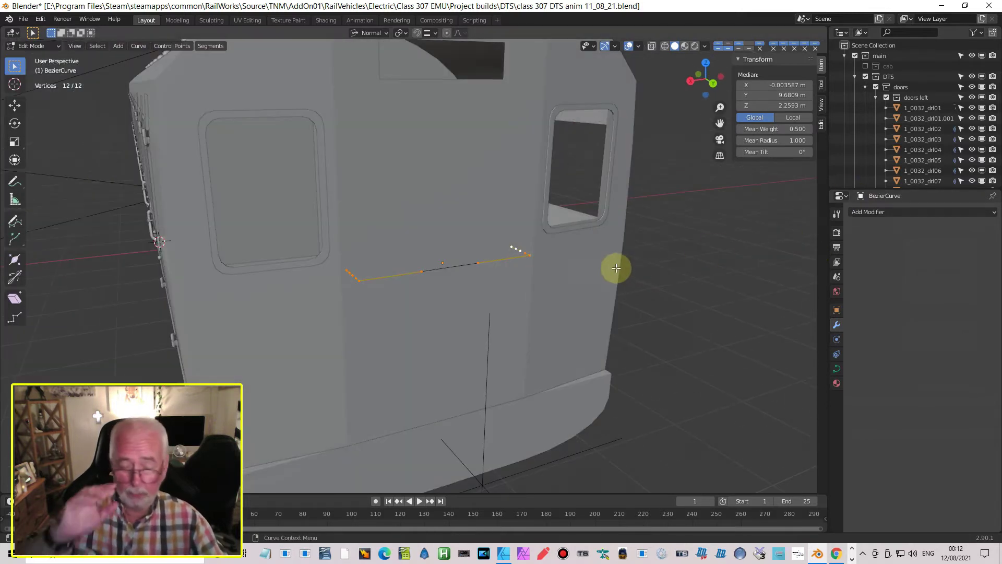
scroll(621, 273, down, 3)
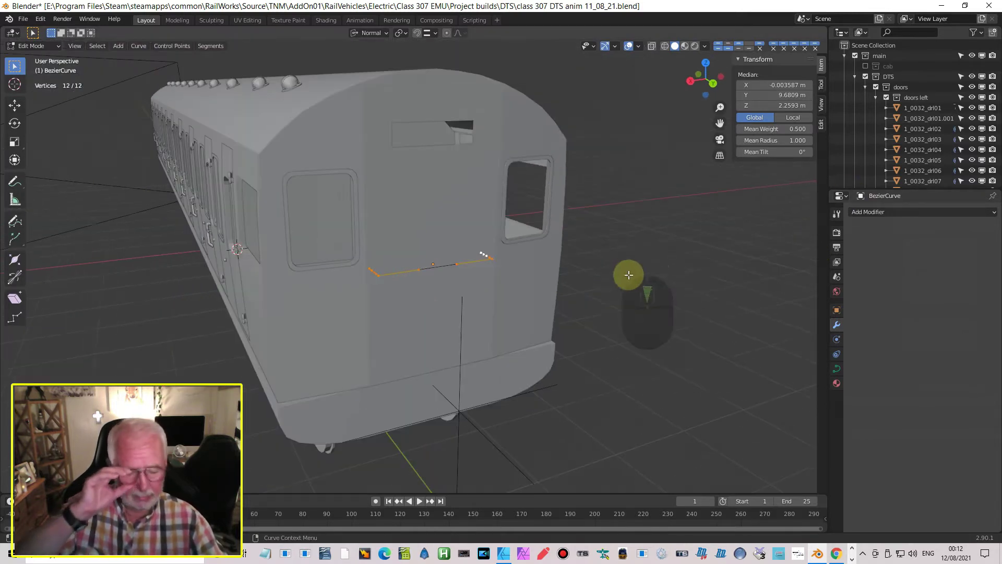
click(836, 368)
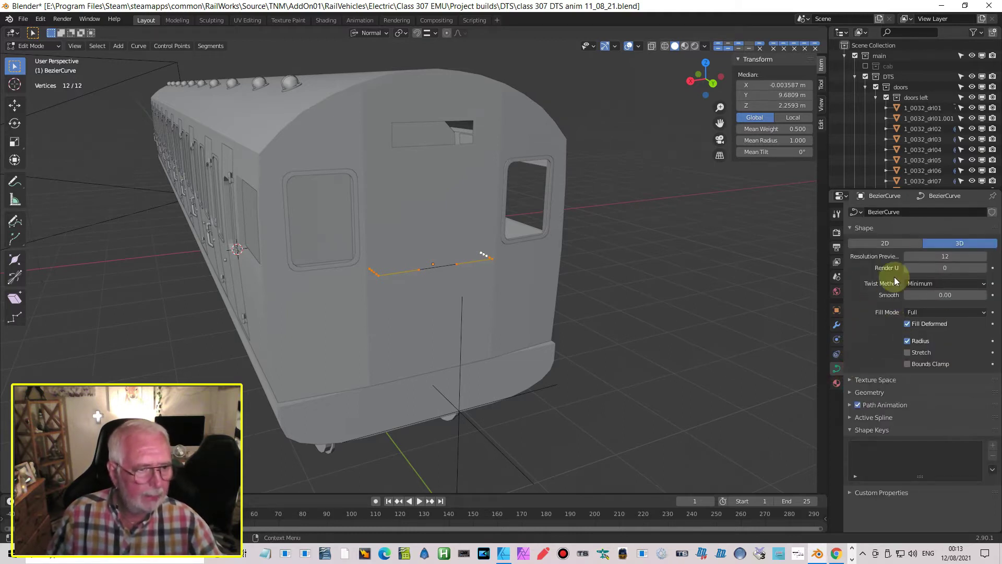
click(893, 243)
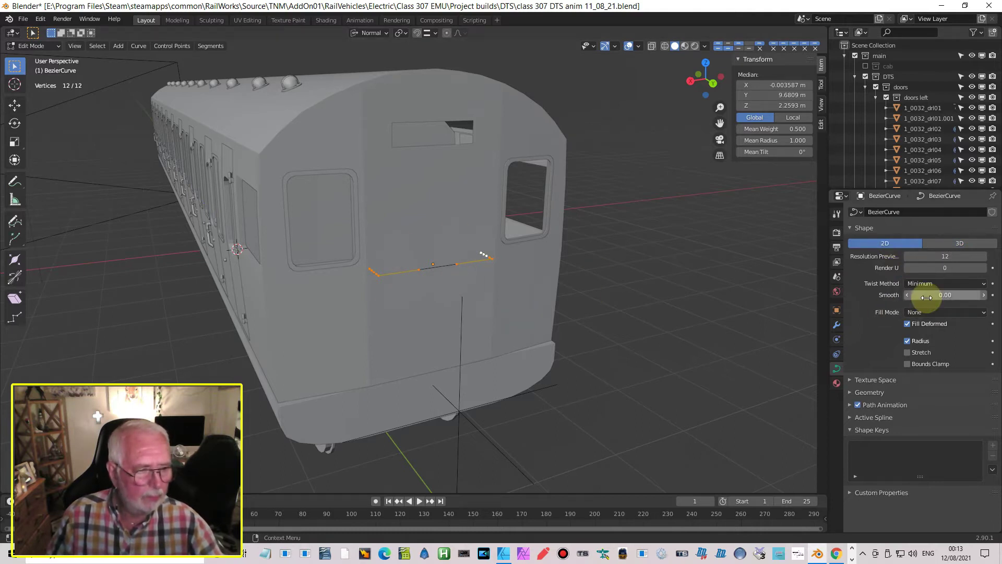
click(850, 392)
scroll(874, 361, down, 5)
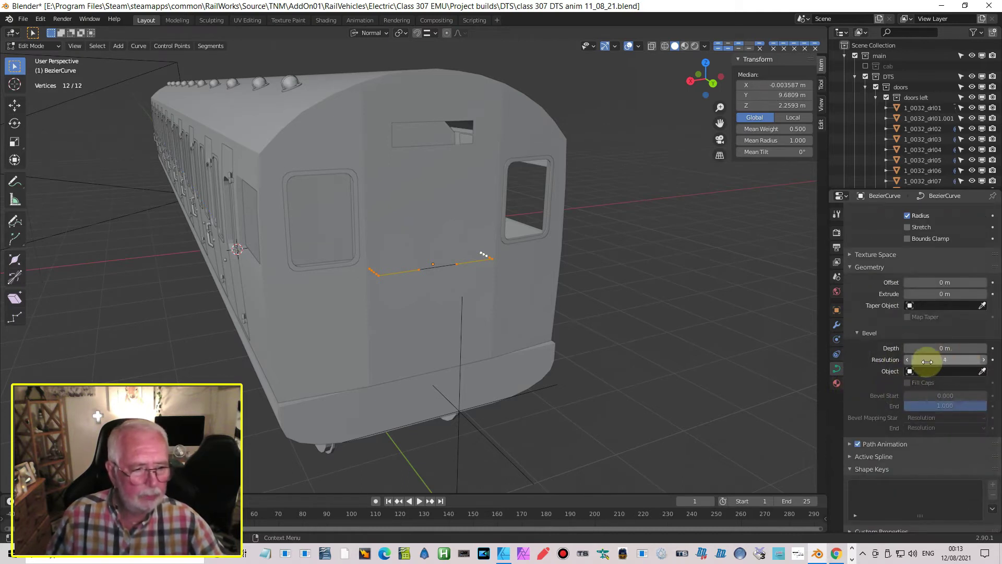
mouse_move(940, 347)
mouse_down()
mouse_move(957, 347)
mouse_move(945, 347)
mouse_up()
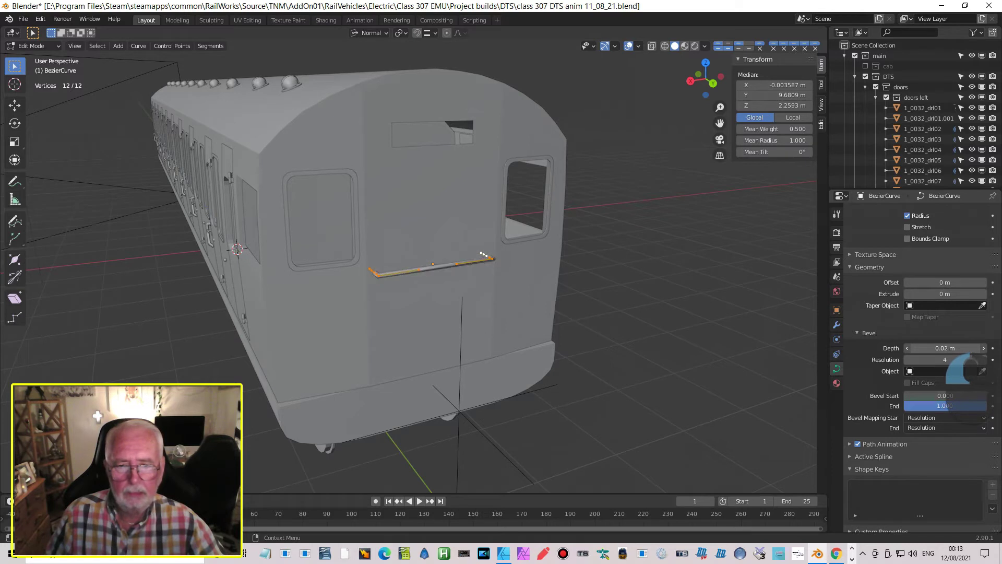
- Try to align the handrail curve's two end control points by scaling them to 0 along the normal Y axis
scroll(364, 320, up, 5)
middle_drag(393, 345, 371, 384)
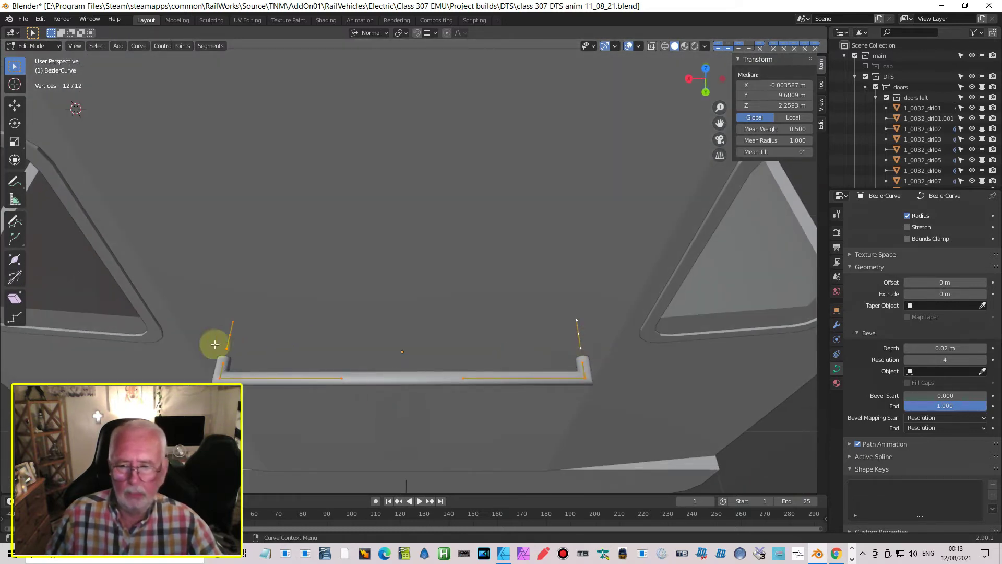
middle_drag(572, 347, 465, 202)
middle_drag(420, 141, 480, 341)
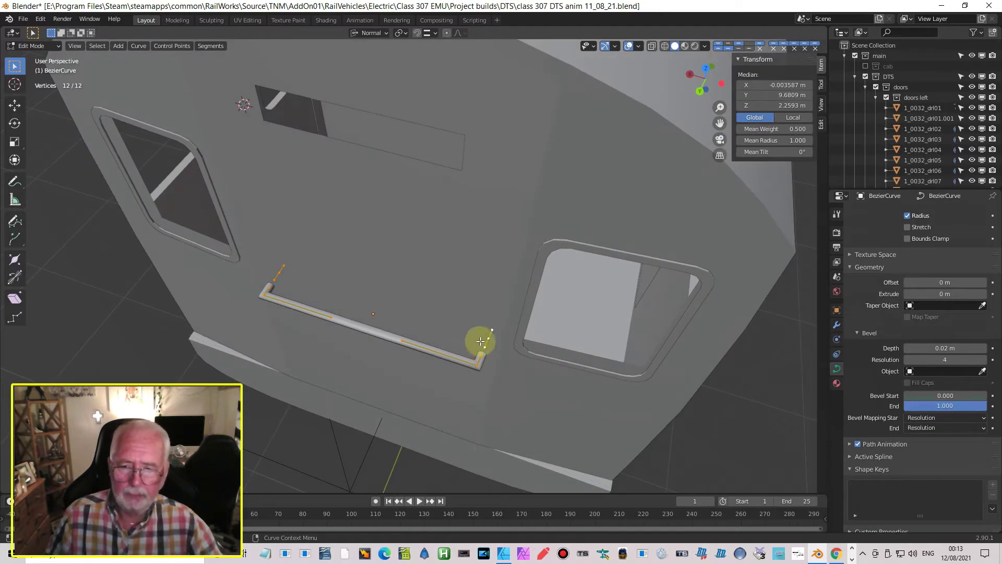
click(481, 341)
shift+click(278, 272)
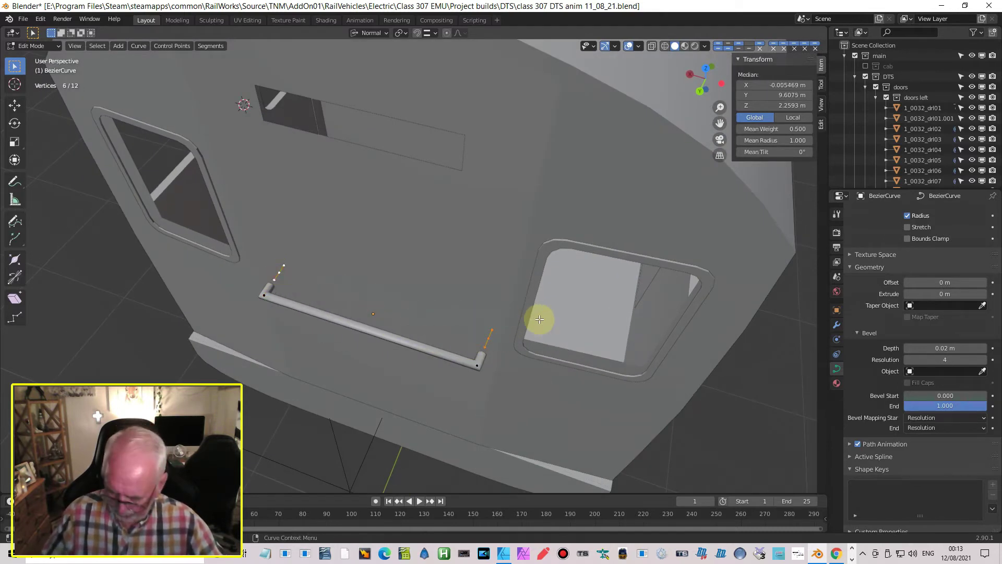
key(s)
key(y)
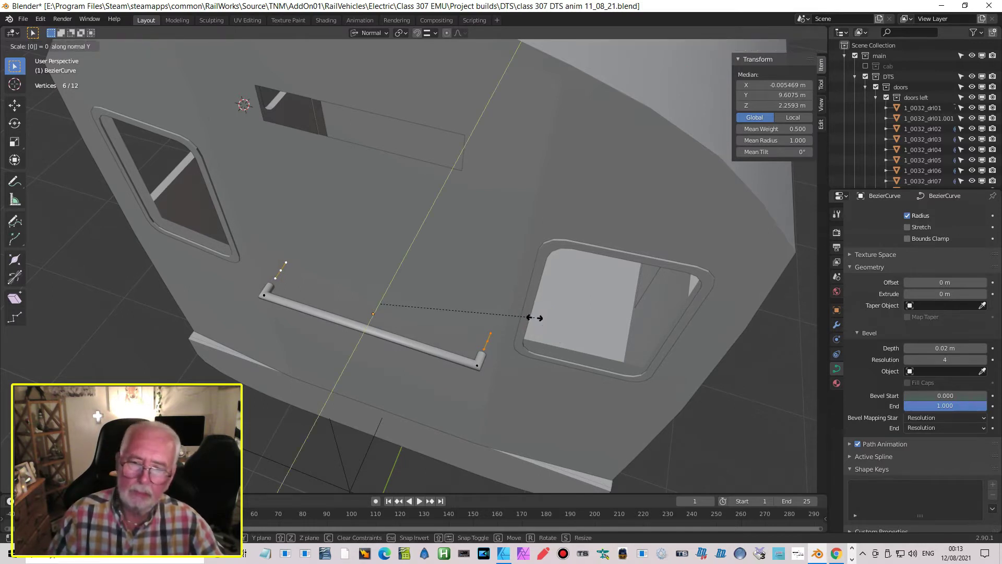
click(537, 319)
- Try to straighten the handles of the curve's end control point on the negative X side by scaling along normal X
scroll(472, 329, up, 6)
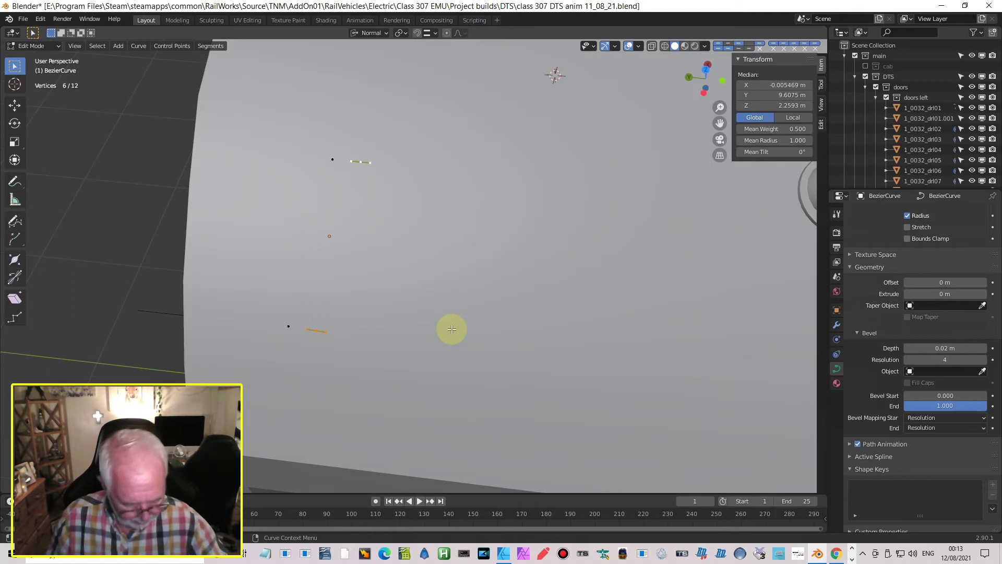
key(KP_7)
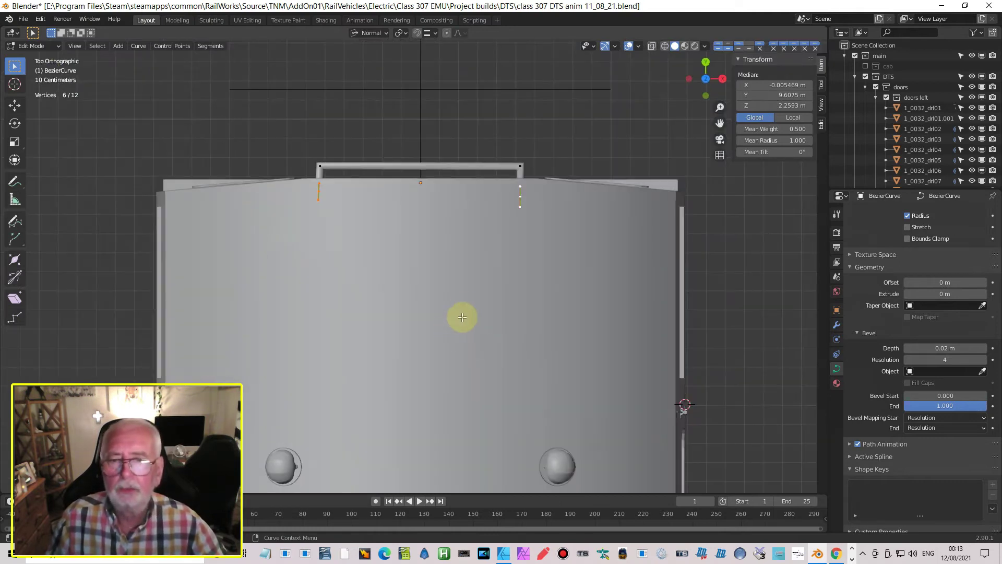
scroll(459, 313, up, 3)
shift+middle_drag(463, 298, 600, 384)
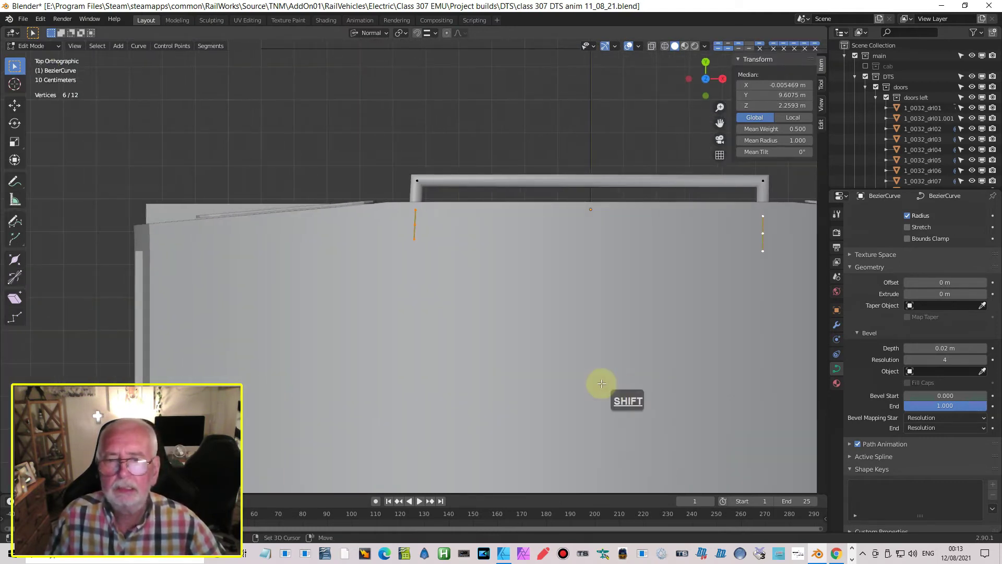
click(409, 207)
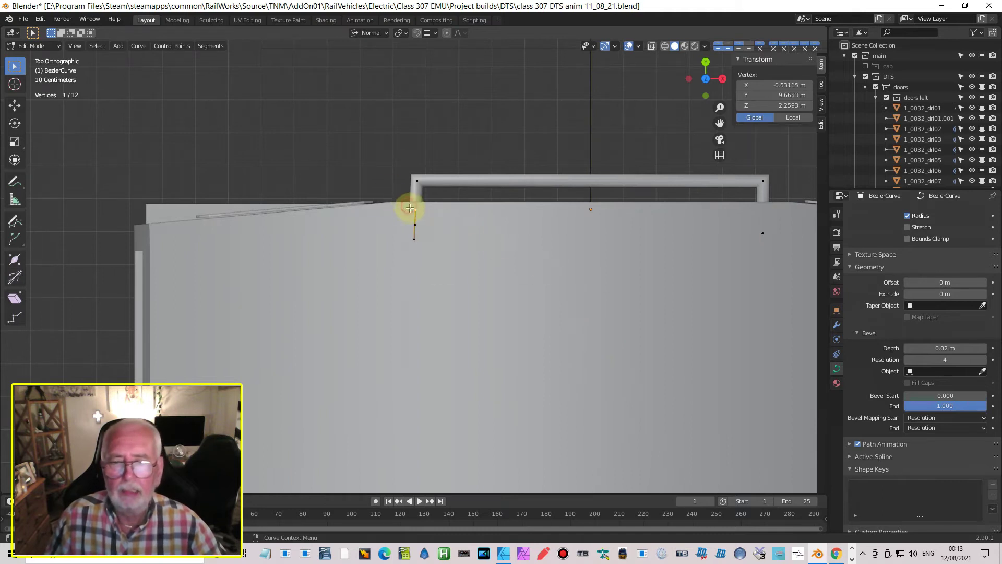
shift+click(414, 239)
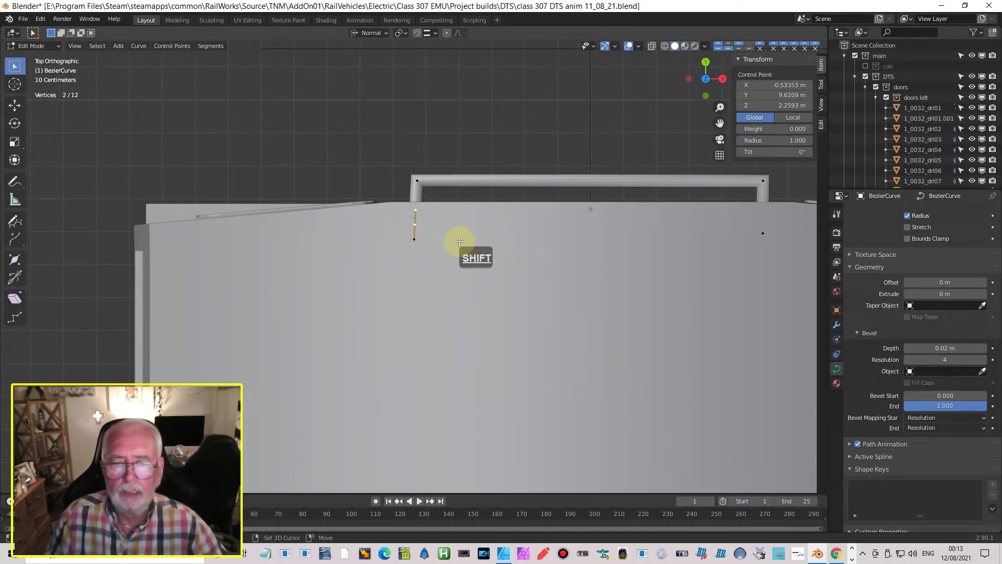
key(s)
key(x)
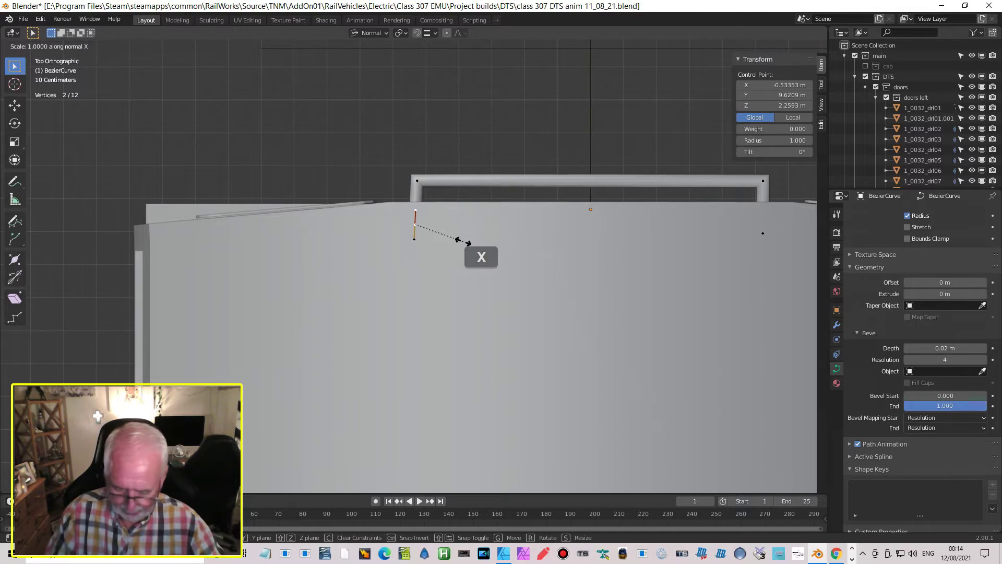
click(462, 241)
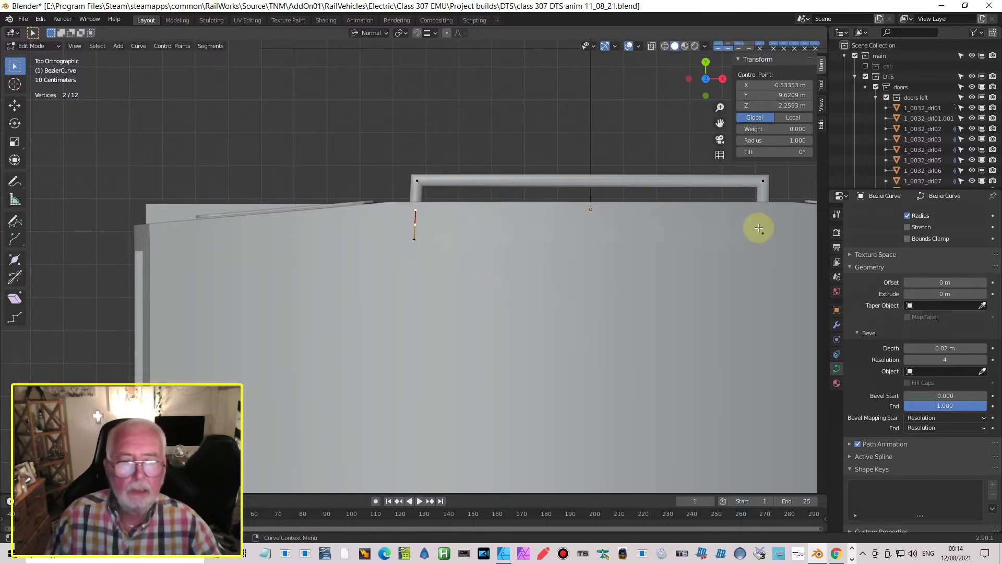
- Try to align the corner and end control points of the negative X leg by scaling them to 0 along normal X
click(761, 234)
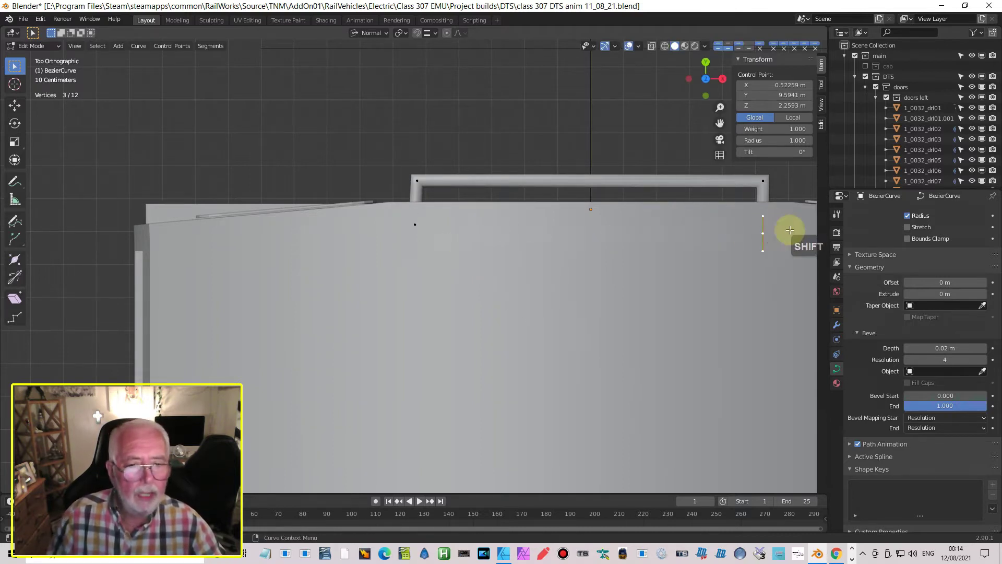
shift+click(416, 180)
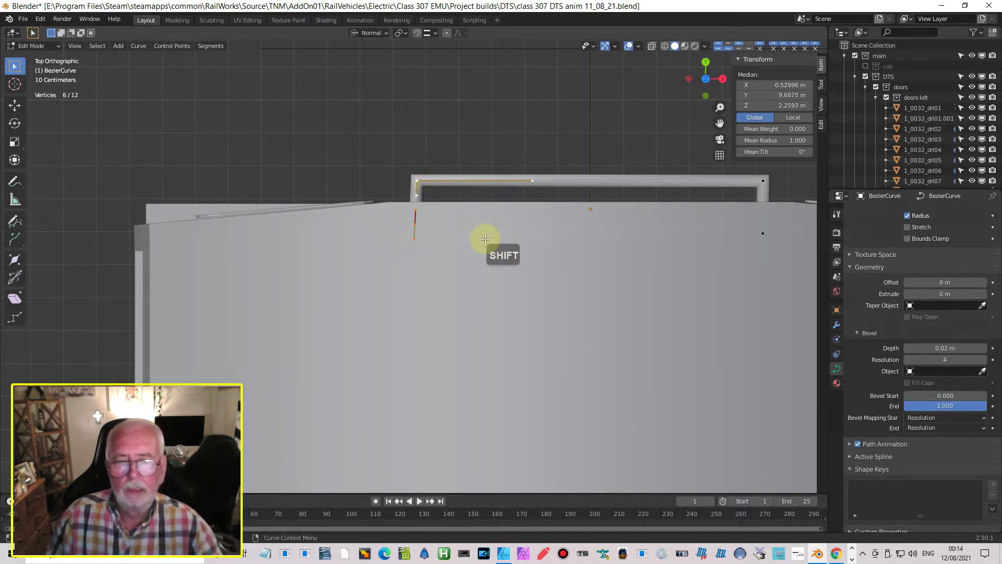
key(s)
key(x)
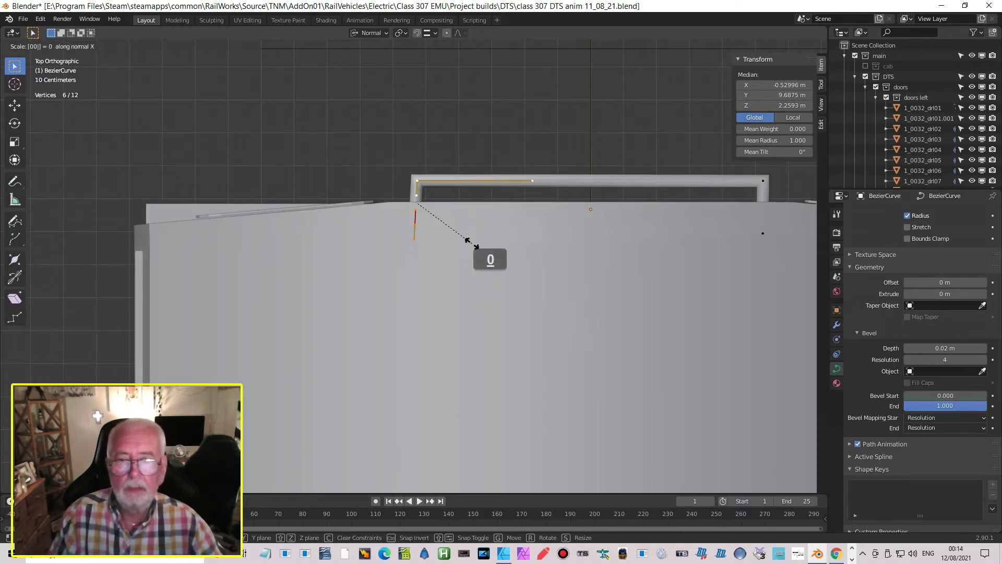
click(472, 243)
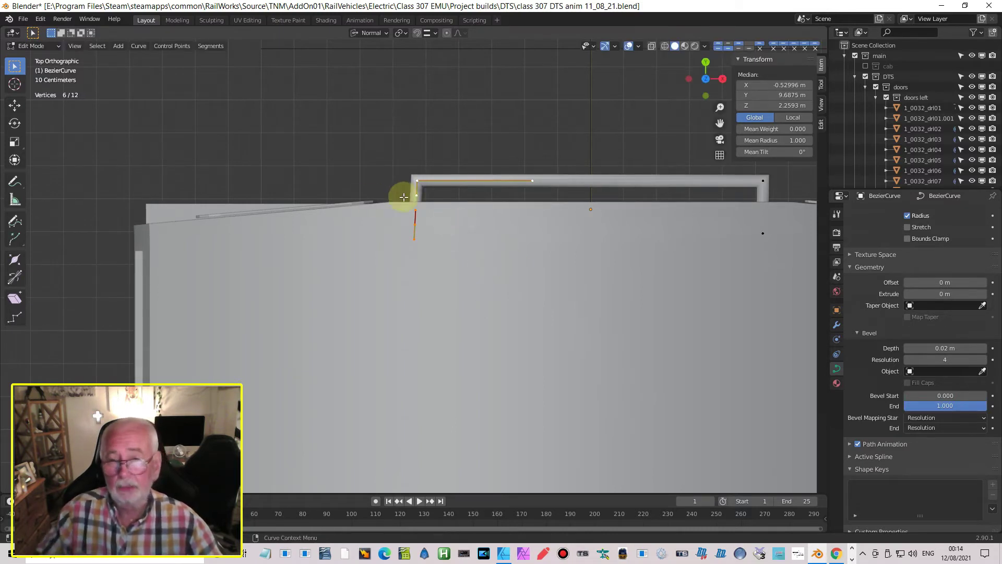
- Set the transform orientation to Global and scale the negative X leg's two control points to 0 along X
click(366, 33)
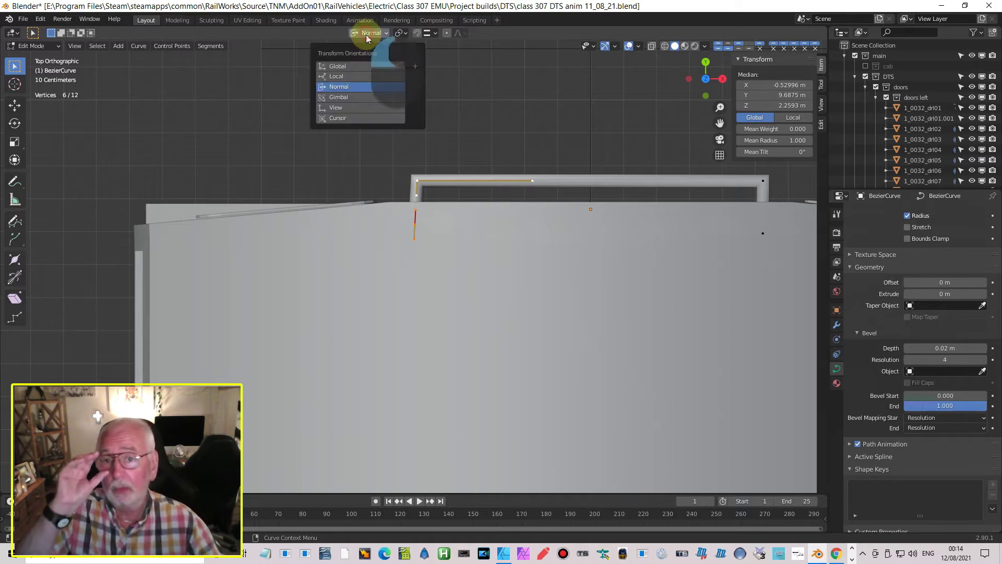
click(358, 67)
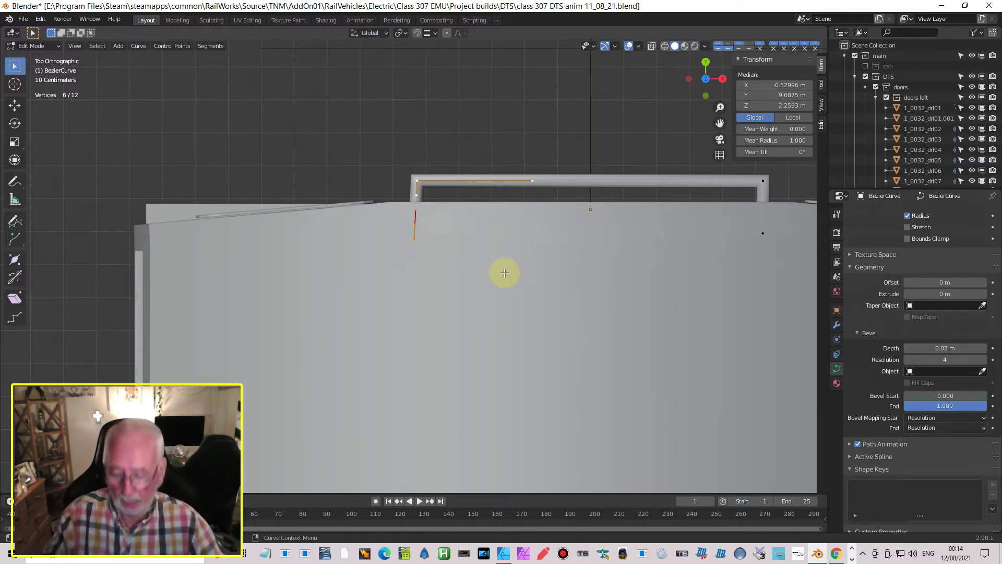
key(s)
key(x)
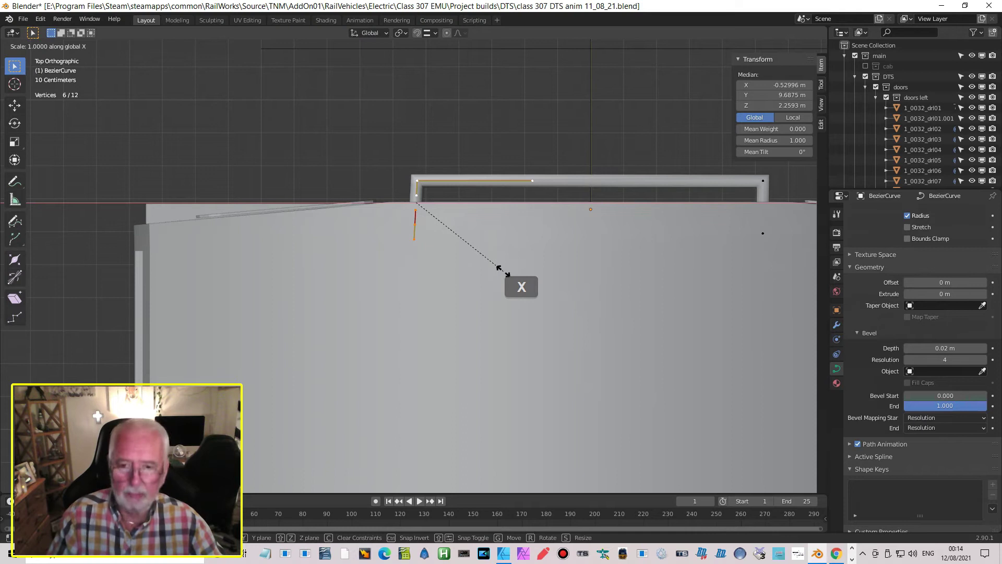
key(0)
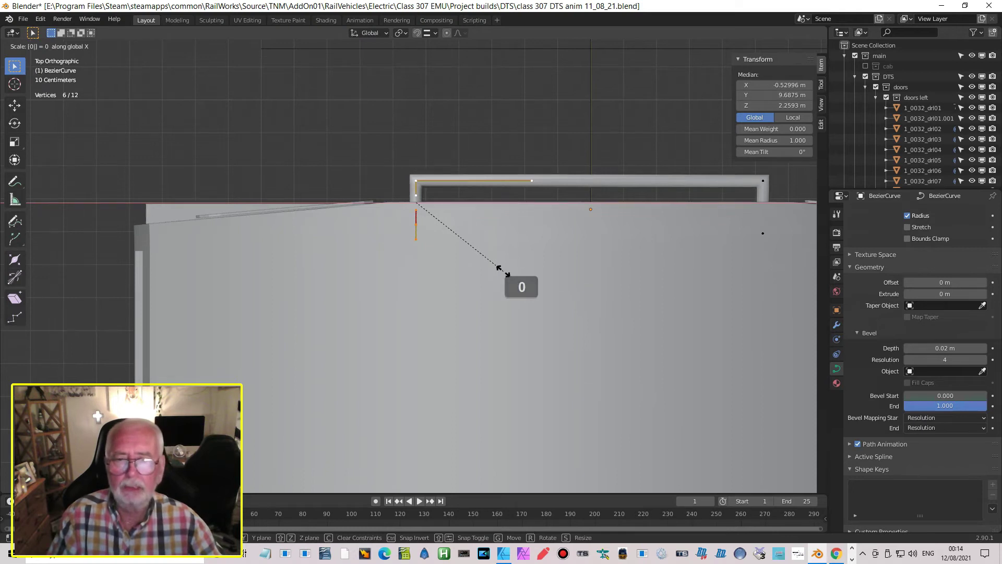
click(586, 261)
- Straighten the handrail's positive X leg by scaling its corner and end control points to 0 along global X
click(763, 182)
shift+click(763, 232)
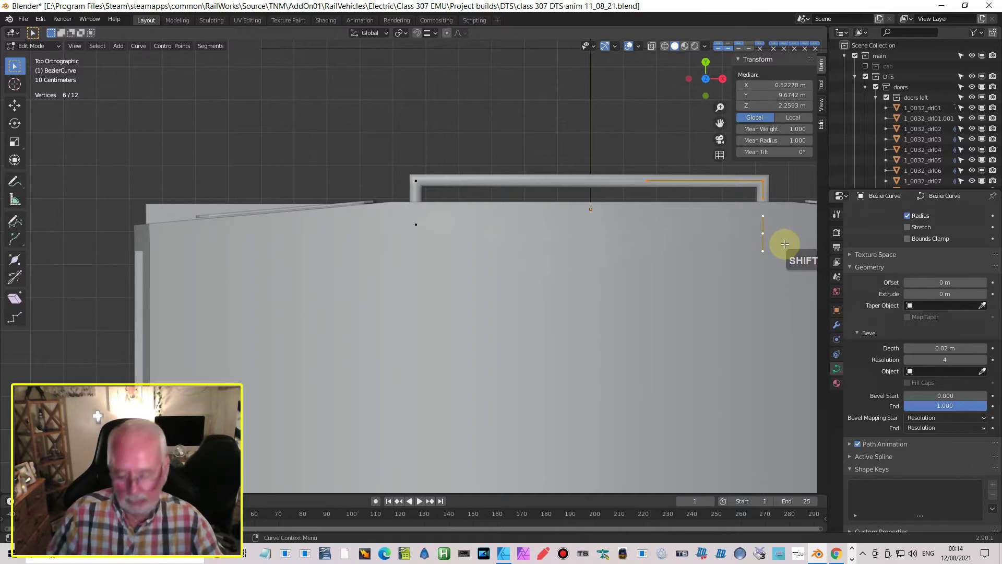
key(s)
key(x)
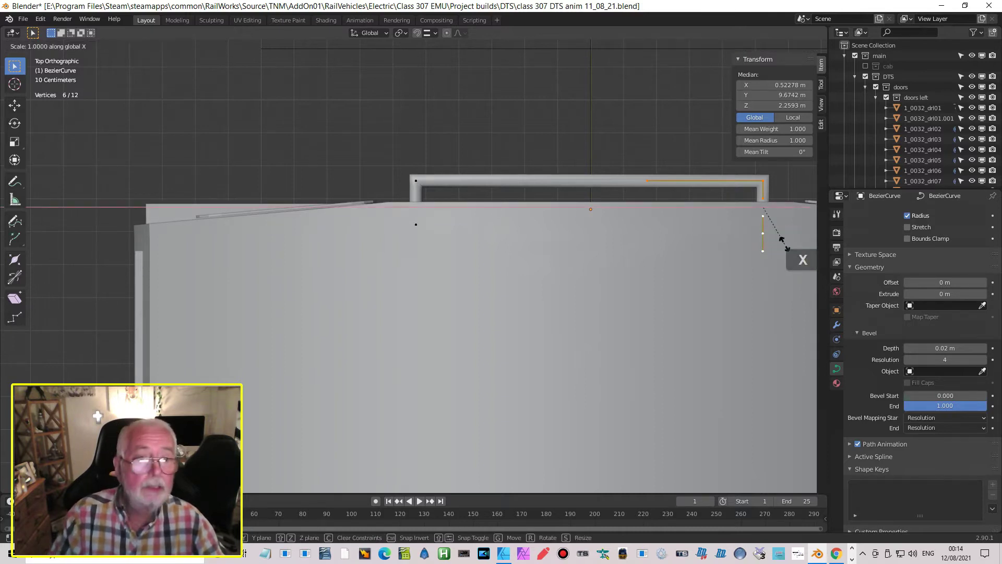
click(779, 240)
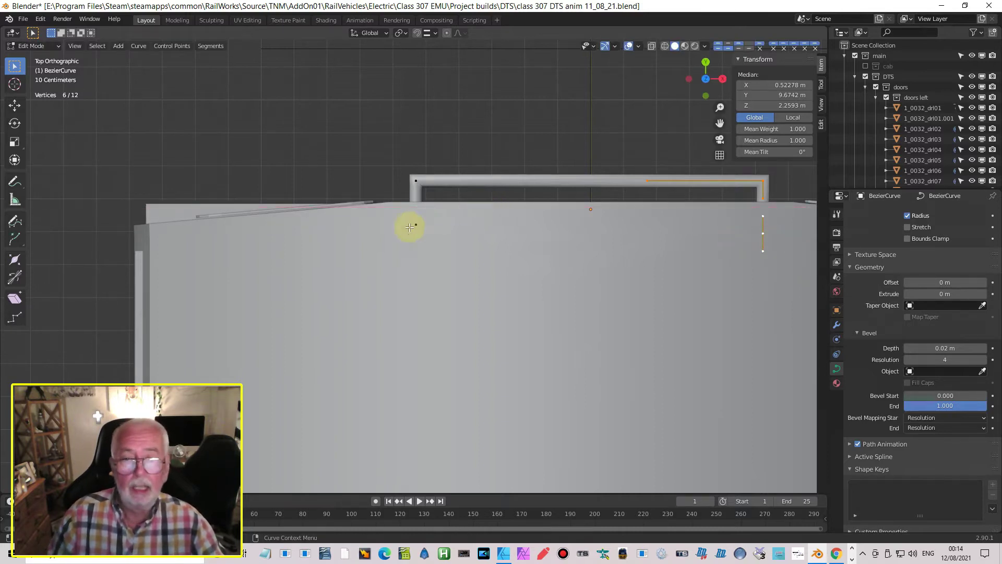
- Bring the handrail's two end control points level with each other by scaling them to 0 along global Y
shift+click(409, 225)
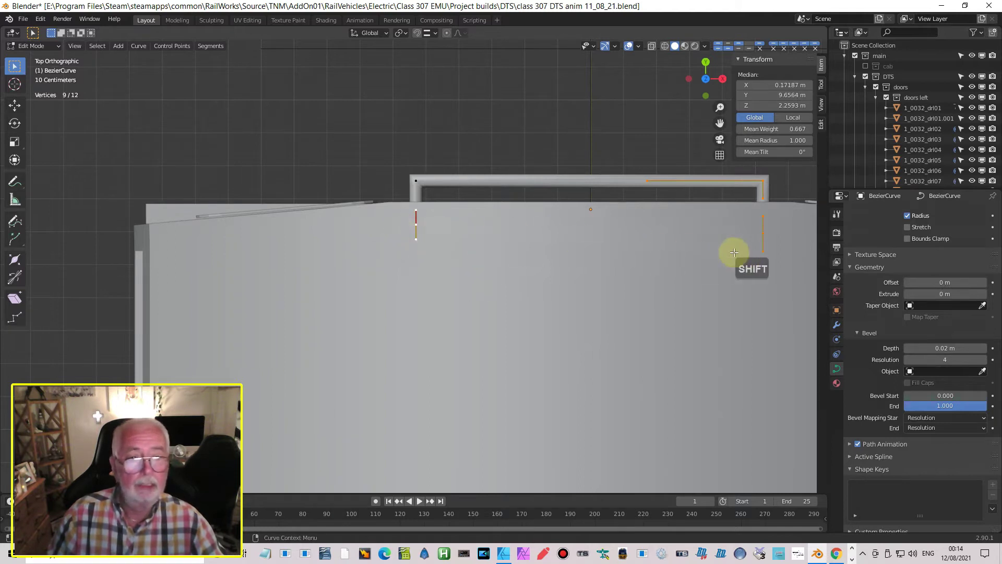
click(410, 224)
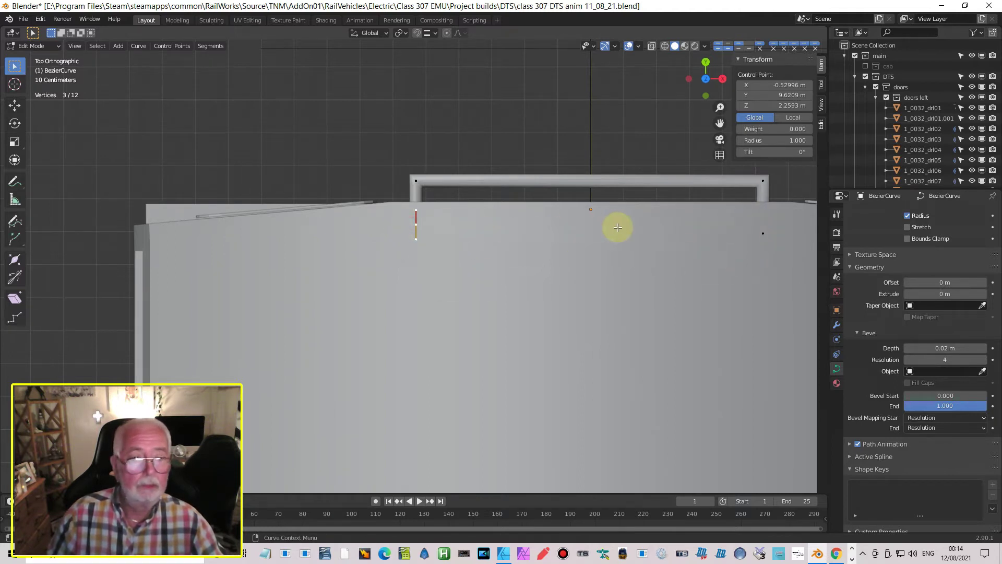
shift+click(780, 233)
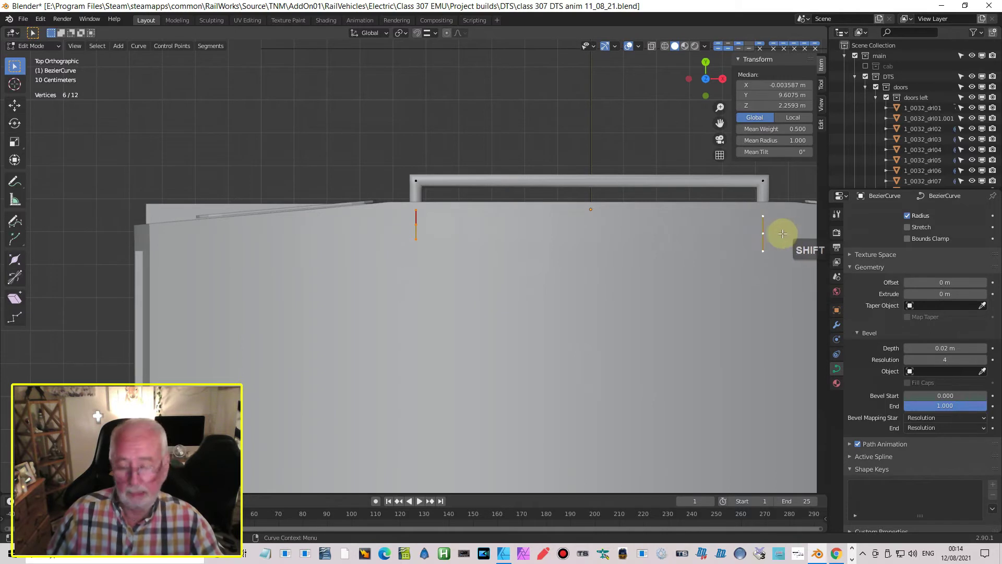
key(s)
key(y)
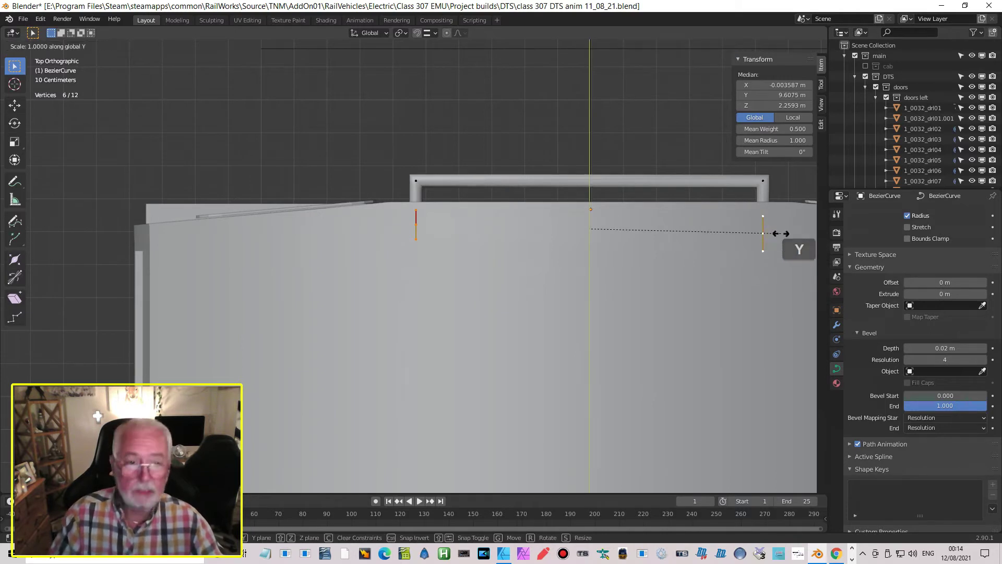
click(774, 234)
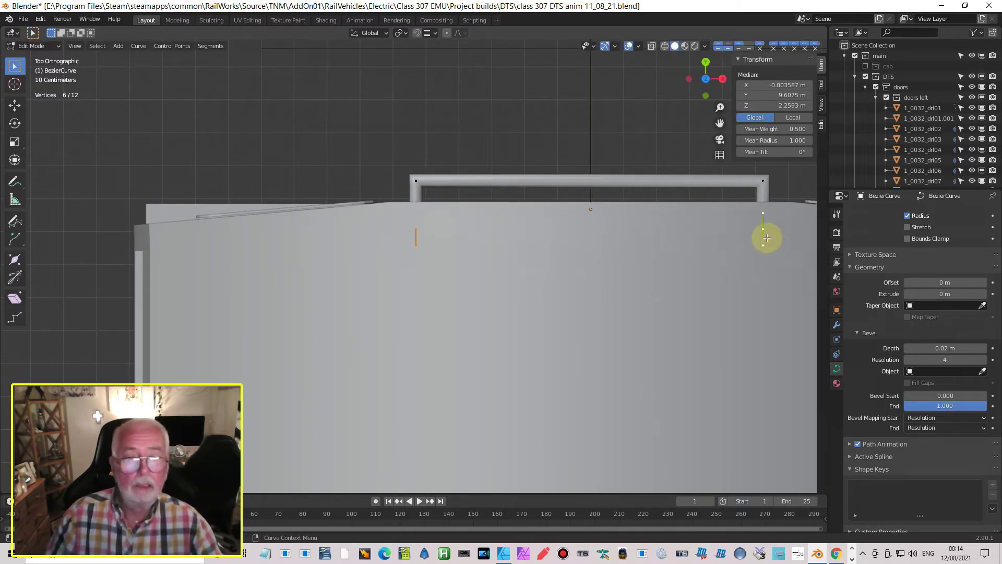
- Try to move the inner handle of the negative X corner control point along global Y
middle_drag(711, 235, 510, 212)
scroll(364, 245, up, 4)
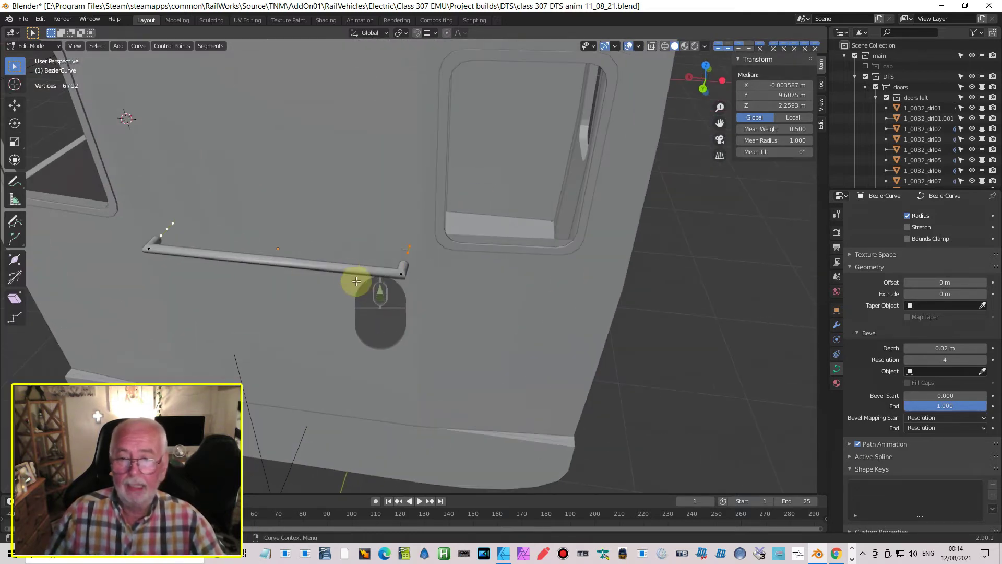
scroll(353, 284, up, 3)
scroll(417, 283, up, 4)
middle_drag(438, 299, 414, 329)
click(347, 291)
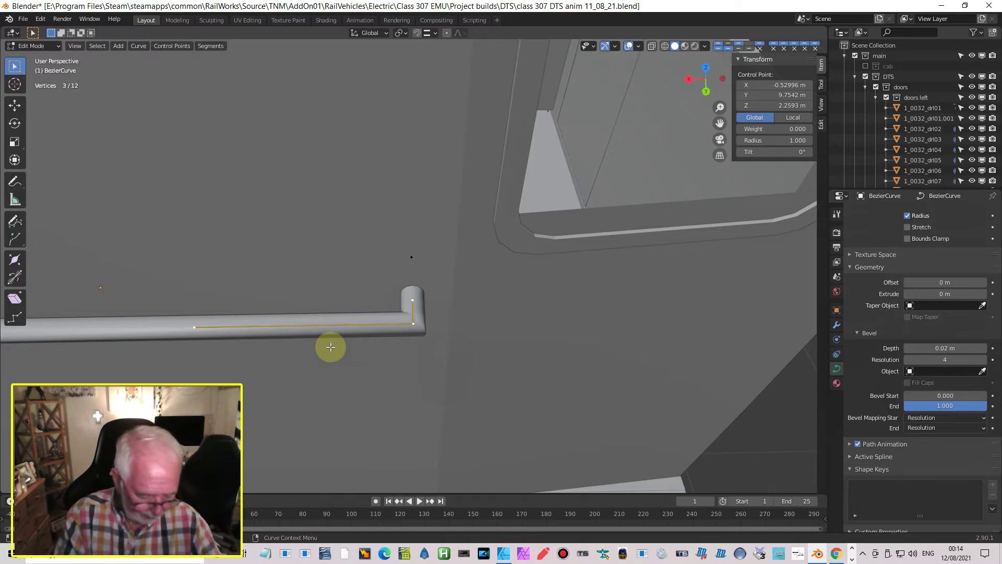
key(KP_7)
shift+middle_drag(445, 192, 425, 290)
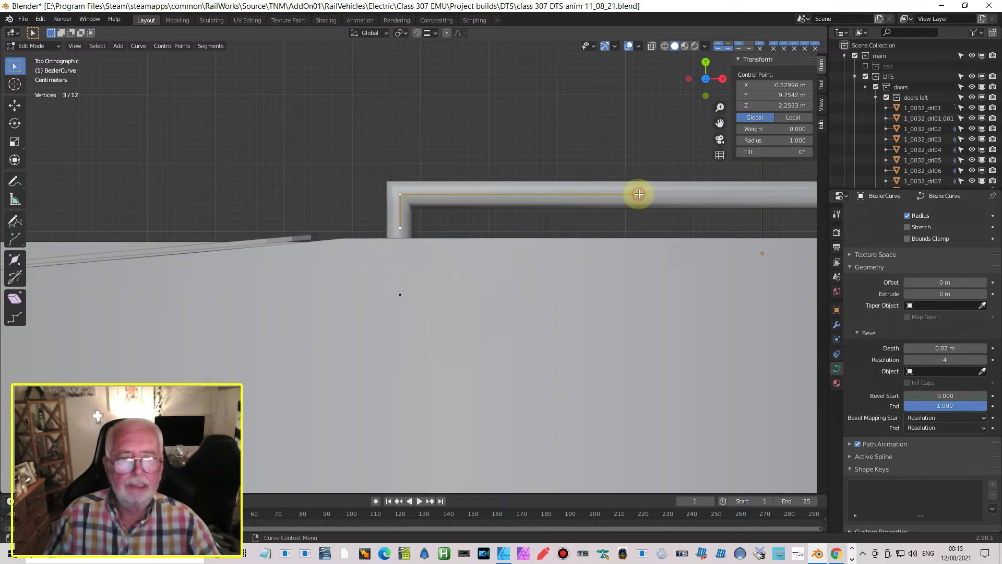
click(639, 193)
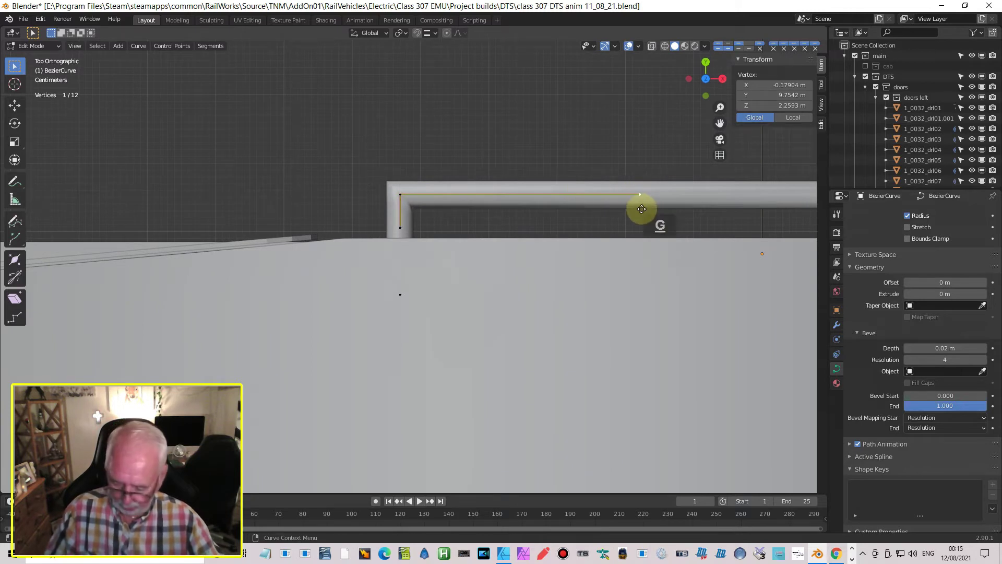
key(g)
key(y)
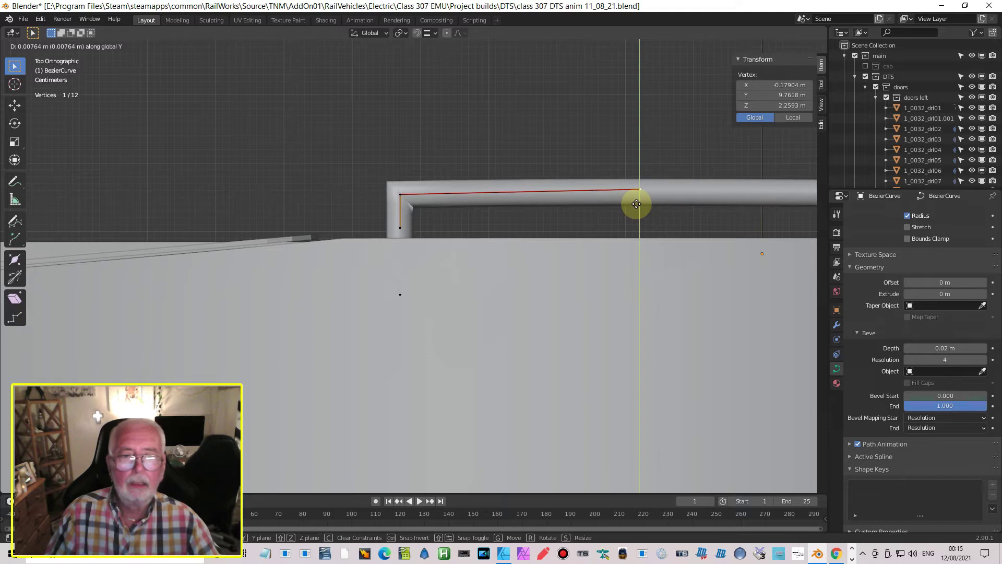
key(Escape)
- Move the negative X corner's leg-side handle about -0.04 m in X and 0.05 m in Y, rounding the handrail's bend
click(400, 229)
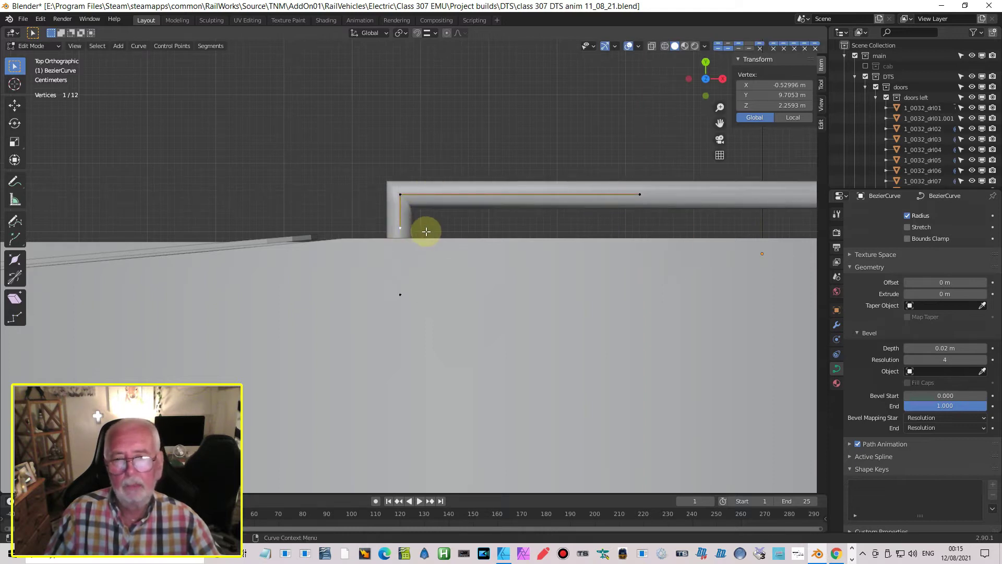
click(399, 194)
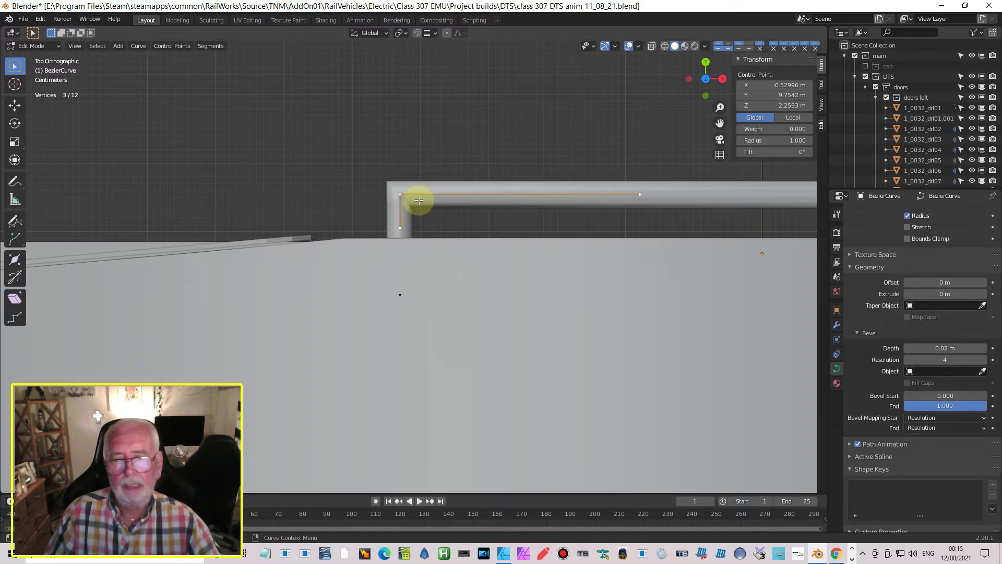
click(401, 227)
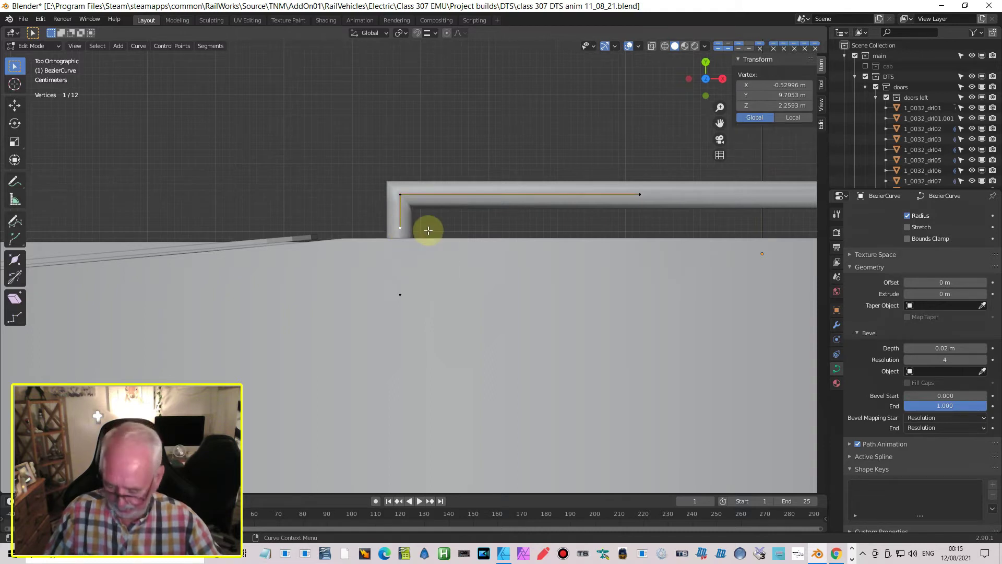
key(g)
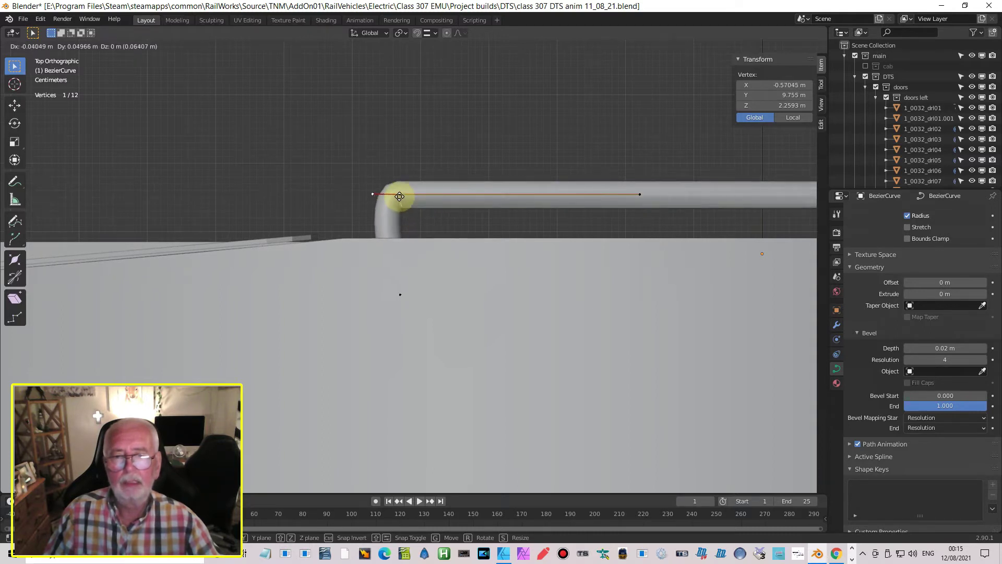
click(399, 196)
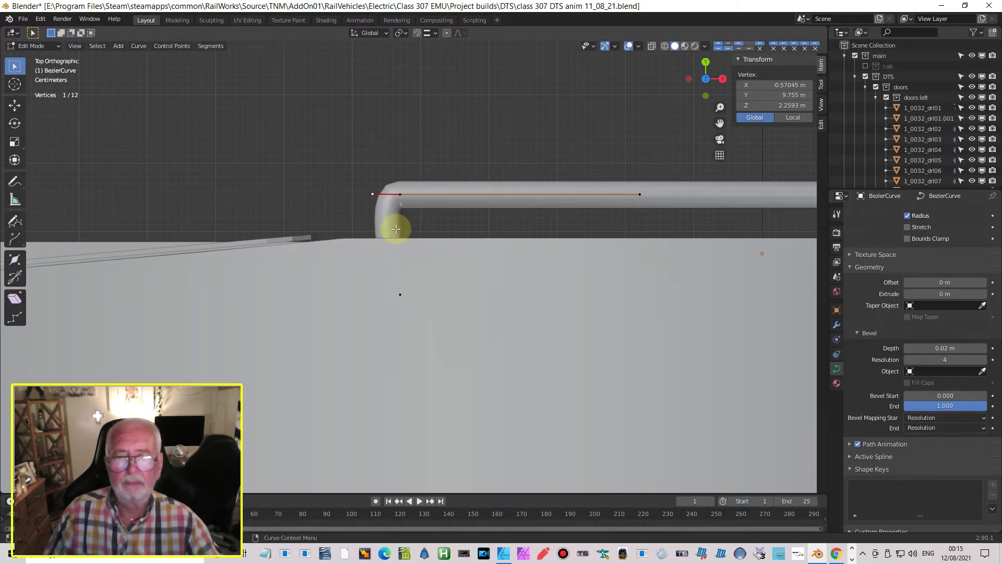
- Shift the handrail's negative X end control point about -0.011 m along global X
click(402, 299)
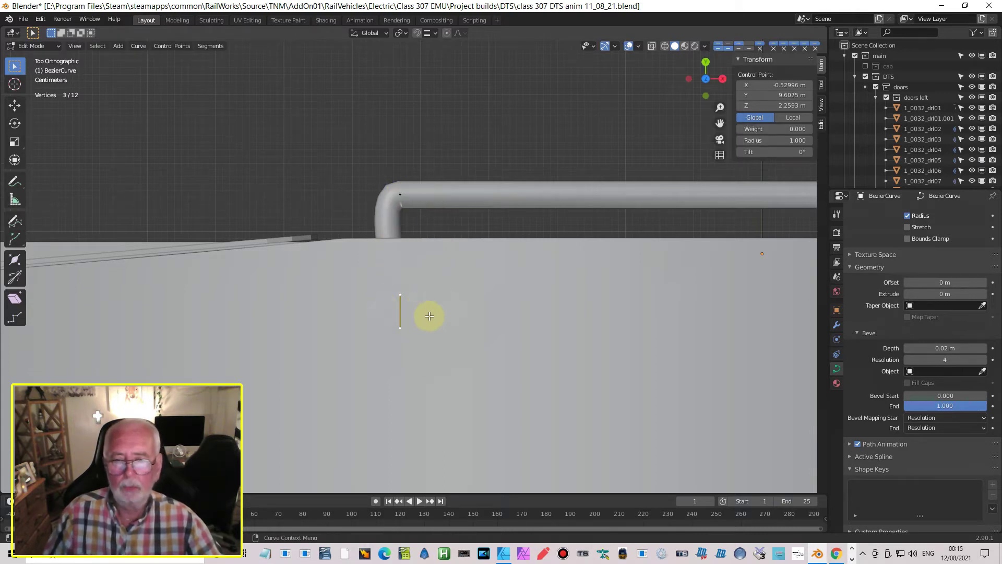
key(g)
key(x)
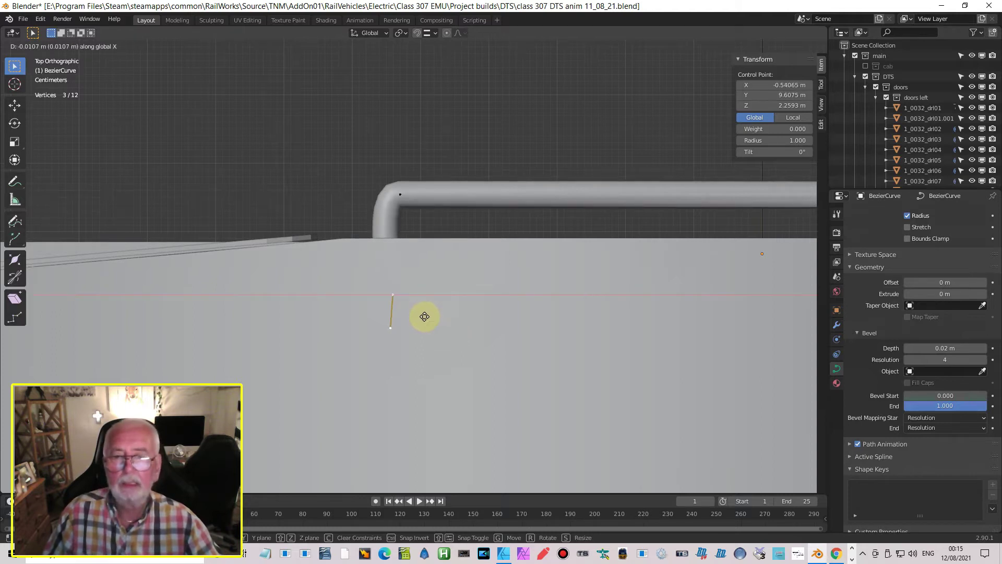
click(425, 317)
- Move the positive X corner's leg-side handle about 0.032 m in X and 0.05 m in Y, rounding that bend
scroll(509, 287, down, 4)
shift+middle_drag(705, 289, 341, 295)
click(386, 240)
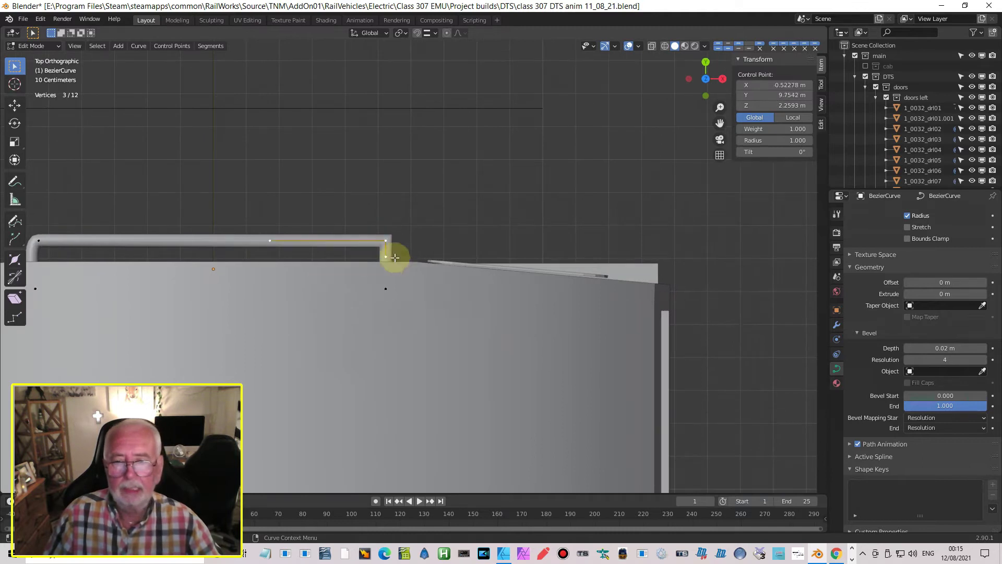
click(387, 258)
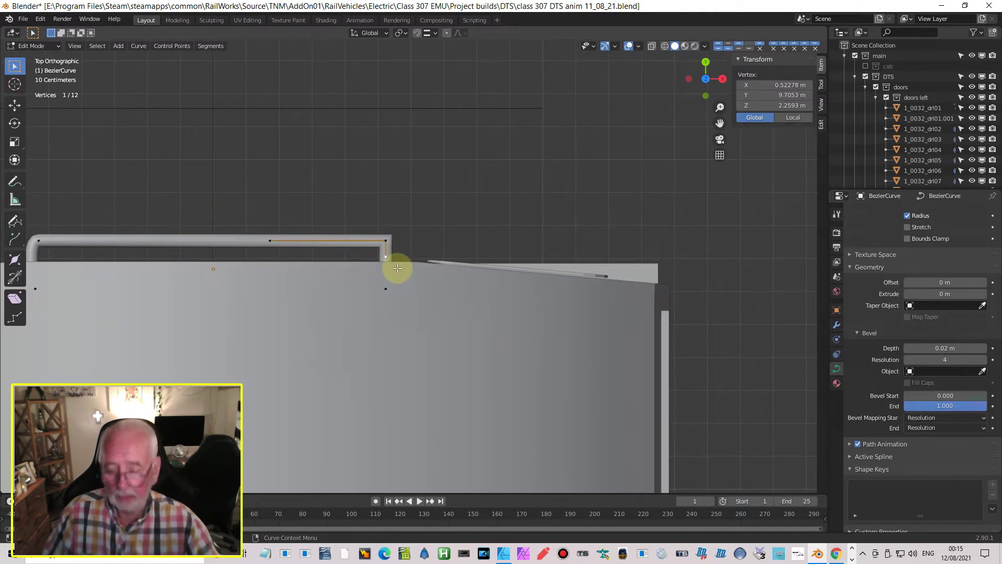
key(g)
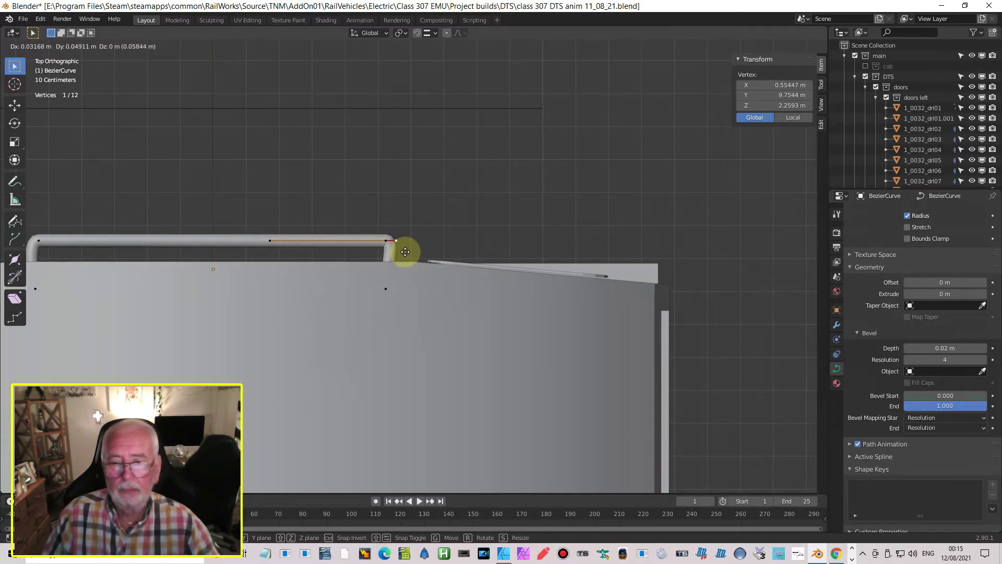
right_click(405, 252)
scroll(404, 254, up, 3)
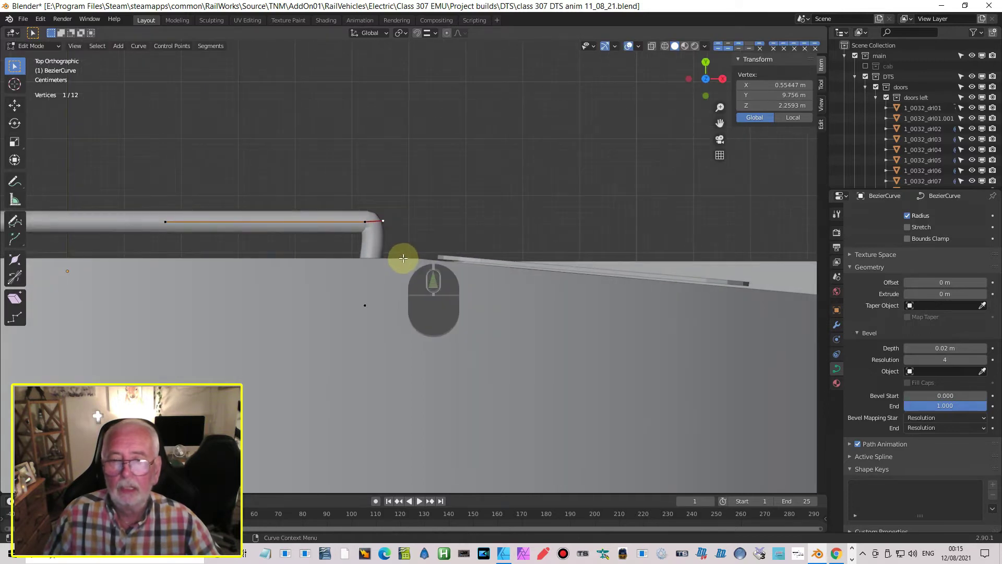
scroll(403, 258, up, 1)
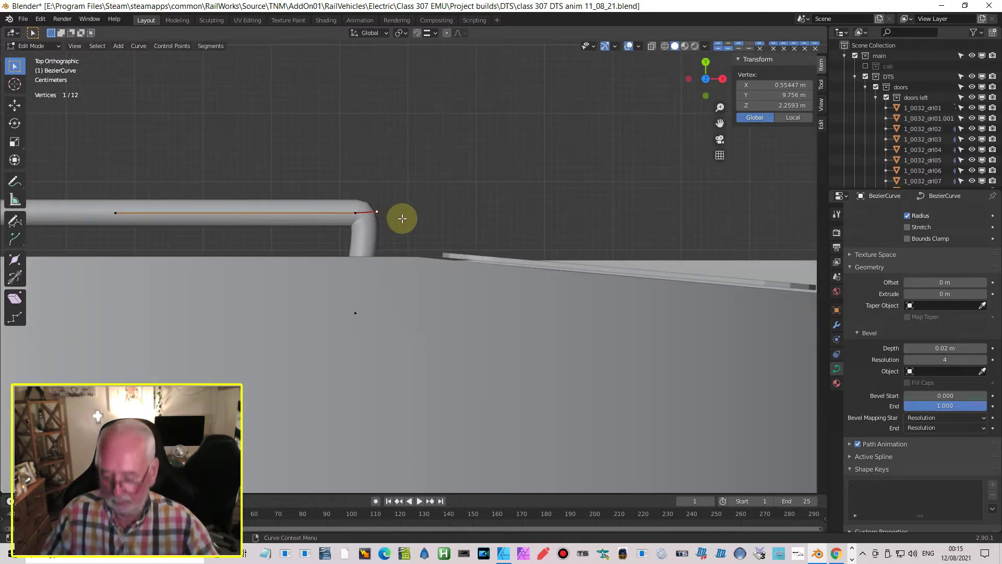
- Align both corner control points and their handles by scaling them to 0 along global Y
shift+click(116, 213)
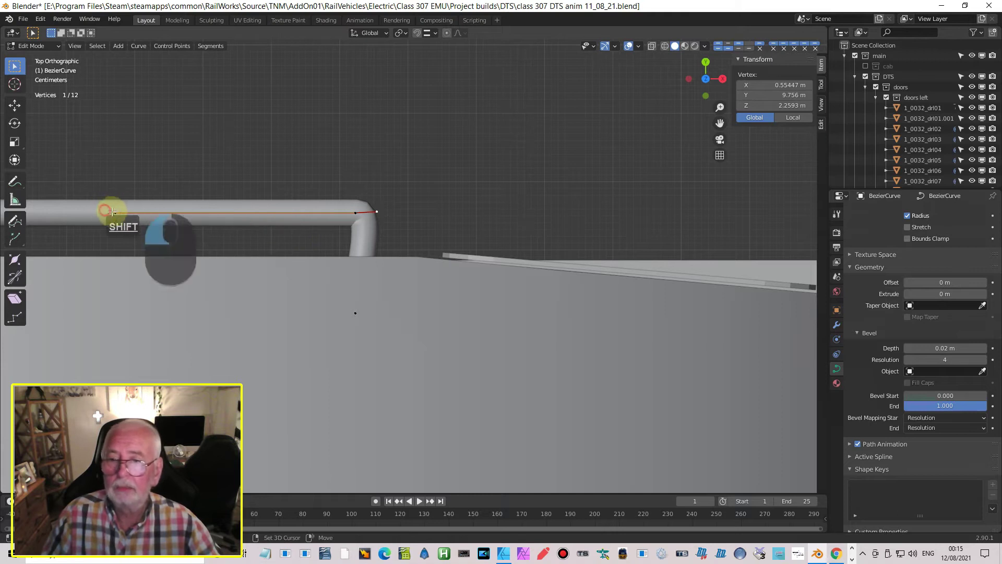
shift+click(356, 213)
scroll(281, 248, down, 3)
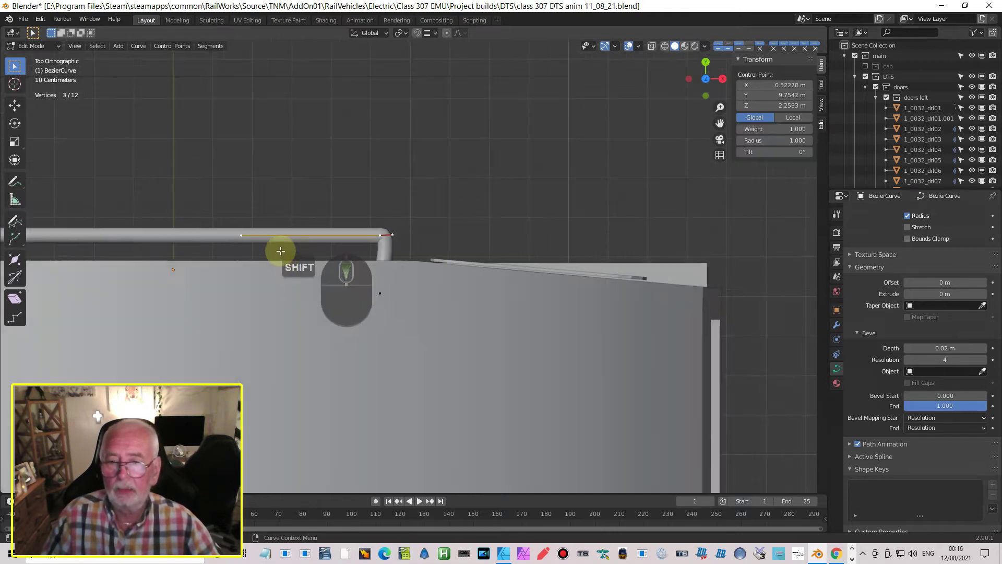
shift+middle_drag(348, 252, 601, 254)
shift+click(214, 238)
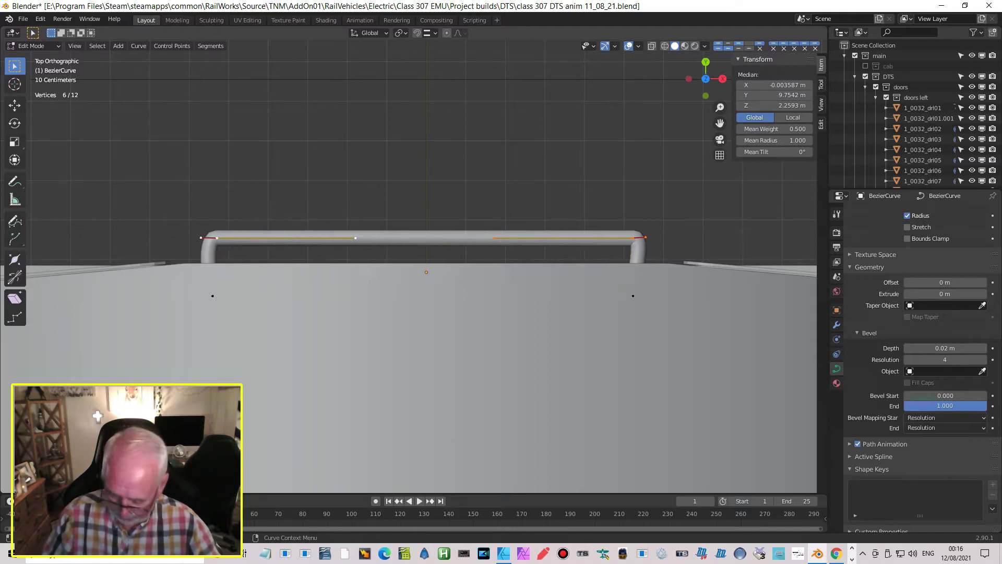
key(s)
key(y)
click(621, 267)
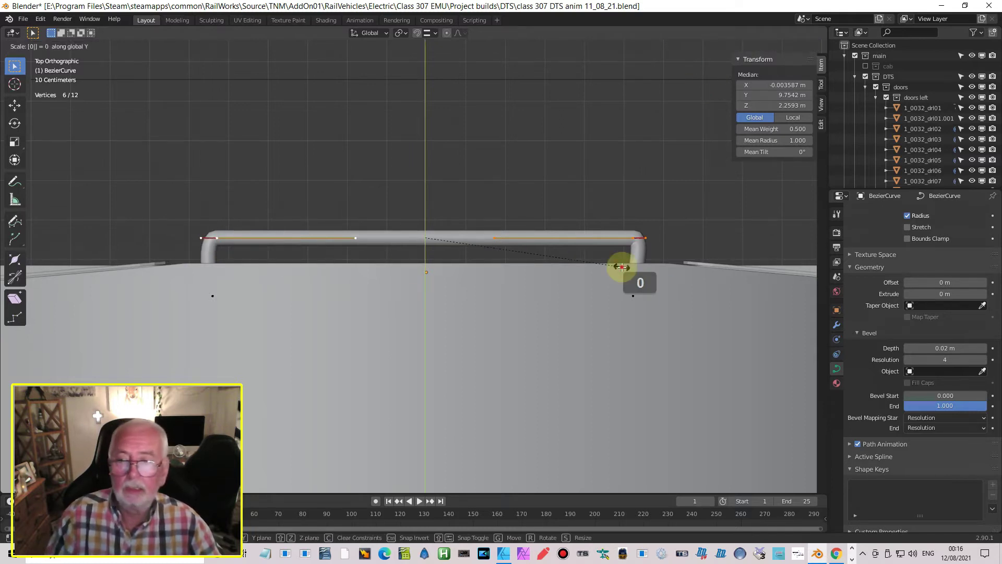
- Shift the handrail's positive X end control point about 0.016 m along global X
click(647, 299)
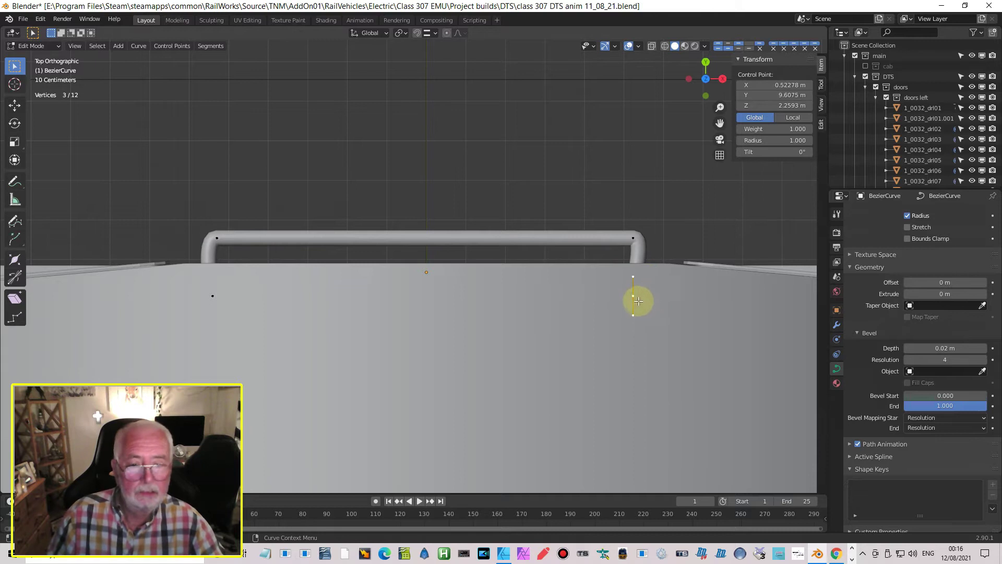
key(g)
key(x)
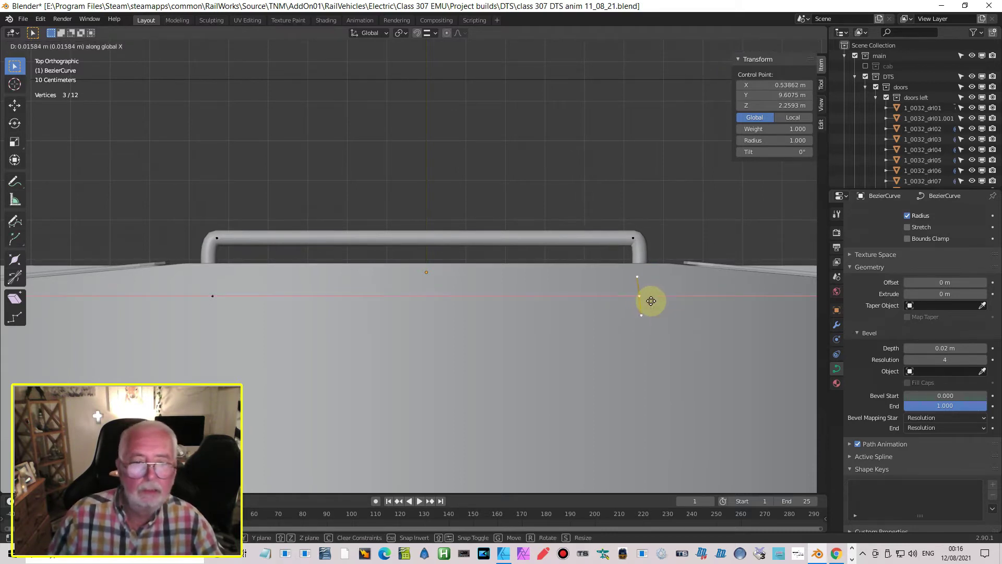
click(651, 301)
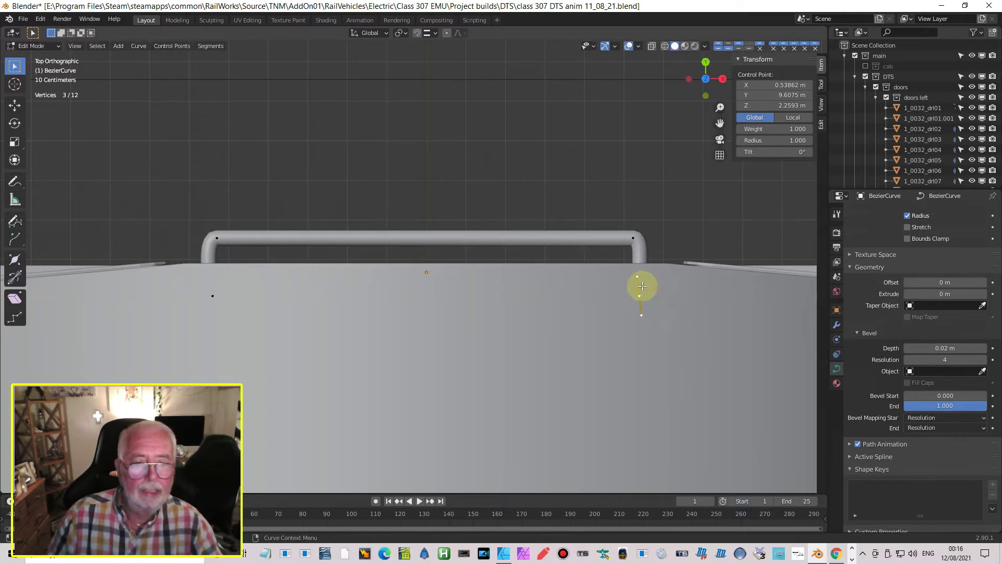
- Move the positive X end point's corner-side handle about 0.073 m along global Y and its opposite handle about -0.009 m along global X
click(642, 281)
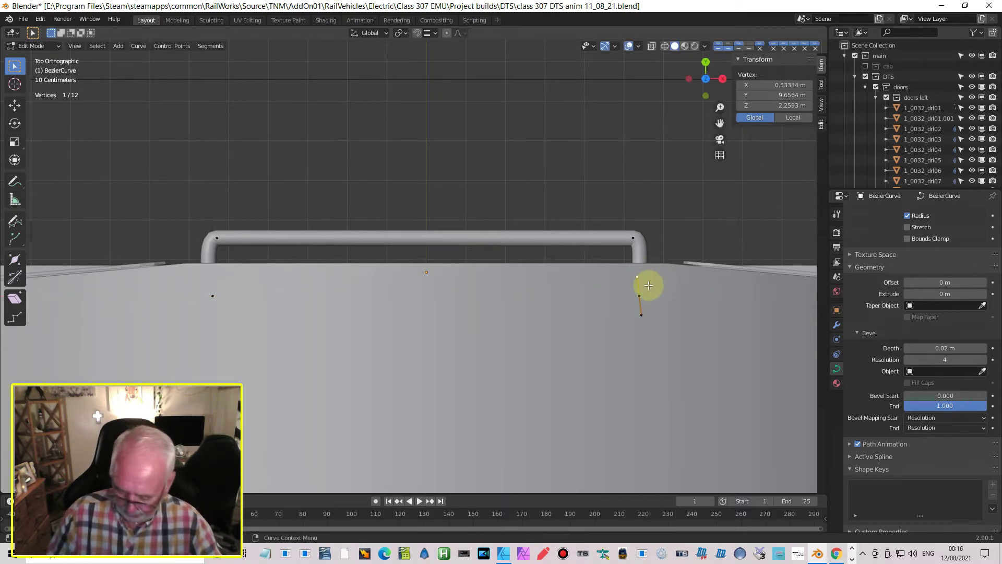
key(g)
key(y)
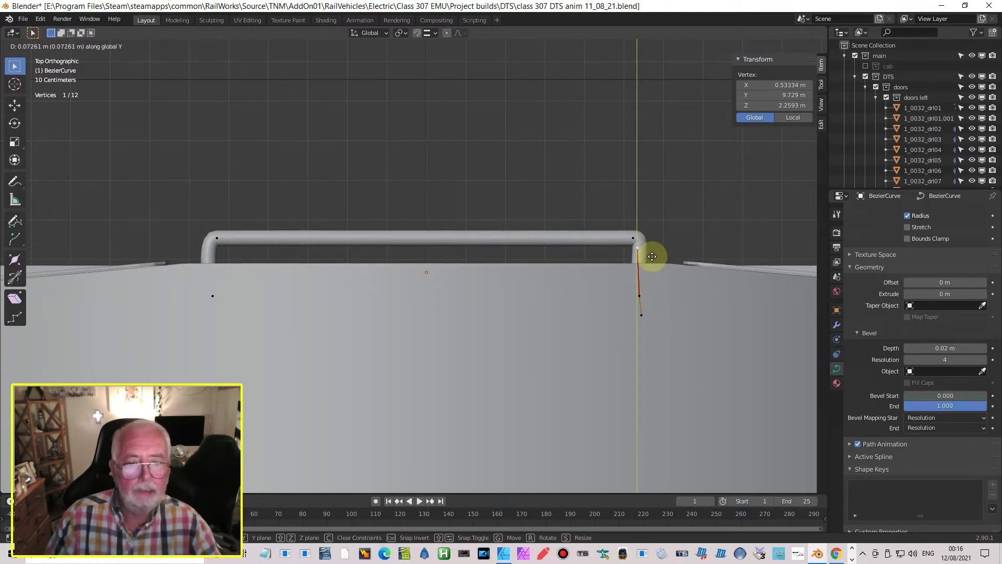
click(652, 256)
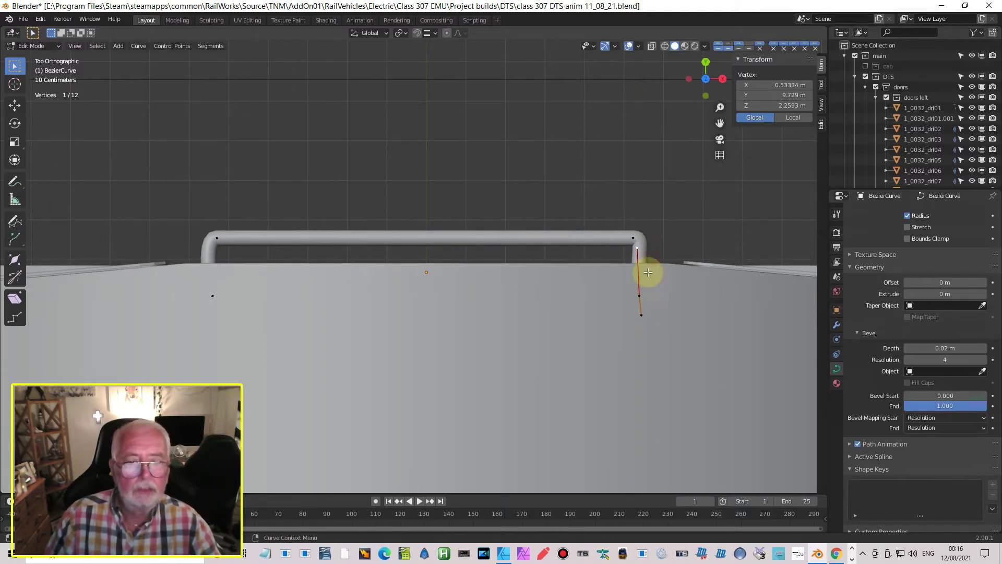
click(640, 315)
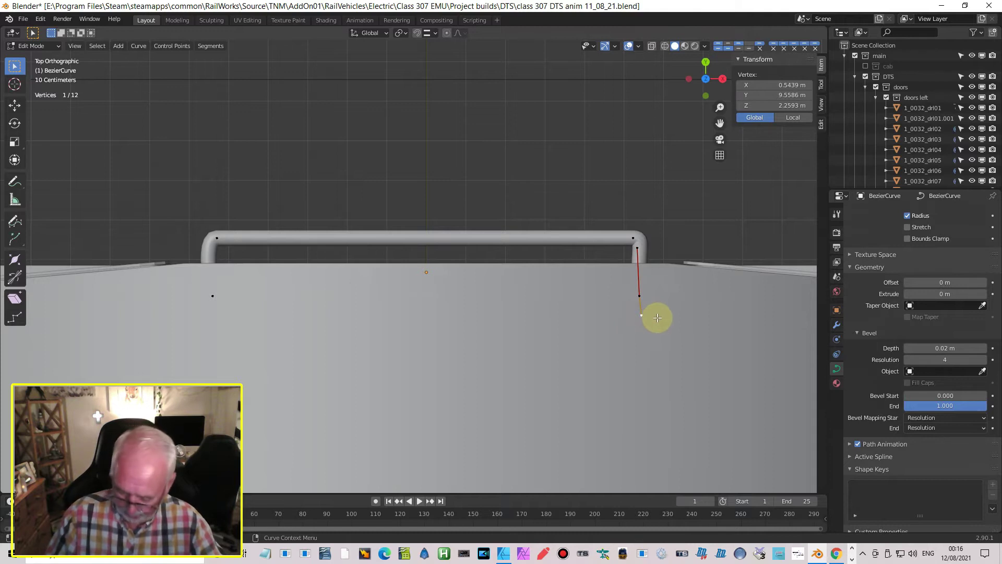
key(g)
key(x)
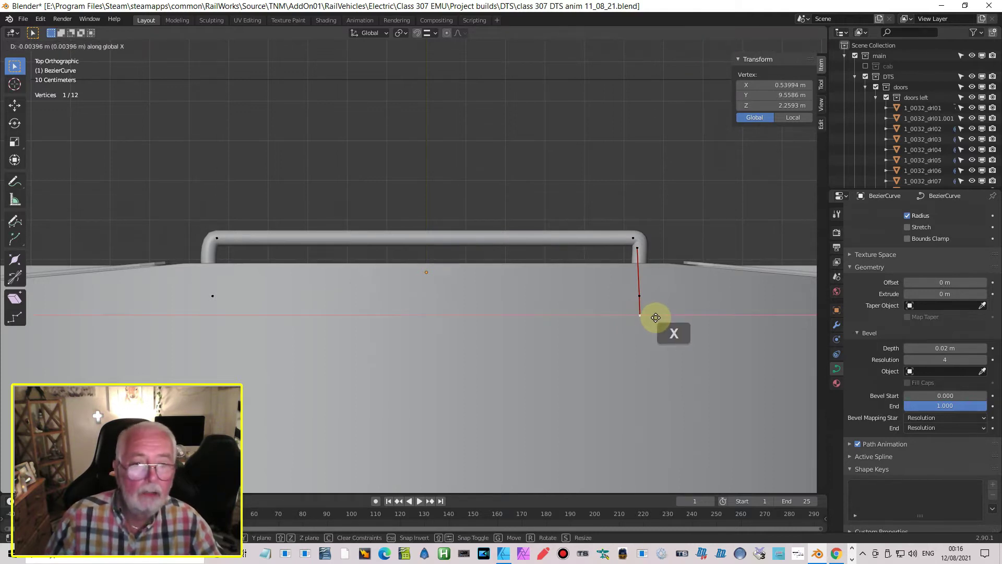
click(653, 318)
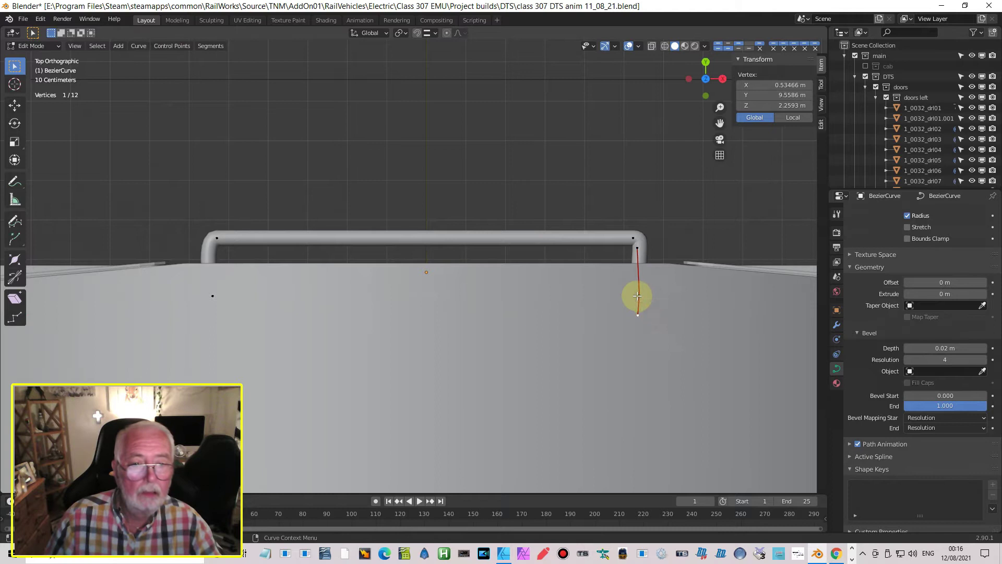
- Straighten the positive X end control point and its two handles by scaling them to 0 along global X
shift+click(637, 253)
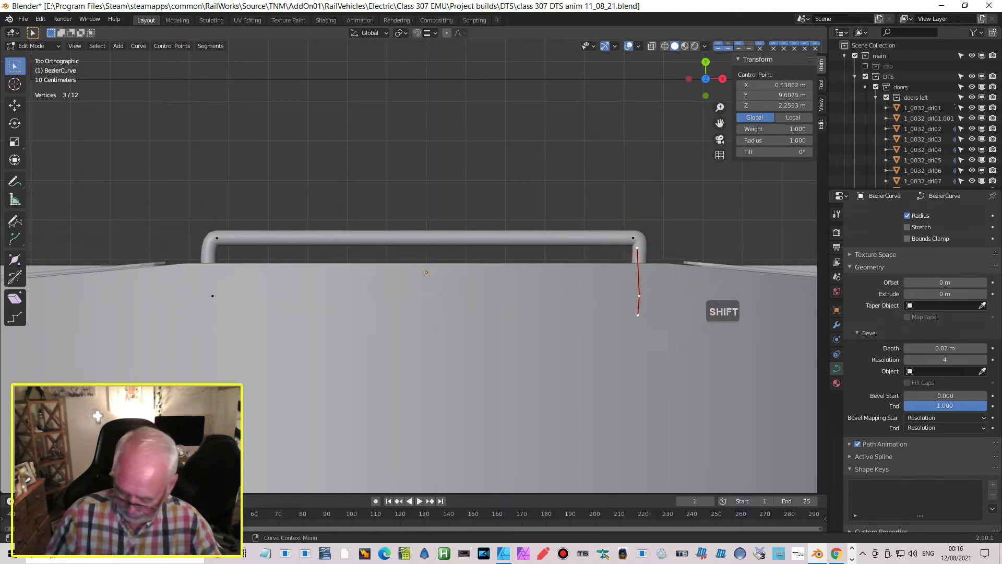
key(s)
key(x)
key(0)
click(702, 294)
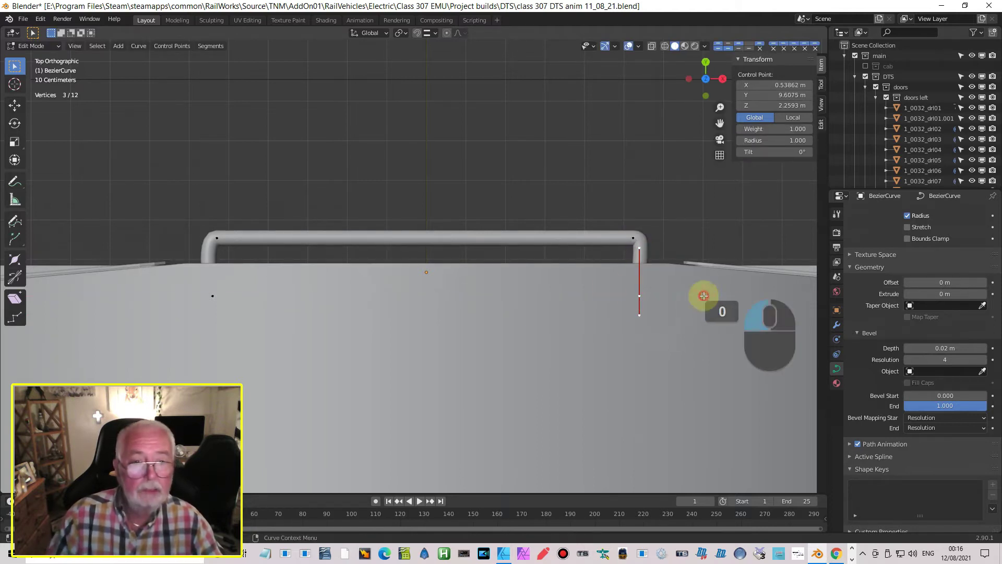
- Select the negative X end control point, check the handrail from an angle, and show the top view in wireframe
click(213, 296)
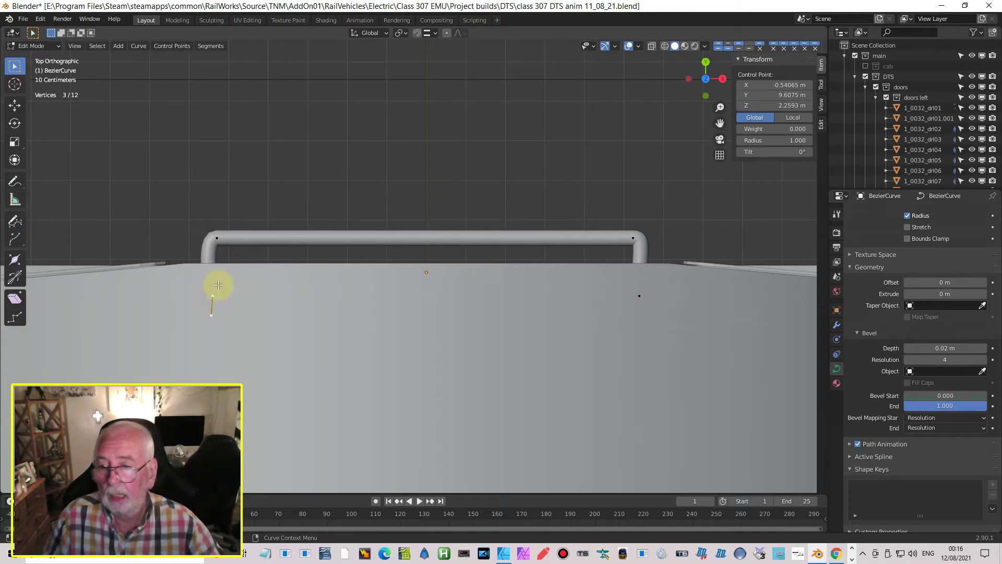
click(209, 271)
click(212, 294)
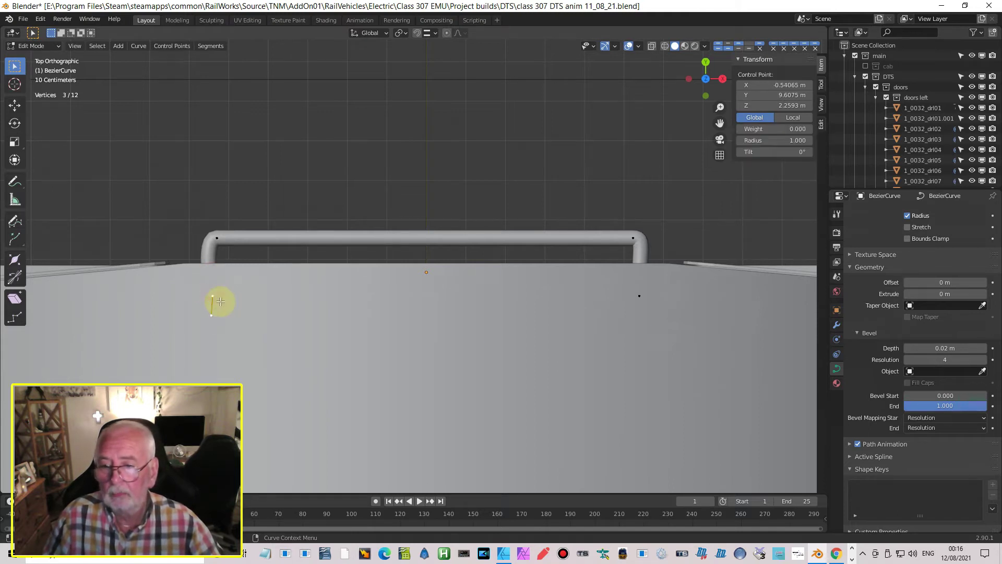
middle_drag(212, 295, 56, 230)
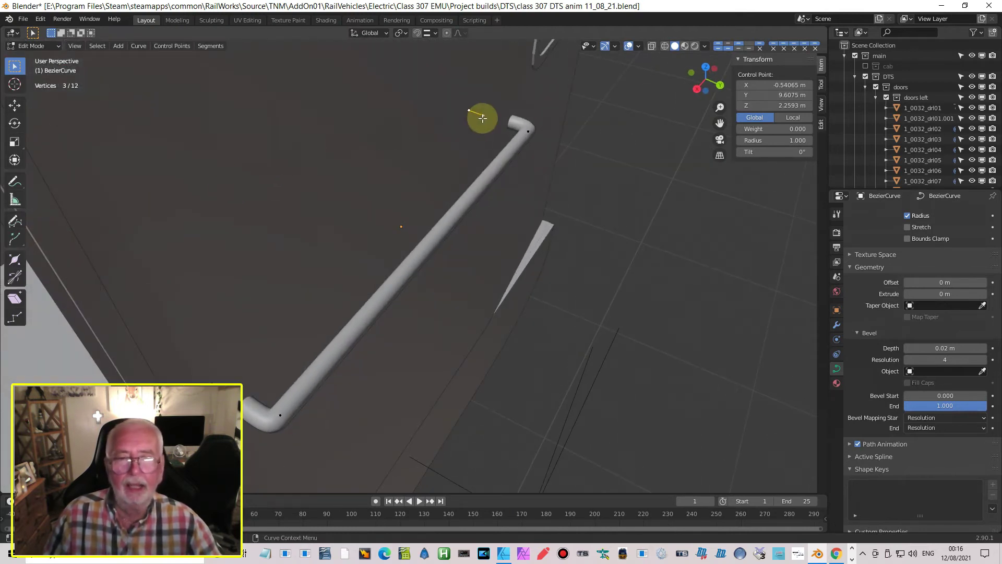
middle_drag(483, 117, 603, 201)
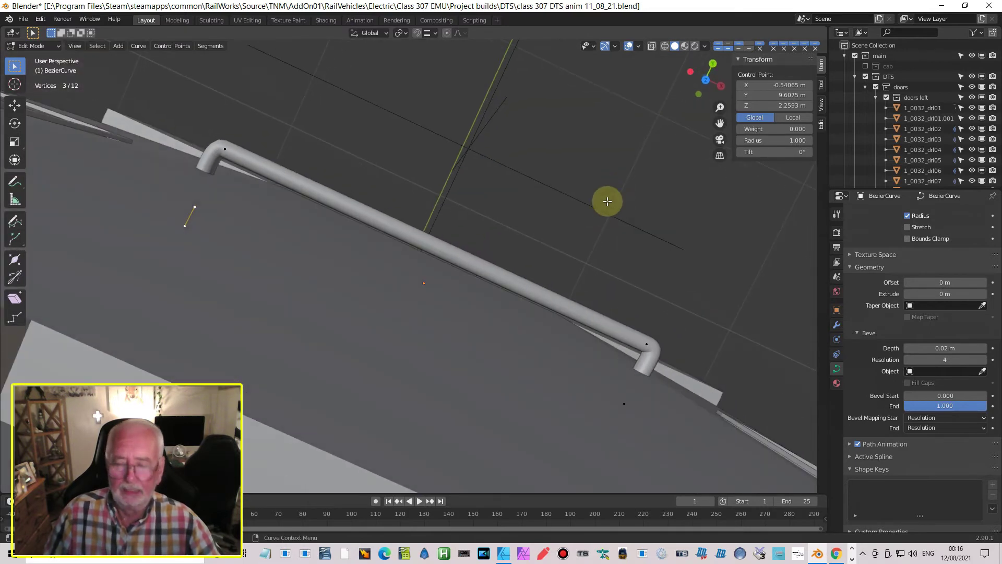
key(KP_7)
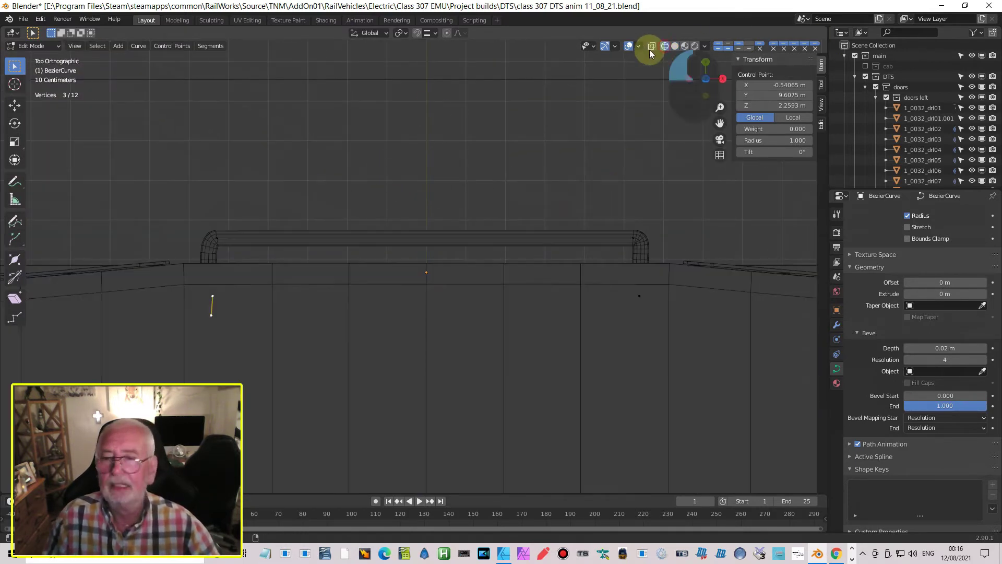
click(665, 46)
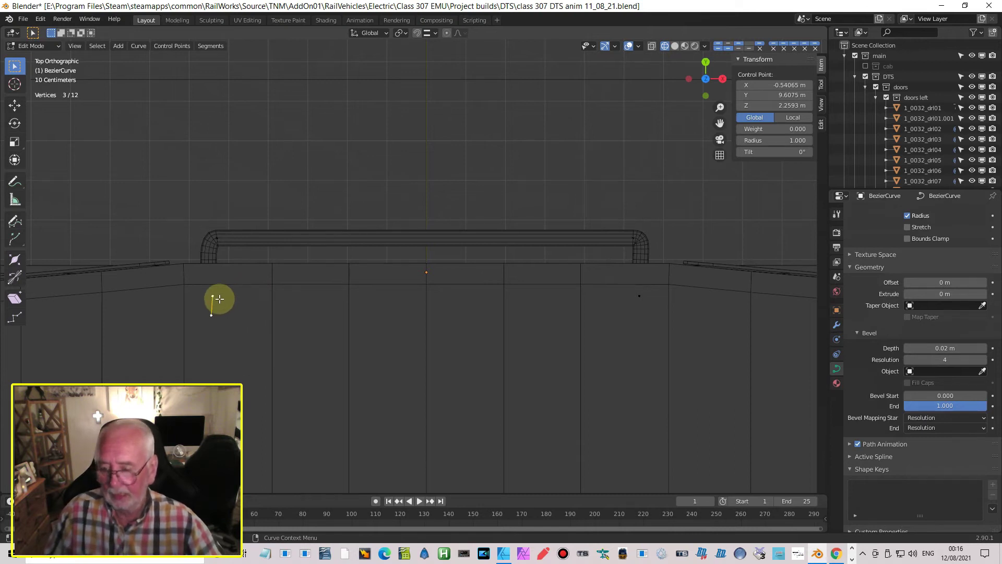
key(g)
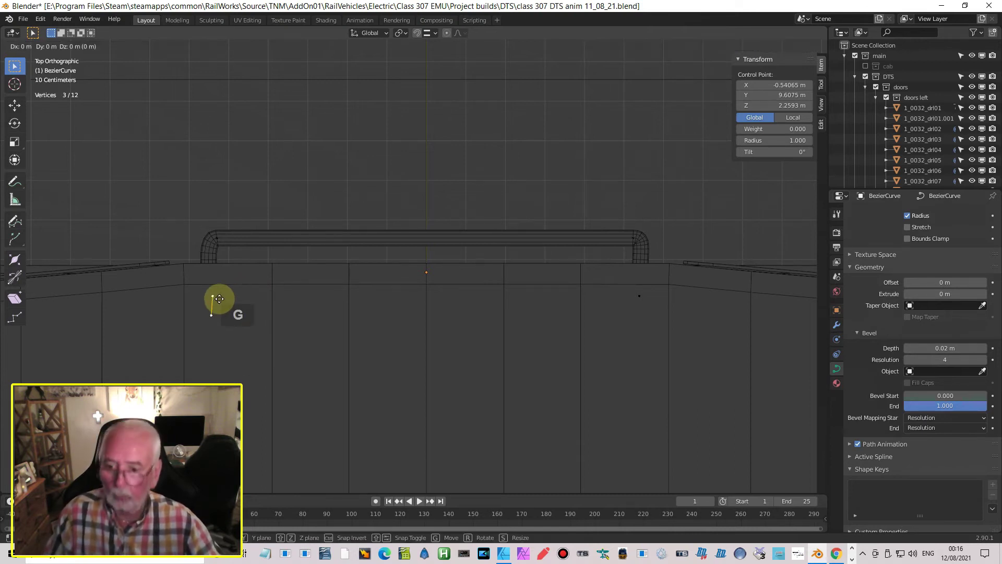
key(y)
right_click(222, 281)
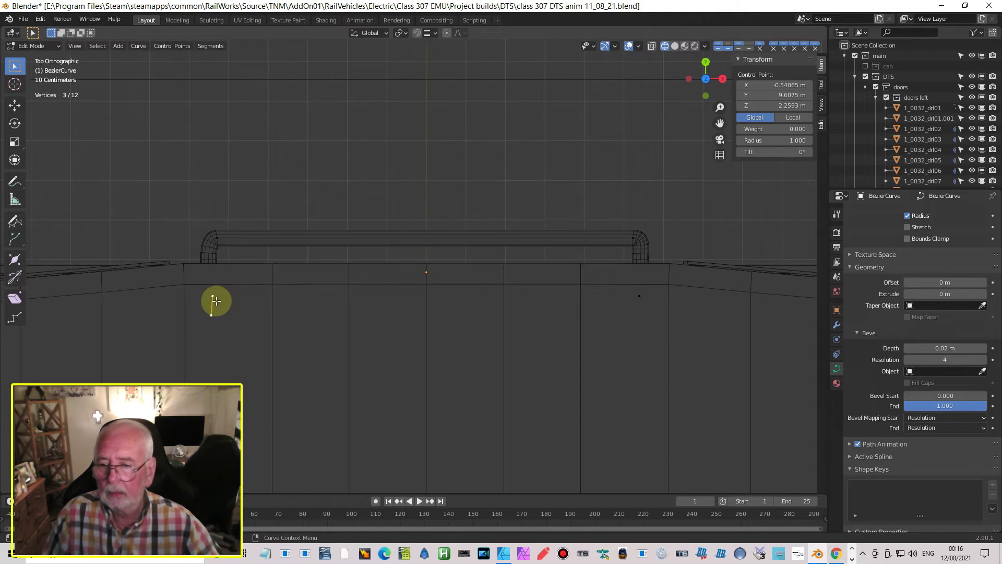
- Move the corner-side handle of the handrail's negative X end point about 0.09 m along global Y
click(225, 300)
key(g)
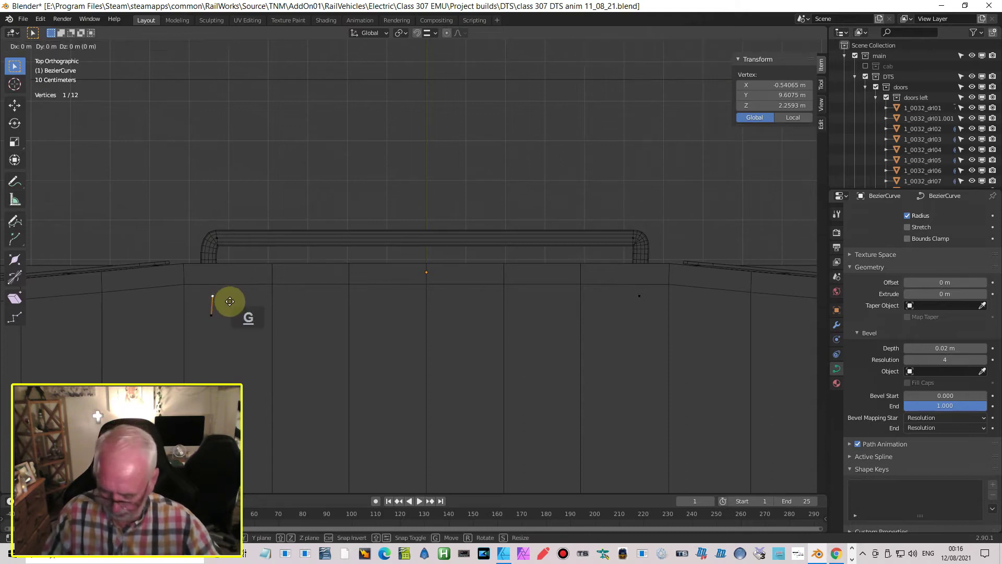
key(y)
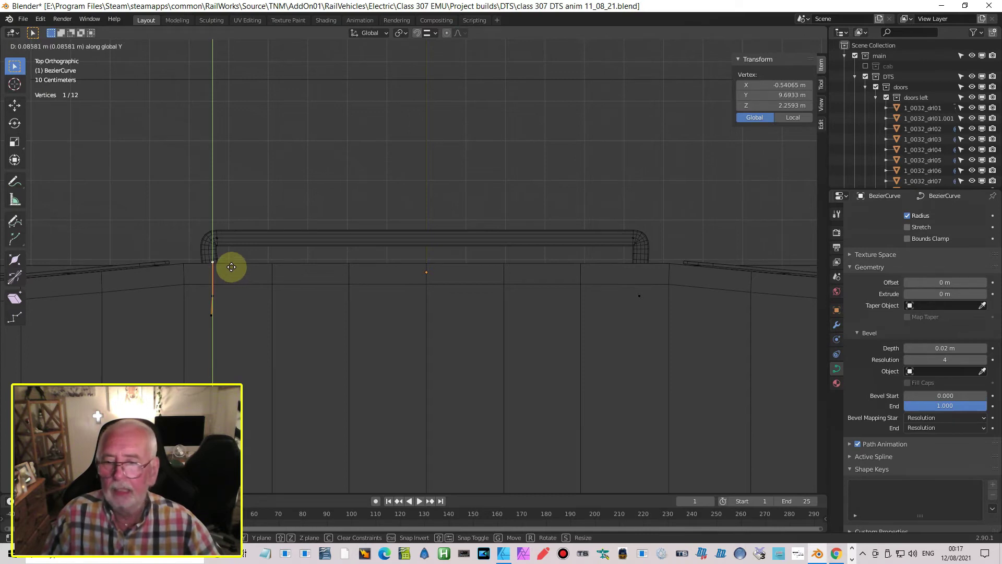
click(231, 266)
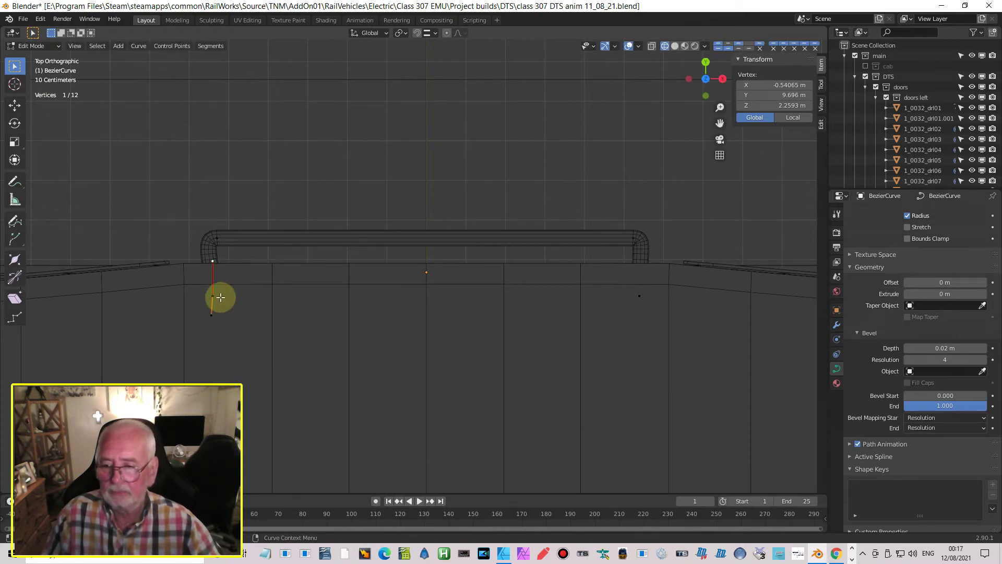
- Straighten the negative X end control point and its two handles by scaling them to 0 along global X
shift+click(223, 312)
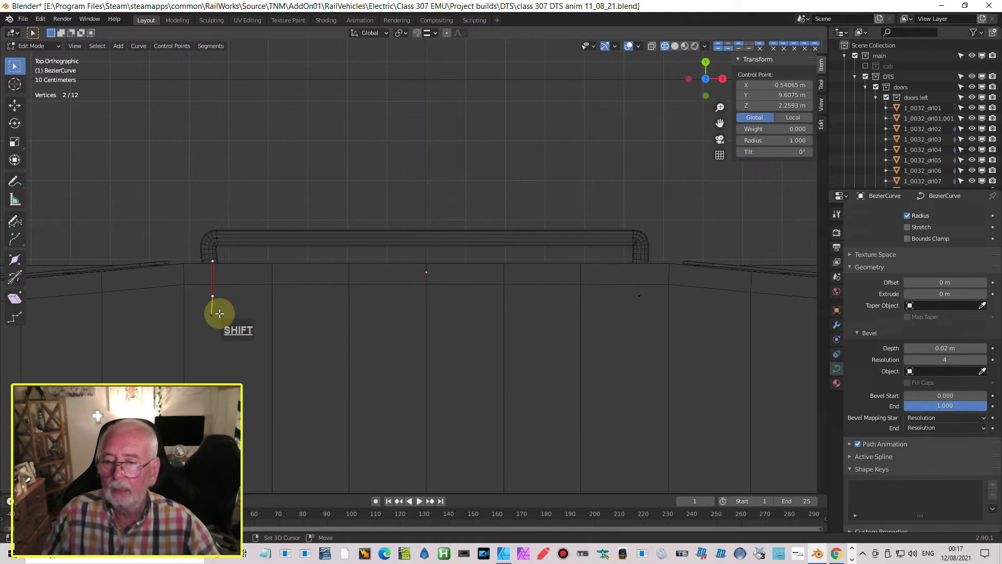
key(s)
key(x)
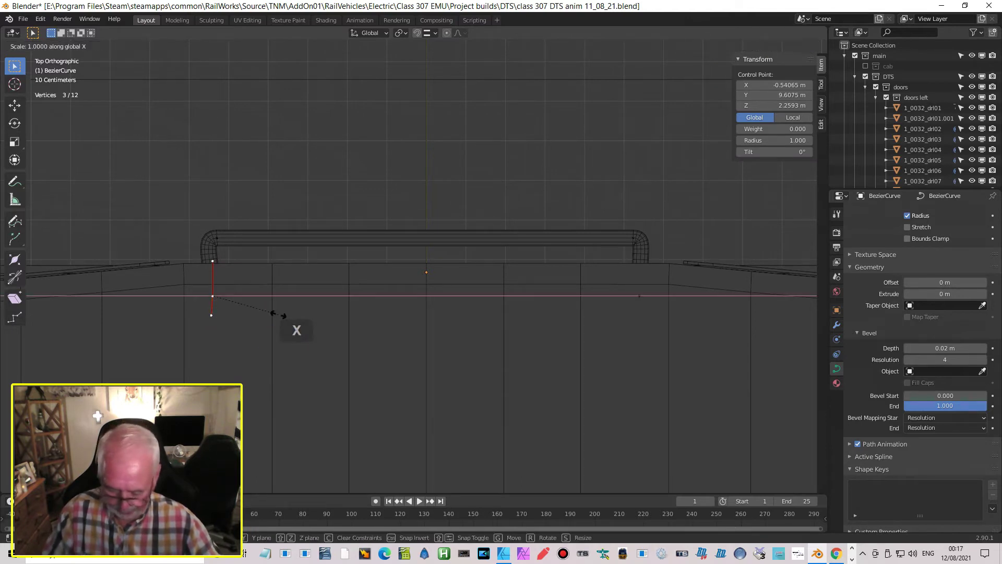
key(Return)
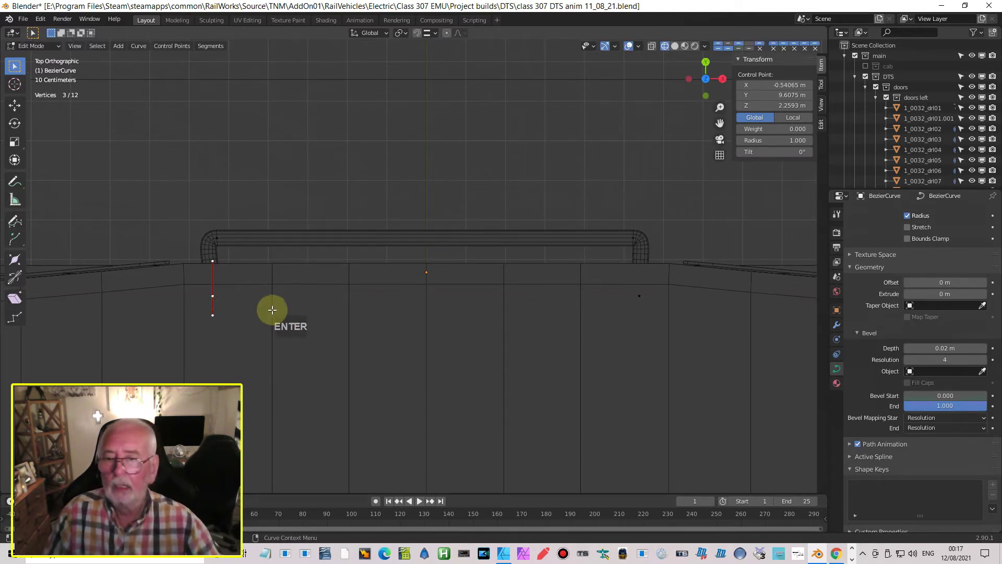
- Shift the straightened negative X end control point and its handles about -0.013 m along global X
key(g)
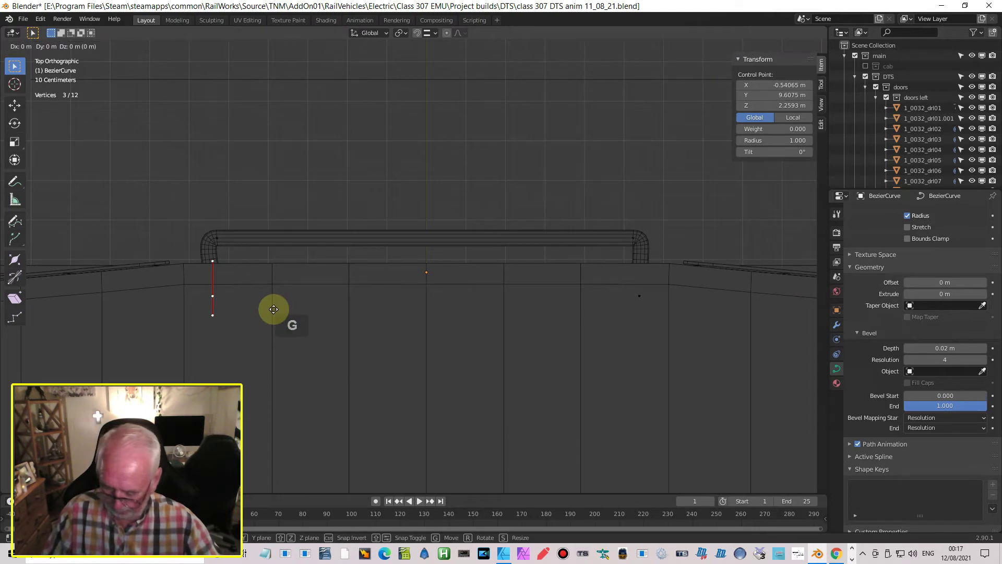
key(x)
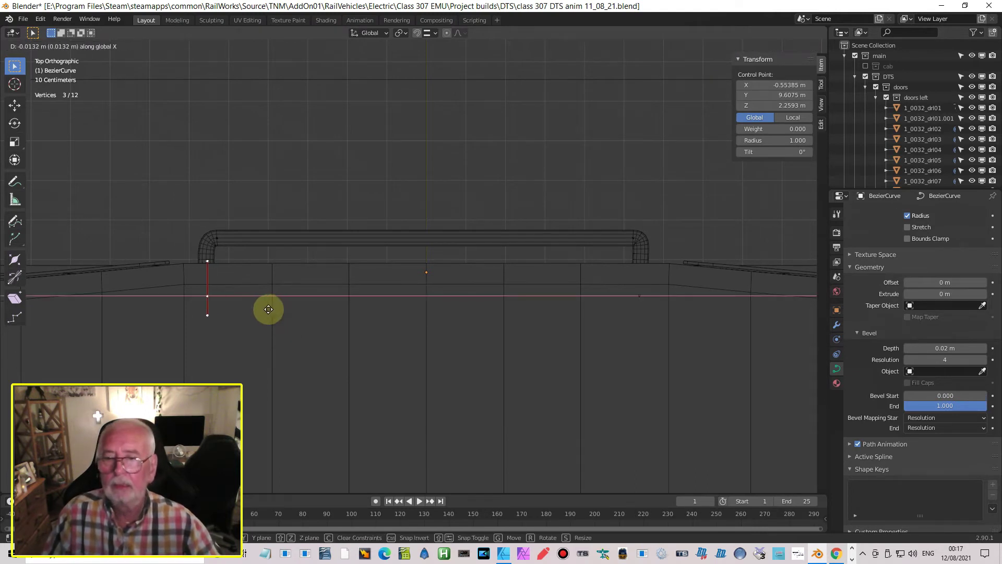
click(268, 310)
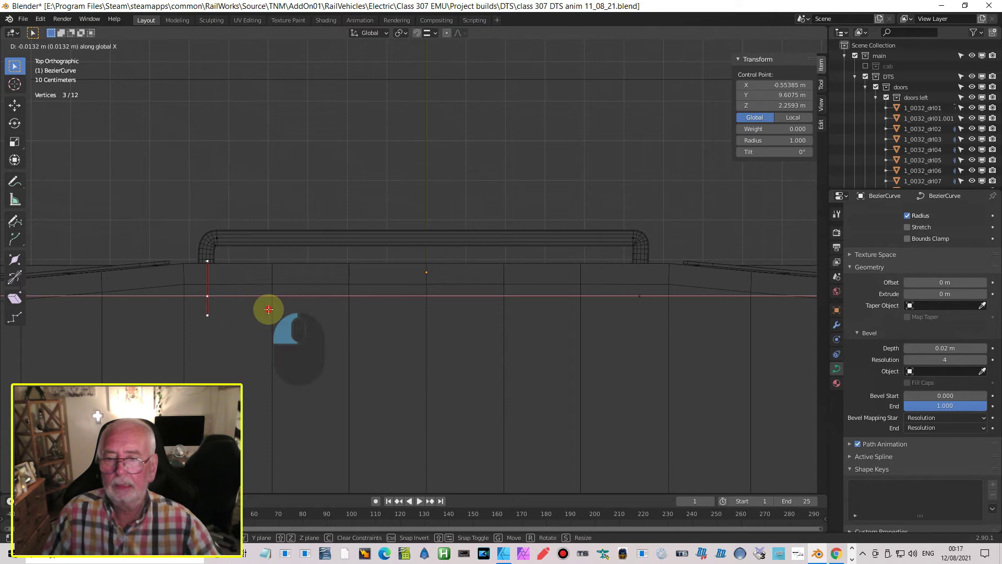
- Shift the handrail's positive X end control point and its handles about 0.0066 m along global X
click(645, 296)
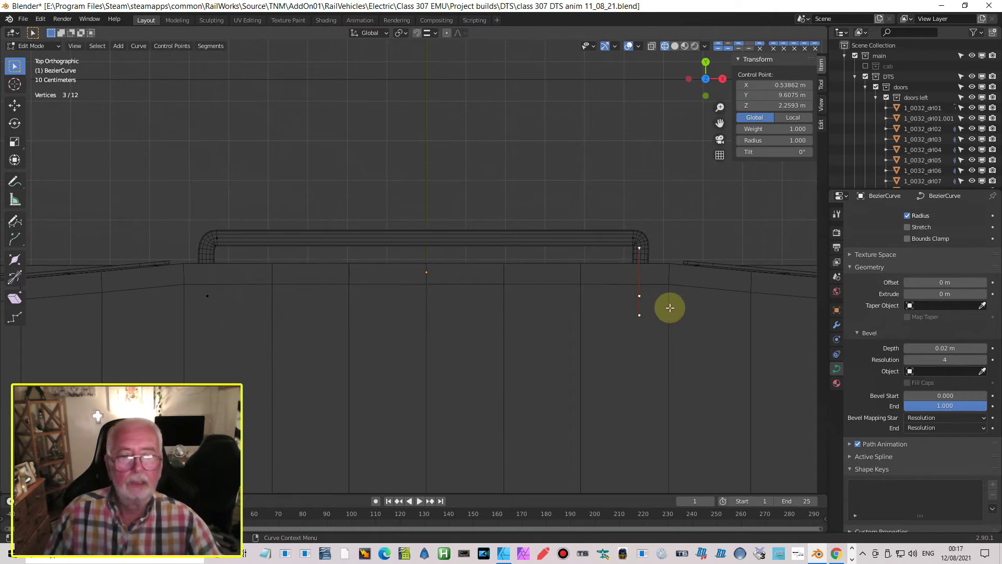
key(g)
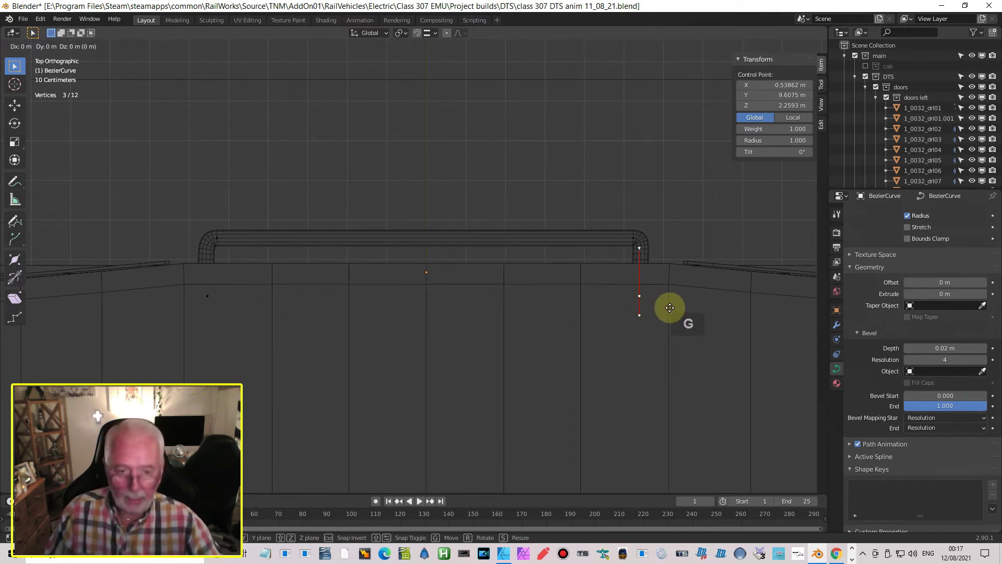
key(x)
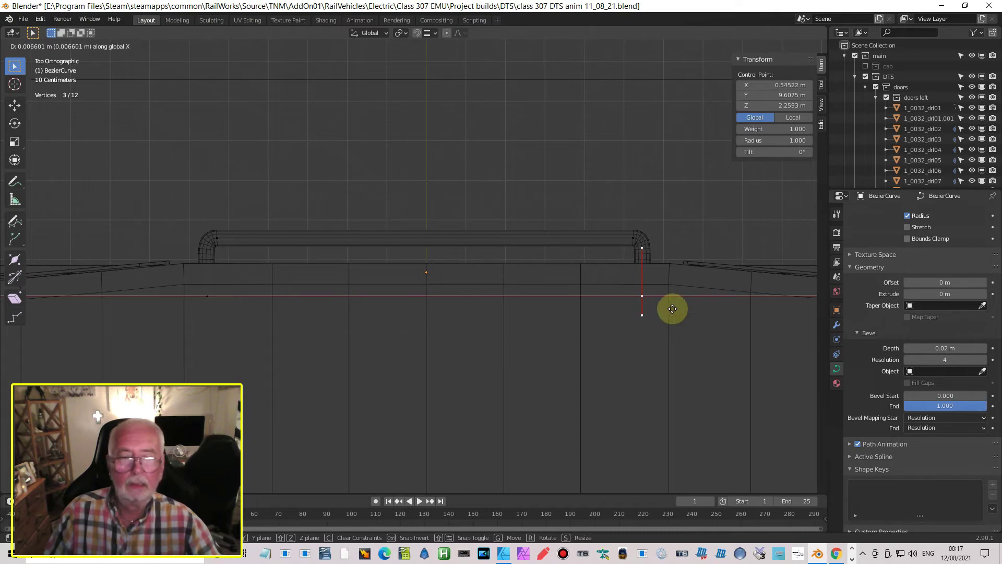
click(672, 309)
- Show the cab front in solid shading and examine the handrail and its rounded ends from several angles
middle_drag(402, 197, 254, 183)
mouse_move(563, 126)
middle_down()
mouse_move(360, 190)
mouse_move(610, 74)
middle_up()
click(684, 46)
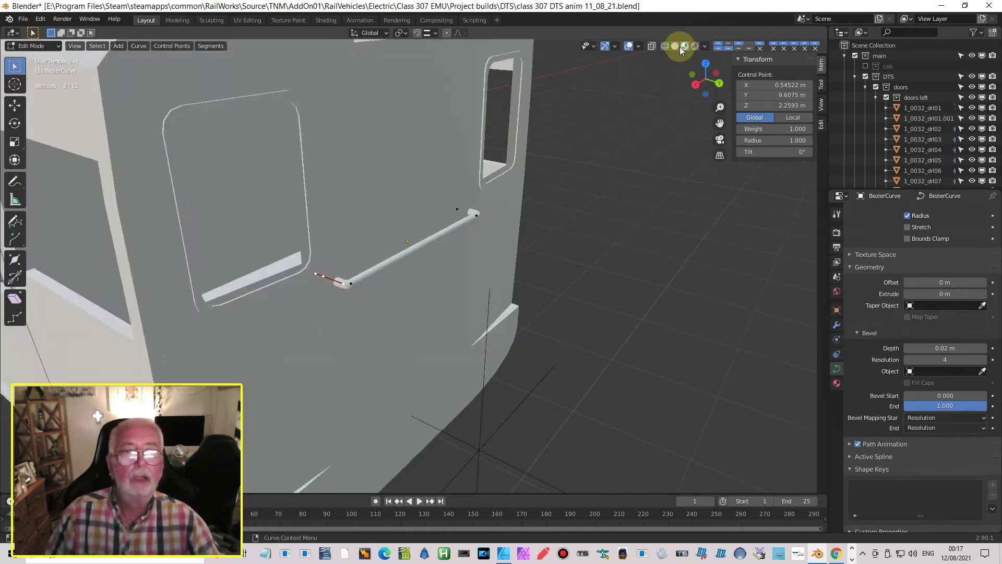
click(675, 48)
middle_drag(494, 175, 410, 118)
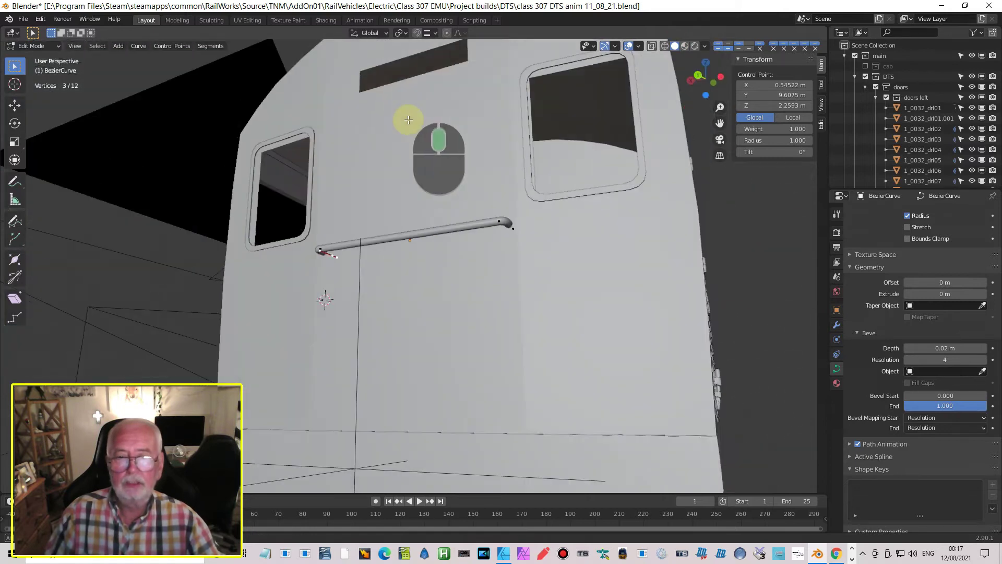
middle_drag(465, 279, 435, 272)
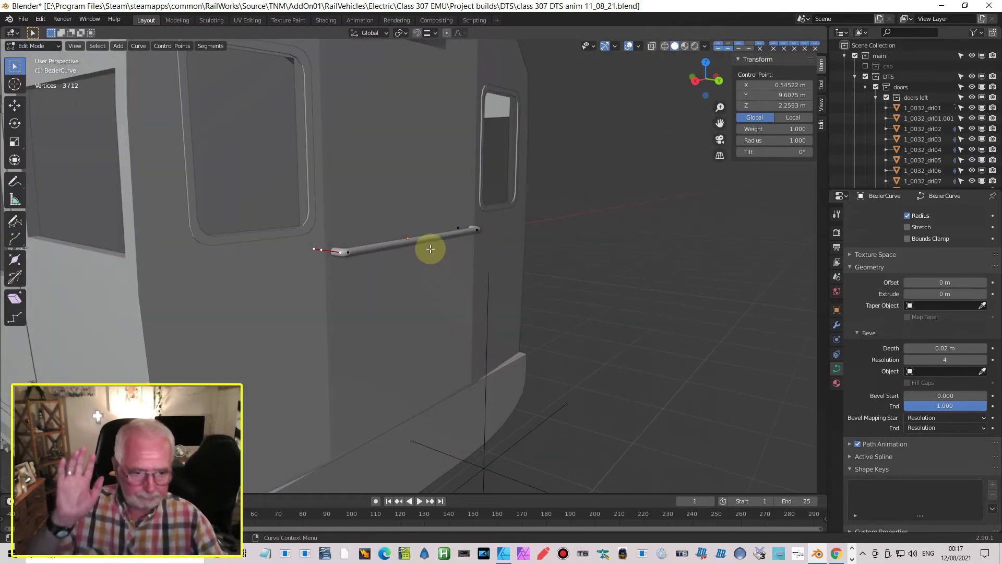
middle_drag(430, 249, 404, 312)
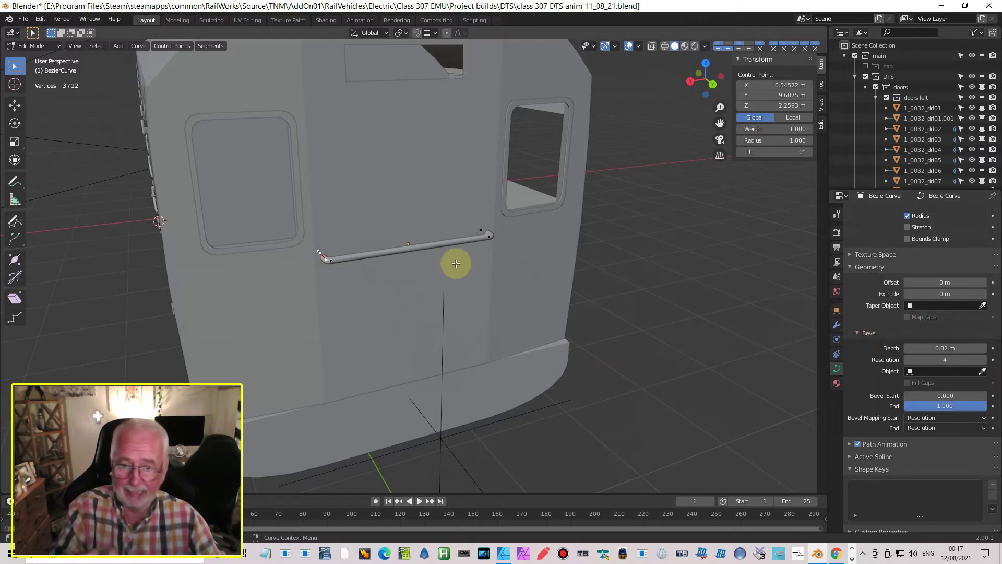
- Duplicate the handrail curve twice, moving one copy above it to Z about 2.42 m and the other below to Z about 2.08 m
middle_drag(431, 253, 393, 260)
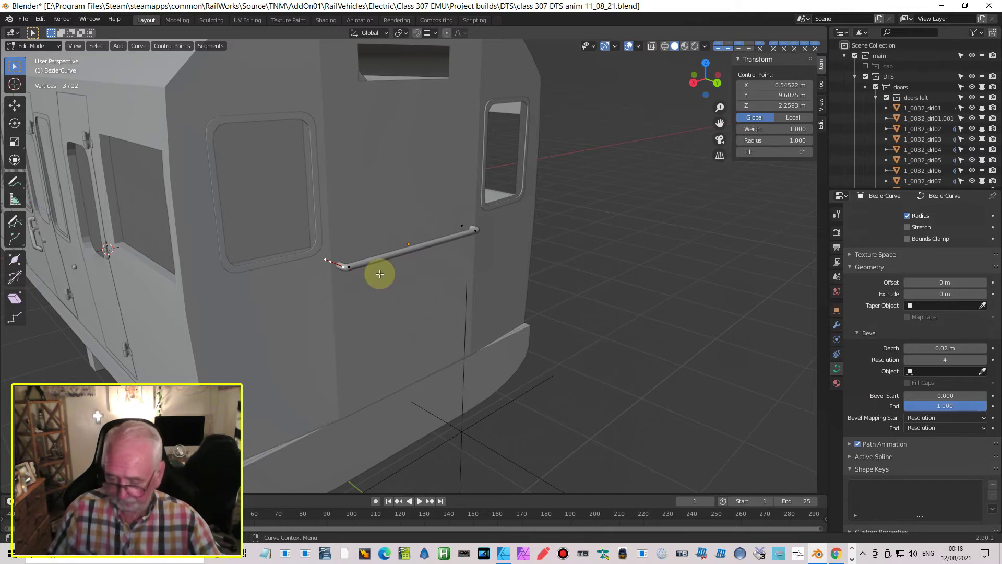
key(Tab)
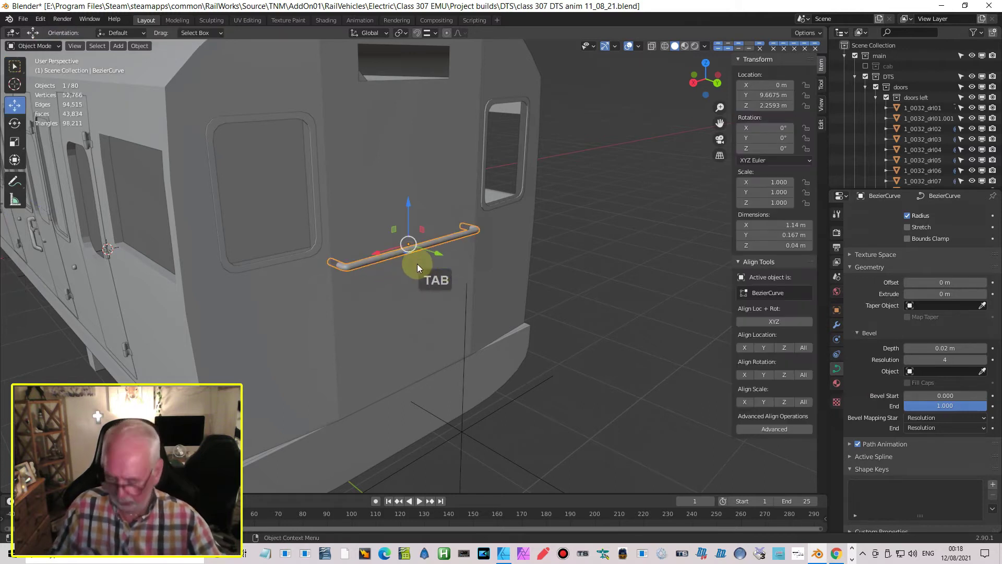
key(shift+d)
key(Return)
drag(409, 202, 410, 178)
key(shift+d)
key(Return)
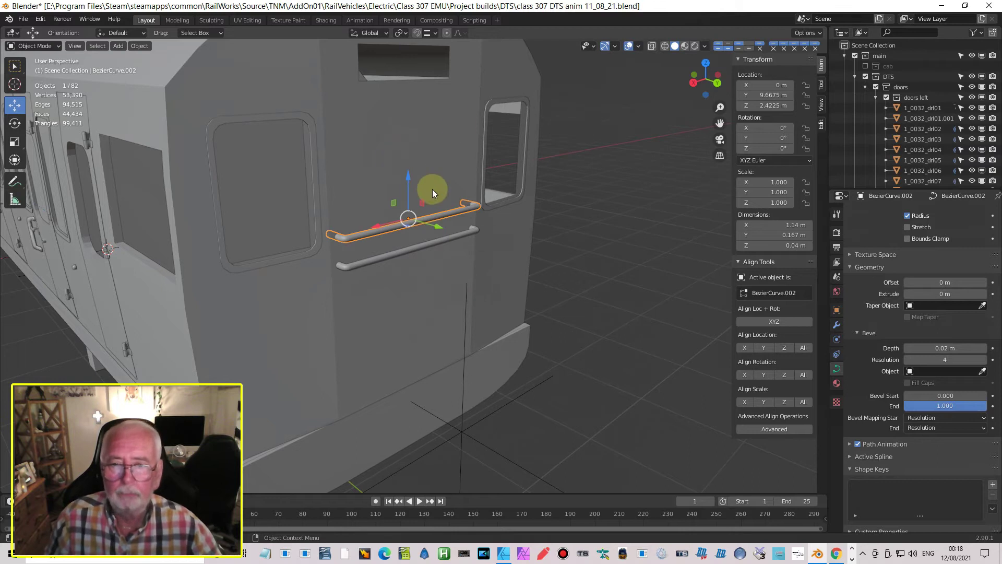
drag(409, 177, 426, 233)
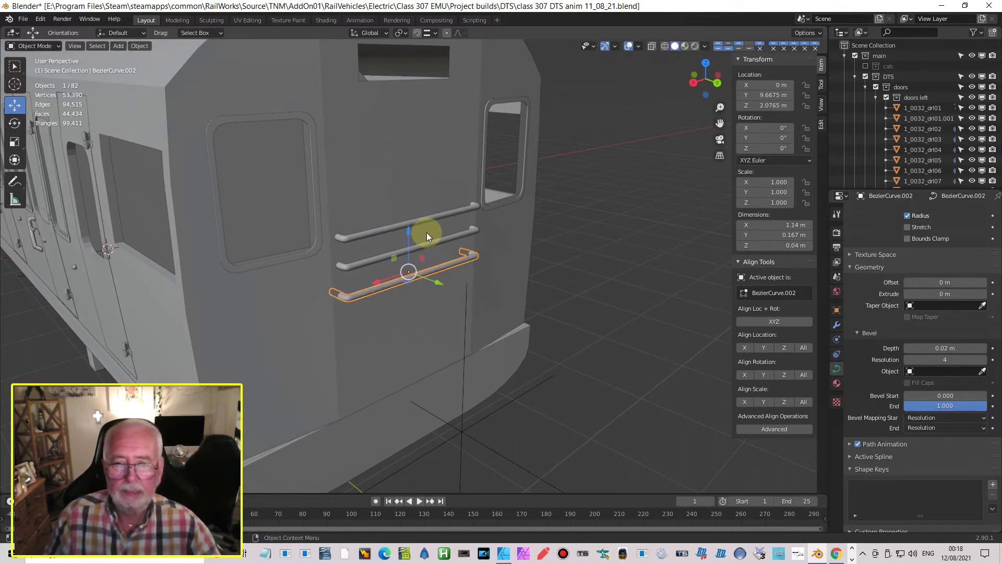
- Try to convert the upper handrail with Curve from Mesh/Text and check its geometry in Edit Mode
click(375, 230)
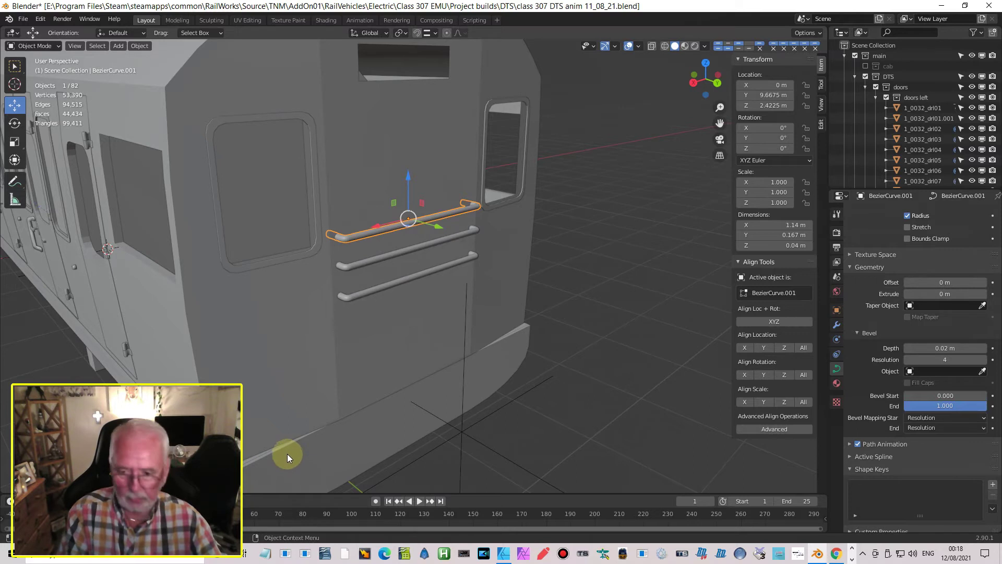
key(Right)
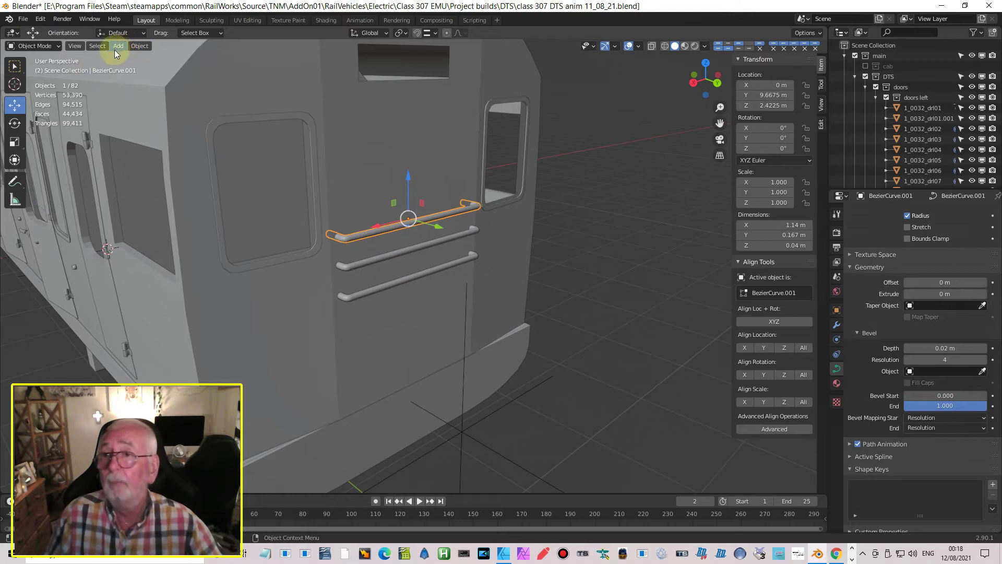
click(138, 46)
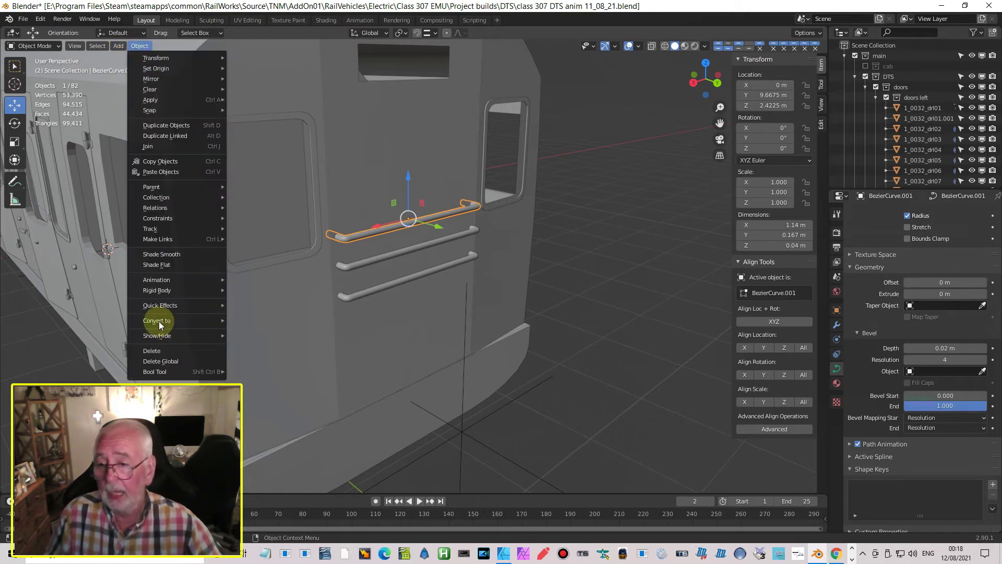
mouse_move(159, 321)
click(285, 320)
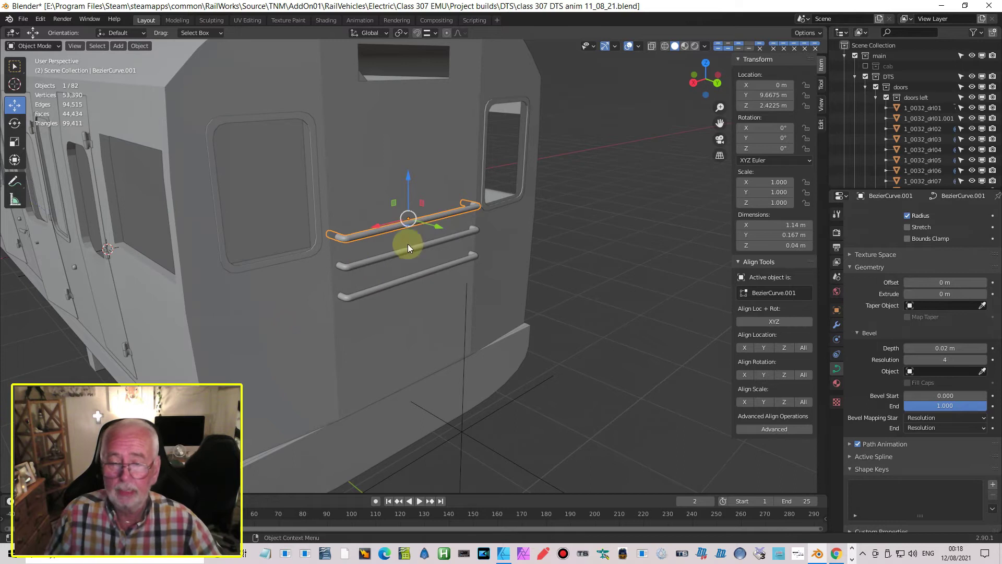
key(Tab)
scroll(449, 228, up, 3)
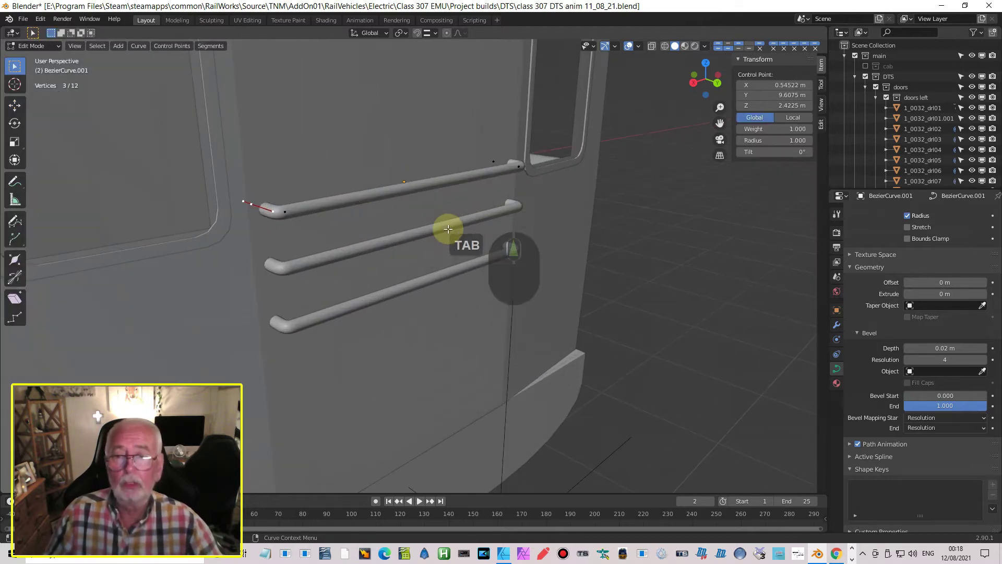
- Check the middle and lower handrails in Edit Mode to see whether they are still curves
key(Tab)
middle_drag(402, 230, 397, 236)
click(387, 252)
key(Tab)
key(Tab)
click(392, 293)
key(Tab)
key(Tab)
- Convert the upper handrail curve to a mesh and inspect its wireframe in Edit Mode
click(347, 215)
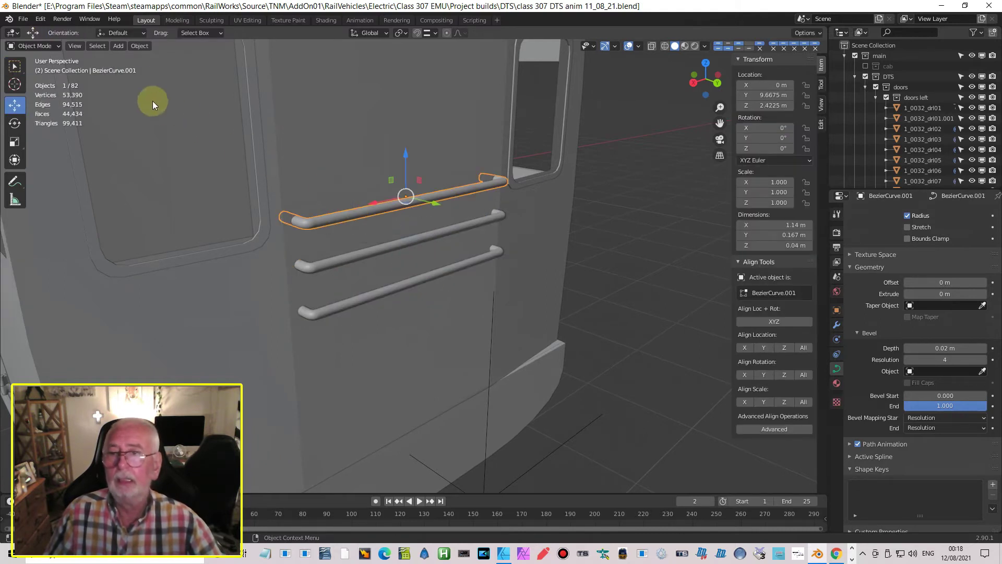
click(140, 46)
mouse_move(209, 321)
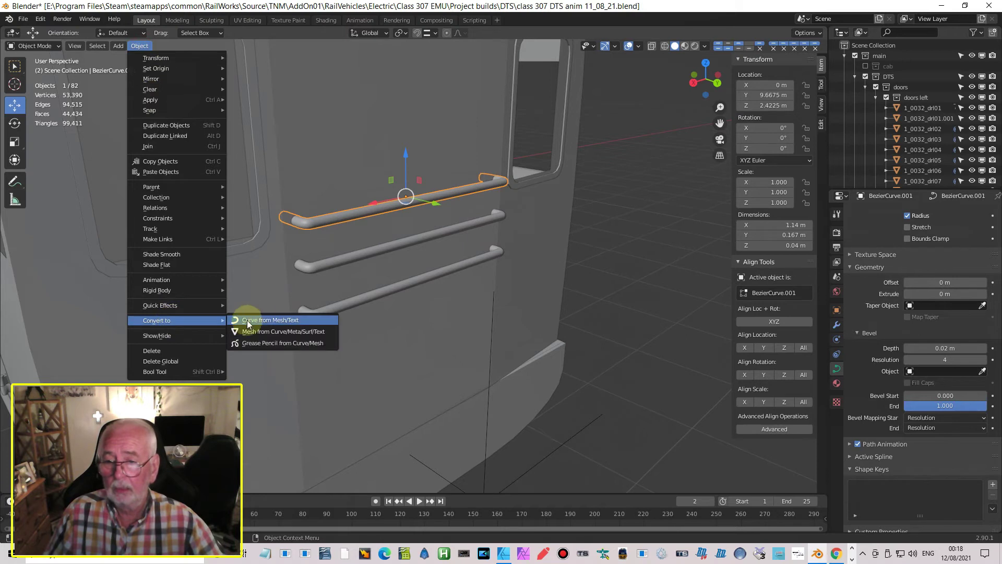
click(309, 333)
key(Tab)
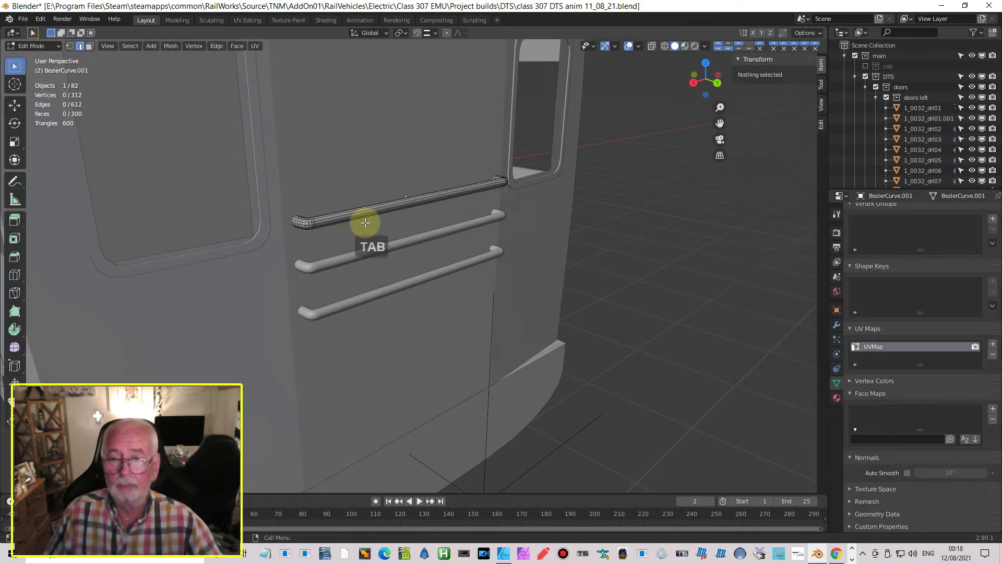
middle_drag(371, 231, 416, 197)
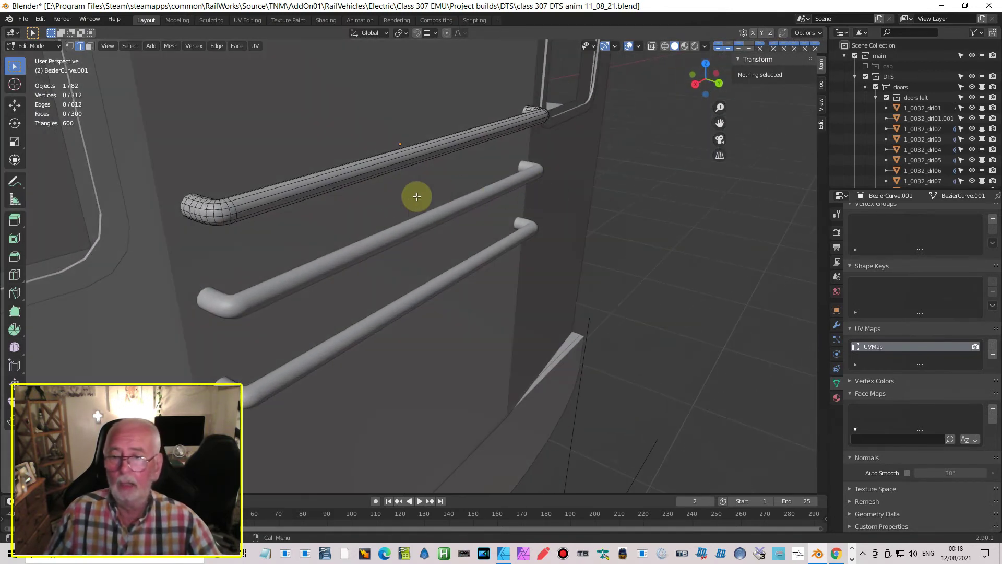
key(Tab)
key(Tab)
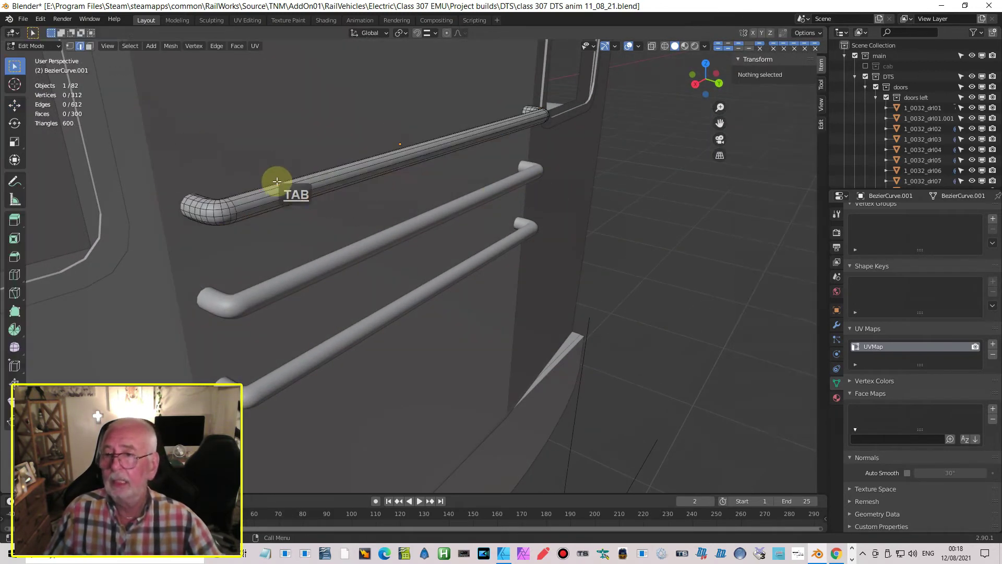
key(Tab)
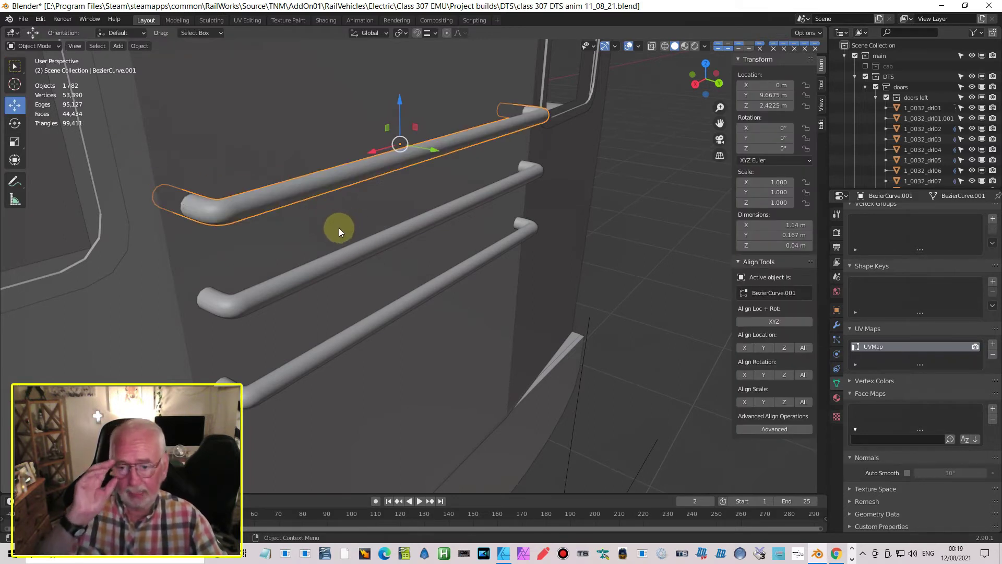
- Set the lower handrail's Active Spline Resolution U to 4
click(384, 313)
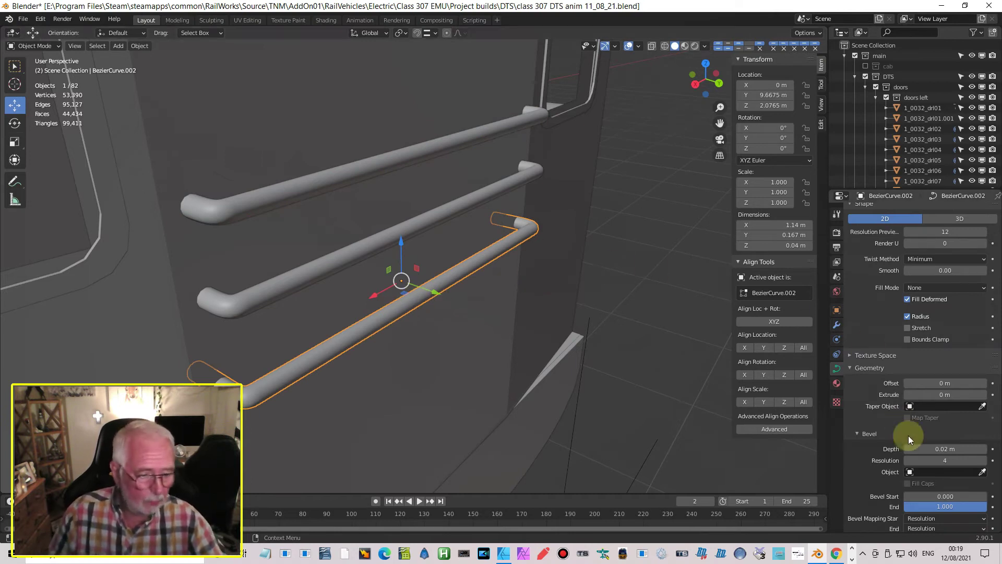
scroll(913, 432, down, 5)
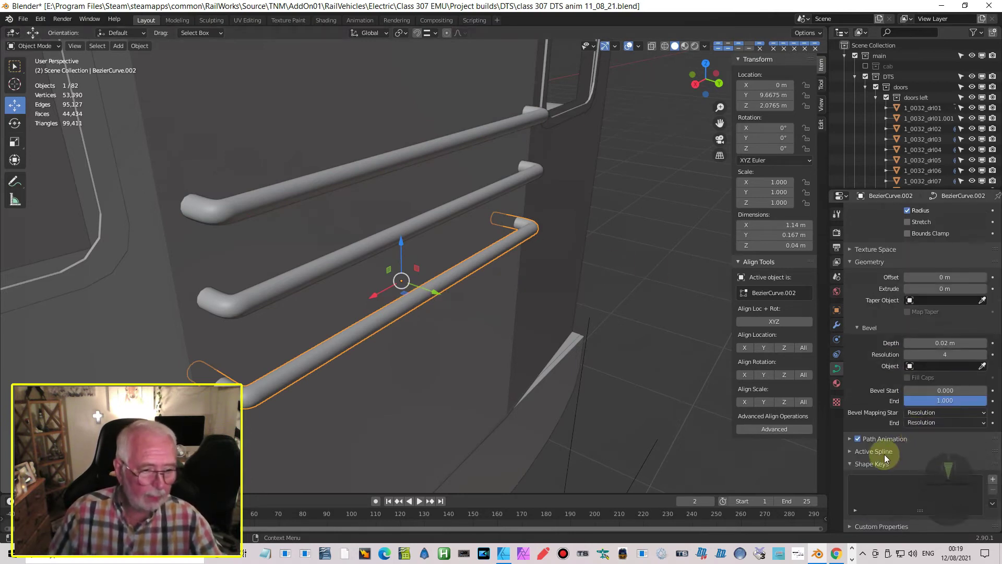
click(852, 452)
scroll(878, 412, down, 1)
scroll(878, 413, down, 2)
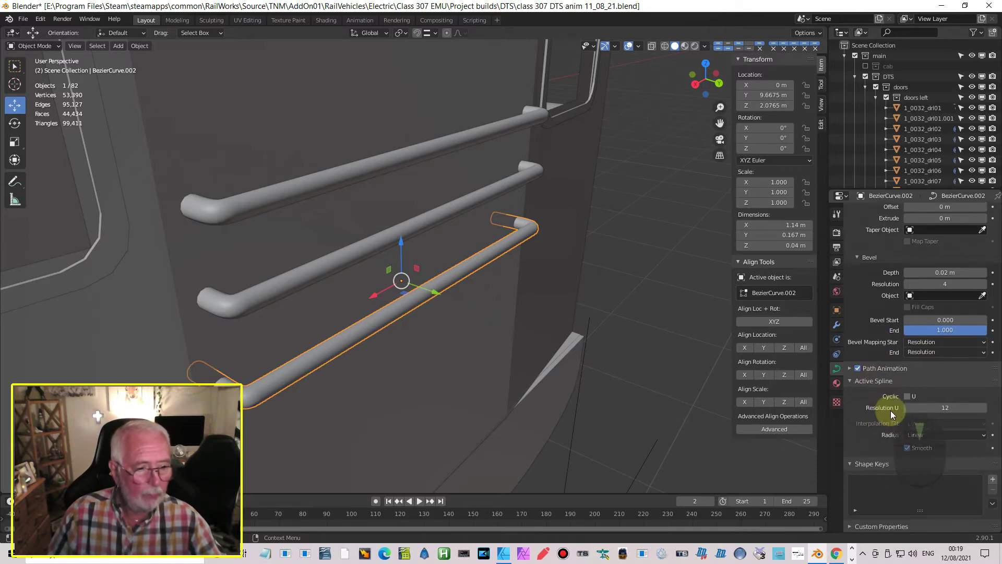
click(943, 410)
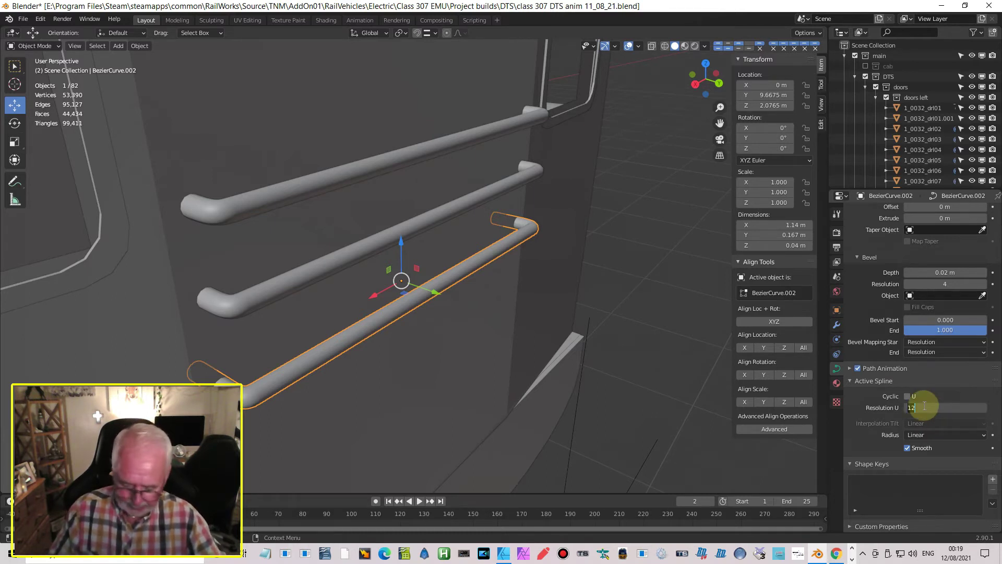
key(Return)
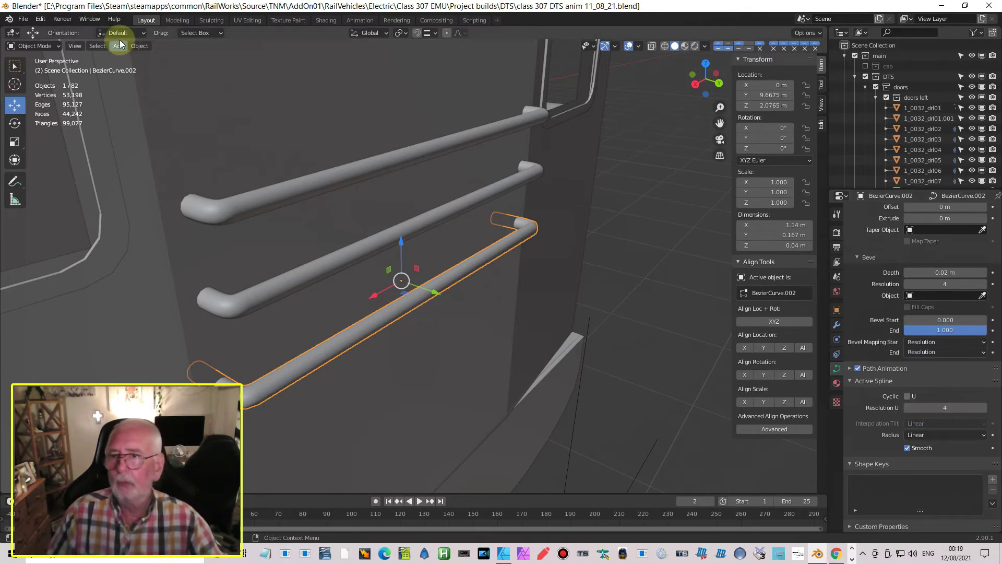
- Convert the lower handrail curve to a mesh and inspect its wireframe in Edit Mode
click(139, 46)
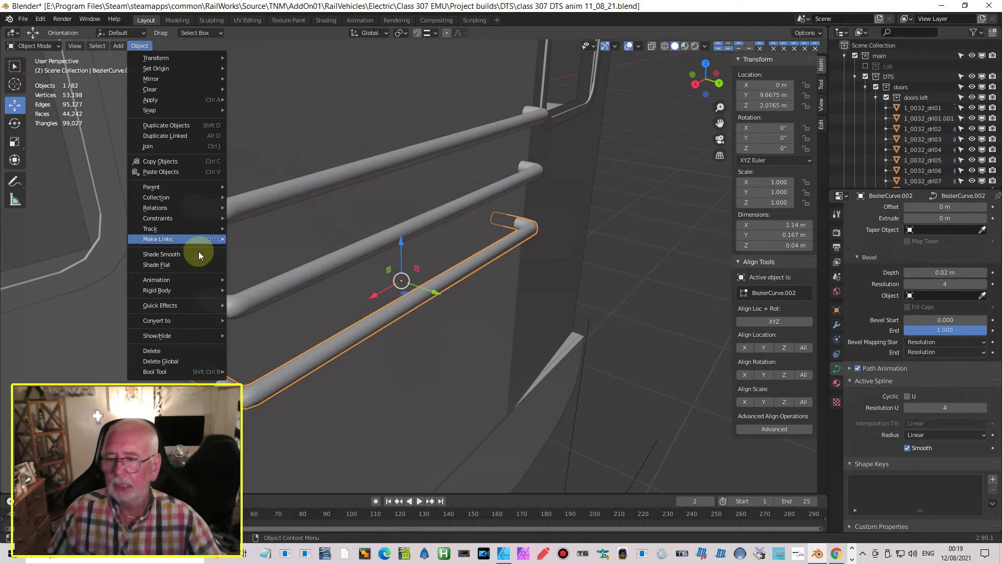
mouse_move(168, 319)
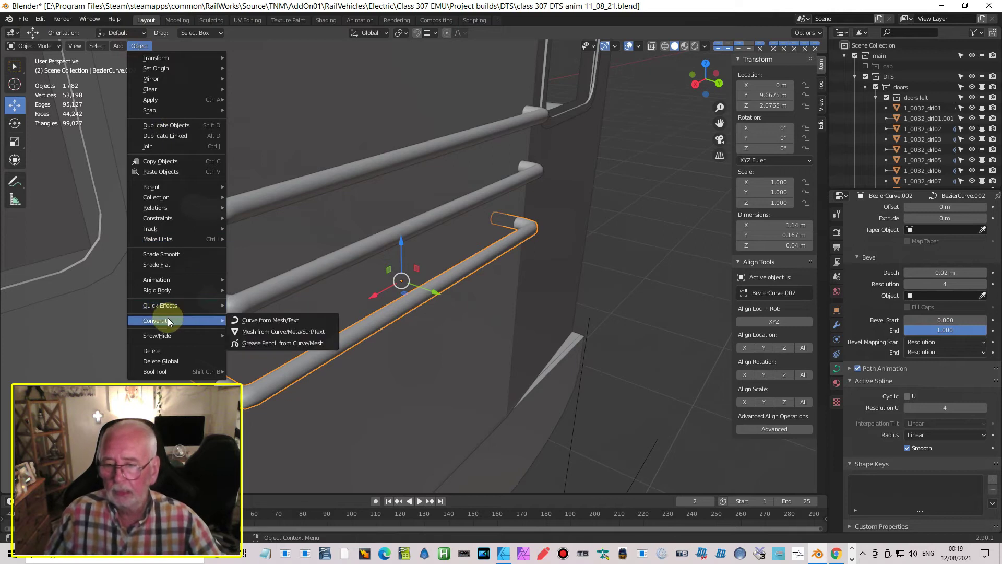
click(267, 332)
key(Tab)
middle_drag(384, 336, 370, 220)
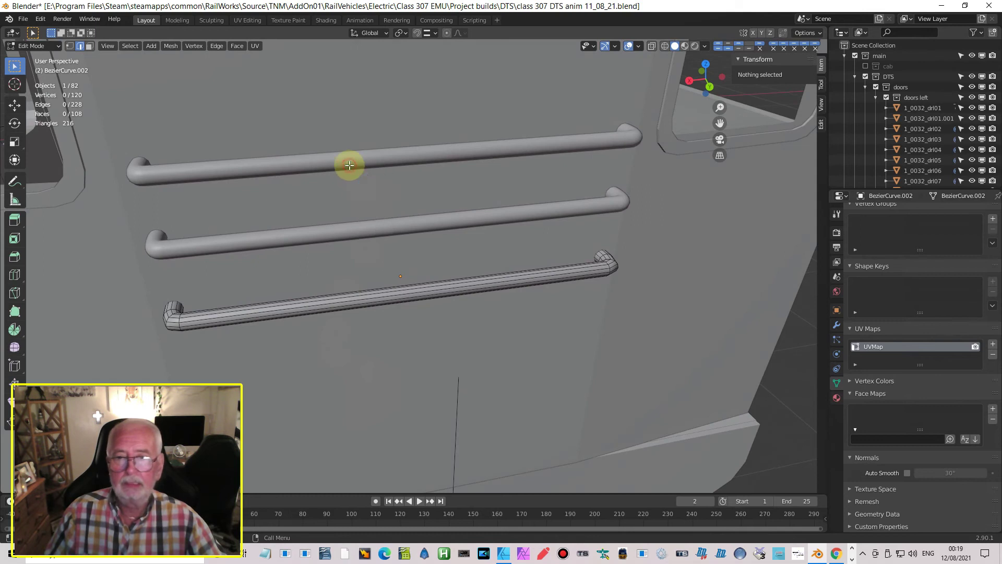
- Compare the mesh density and triangle counts of the upper and lower handrails in Edit Mode
key(Tab)
click(328, 159)
key(Tab)
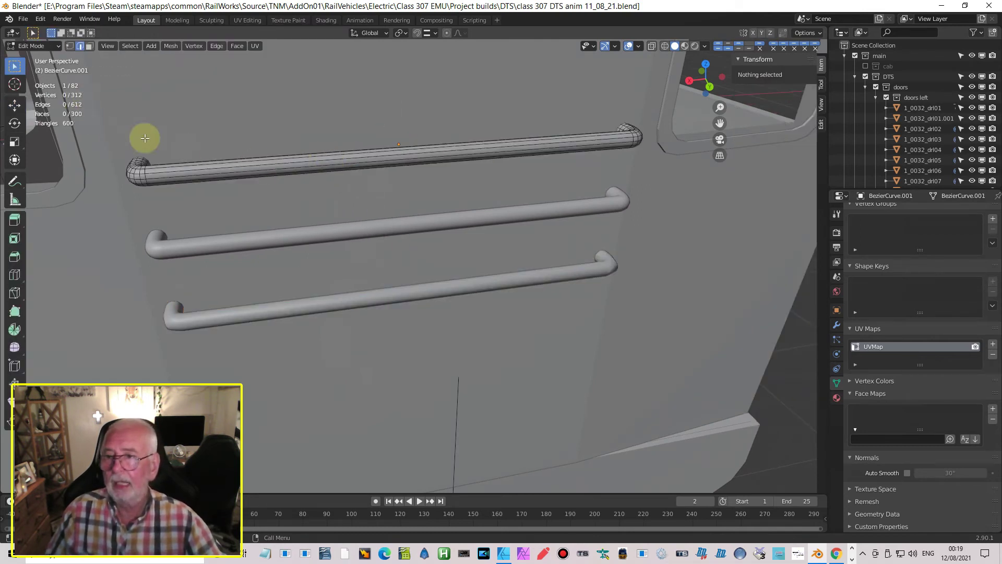
key(Tab)
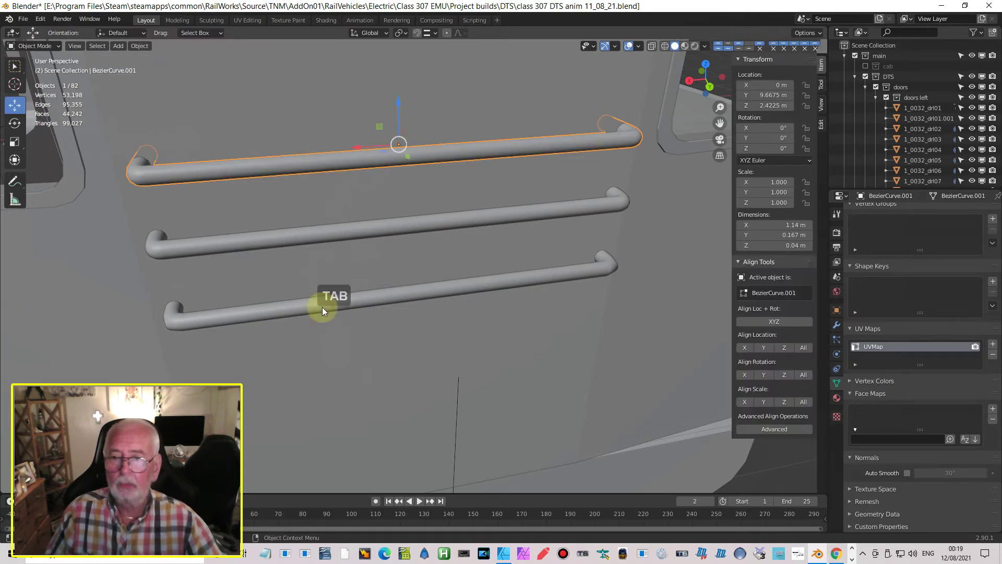
click(329, 305)
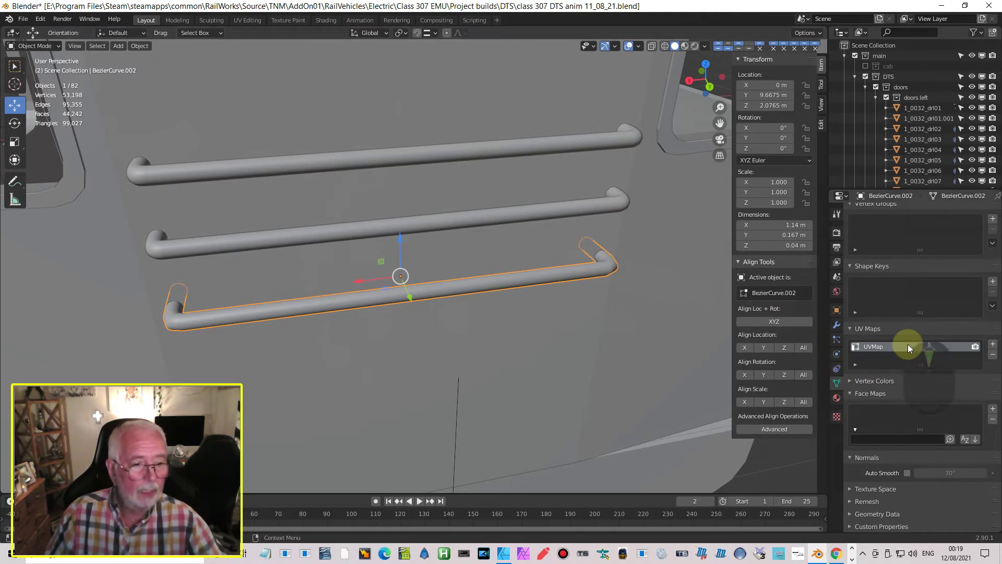
scroll(912, 302, up, 2)
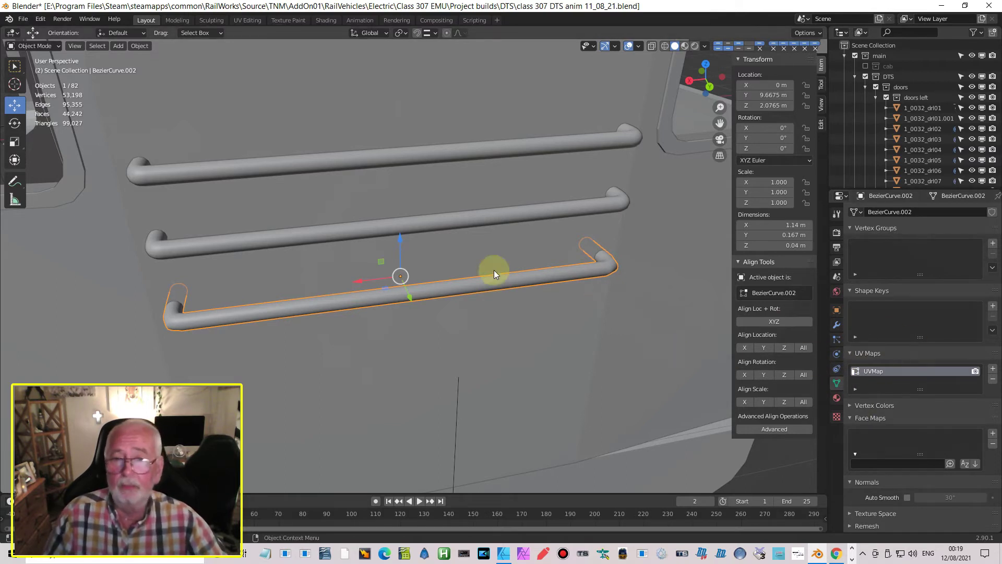
key(Tab)
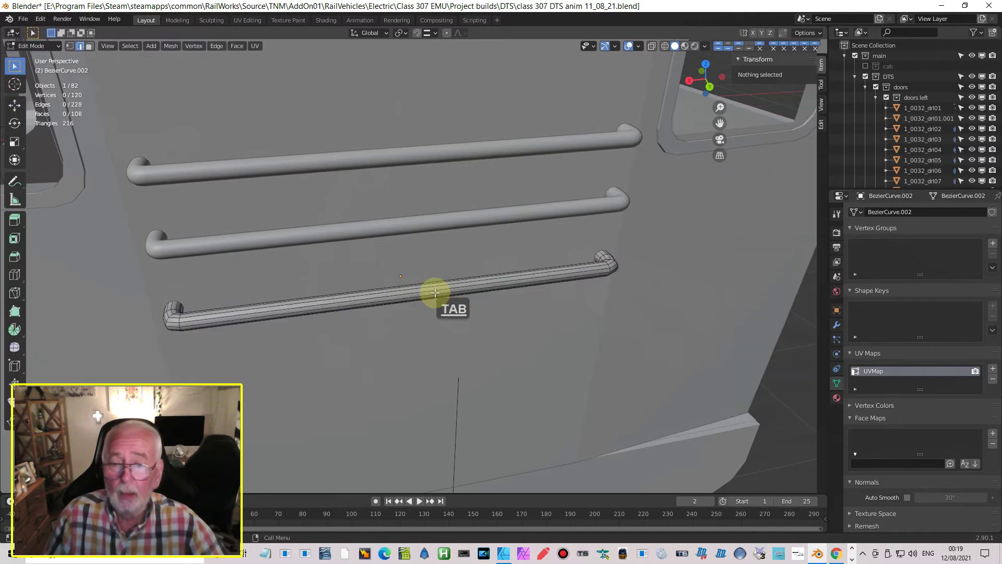
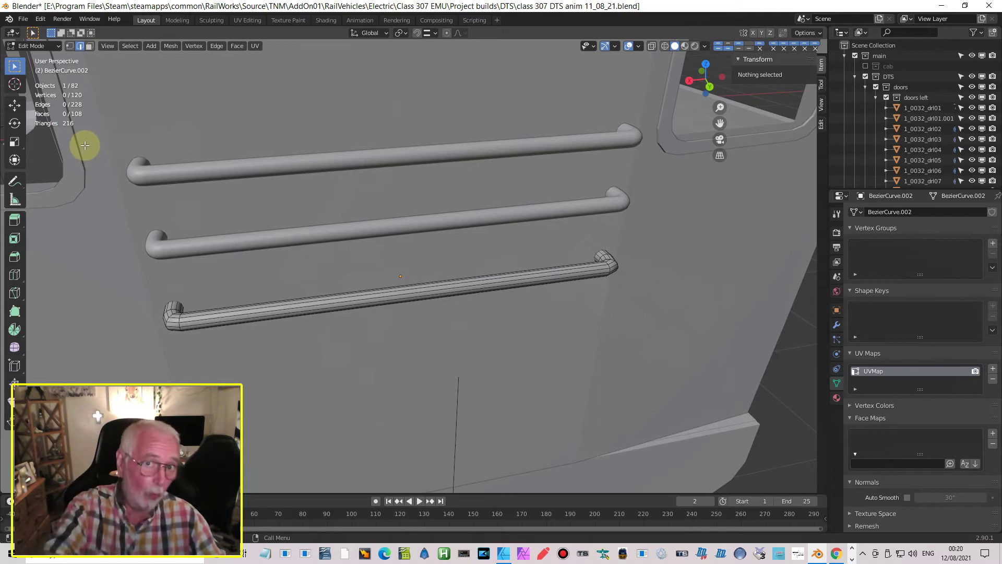
scroll(73, 135, down, 1)
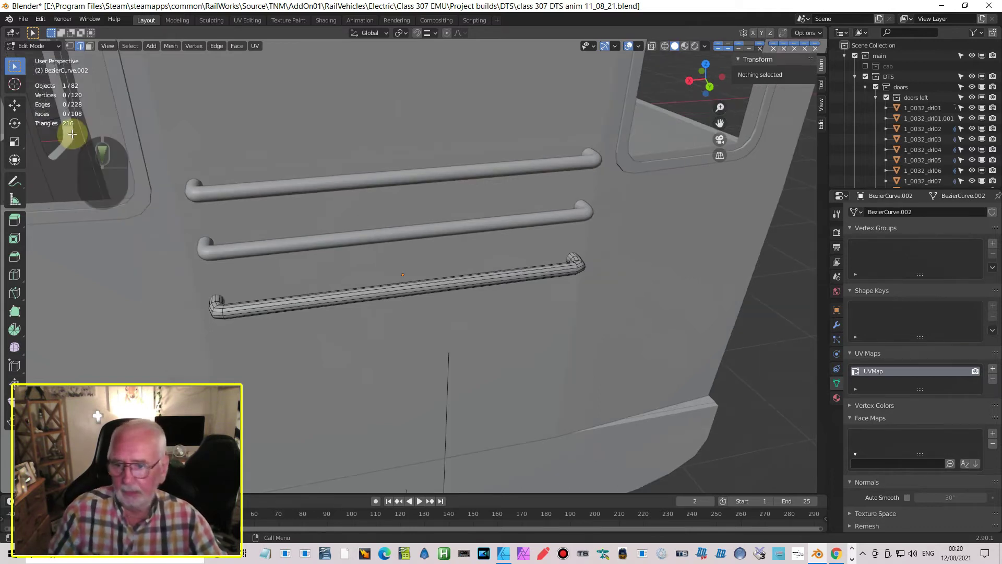
middle_drag(96, 137, 105, 141)
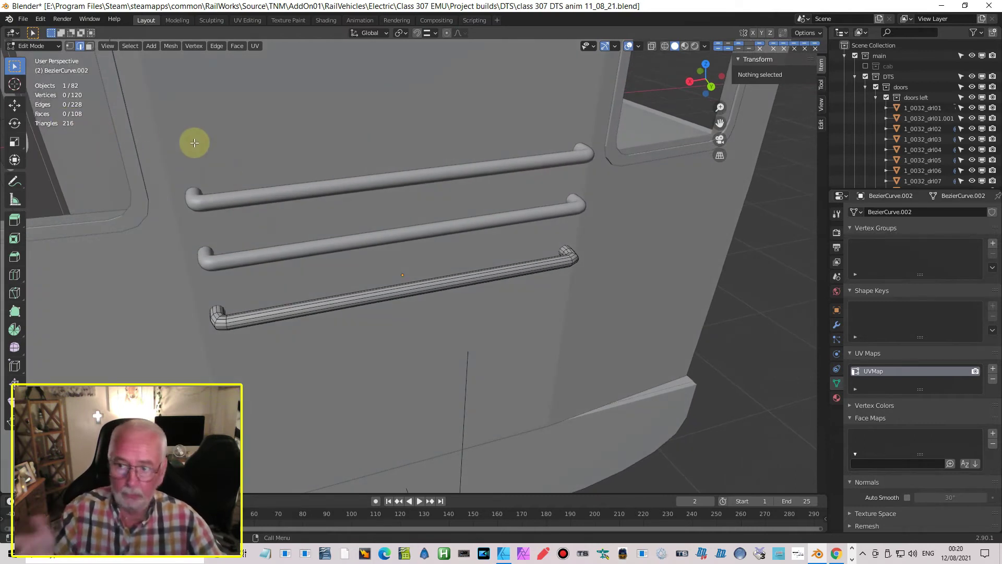
middle_drag(284, 233, 327, 231)
scroll(388, 277, up, 1)
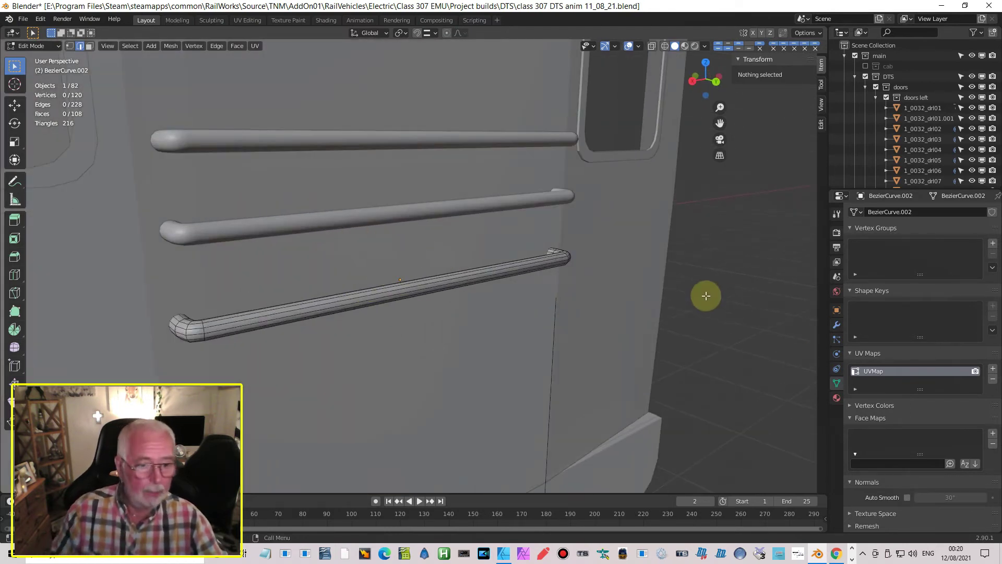
key(Tab)
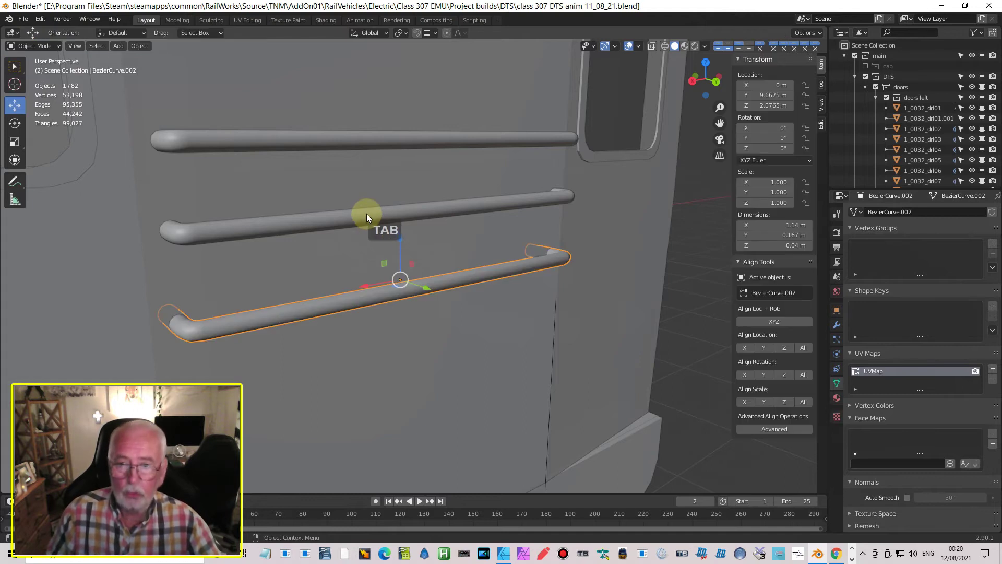
- Review the middle handrail's curve settings, including its bevel and Active Spline resolution
click(369, 217)
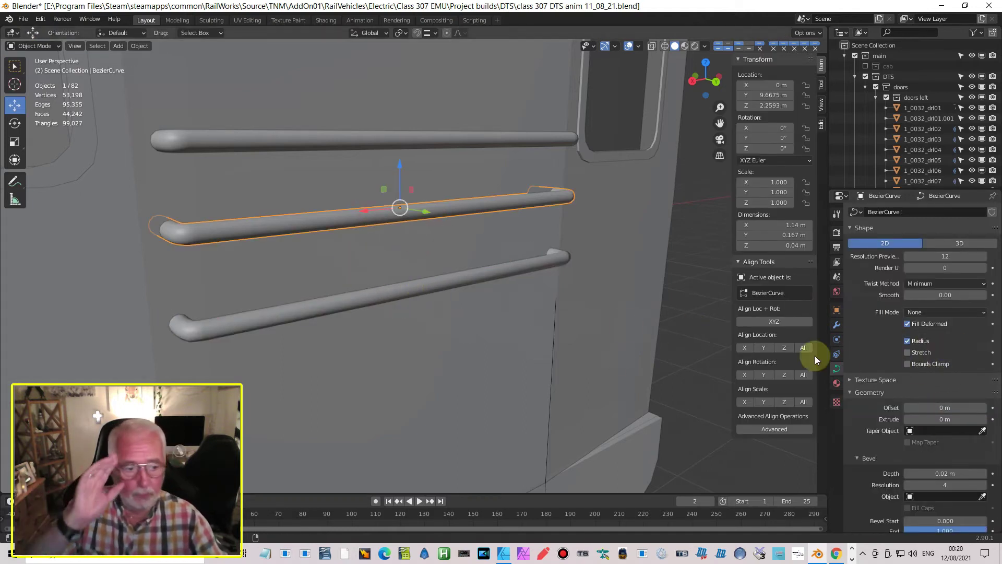
scroll(959, 419, down, 6)
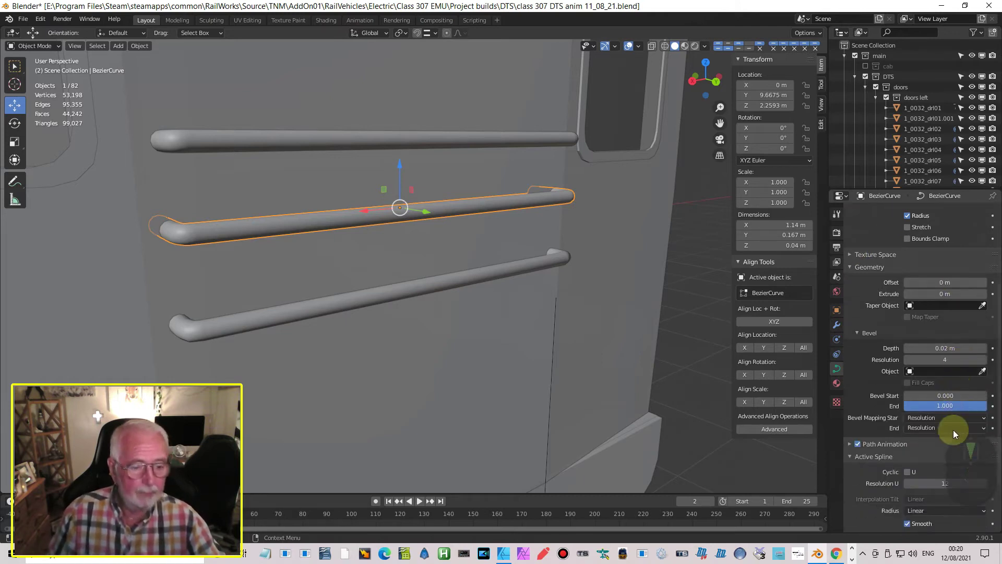
scroll(953, 430, down, 1)
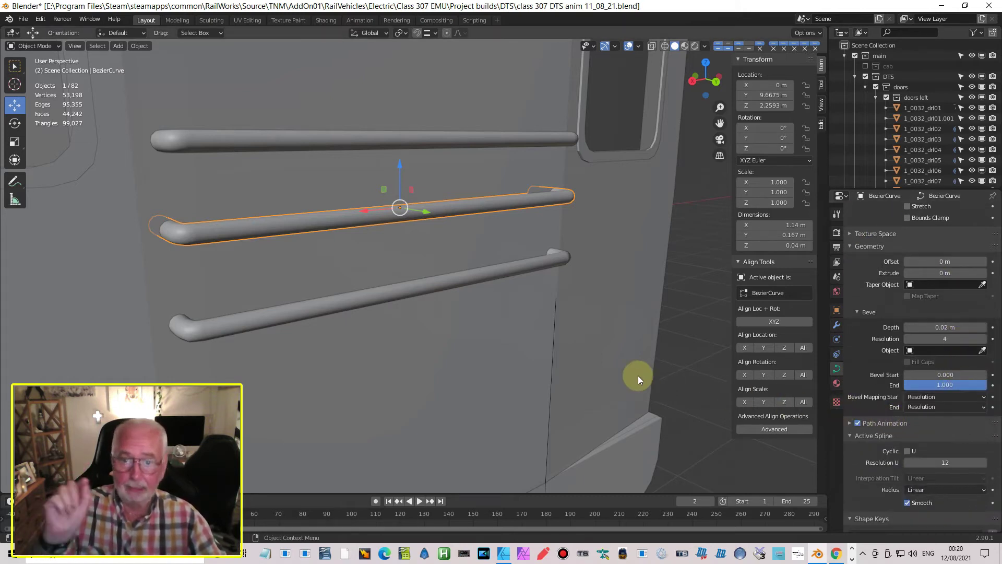
- Delete the converted lower and upper handrail meshes from the cab front
click(306, 310)
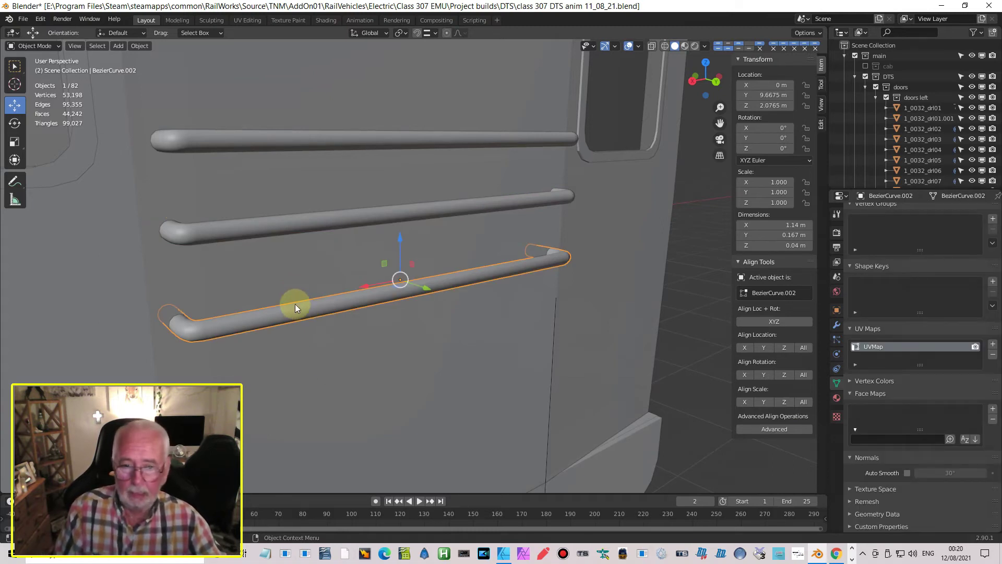
key(Delete)
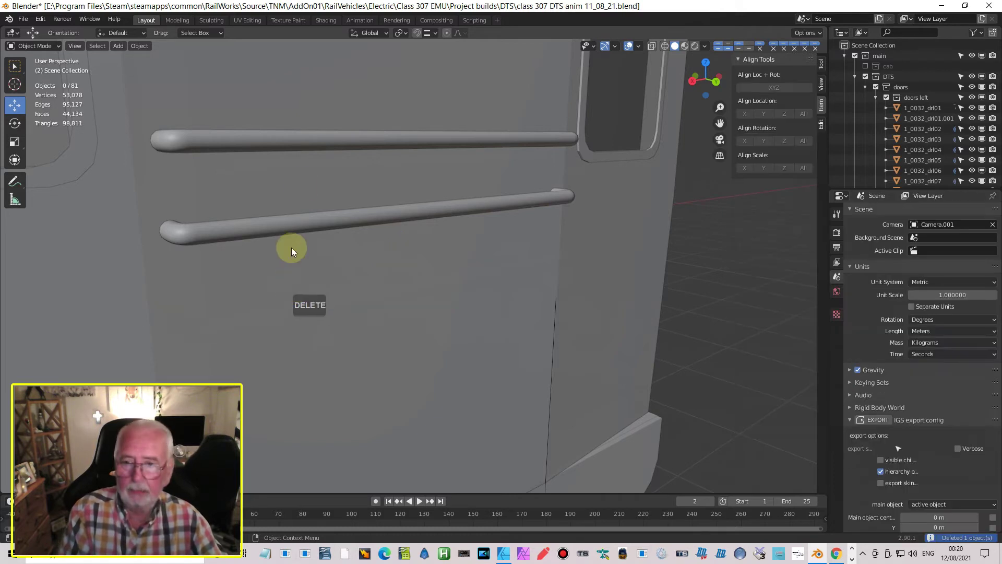
click(291, 146)
key(Delete)
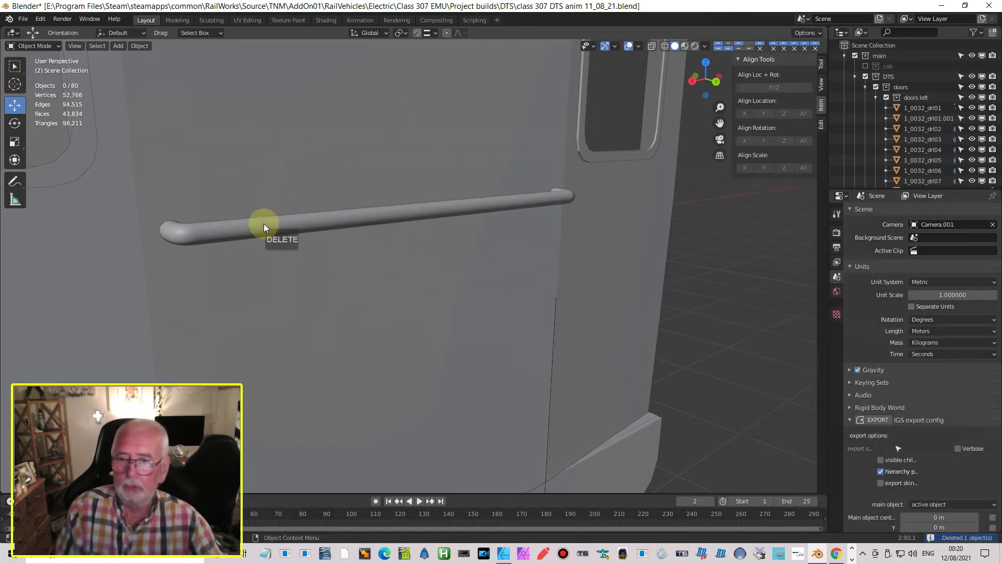
- Duplicate the remaining handrail curve in place and rotate the copy upright in the back view with a Y rotation of -90°
click(271, 238)
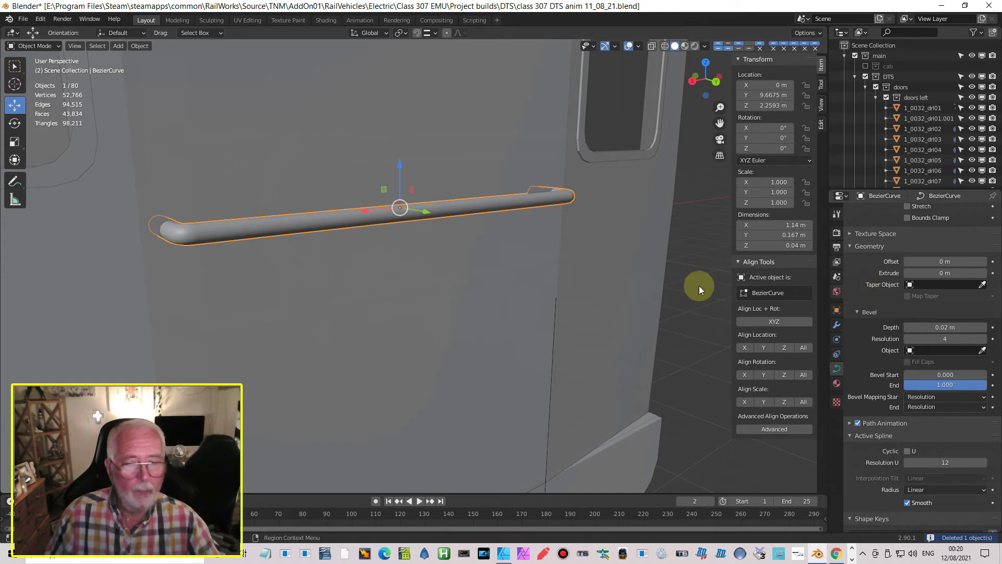
scroll(376, 279, down, 6)
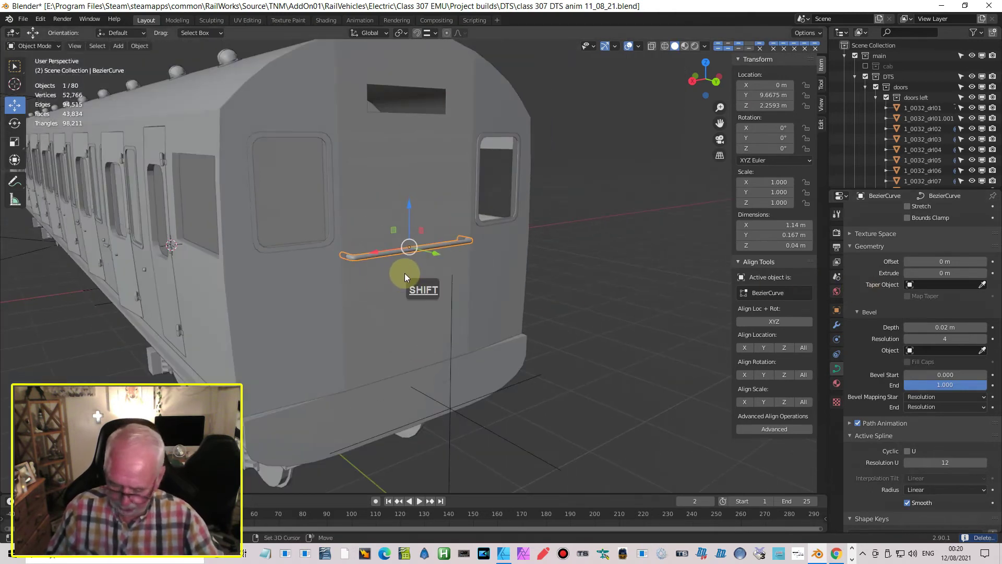
key(shift+d)
key(Return)
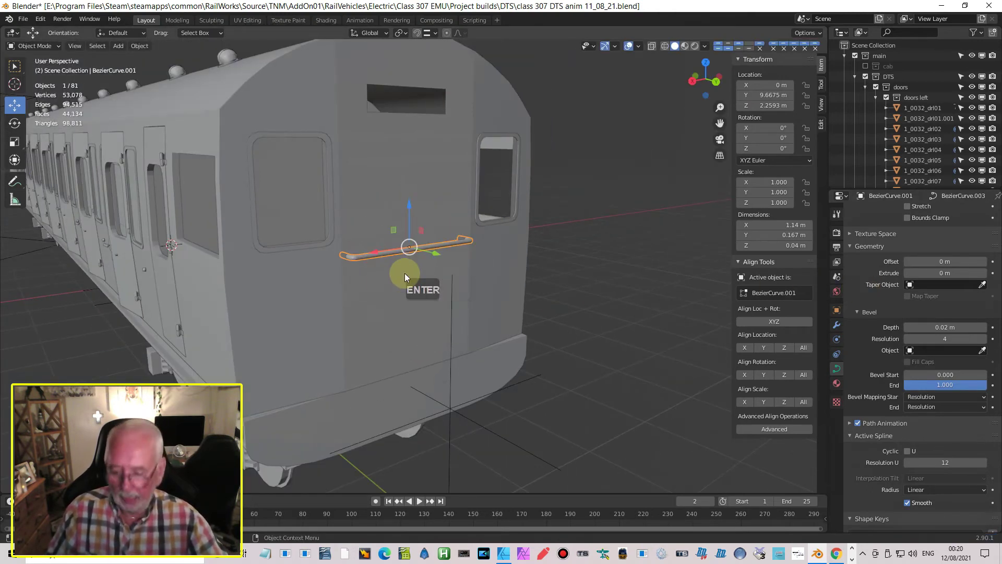
key(ctrl+KP_1)
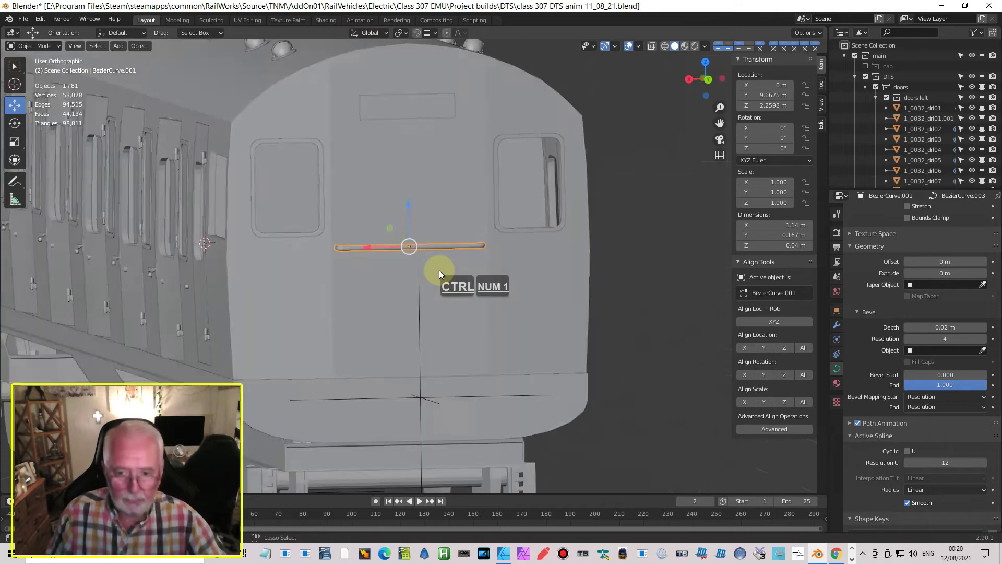
key(r)
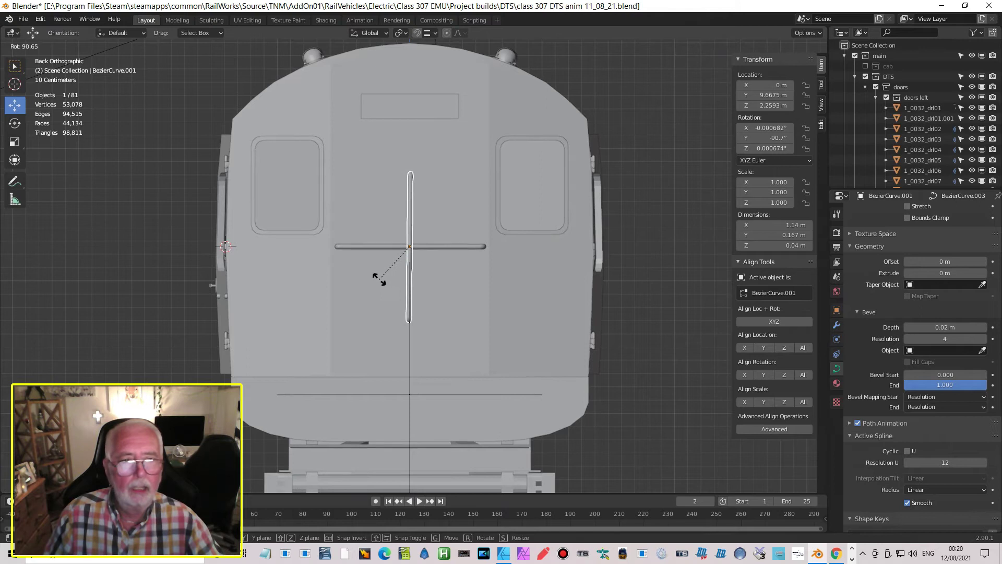
click(406, 282)
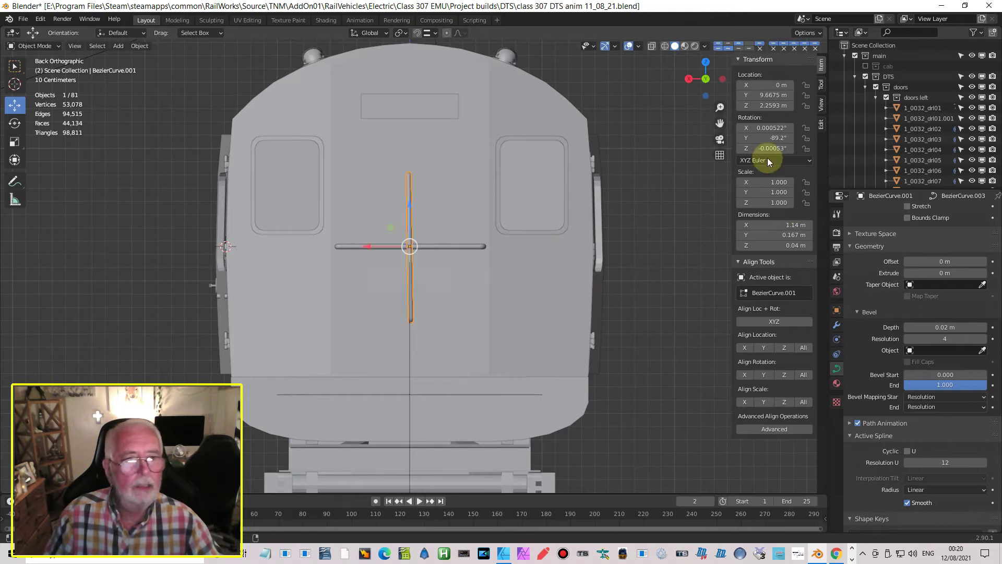
click(789, 138)
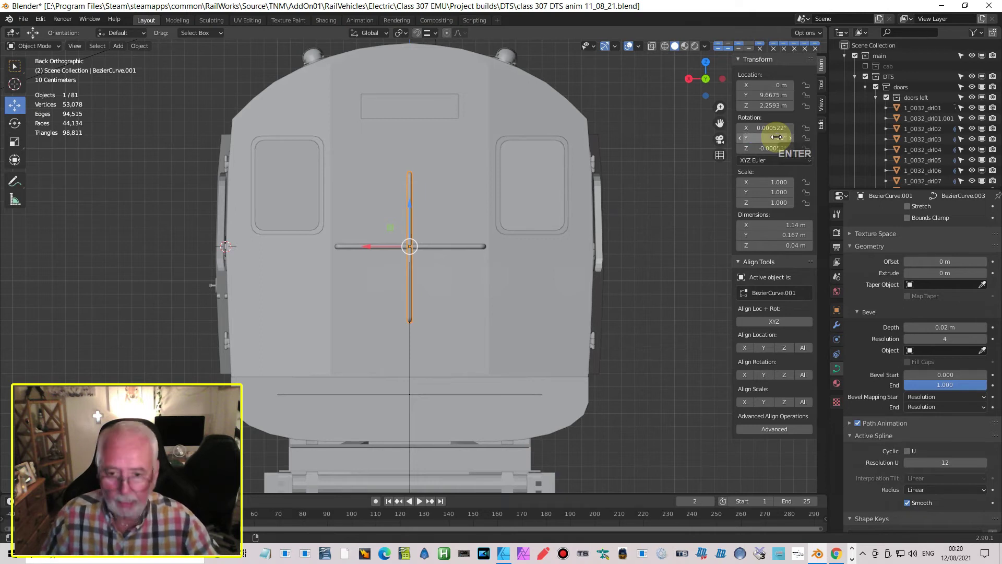
- Move the upright handrail to the cab front's outer edge at about X 1.27 m and lower it to about Z 1.79 m
drag(372, 243, 202, 249)
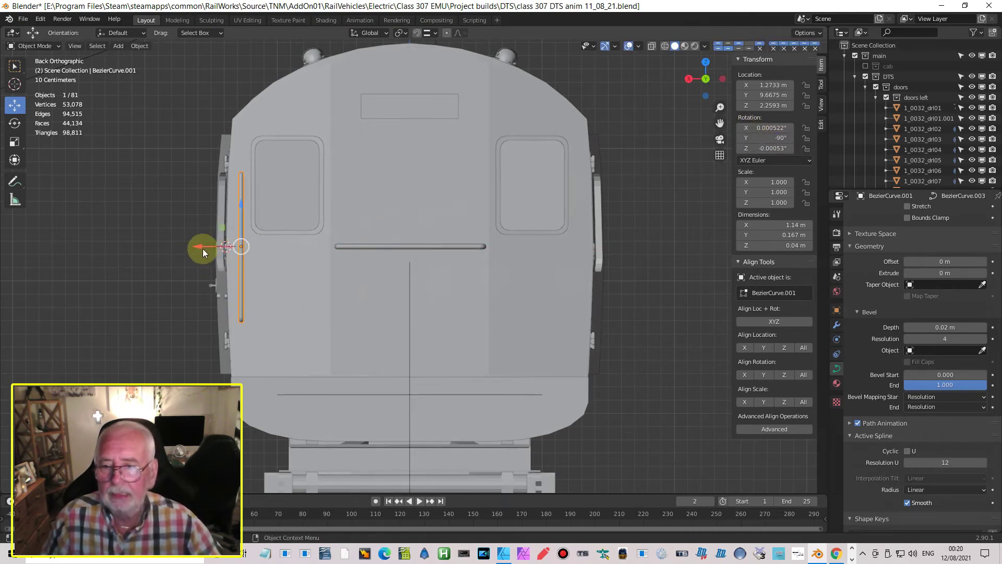
drag(242, 208, 239, 264)
middle_drag(245, 274, 382, 419)
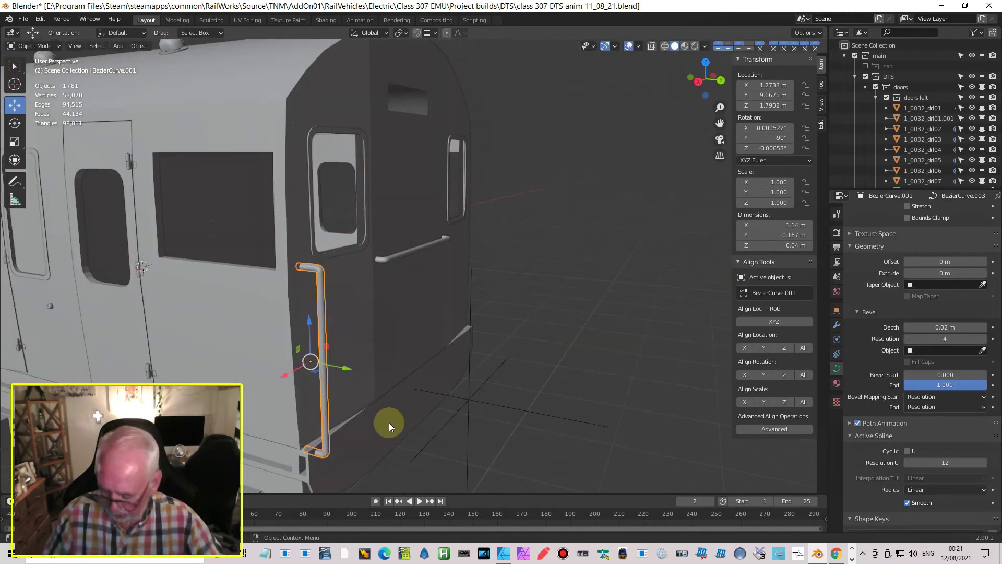
- In Edit Mode, shorten the upright handrail by scaling all its control points along Z to about 0.74
key(Tab)
shift+middle_drag(358, 360, 394, 271)
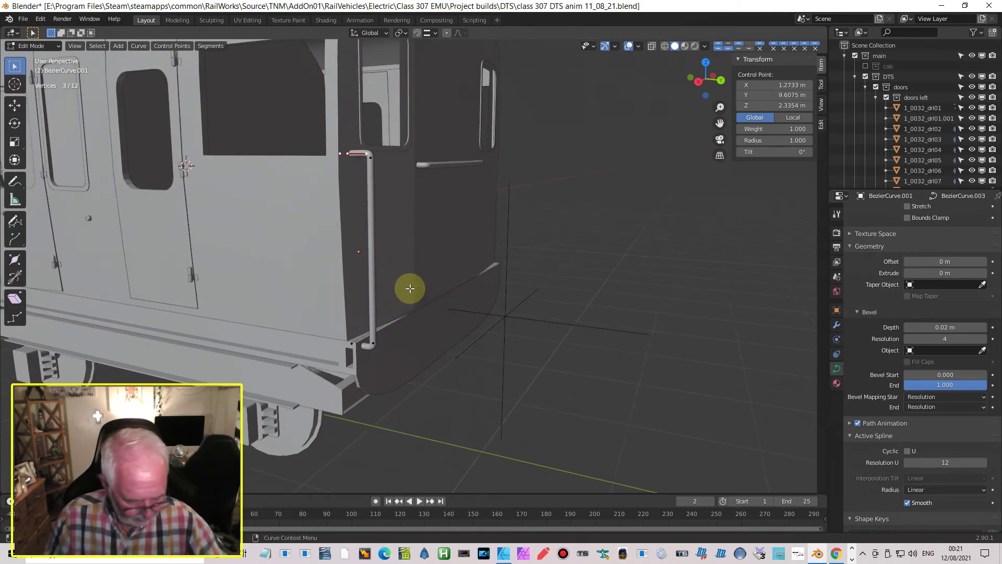
key(KP_3)
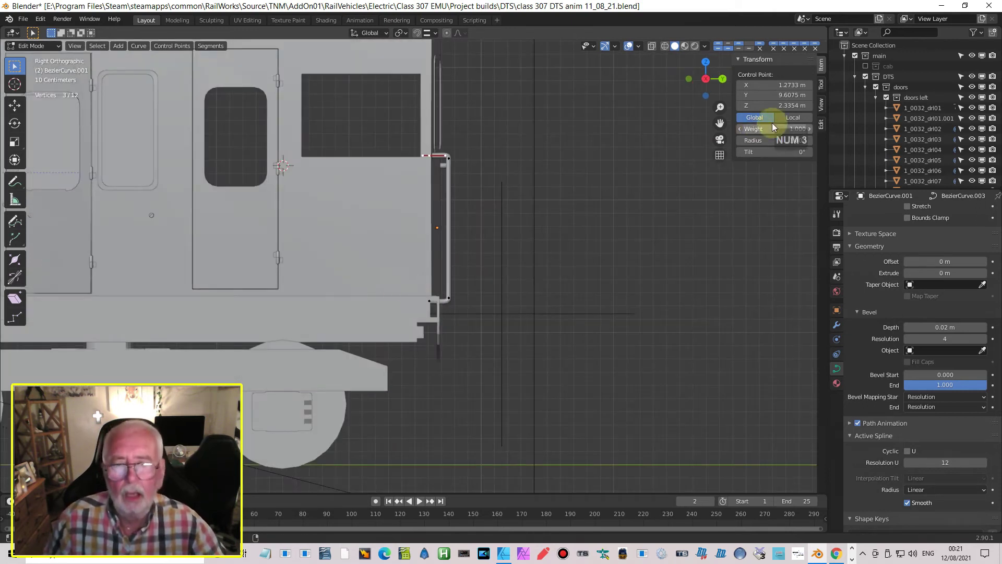
key(a)
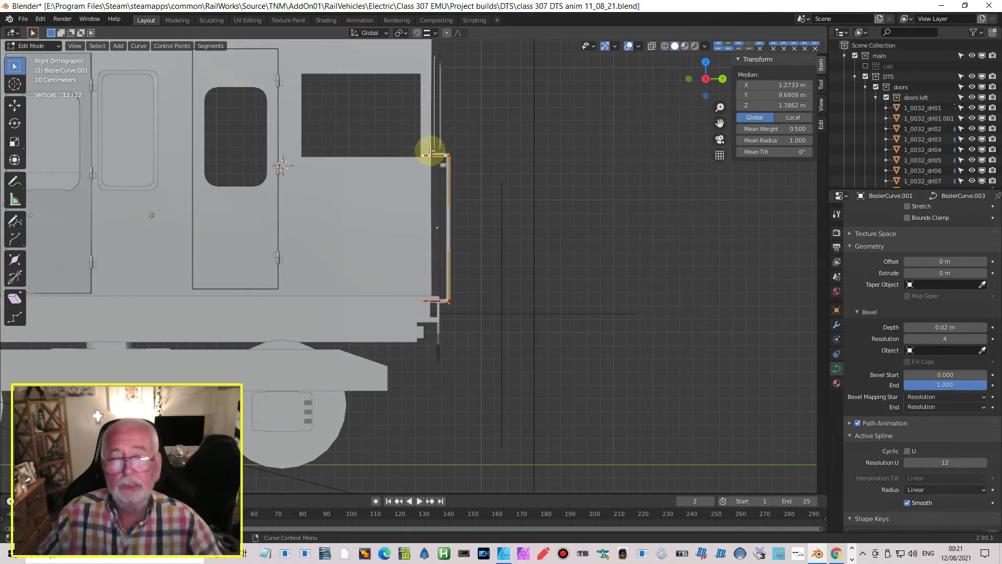
scroll(459, 170, up, 4)
shift+middle_drag(508, 182, 473, 249)
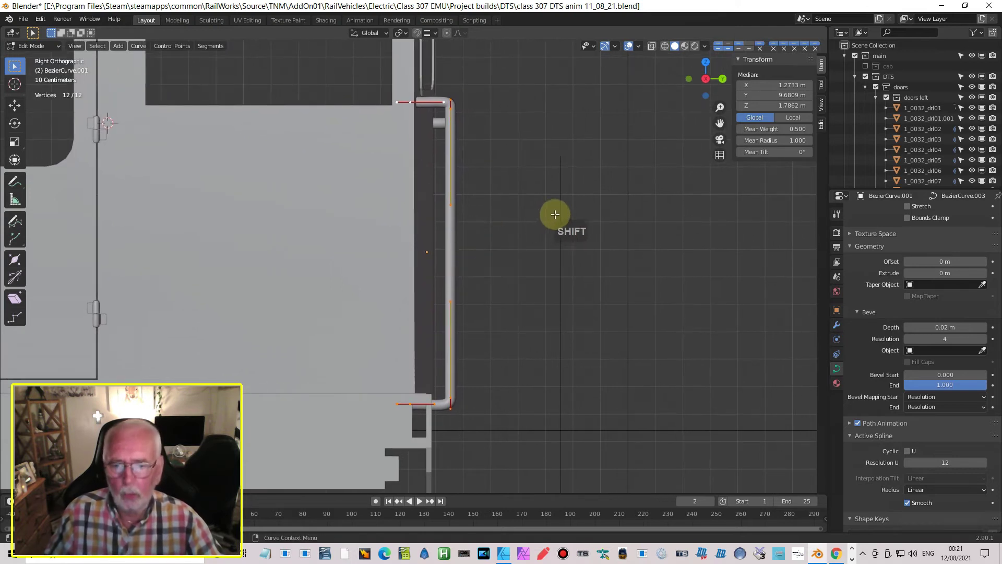
key(s)
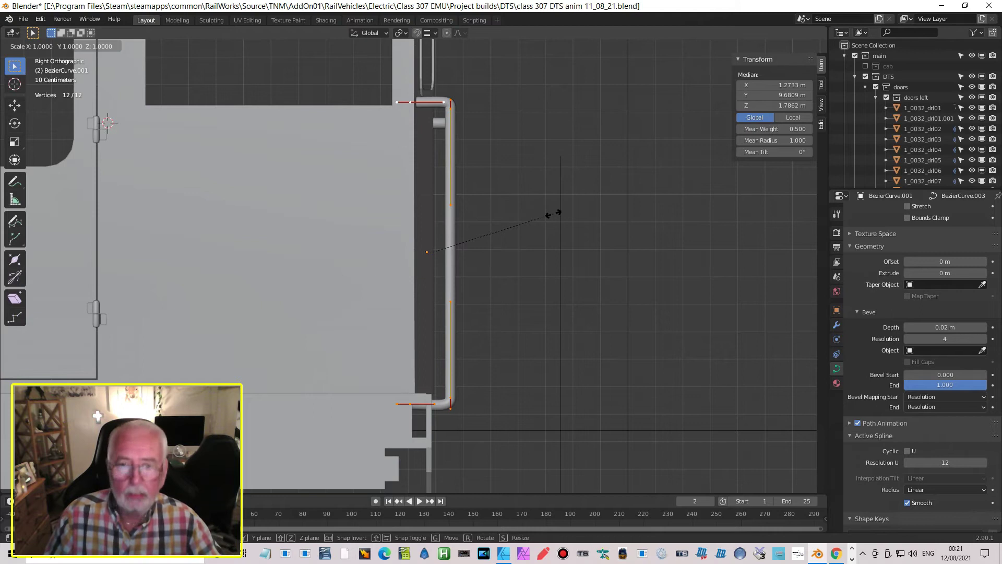
key(z)
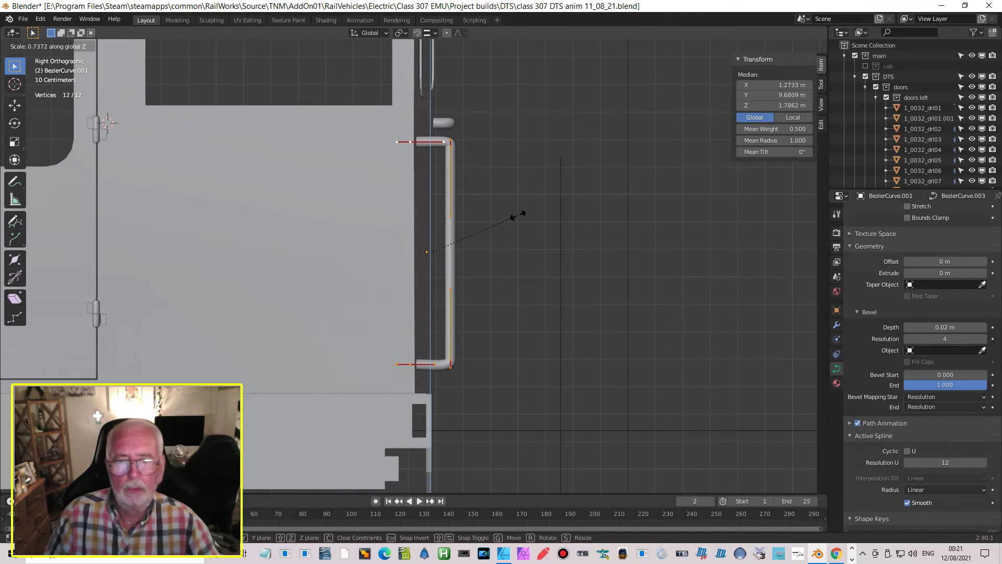
click(518, 216)
- Move all the upright handrail's control points about 0.05 m along Y toward the cab front
middle_drag(517, 217, 525, 269)
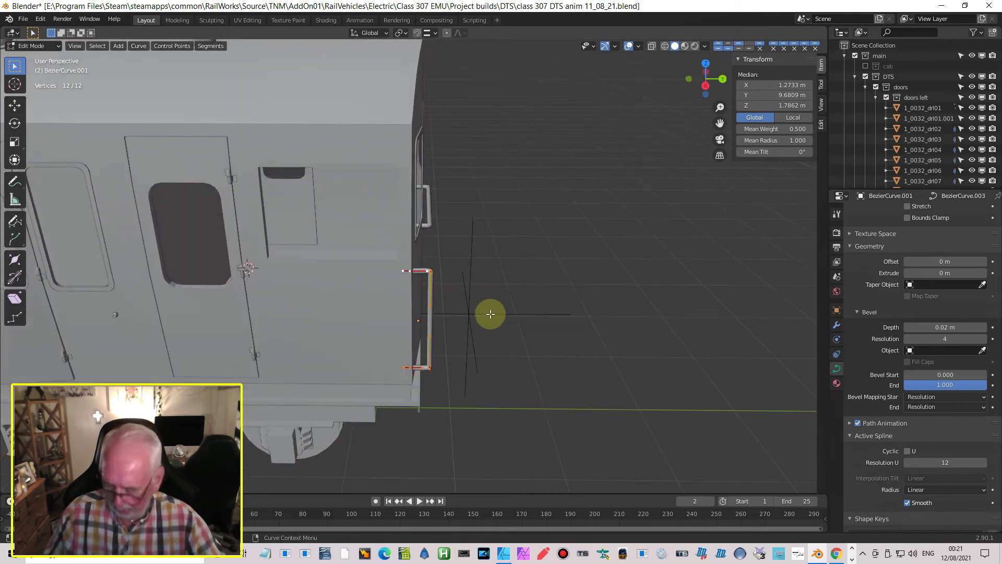
scroll(482, 307, up, 3)
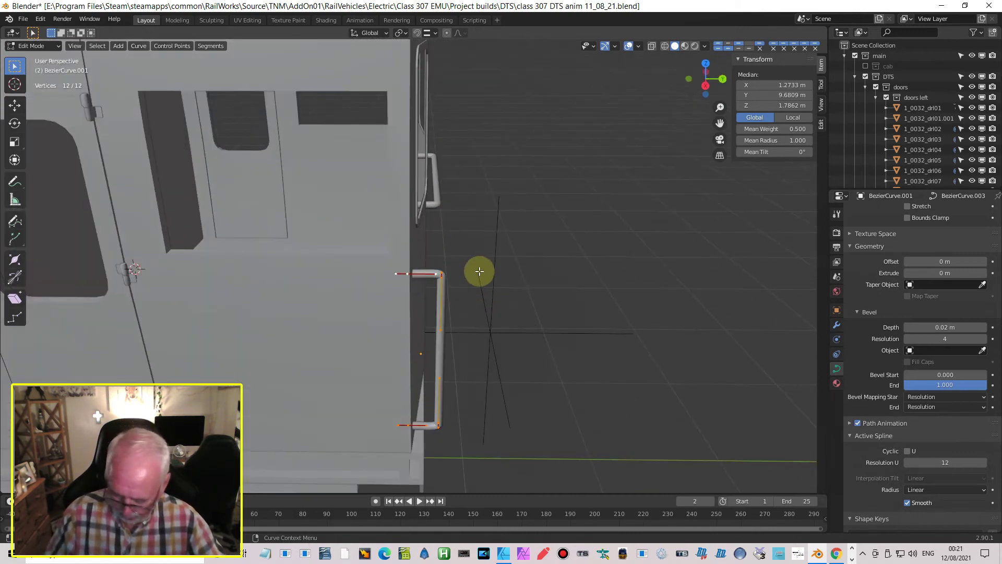
key(g)
key(y)
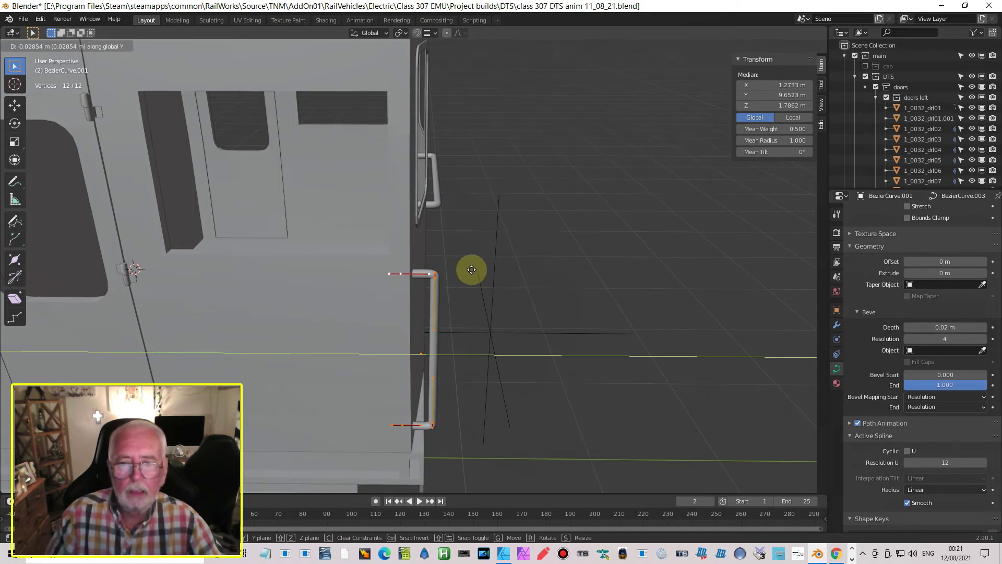
click(465, 268)
- Examine from several angles how the upright handrail's ends meet the cab front and whether they poke through the bodywork
middle_drag(481, 262, 425, 327)
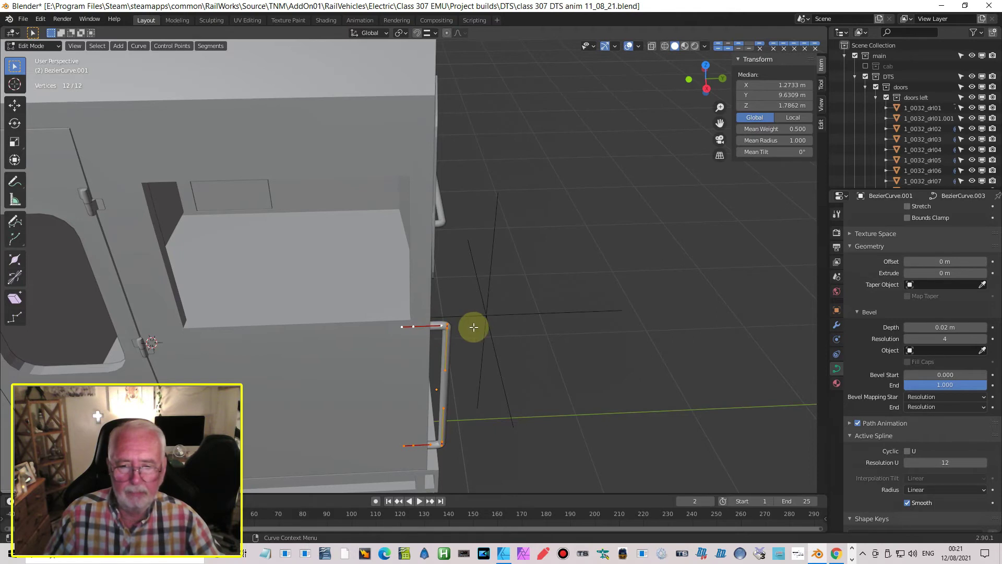
middle_drag(480, 365, 452, 288)
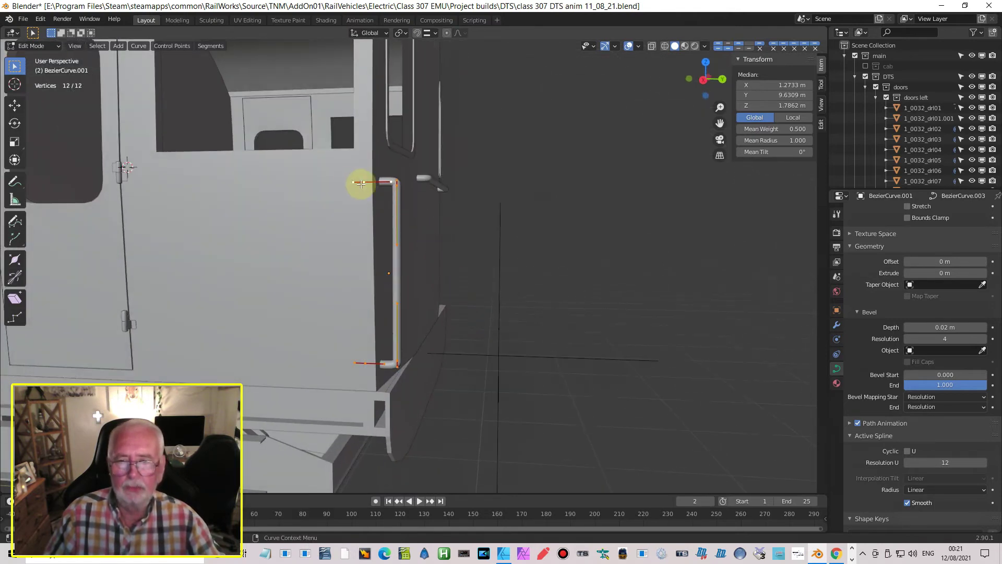
middle_drag(387, 200, 437, 249)
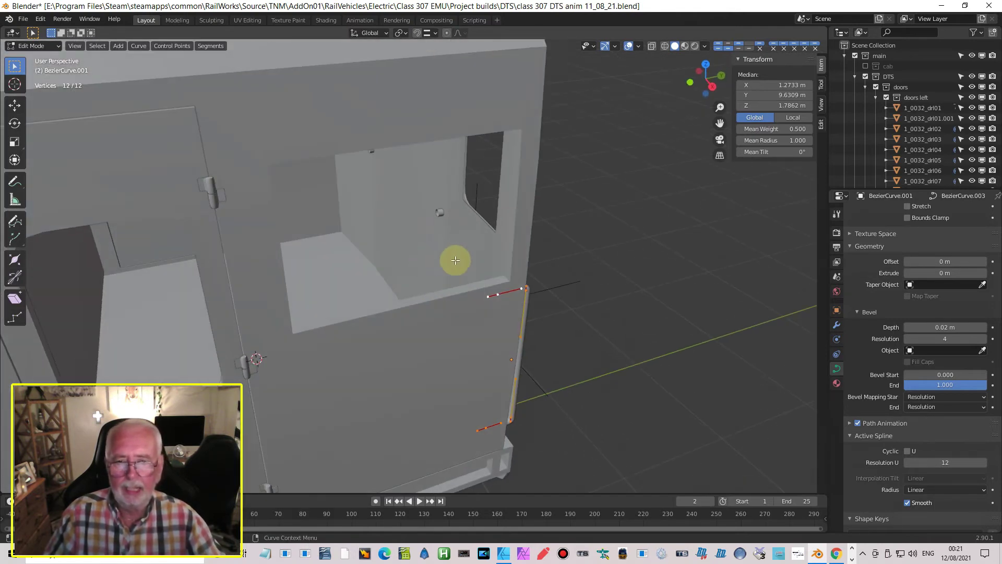
middle_drag(438, 178, 389, 202)
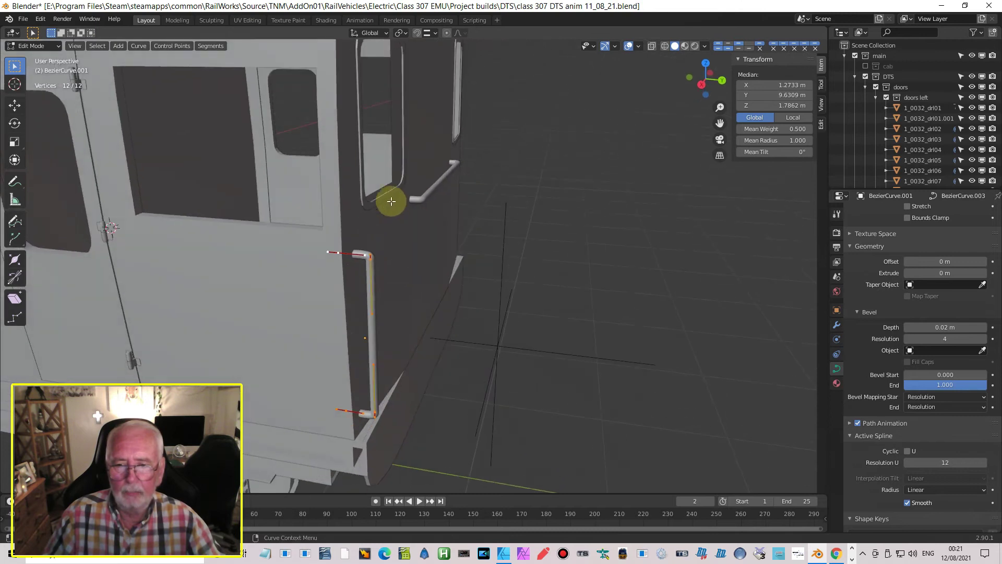
middle_drag(389, 253, 346, 259)
scroll(443, 259, up, 1)
scroll(443, 259, down, 1)
scroll(324, 285, down, 2)
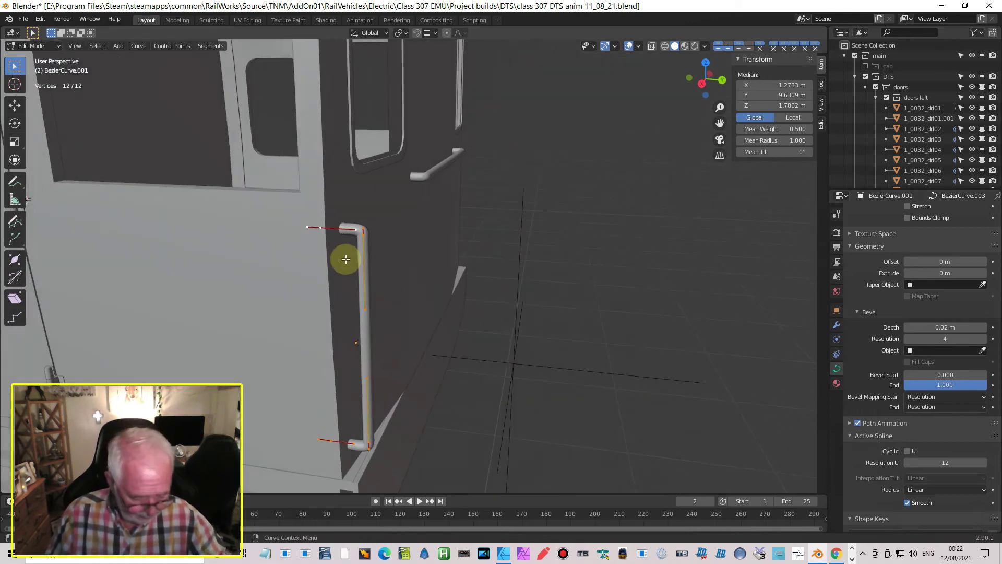
- Shorten the handles of the upright handrail's upper end control point by scaling them along Y in the side view
key(KP_3)
scroll(371, 251, up, 2)
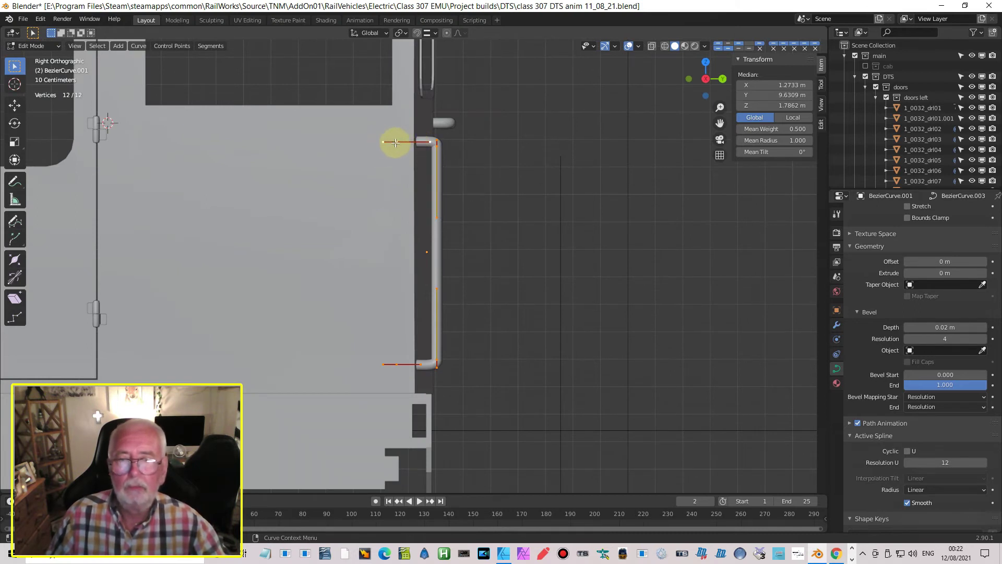
click(416, 142)
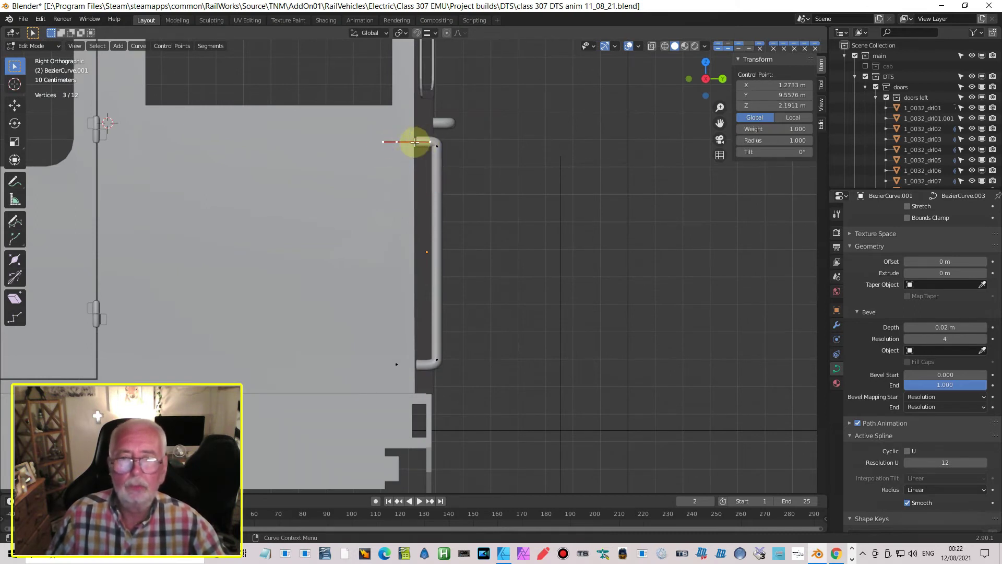
click(383, 141)
shift+click(394, 142)
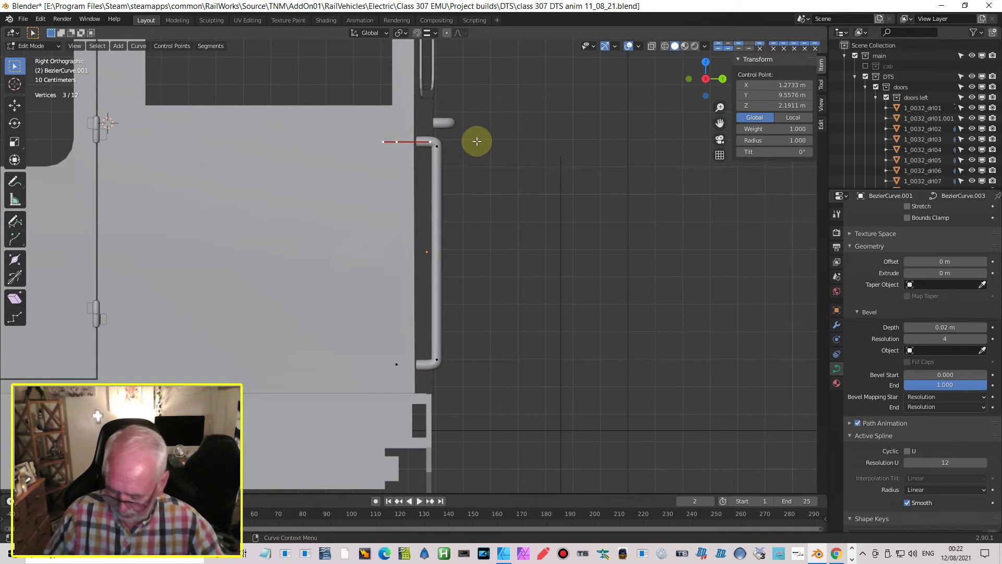
key(s)
key(y)
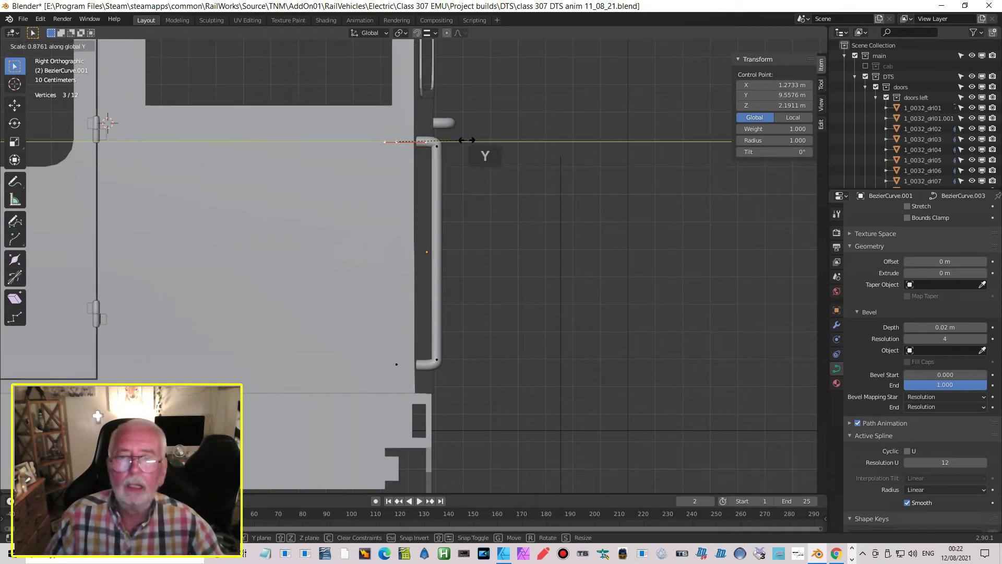
click(422, 140)
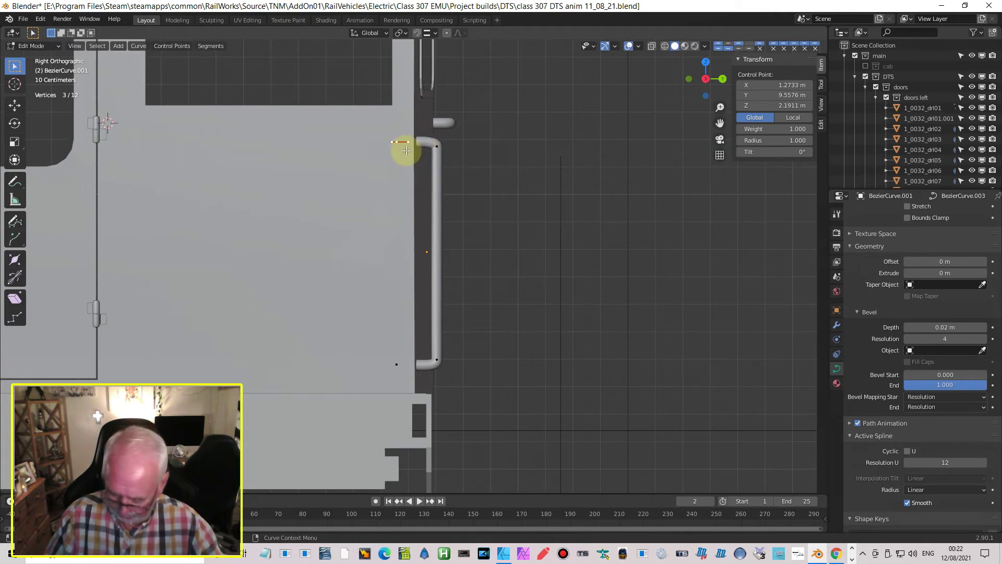
- Move the upright handrail's upper end control point about 0.05 m along Y toward the cab front
key(g)
key(y)
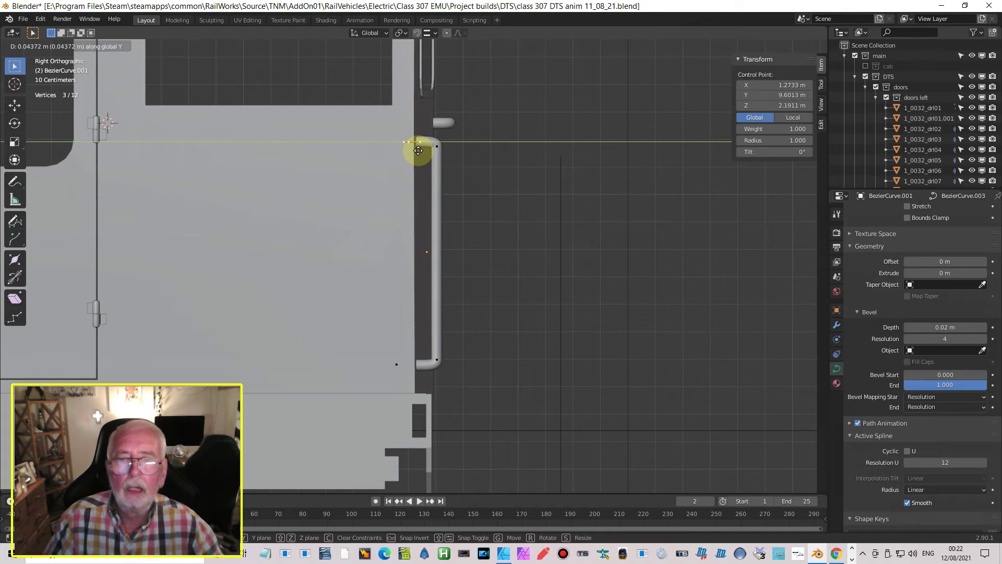
click(421, 151)
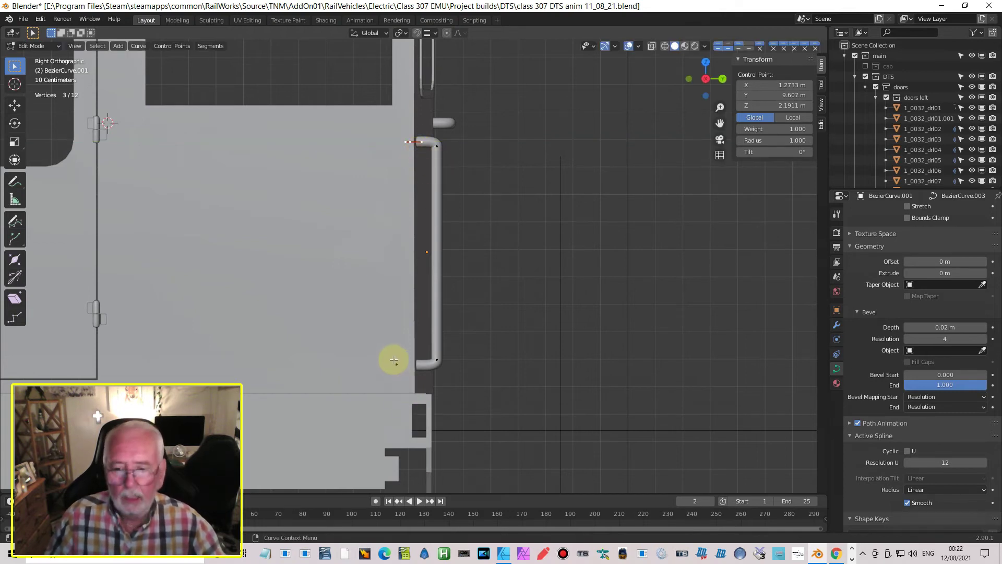
- Shorten the handles of the upright handrail's lower end control point along Y and move the point about 0.04 m along Y toward the cab front
click(396, 365)
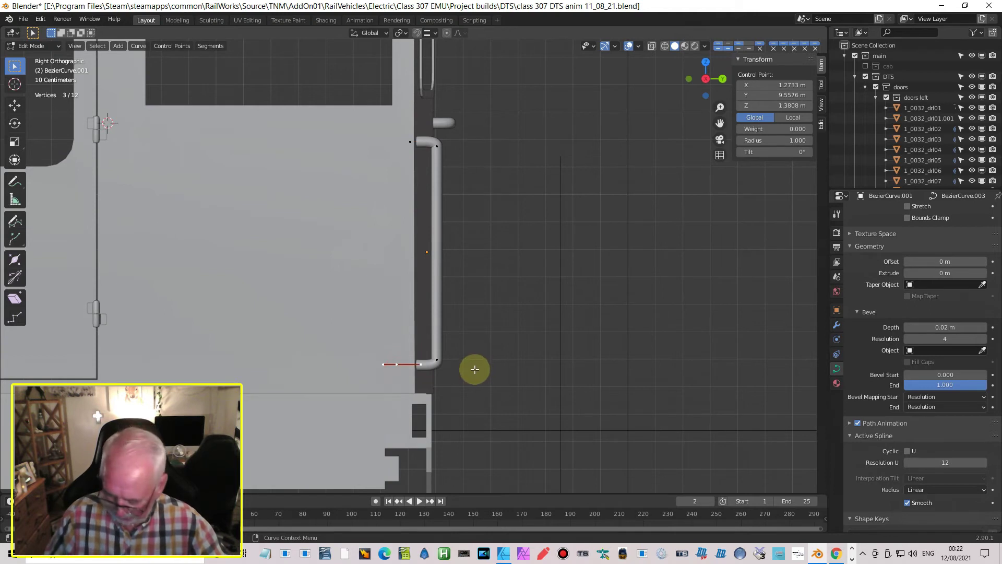
key(s)
key(y)
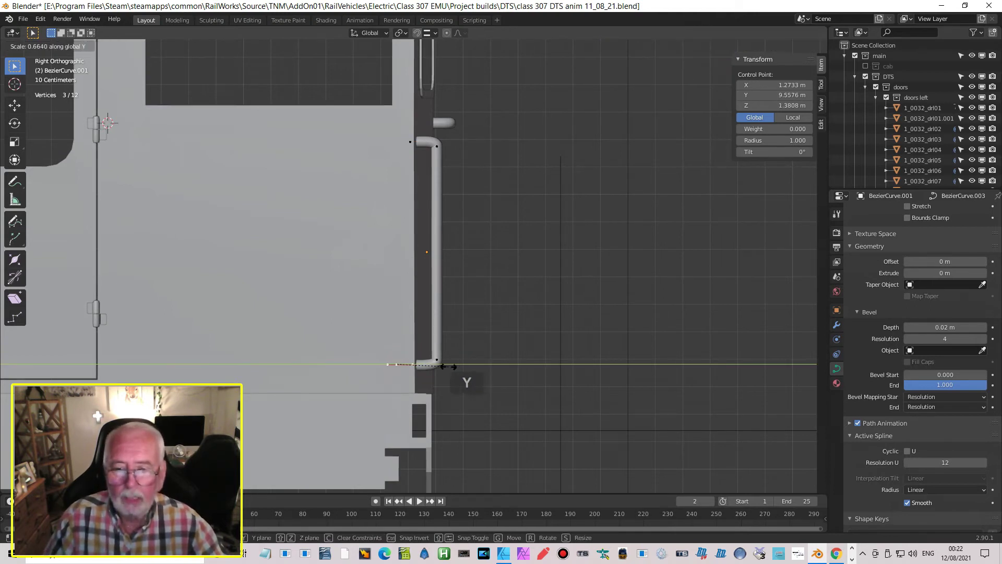
click(417, 366)
key(g)
key(y)
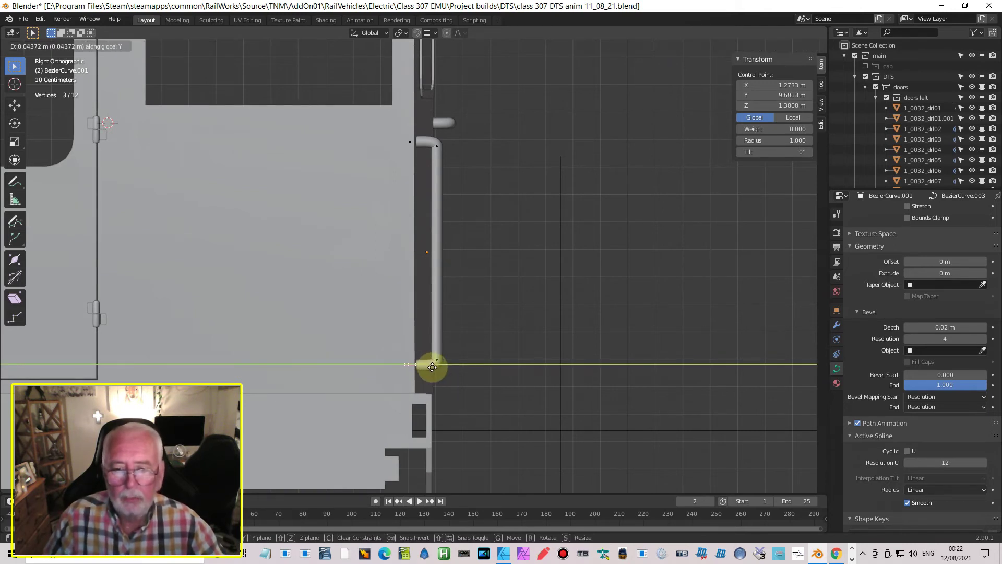
click(432, 366)
middle_drag(432, 362, 416, 319)
scroll(421, 329, up, 4)
scroll(413, 326, down, 2)
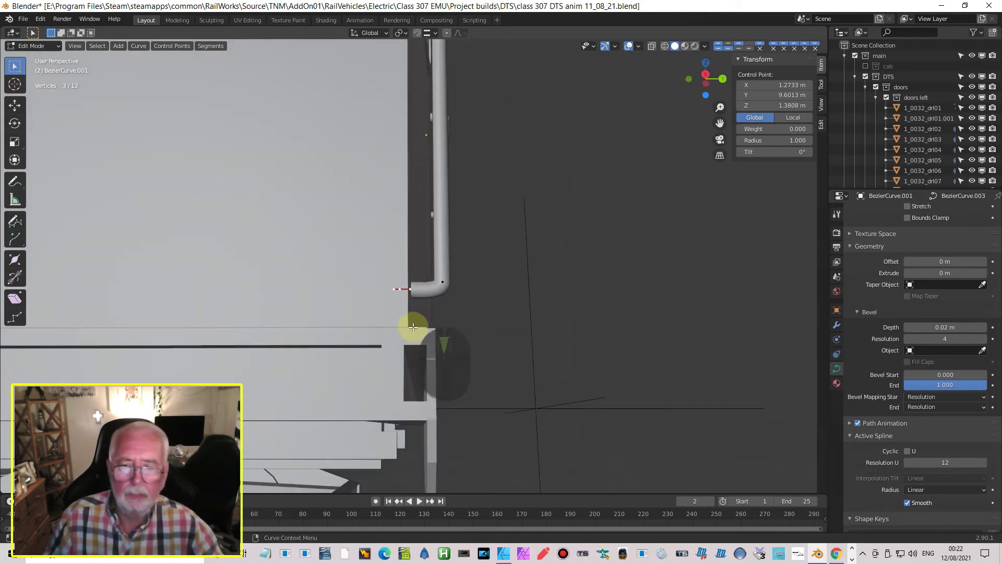
key(Tab)
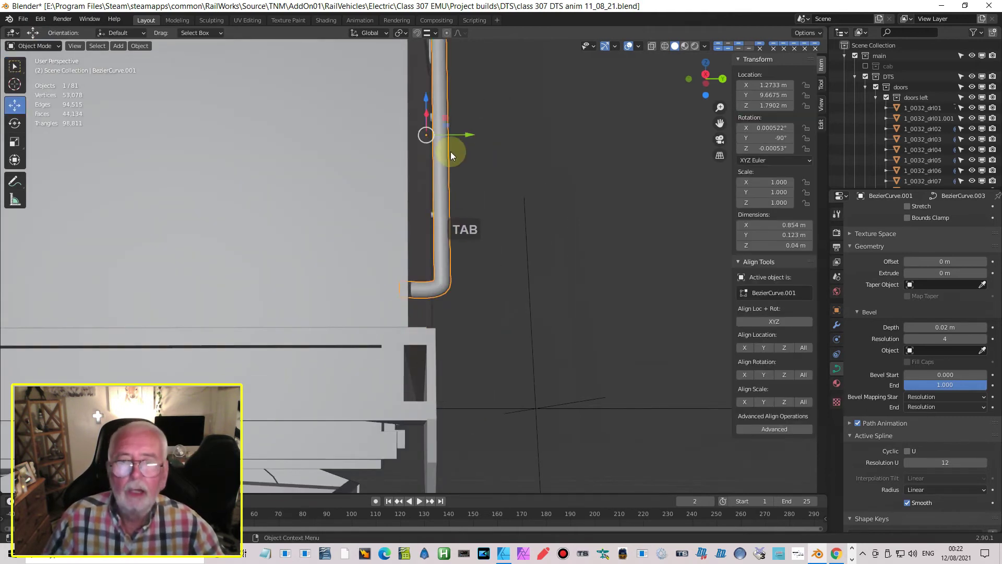
drag(462, 134, 458, 137)
middle_drag(456, 290, 429, 228)
key(ctrl+z)
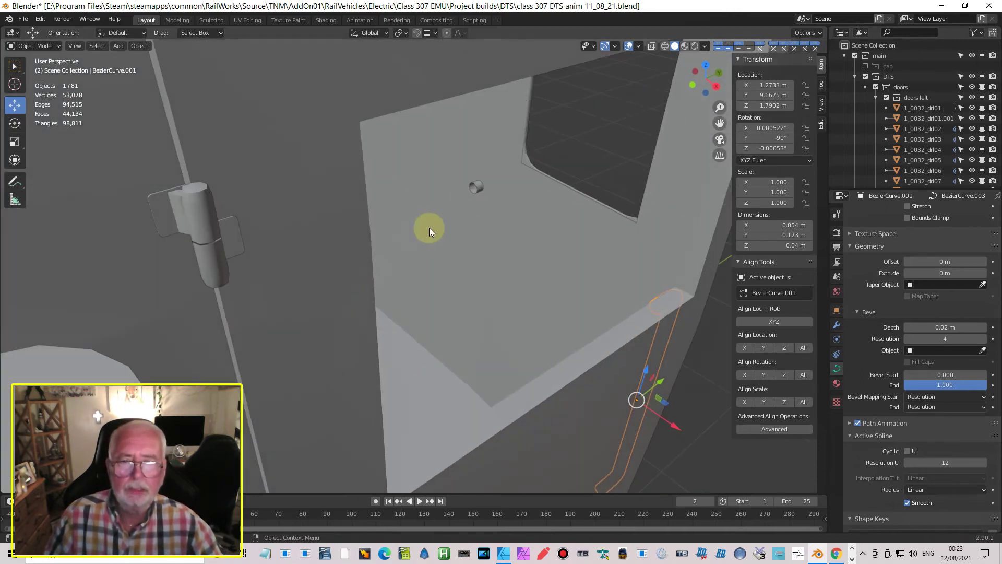
- In Edit Mode, select both end control points of the horizontal handrail and shorten their handles by scaling along Y
click(481, 183)
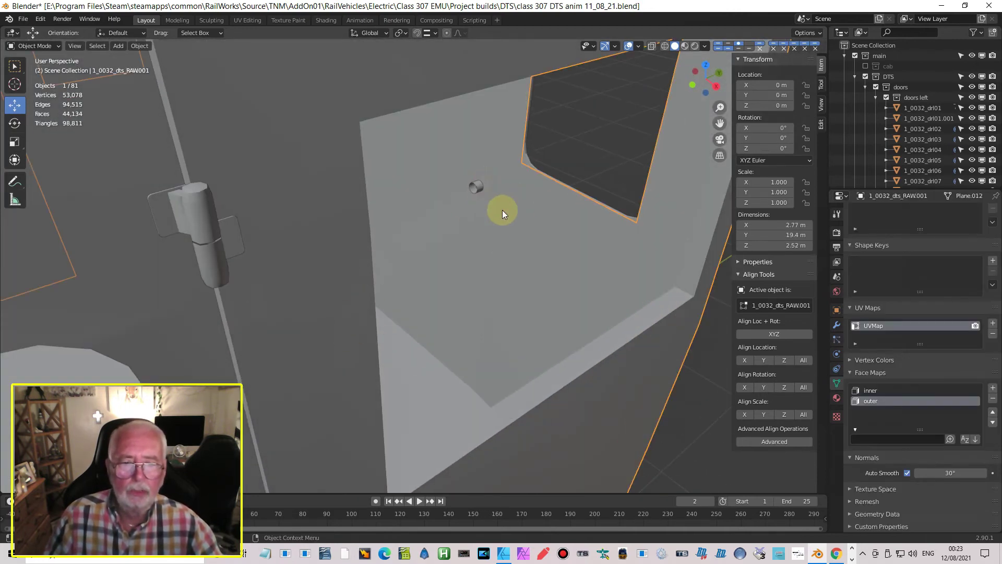
click(473, 188)
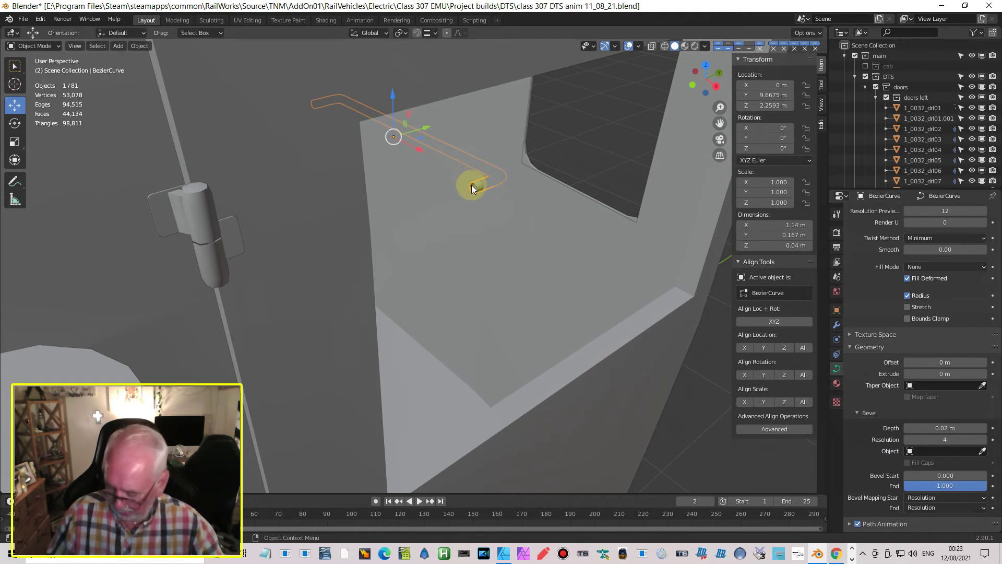
key(Tab)
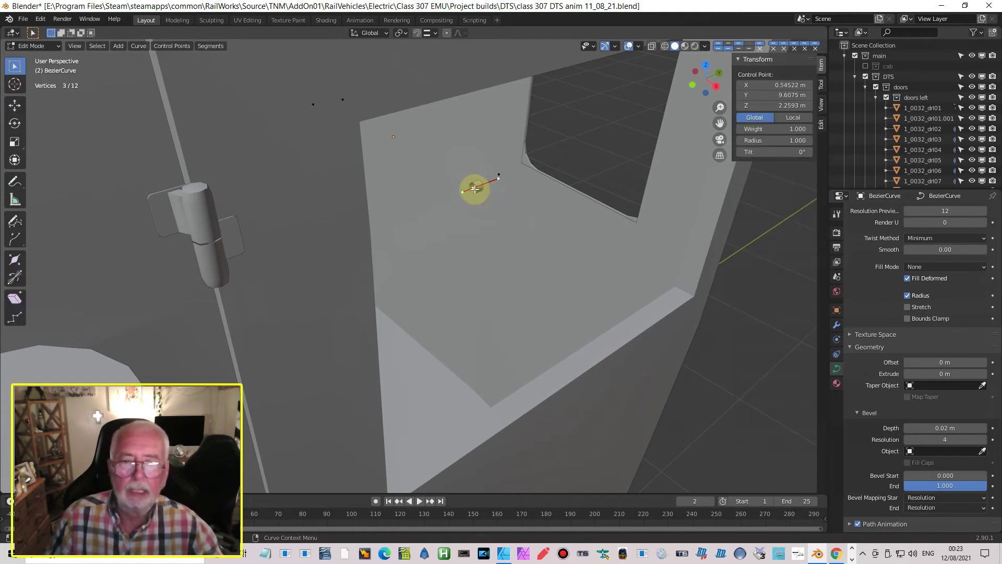
shift+click(474, 188)
shift+click(474, 188)
middle_drag(459, 159, 450, 155)
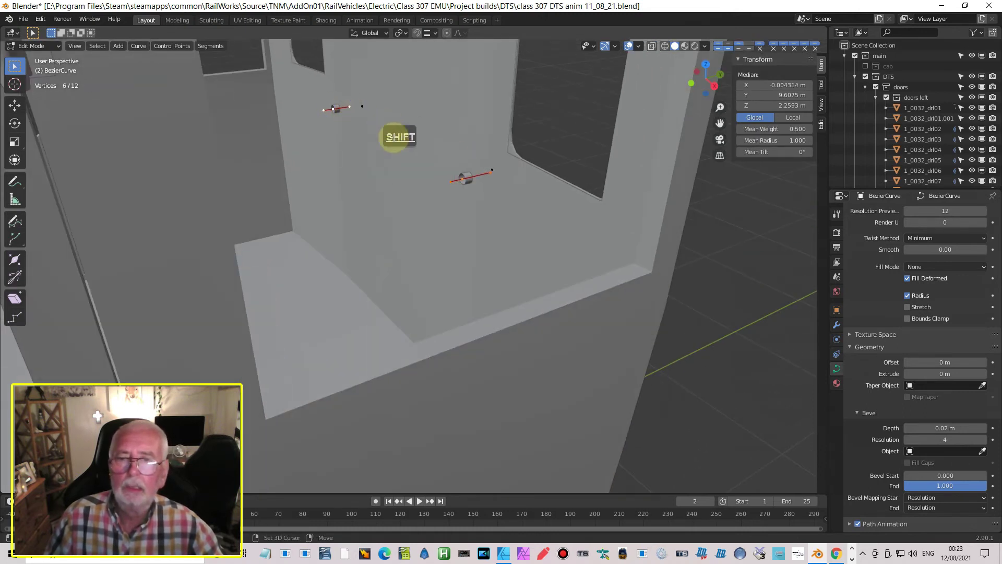
key(s)
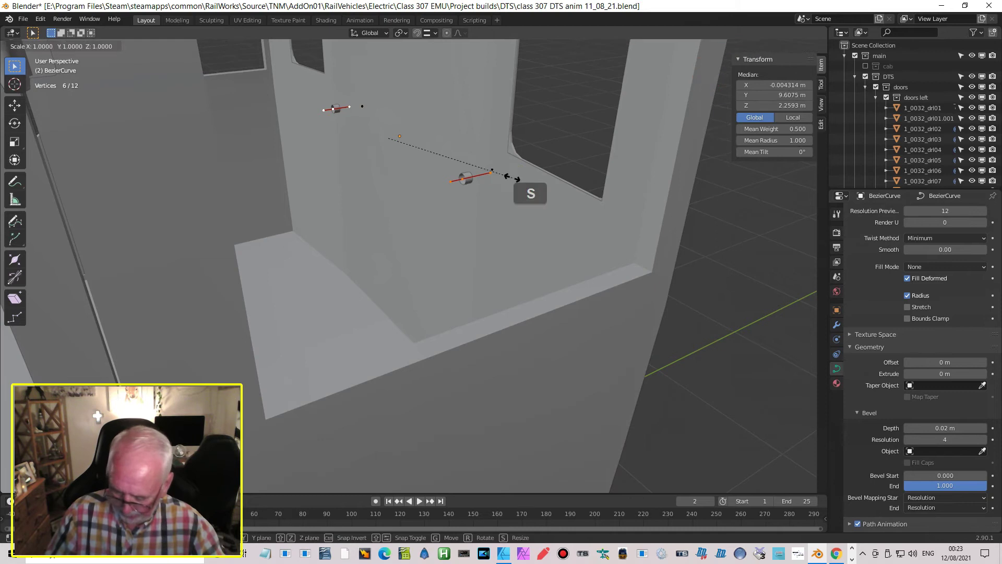
key(y)
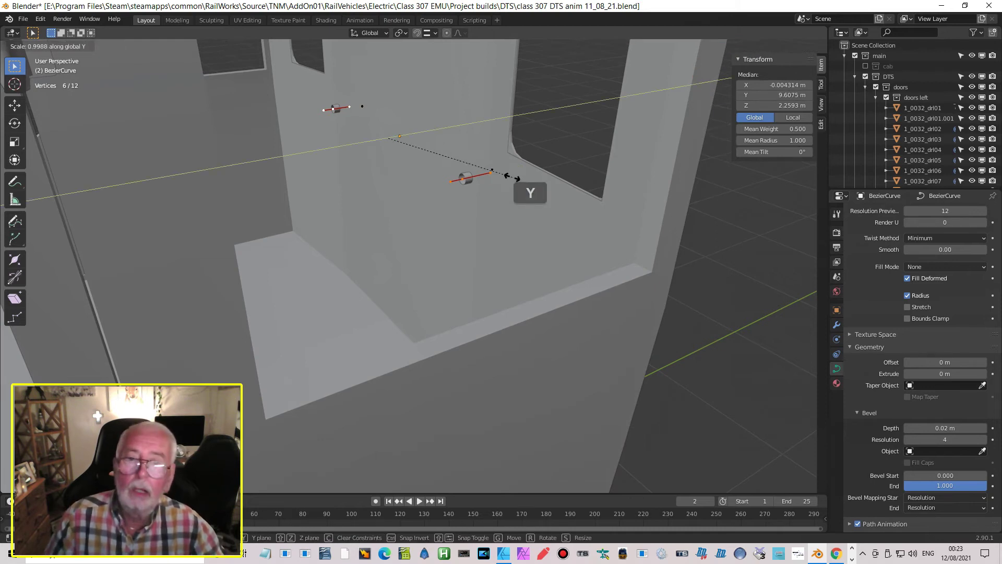
click(403, 136)
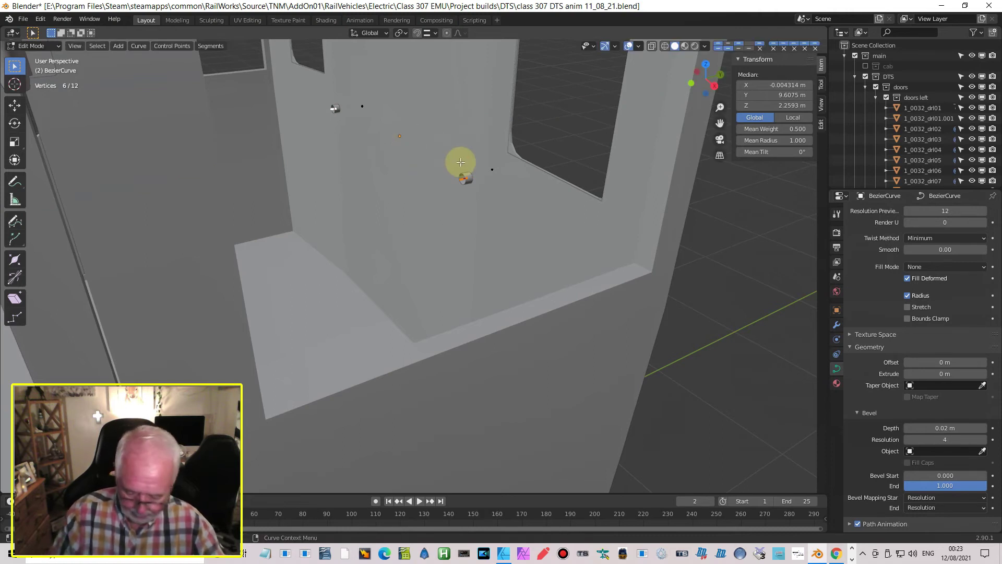
- Move the horizontal handrail's two end control points about 0.05 m along Y toward the cab front and return to Object Mode
key(g)
key(y)
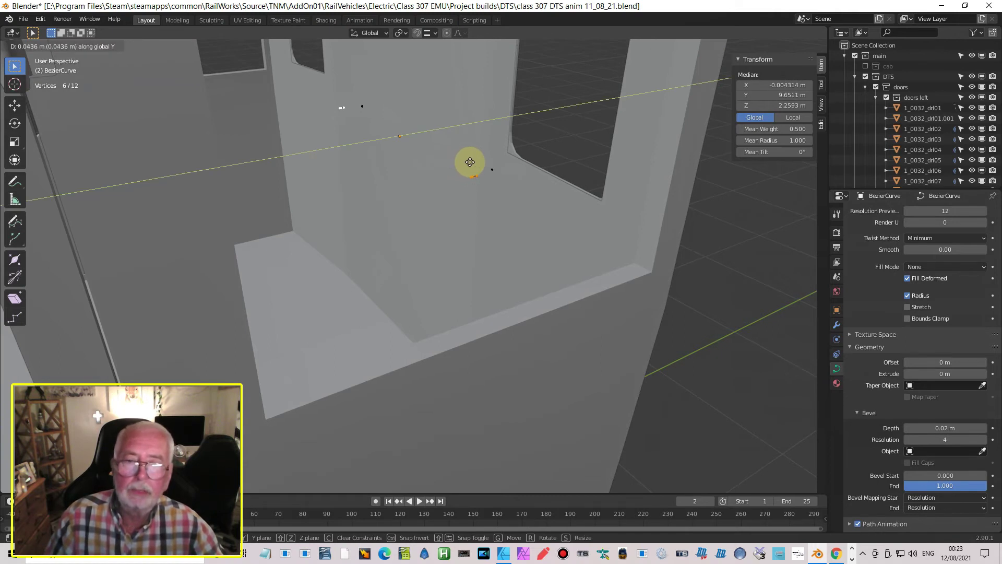
click(471, 162)
middle_drag(474, 168, 441, 179)
scroll(349, 205, down, 5)
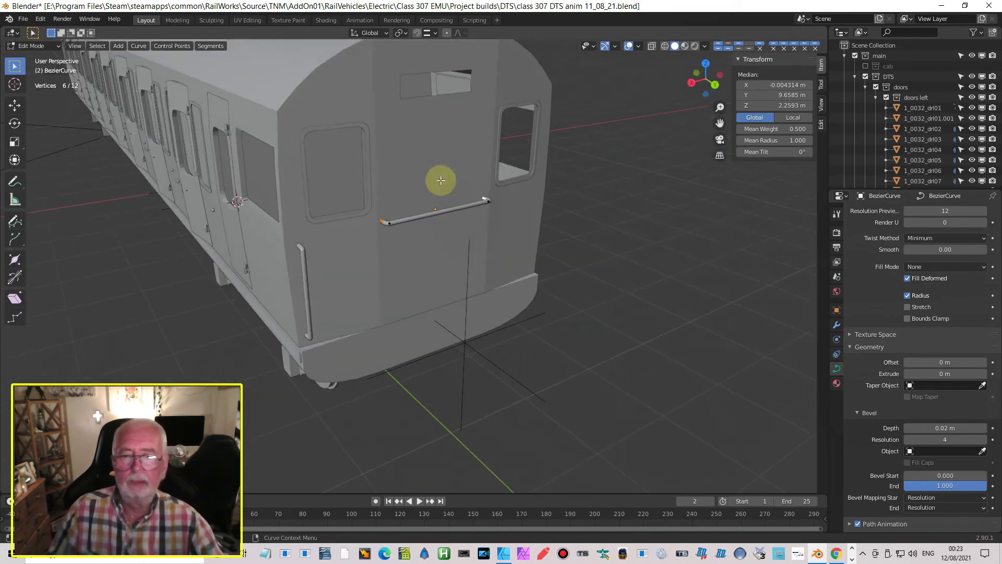
key(Tab)
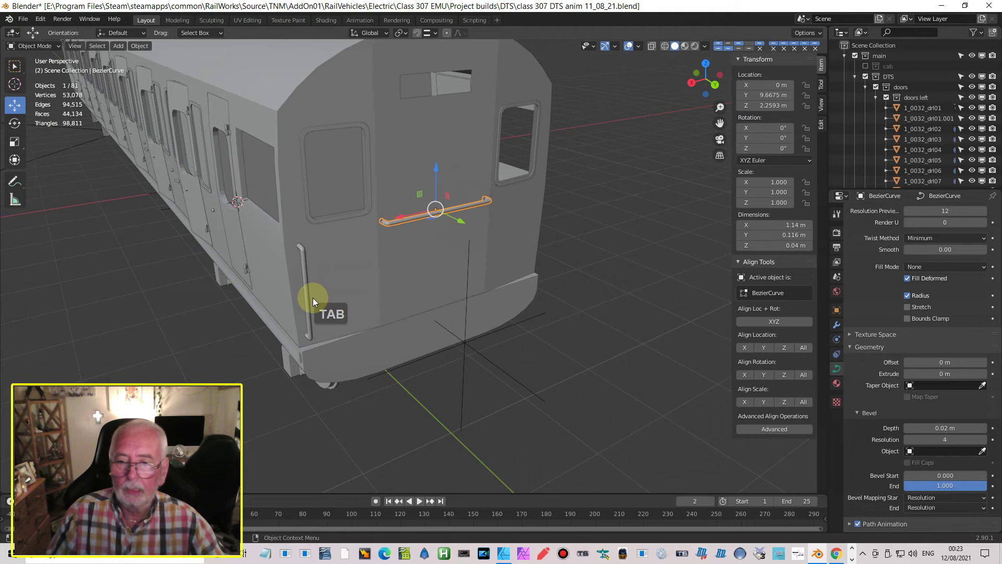
- Duplicate the upright handrail in place and set the copy's X location to -1.27326 m on the opposite side of the cab front
click(308, 301)
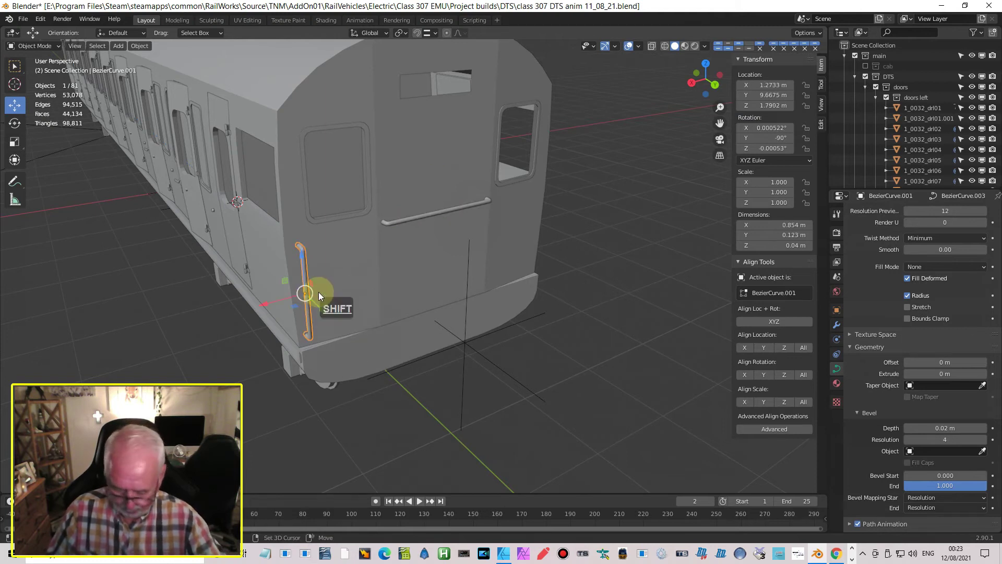
key(shift+d)
key(Return)
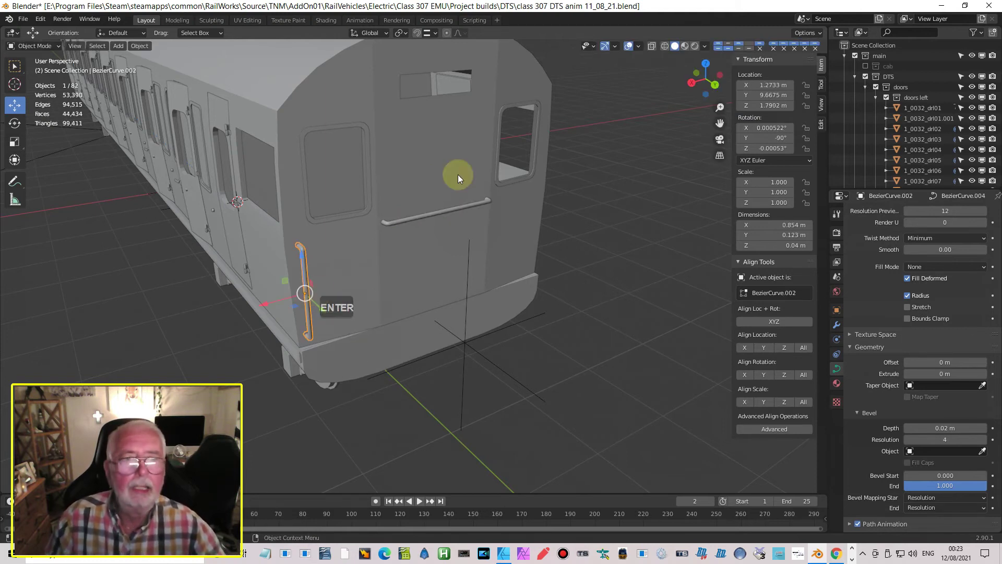
click(736, 85)
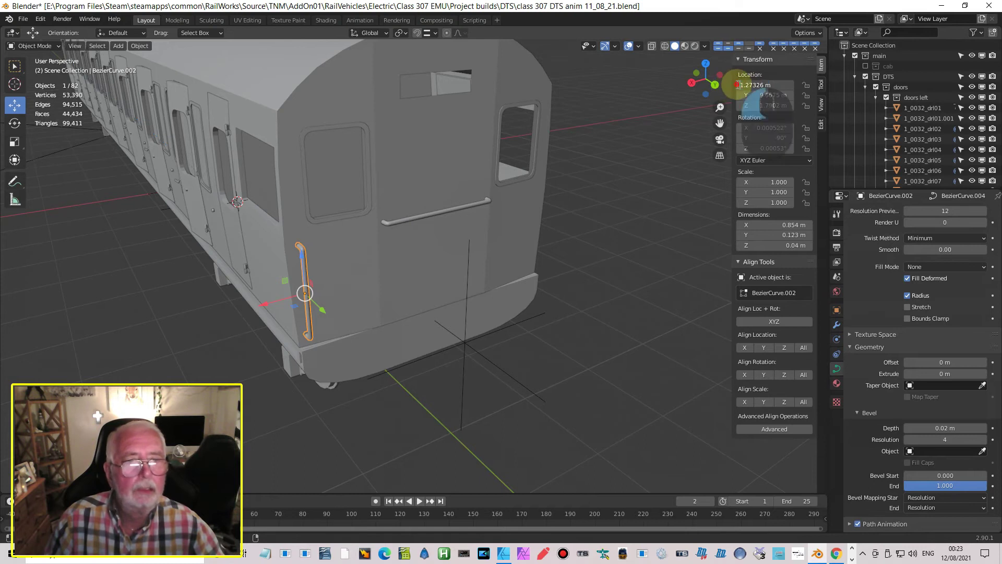
text(-)
key(Return)
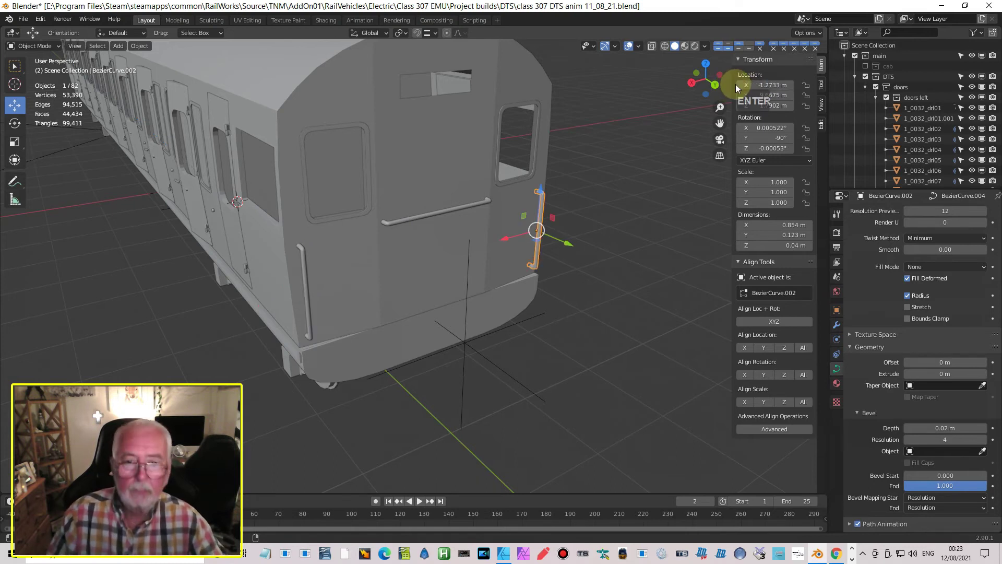
- Raise the horizontal handrail about 0.08 m along Z on the cab front
middle_drag(575, 204, 549, 240)
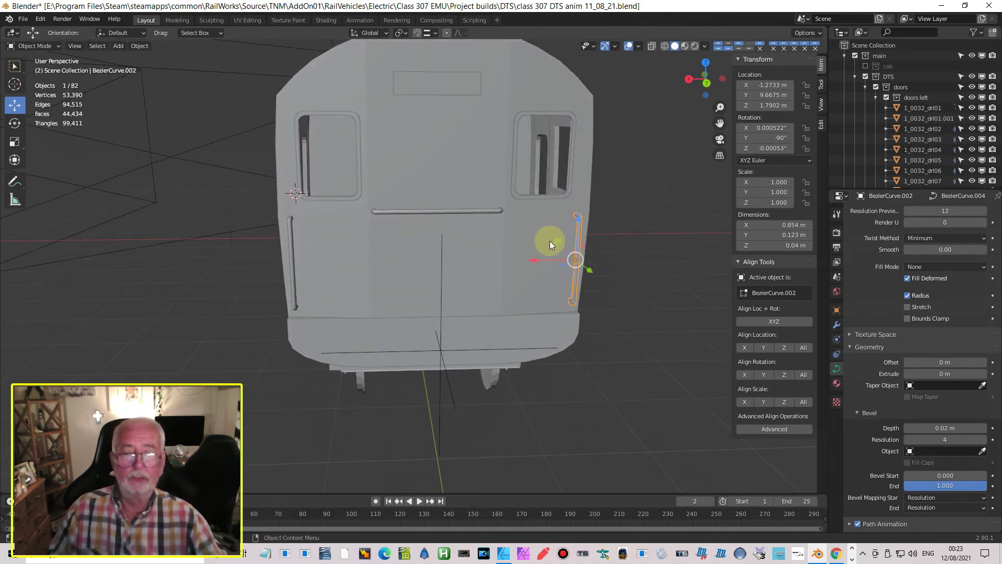
click(425, 212)
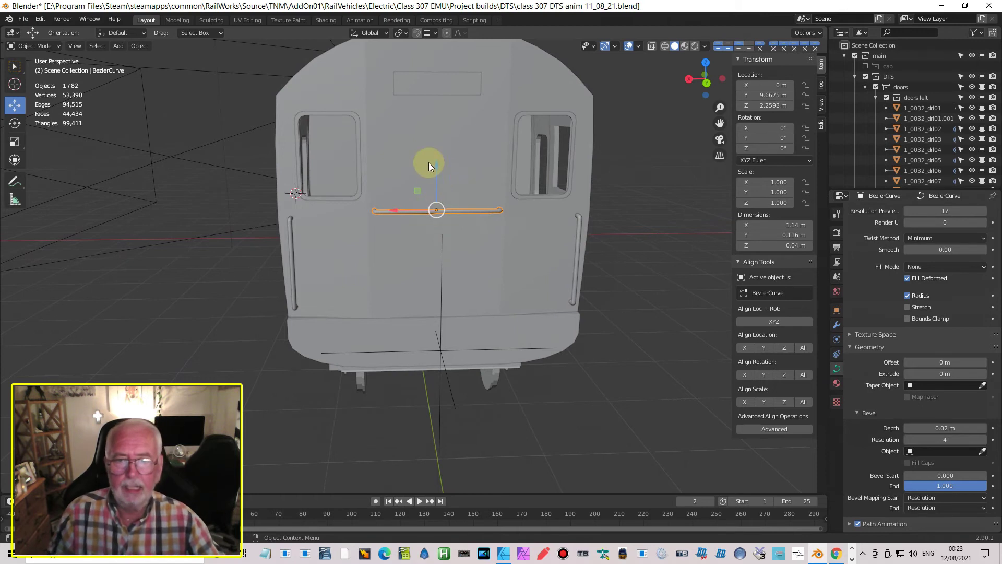
drag(437, 167, 436, 152)
- Show the model with Material Preview shading and examine the three handrails on the cab front from several angles
middle_drag(506, 228, 634, 61)
scroll(541, 242, down, 4)
scroll(524, 233, up, 2)
click(684, 46)
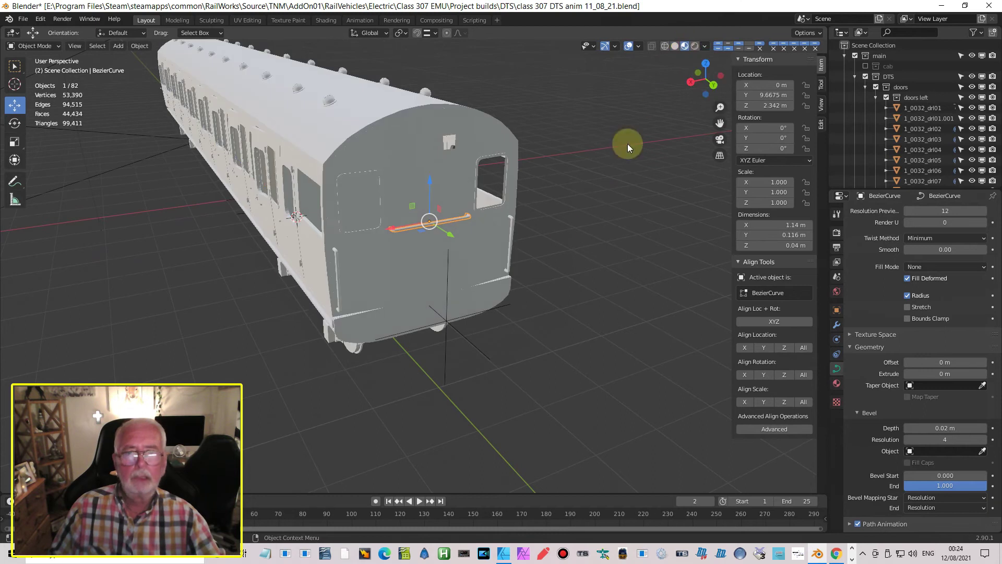
middle_drag(556, 227, 518, 194)
middle_drag(546, 220, 543, 250)
scroll(537, 249, up, 4)
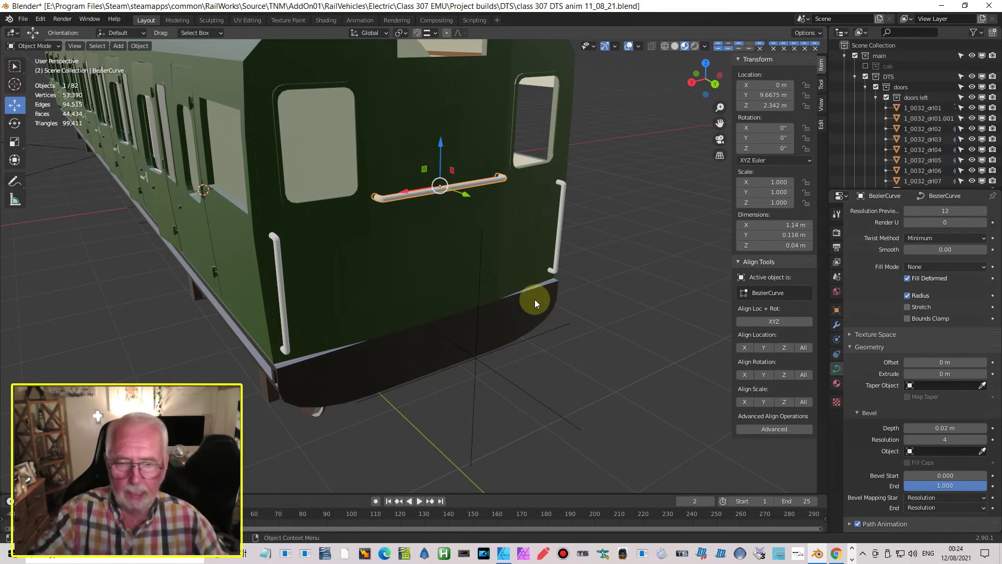
middle_drag(514, 299, 502, 281)
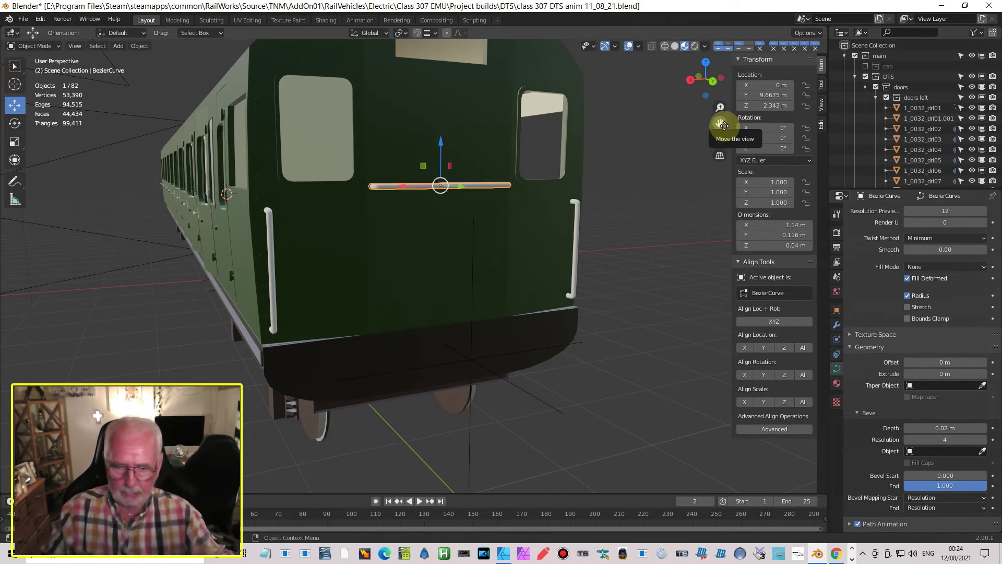
- Move the three handrail curves on the cab front into a new collection named front_handrails
scroll(906, 149, down, 10)
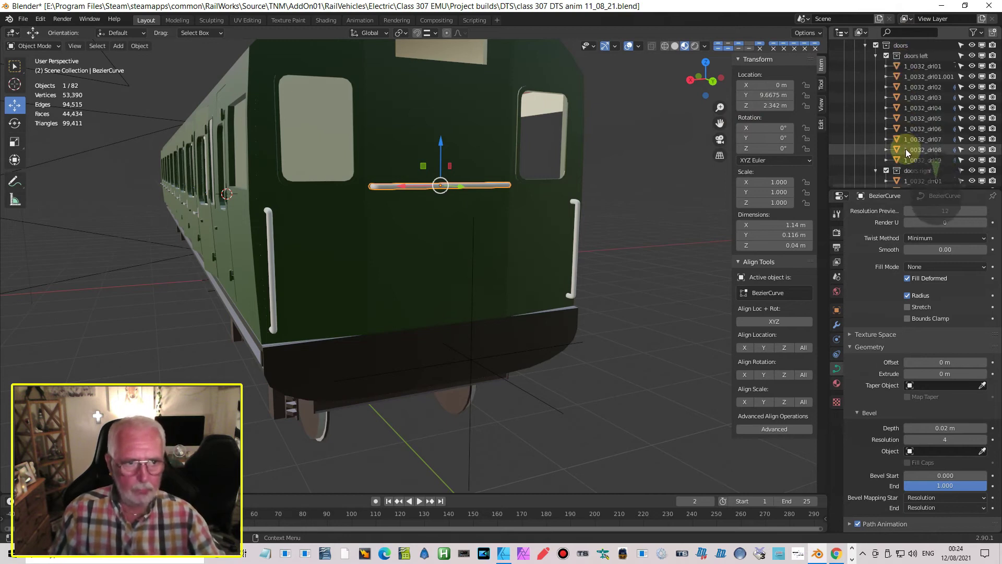
scroll(908, 166, down, 3)
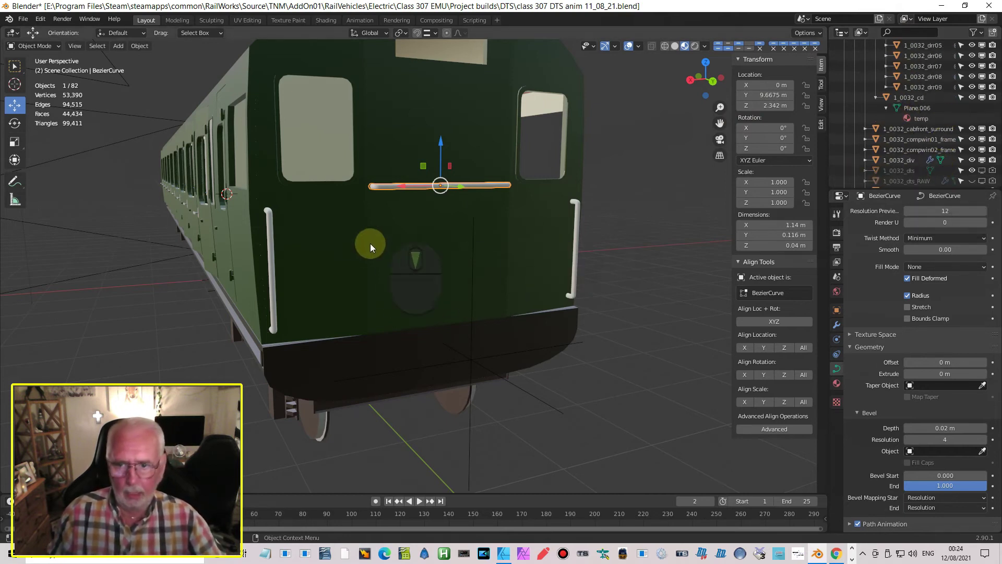
shift+click(278, 280)
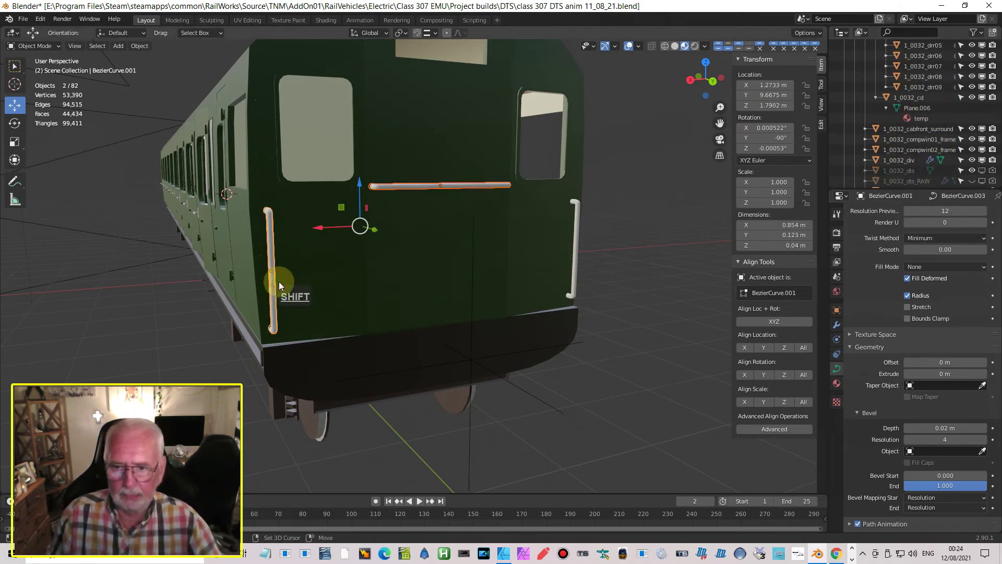
shift+click(572, 272)
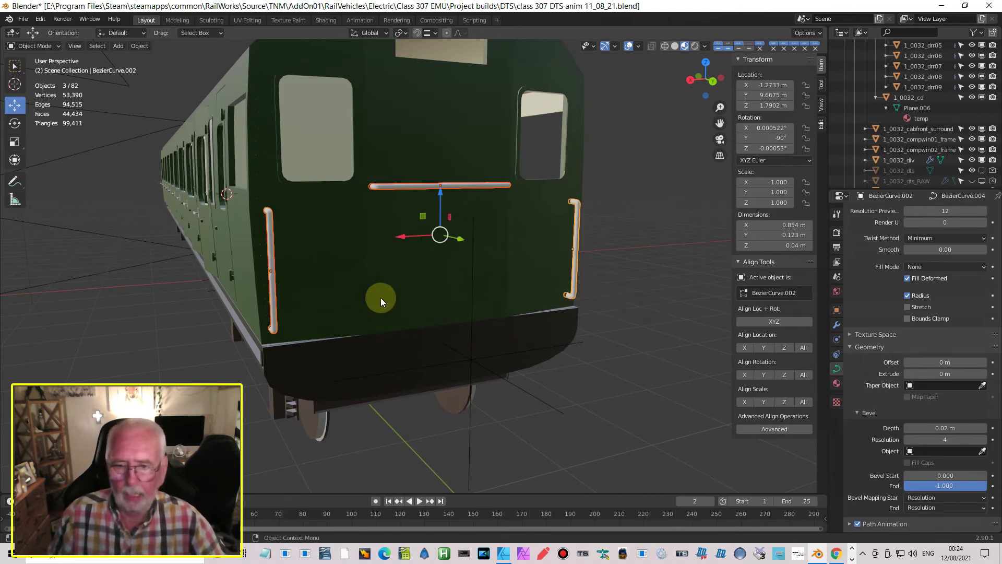
right_click(272, 287)
mouse_move(241, 445)
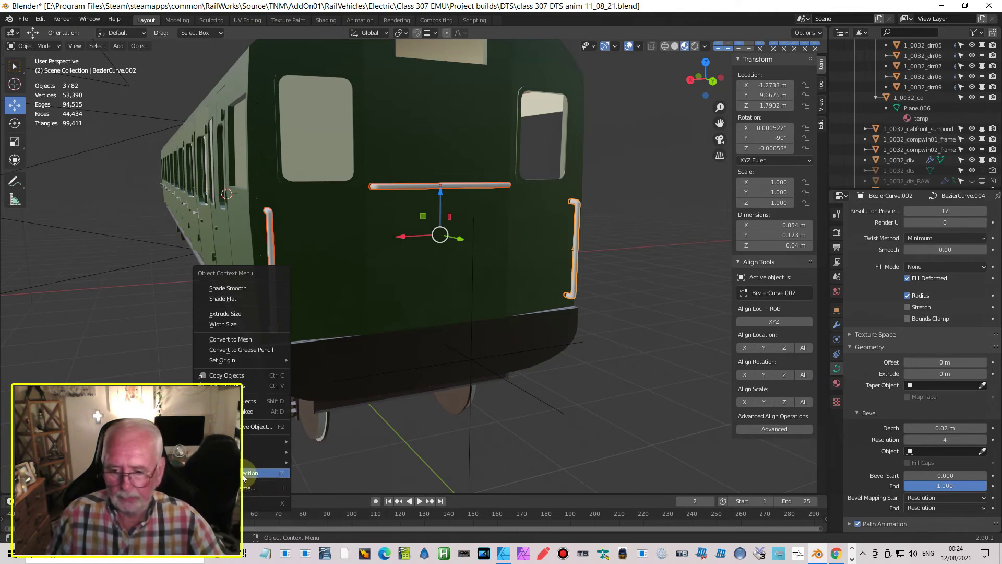
key(Escape)
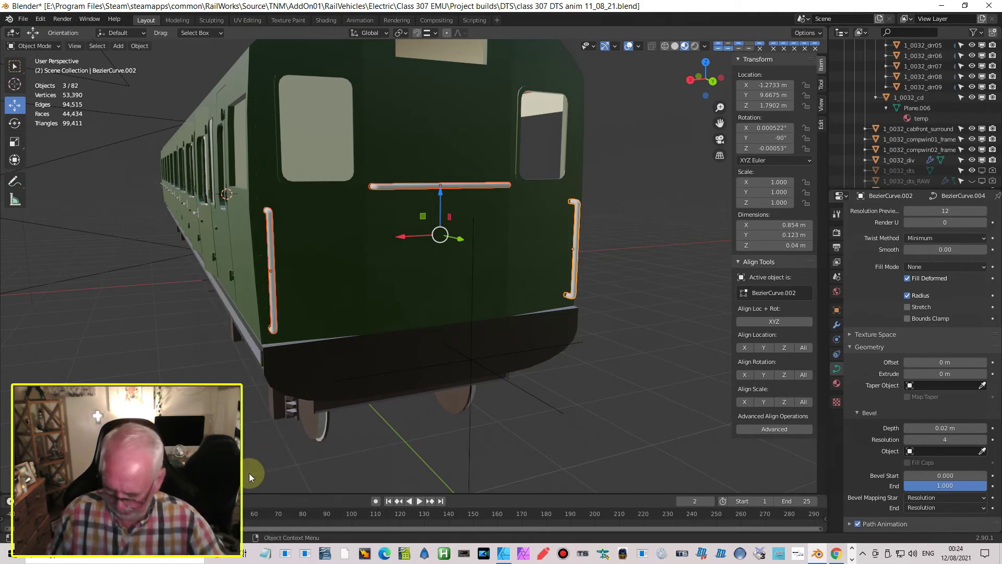
right_click(271, 306)
click(270, 306)
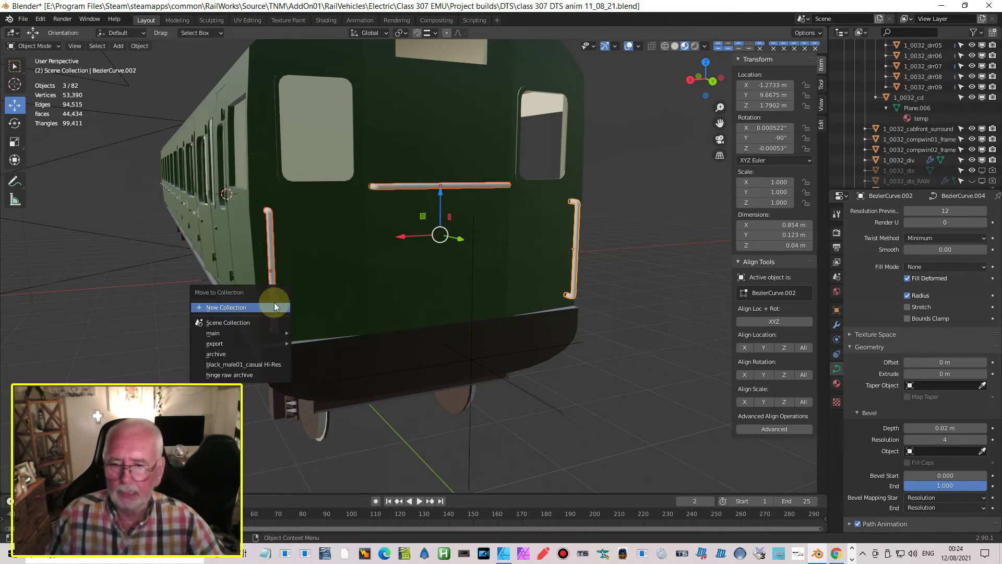
click(241, 308)
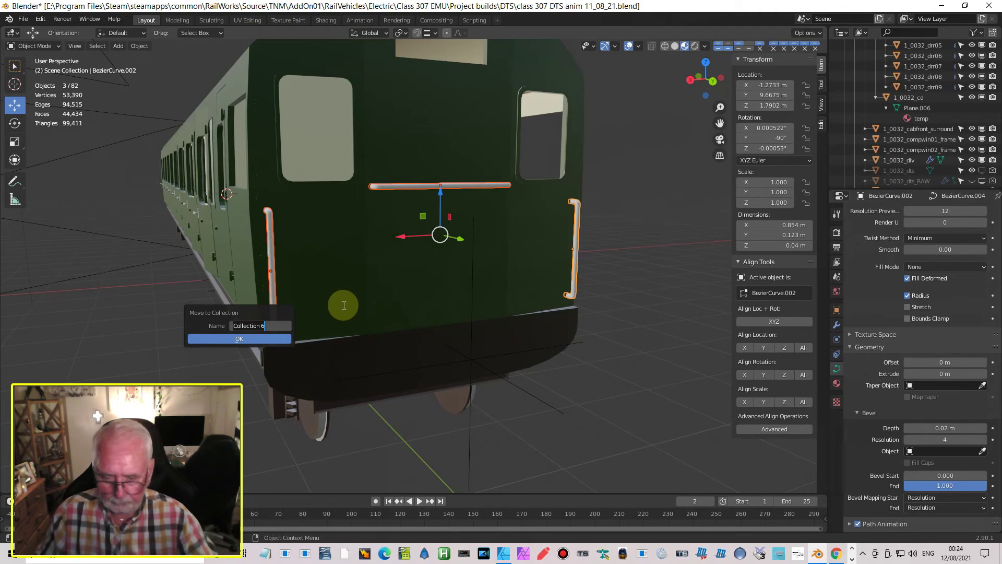
text(front_handrails)
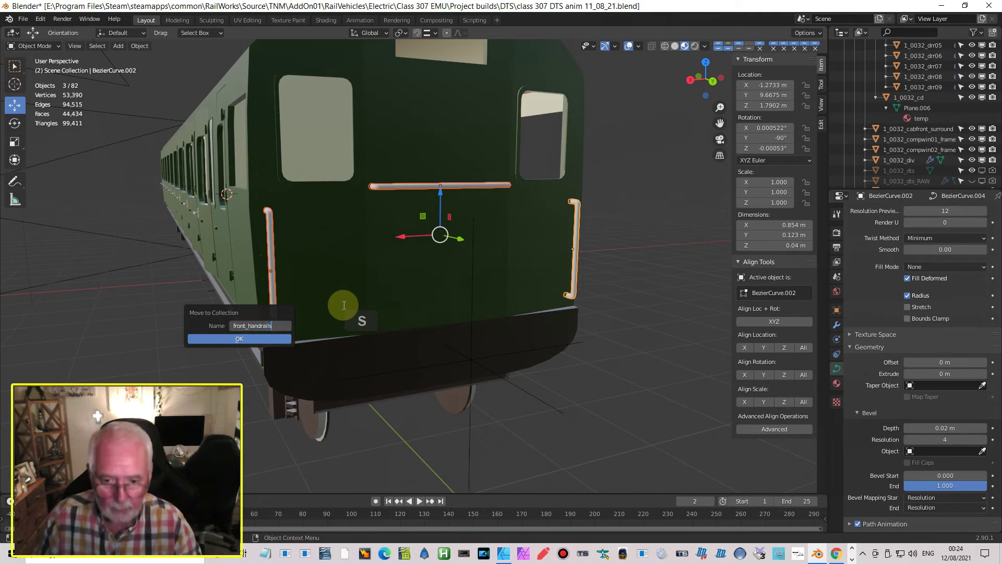
key(Return)
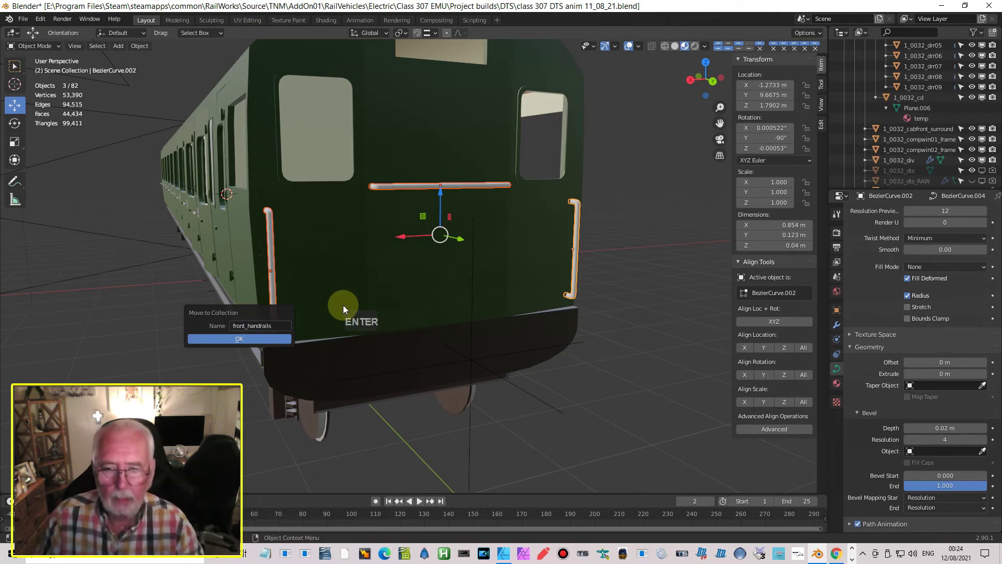
click(267, 339)
- Collapse the DTS collection, locate the front_handrails collection in the scene hierarchy and list its contents
scroll(910, 92, up, 5)
scroll(909, 92, up, 8)
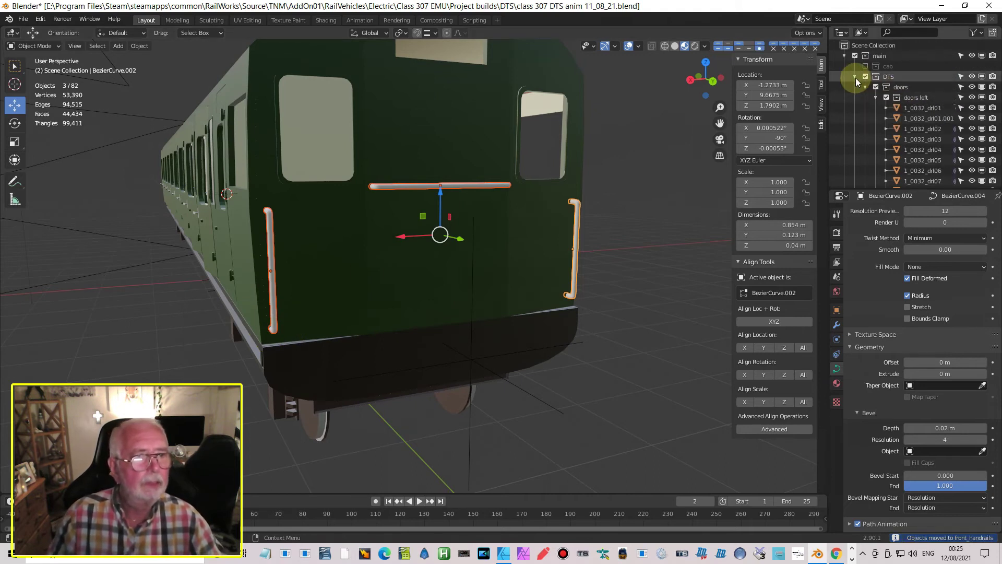
click(855, 77)
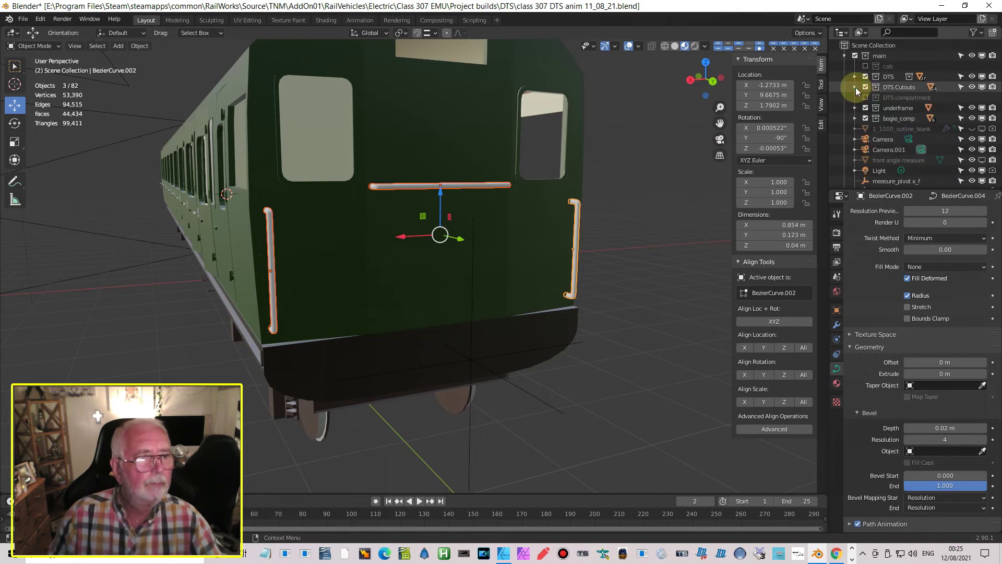
scroll(845, 110, down, 3)
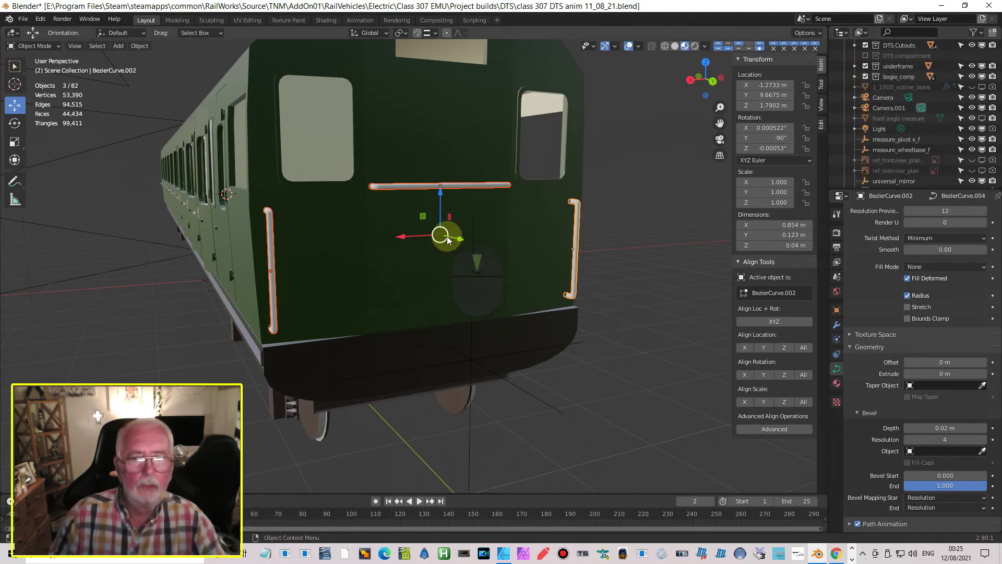
scroll(918, 161, down, 5)
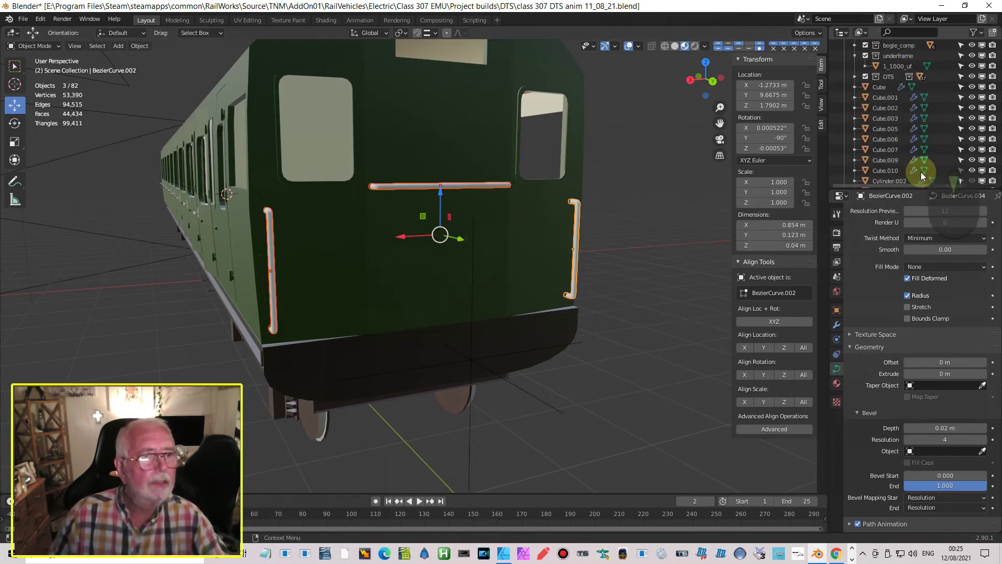
scroll(919, 180, down, 6)
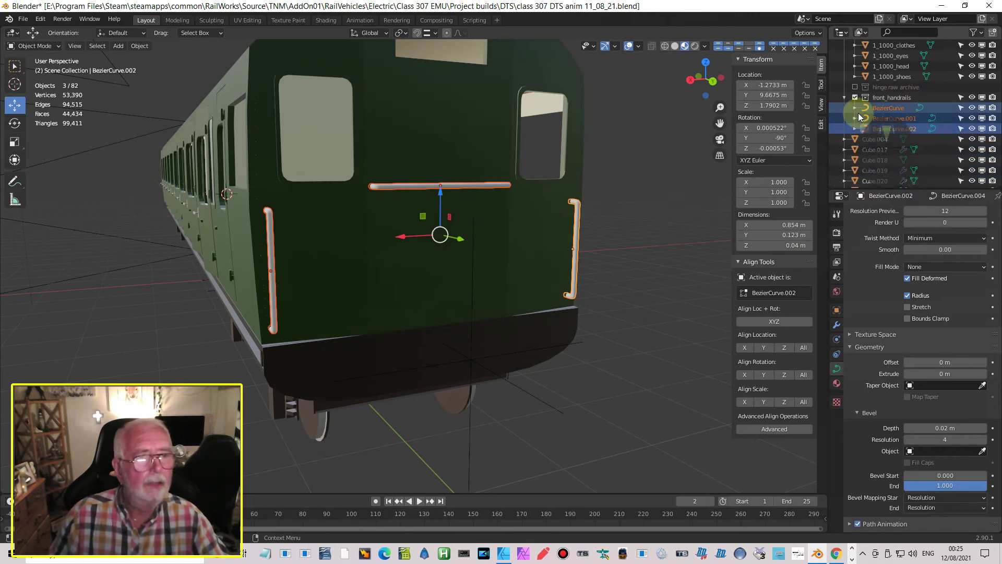
click(844, 97)
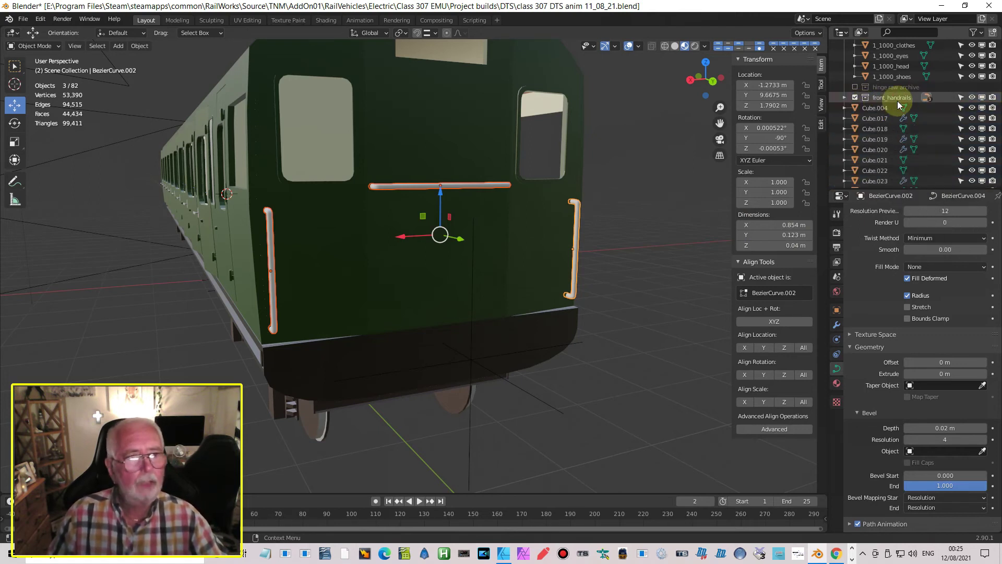
click(901, 99)
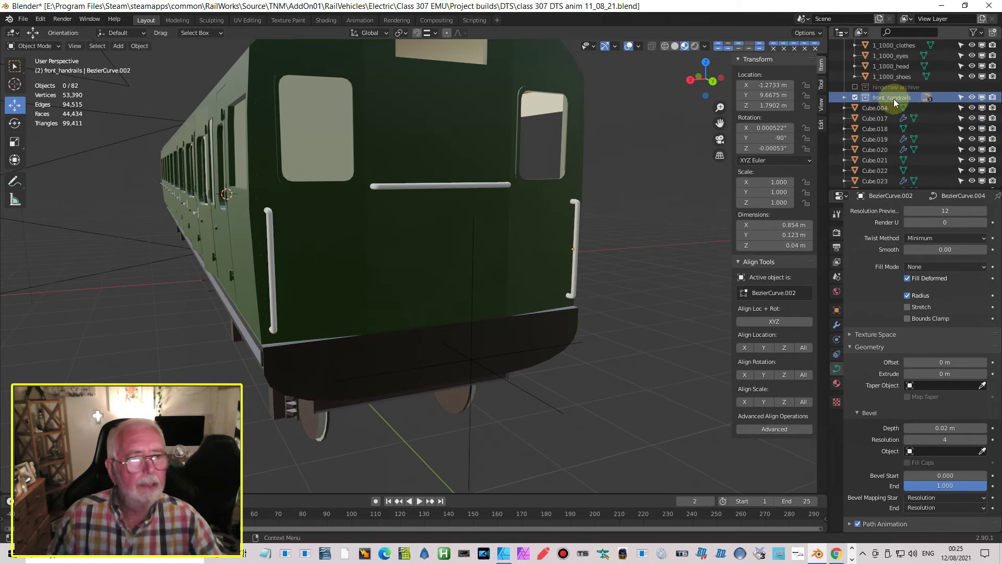
click(843, 97)
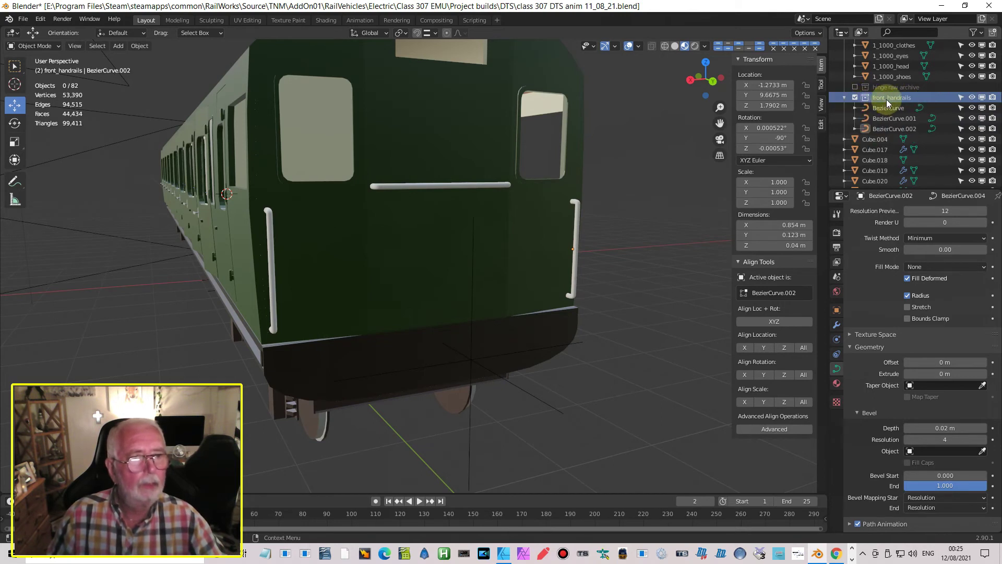
- Create a nested collection inside front_handrails and name it "front_handrails bz"
right_click(886, 100)
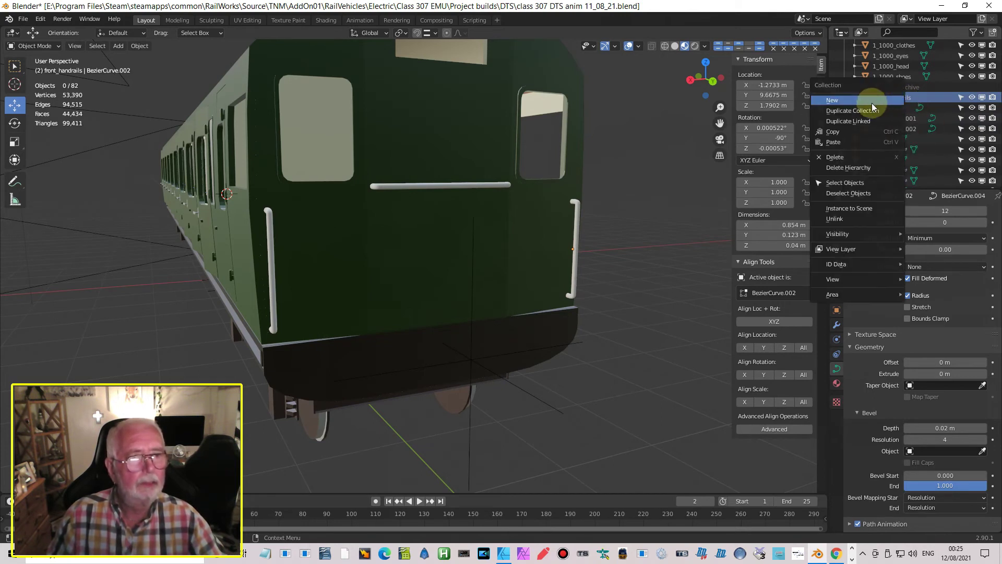
click(865, 102)
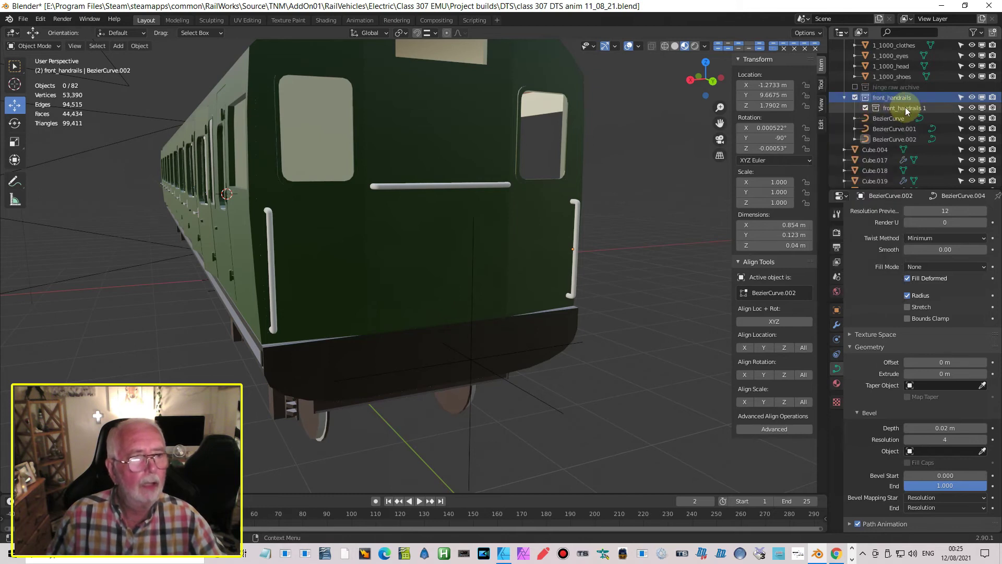
double_click(901, 107)
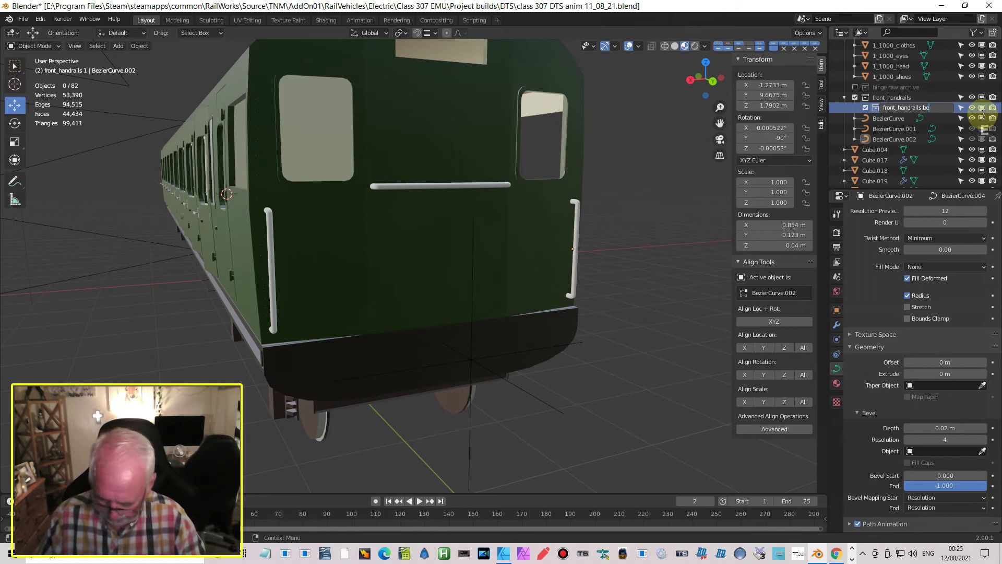
text(bz)
key(Return)
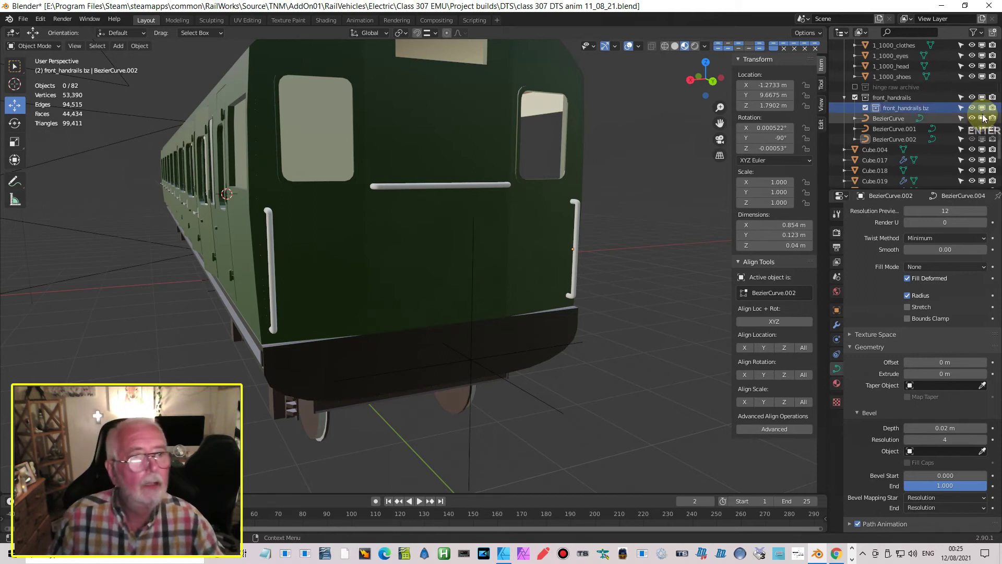
- Create a second nested collection inside front_handrails and name it "front_handrails mesh"
click(879, 98)
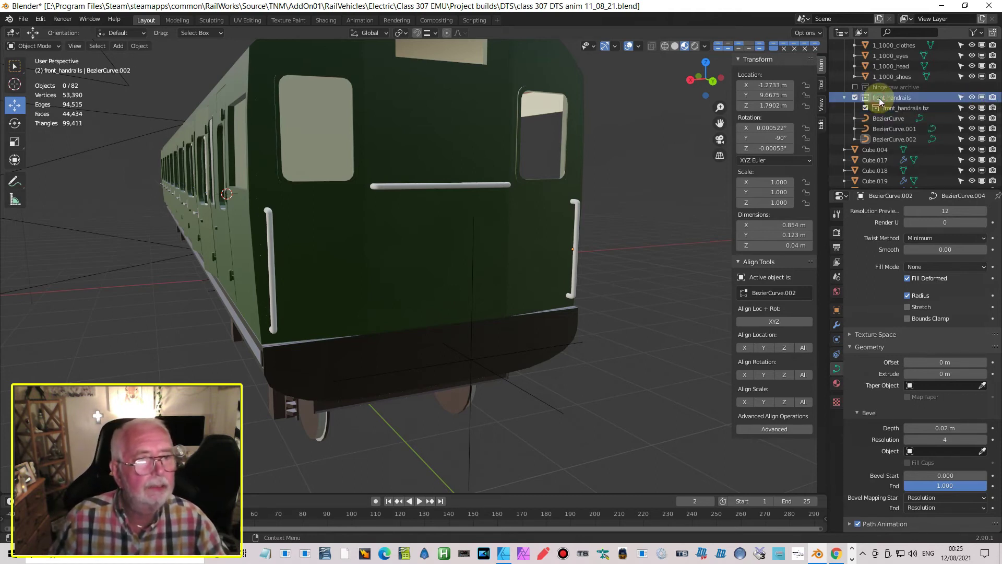
right_click(879, 98)
click(881, 101)
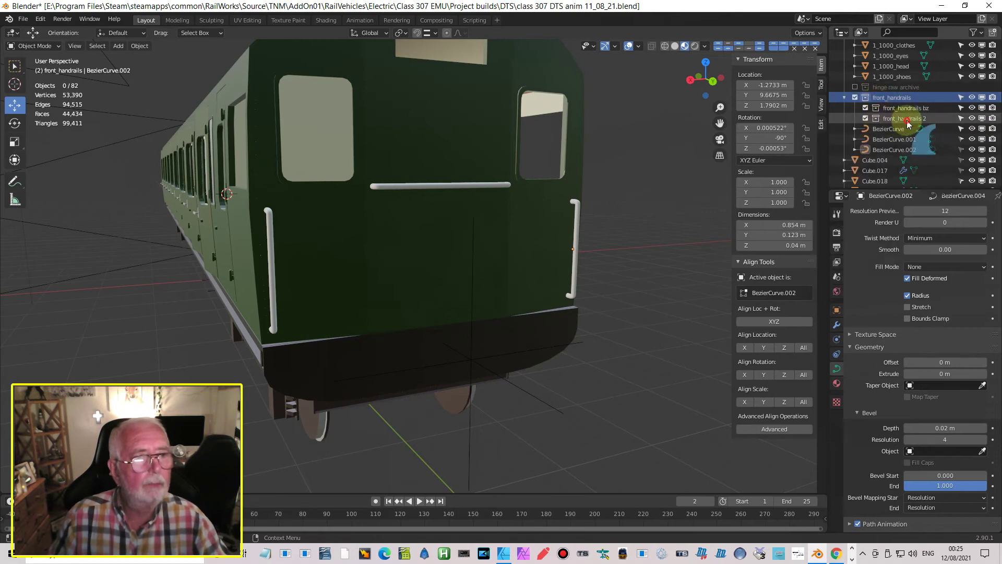
click(908, 119)
double_click(907, 119)
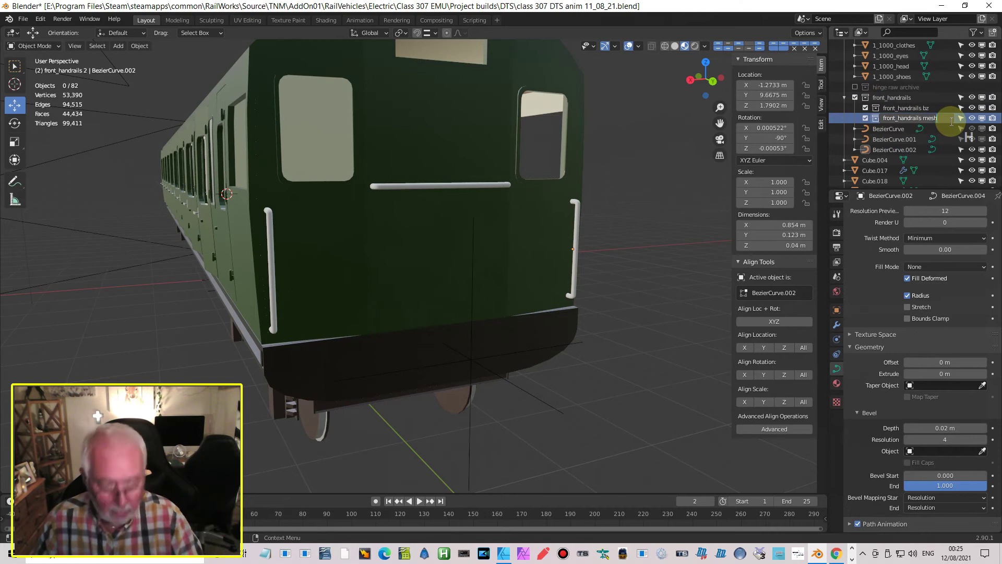
key(Return)
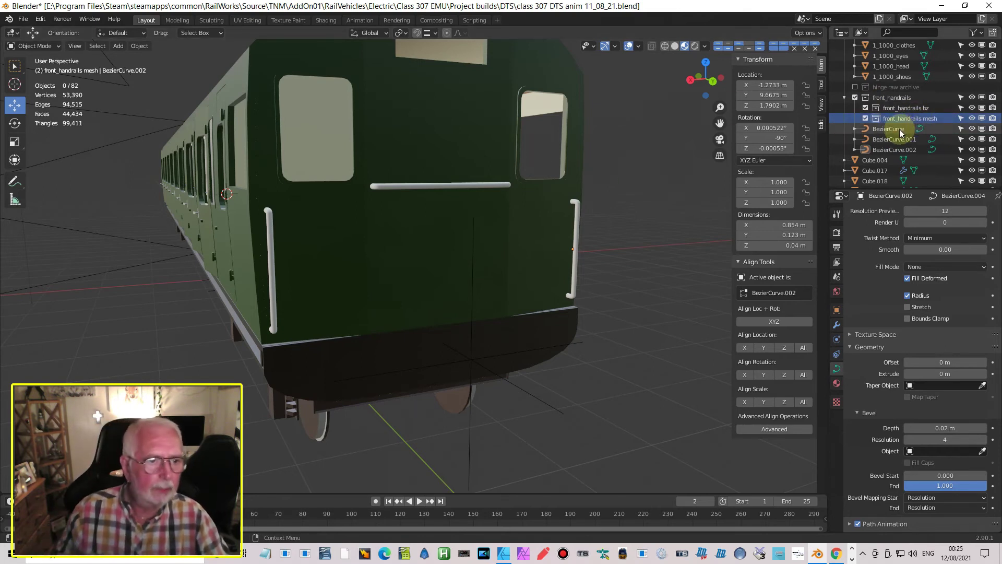
- Move the three Bezier curves into the "front_handrails bz" collection and rename that collection "front_handrails bez"
click(893, 128)
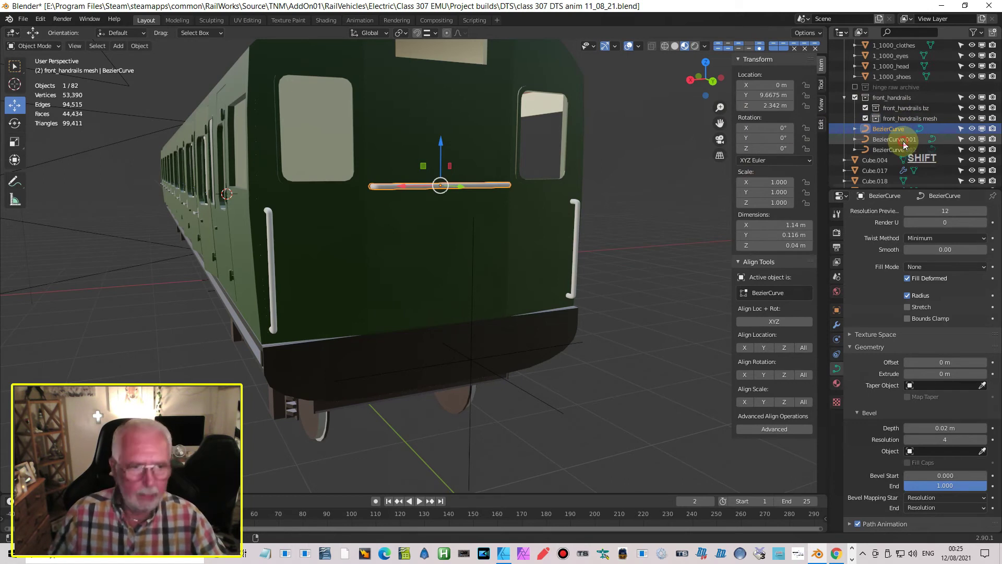
shift+click(906, 144)
drag(908, 146, 924, 111)
double_click(925, 108)
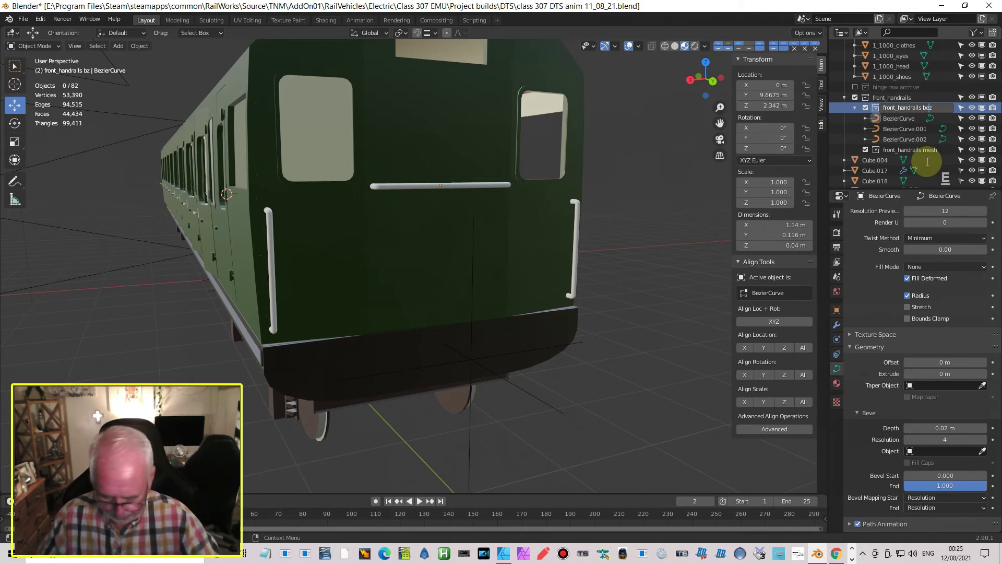
text(e)
key(Return)
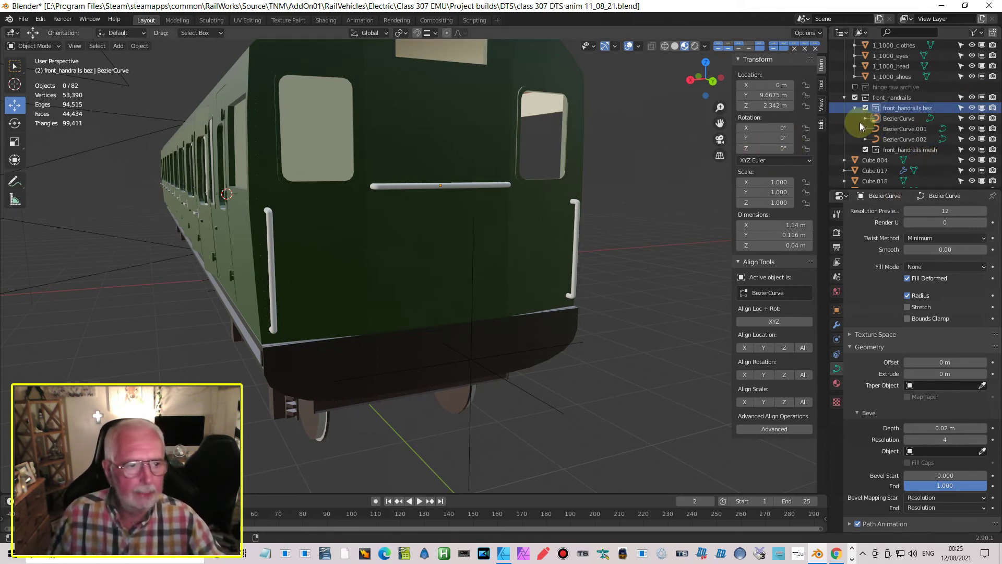
- Duplicate the horizontal handrail curve in place and set the copy's bevel resolution to 3
click(895, 119)
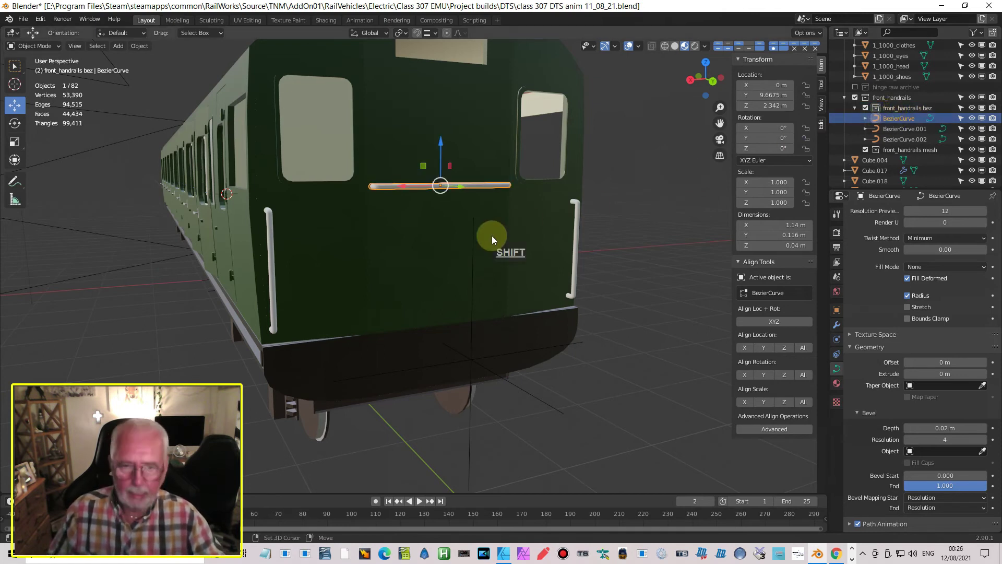
key(shift+d)
key(Return)
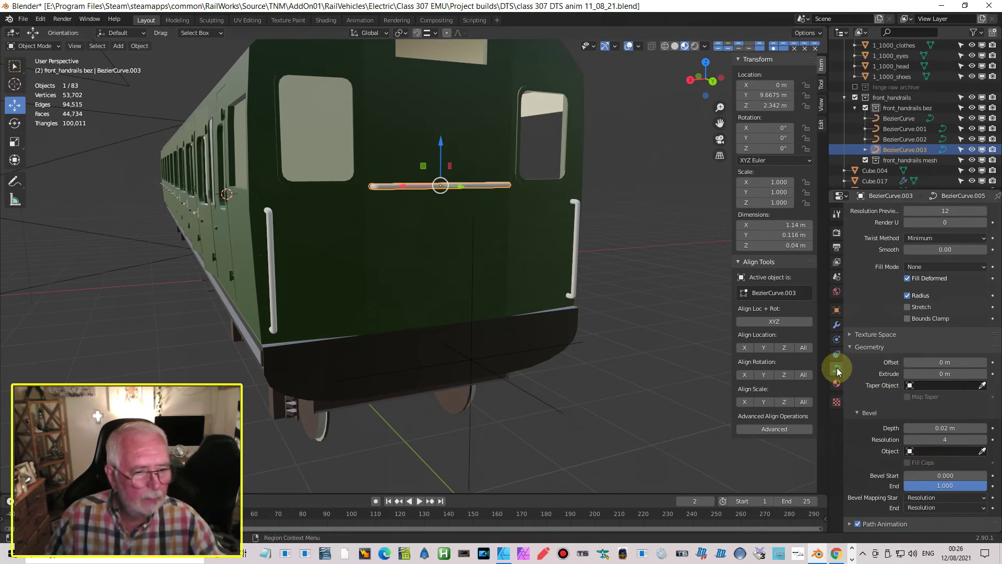
scroll(908, 360, down, 6)
scroll(920, 369, down, 1)
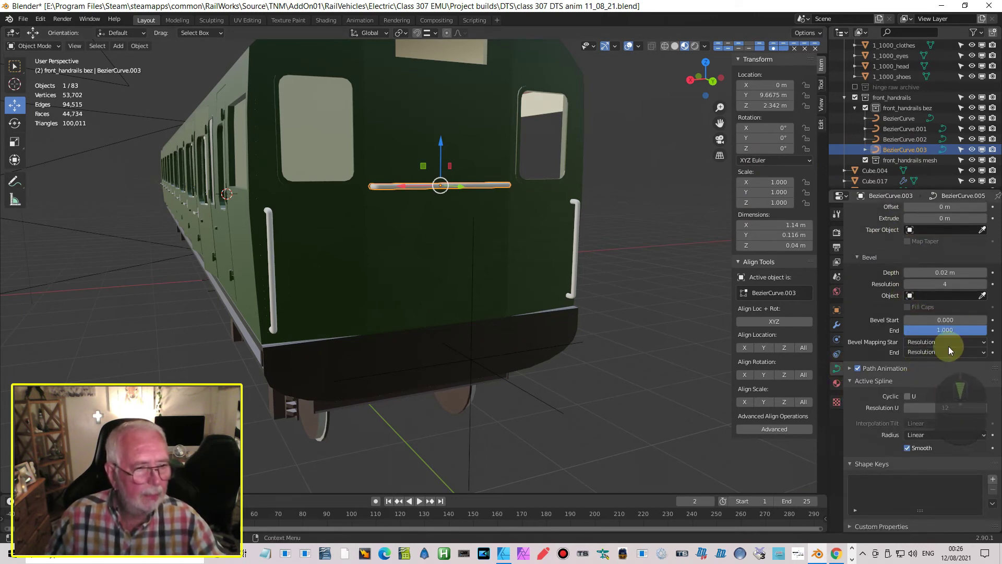
click(946, 283)
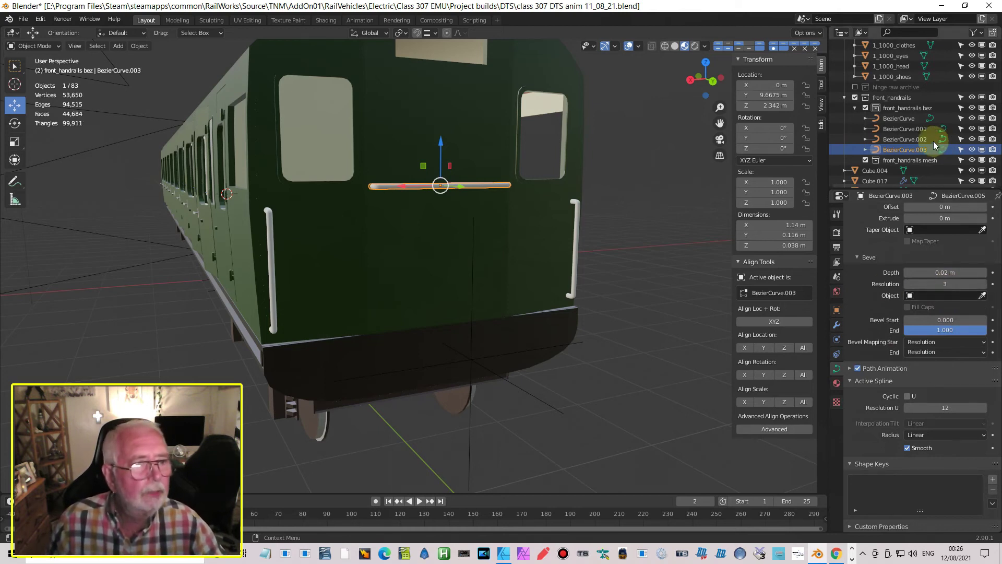
- Hide the three original handrail curves and inspect the bent end of the horizontal rail's copy up close
drag(972, 118, 972, 139)
middle_drag(515, 185, 285, 210)
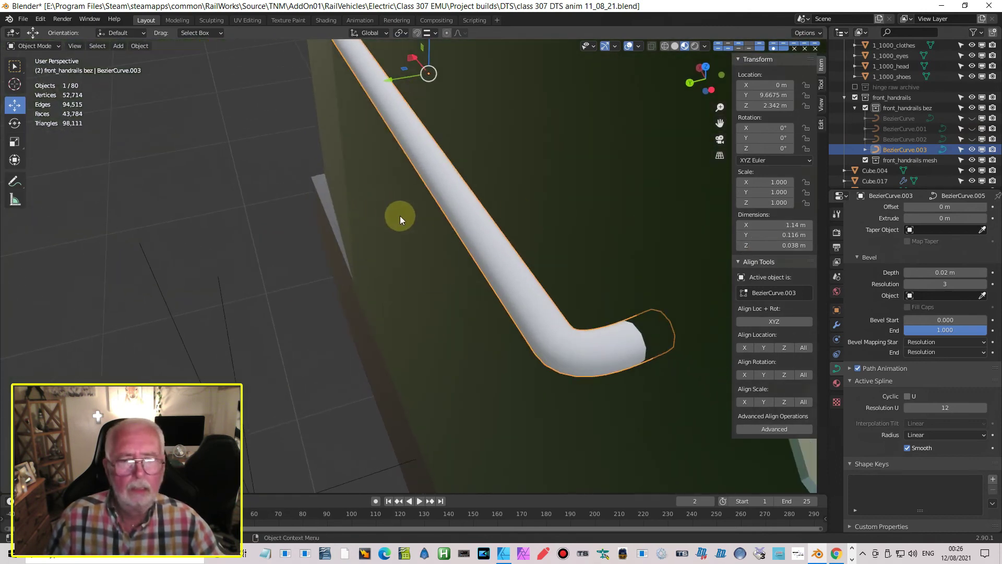
middle_drag(399, 215, 406, 216)
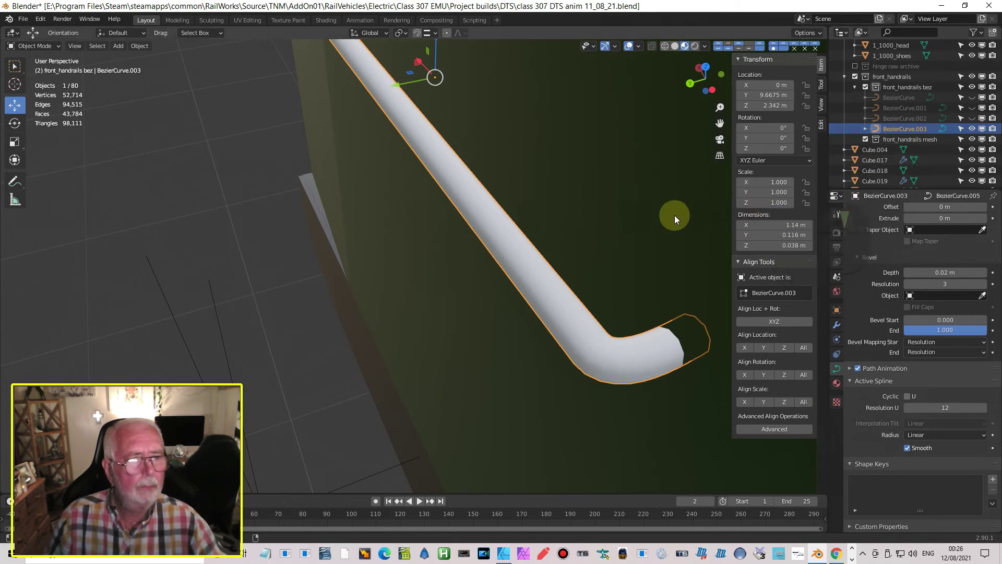
- Convert the horizontal handrail copy from a curve to a mesh
scroll(562, 226, down, 5)
middle_drag(562, 225, 698, 233)
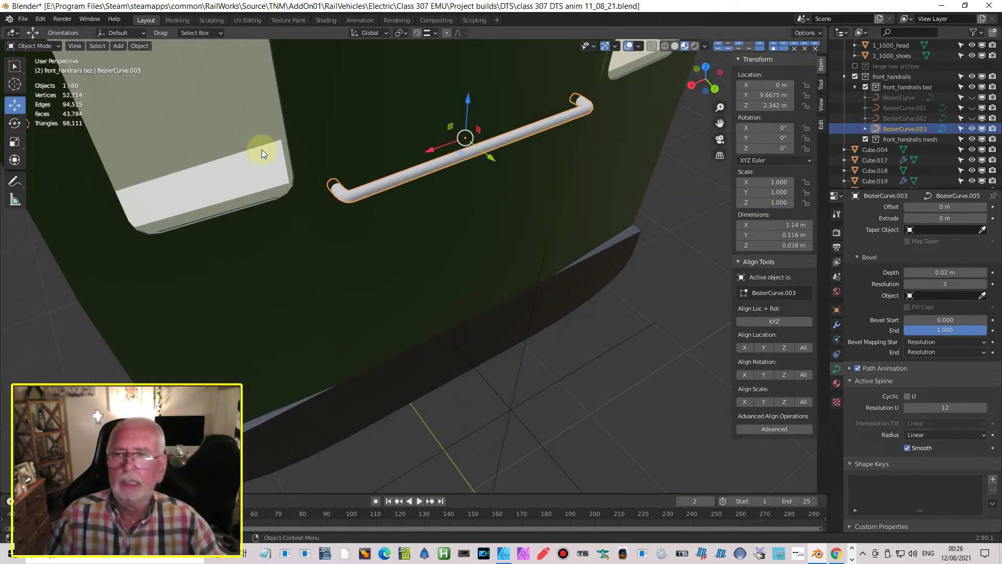
click(140, 45)
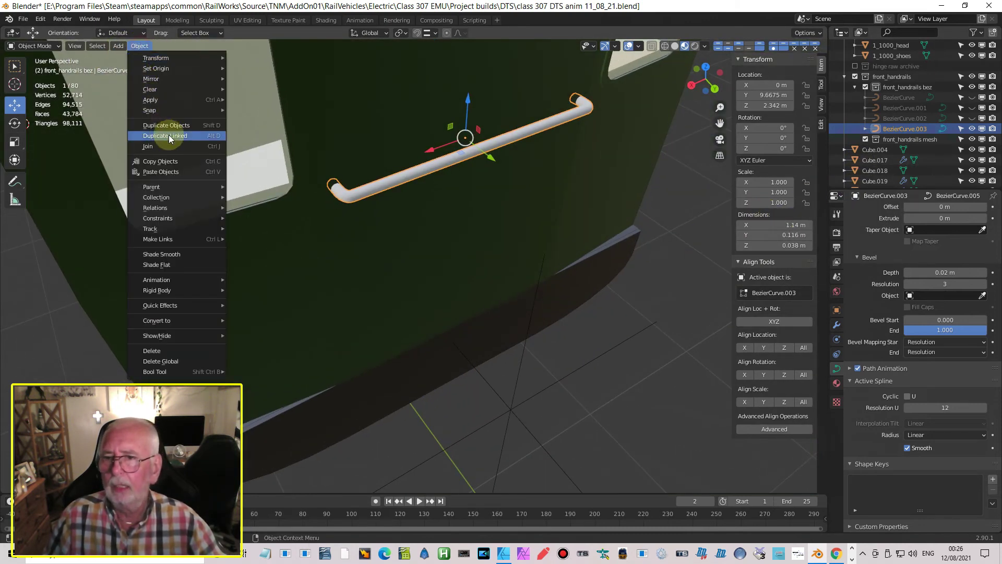
mouse_move(164, 218)
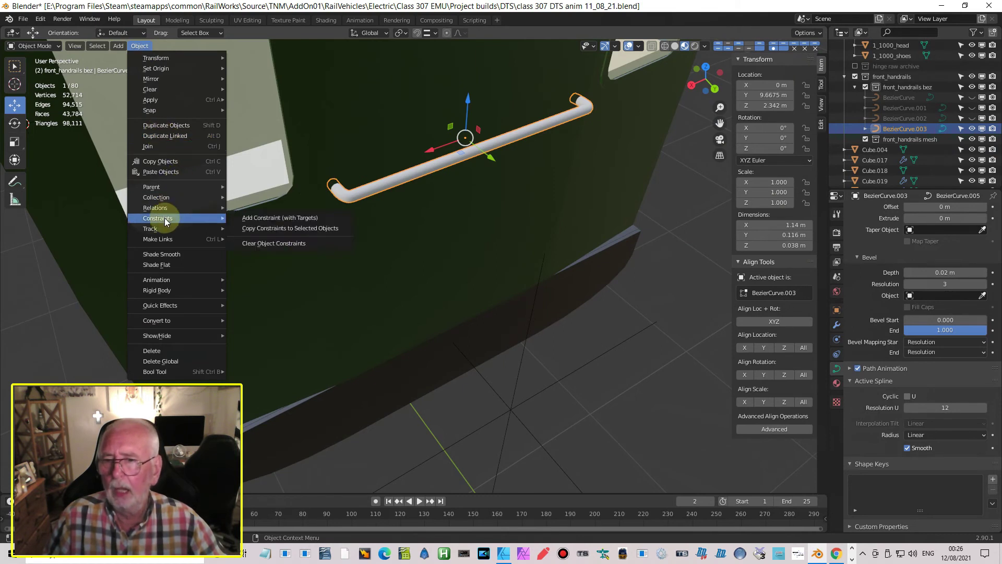
mouse_move(167, 322)
click(265, 334)
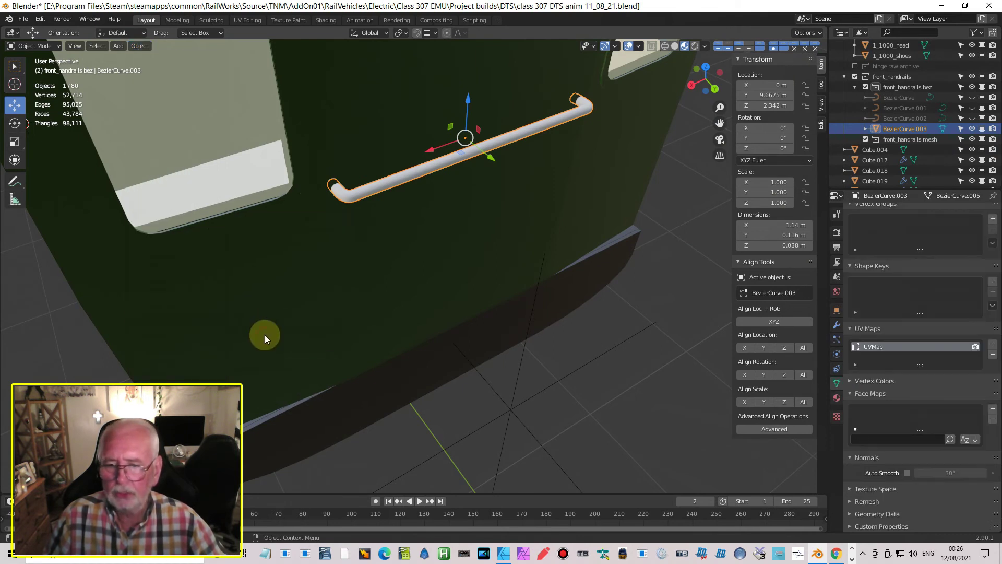
- Check the converted horizontal rail's mesh density in Edit Mode and delete that mesh object
key(Tab)
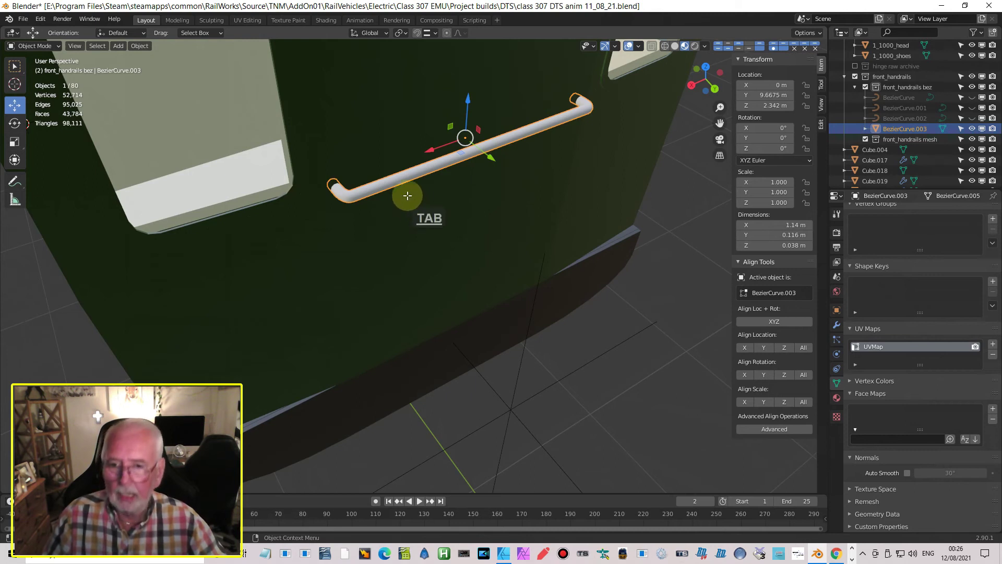
middle_drag(407, 183, 387, 197)
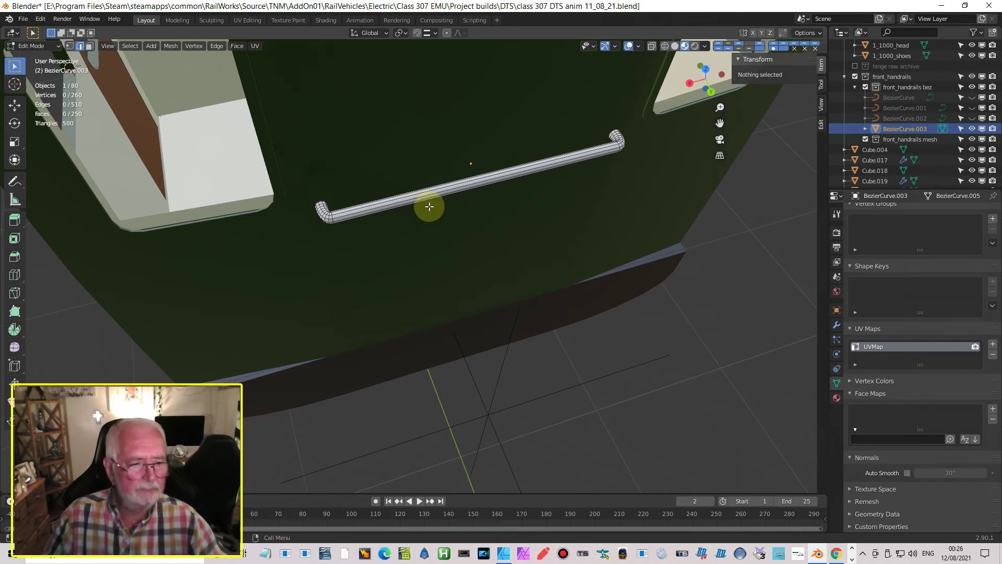
key(Tab)
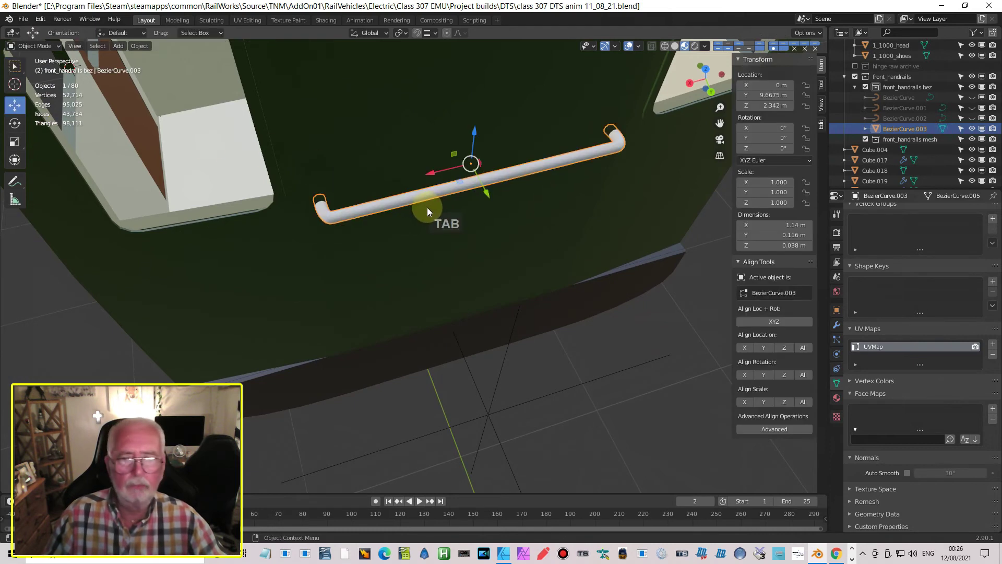
key(x)
click(399, 204)
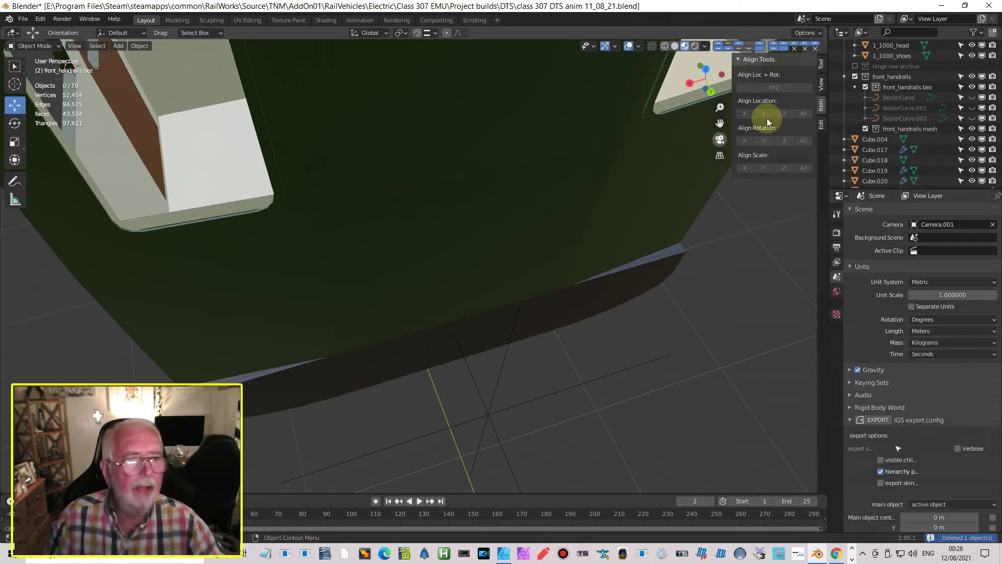
- Unhide the original horizontal handrail curve and duplicate it in place
click(971, 98)
click(907, 98)
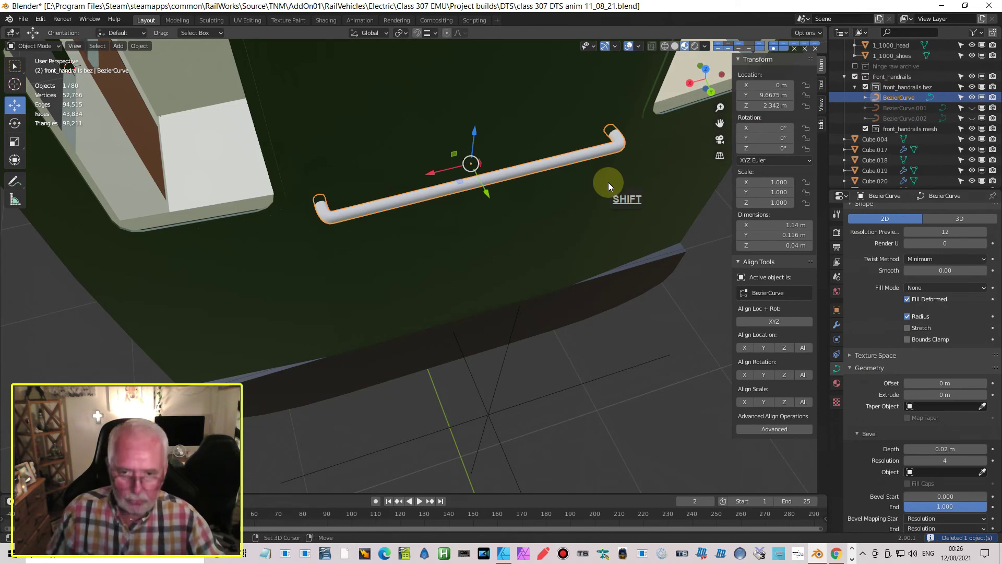
key(shift+d)
key(Return)
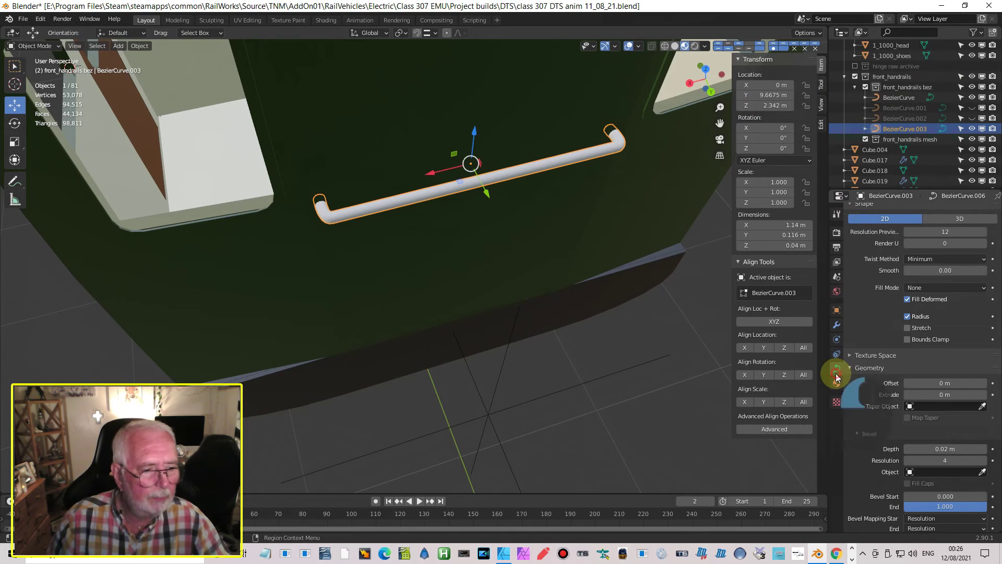
- Set the new horizontal handrail copy's active spline Resolution U to 3
scroll(903, 318, down, 8)
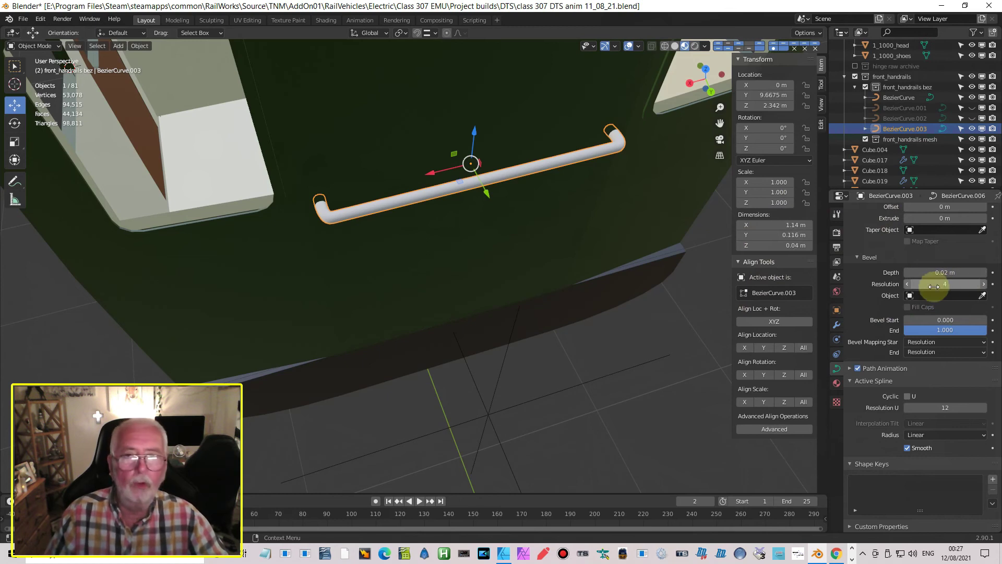
click(933, 406)
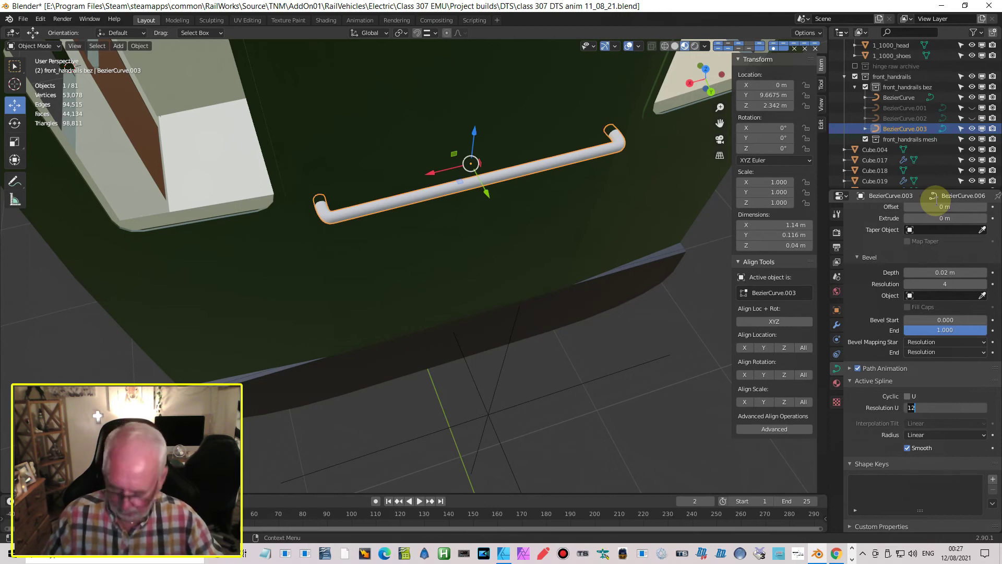
text(3)
key(Return)
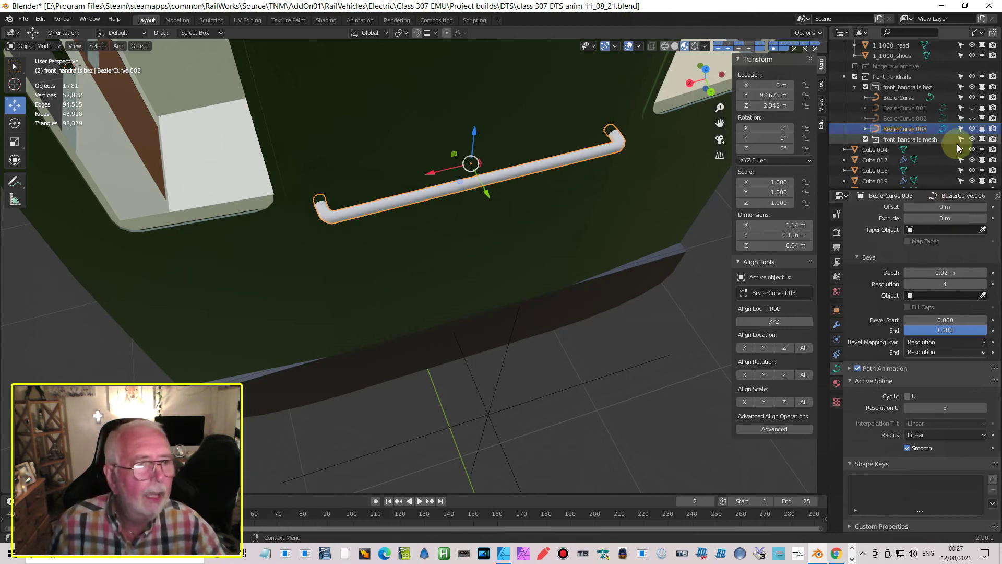
- Hide the original horizontal handrail curve and inspect the bent end of its copy up close
click(971, 97)
scroll(549, 177, up, 10)
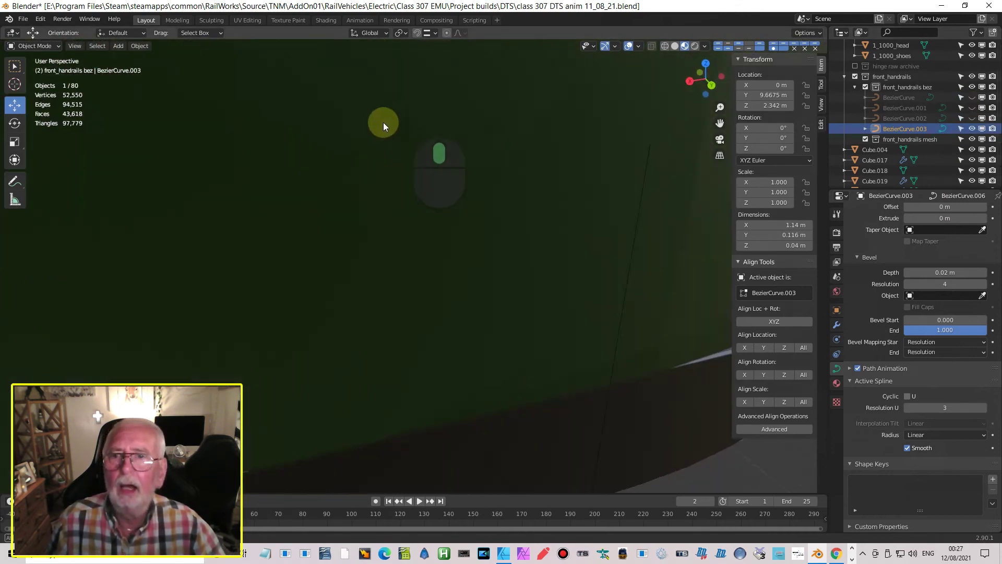
middle_drag(383, 123, 299, 153)
scroll(299, 154, down, 6)
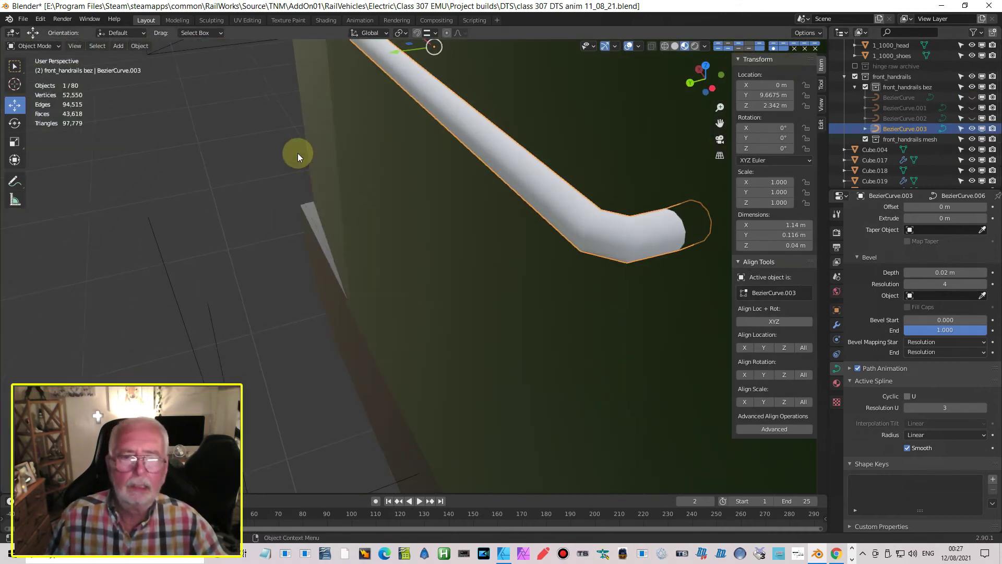
middle_drag(373, 183, 546, 144)
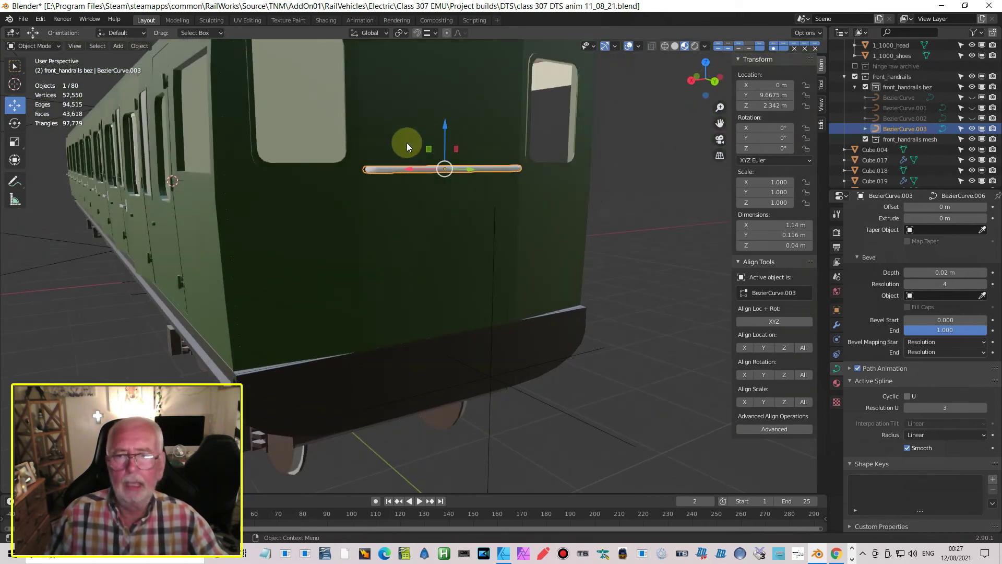
- Convert the reduced horizontal handrail copy to a mesh and check its topology in Edit Mode
click(145, 48)
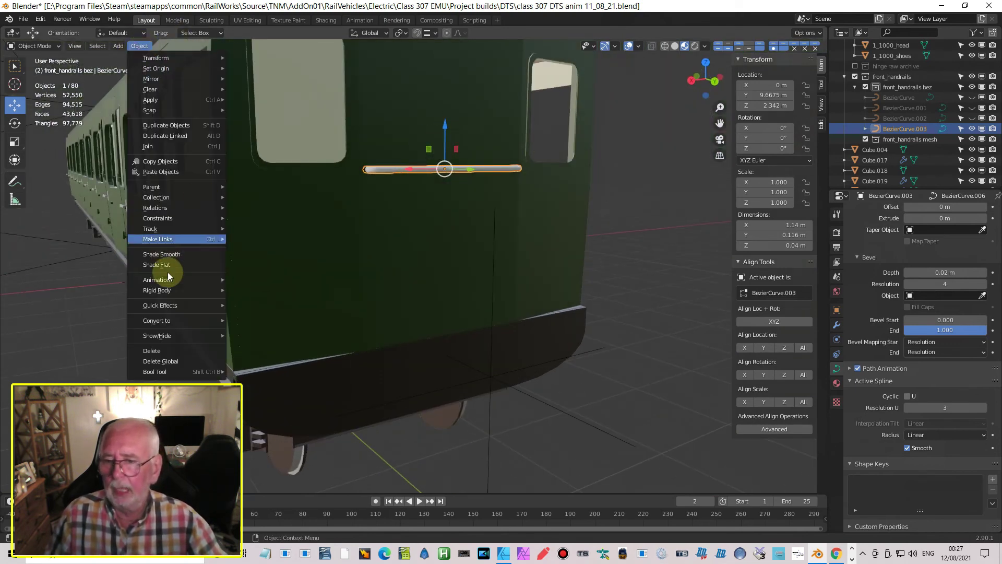
mouse_move(175, 323)
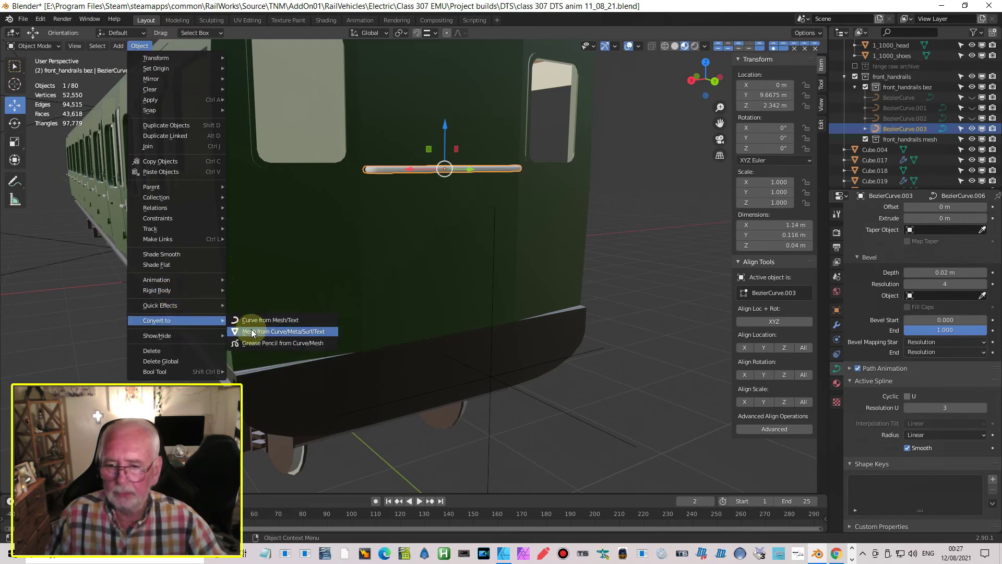
click(253, 332)
scroll(457, 226, up, 4)
middle_drag(463, 205, 464, 239)
key(Tab)
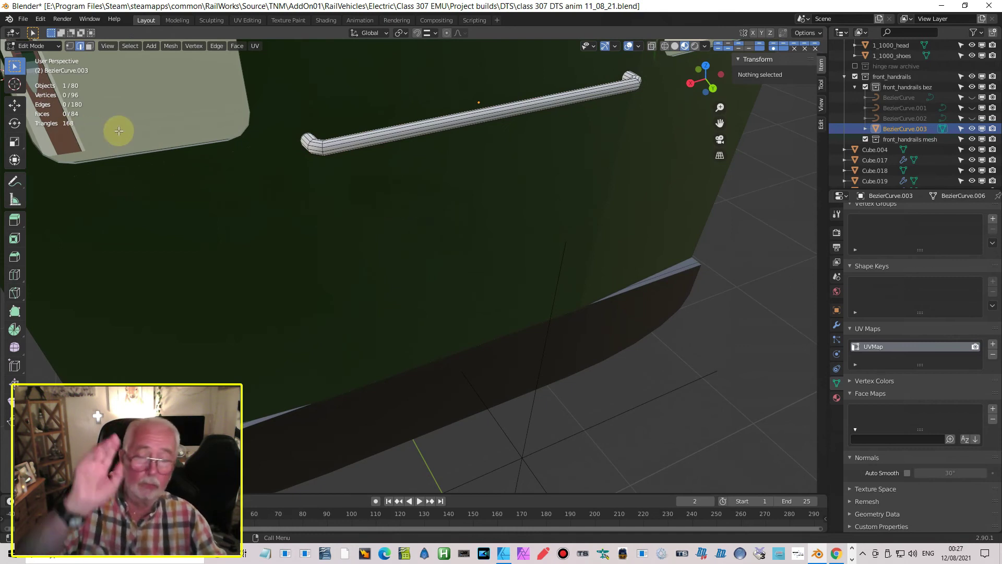
scroll(116, 133, down, 3)
middle_drag(116, 131, 475, 194)
key(Tab)
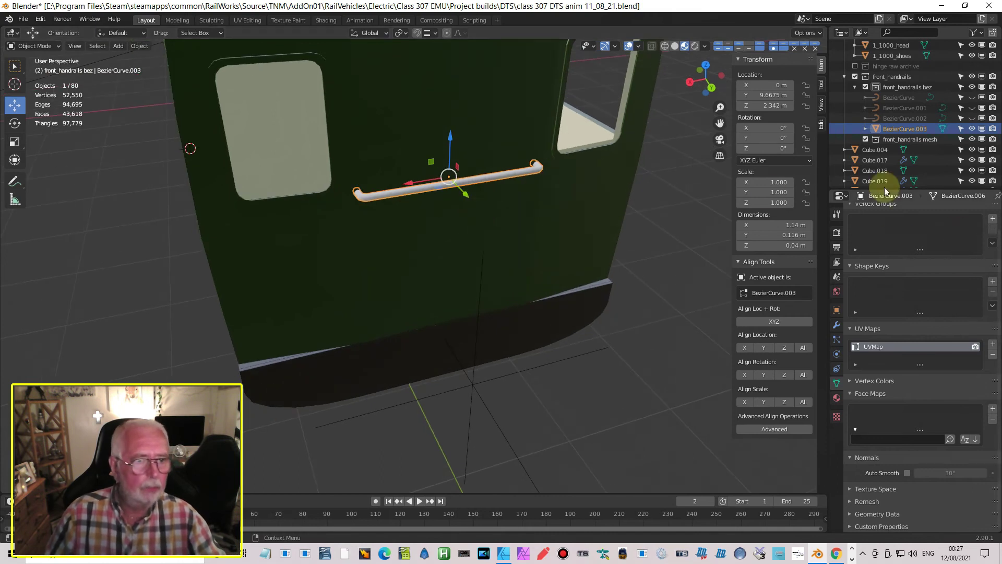
- Unhide the two vertical handrail curves and move the horizontal rail mesh into the "front_handrails mesh" collection
middle_drag(525, 214, 678, 193)
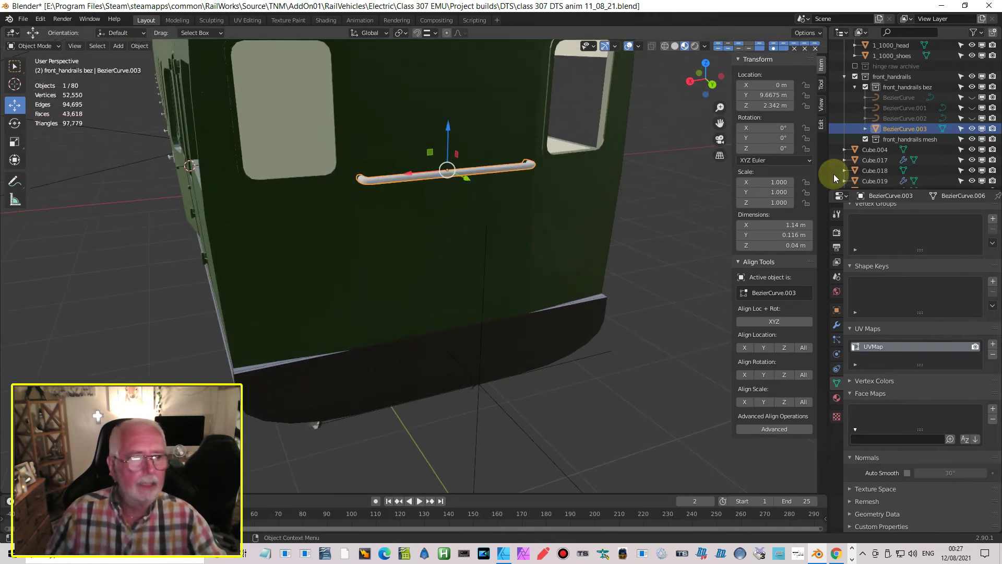
click(971, 107)
click(971, 118)
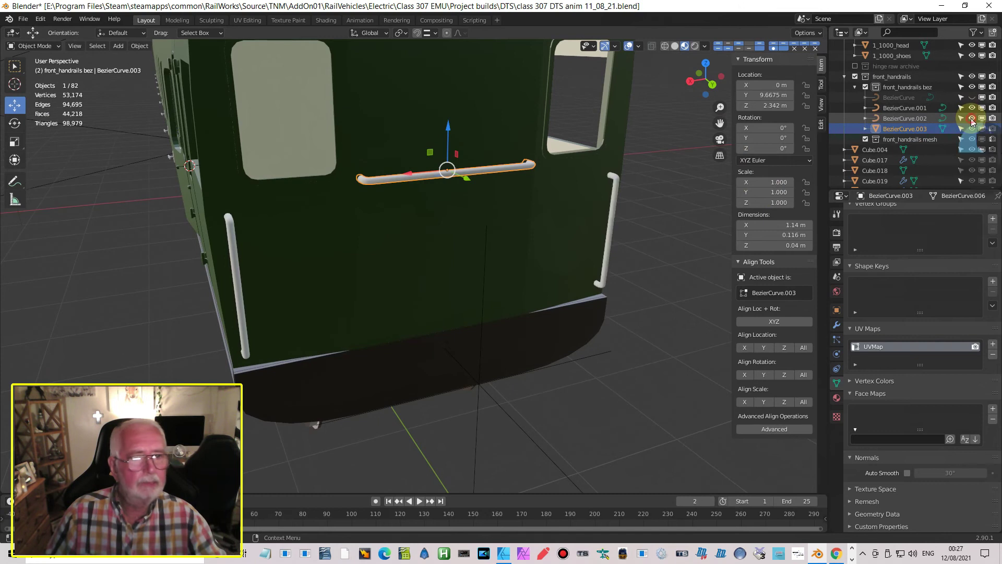
click(239, 290)
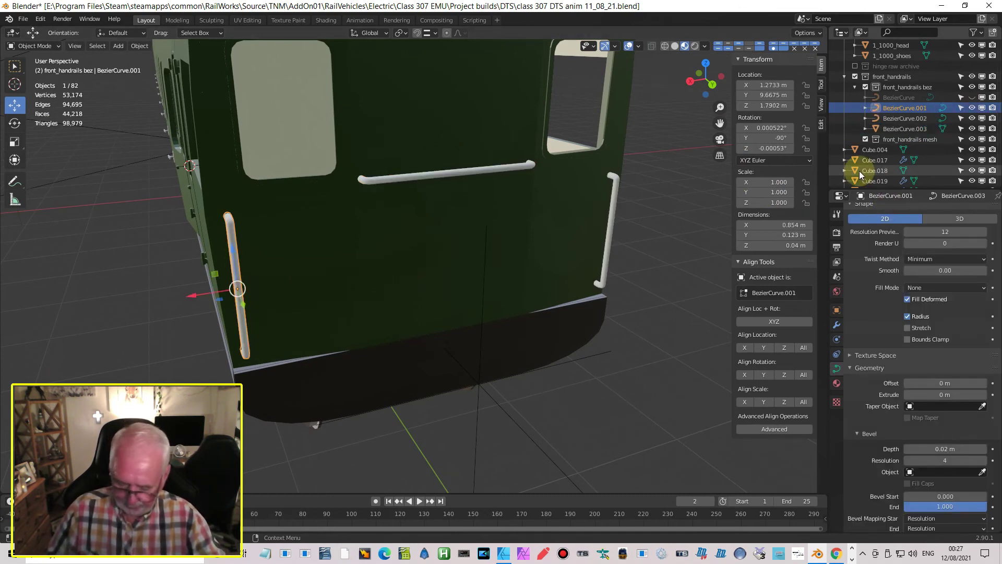
click(913, 129)
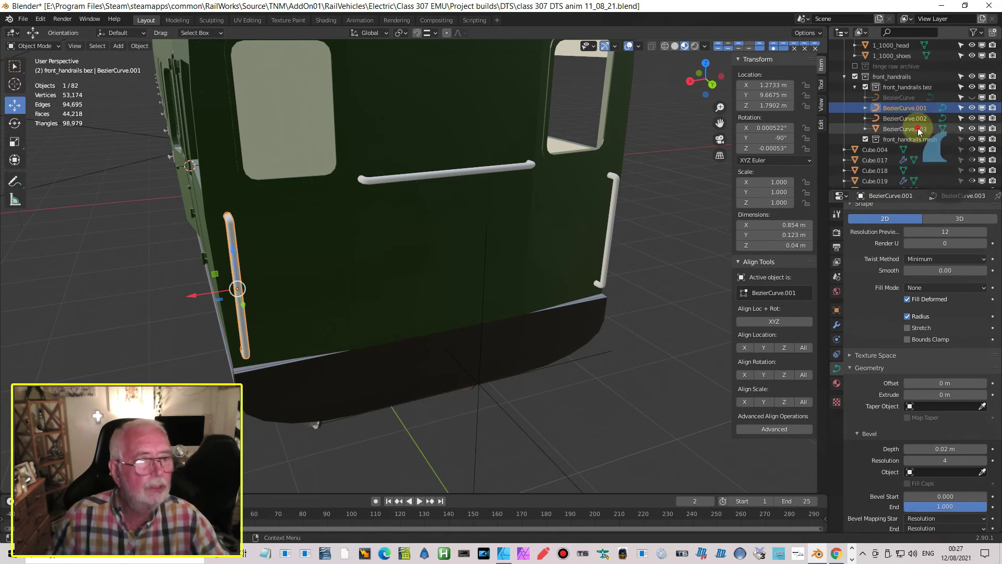
drag(914, 134, 911, 140)
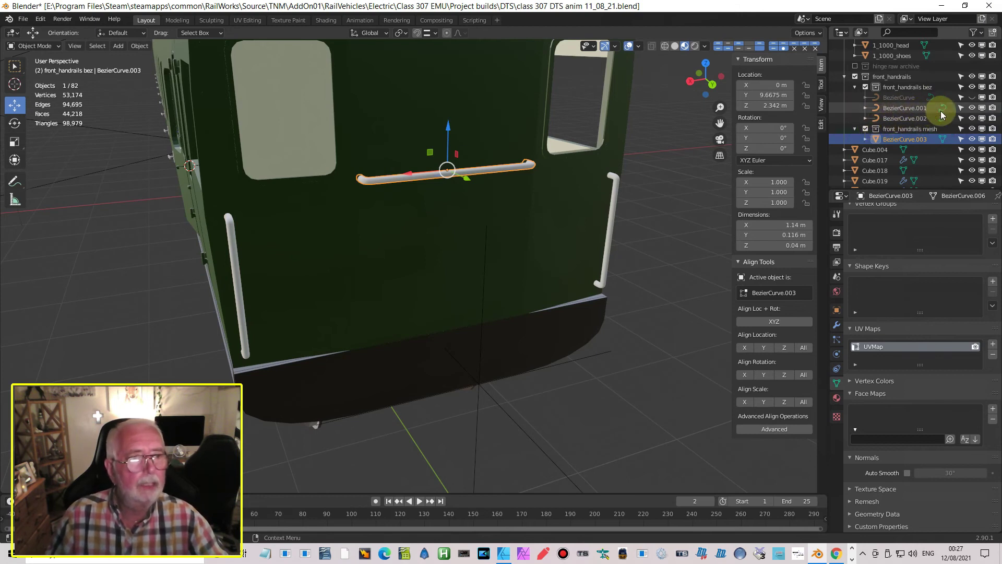
- Duplicate the vertical handrail curve BezierCurve.001 in place and set the copy's active spline Resolution U to 3
click(912, 108)
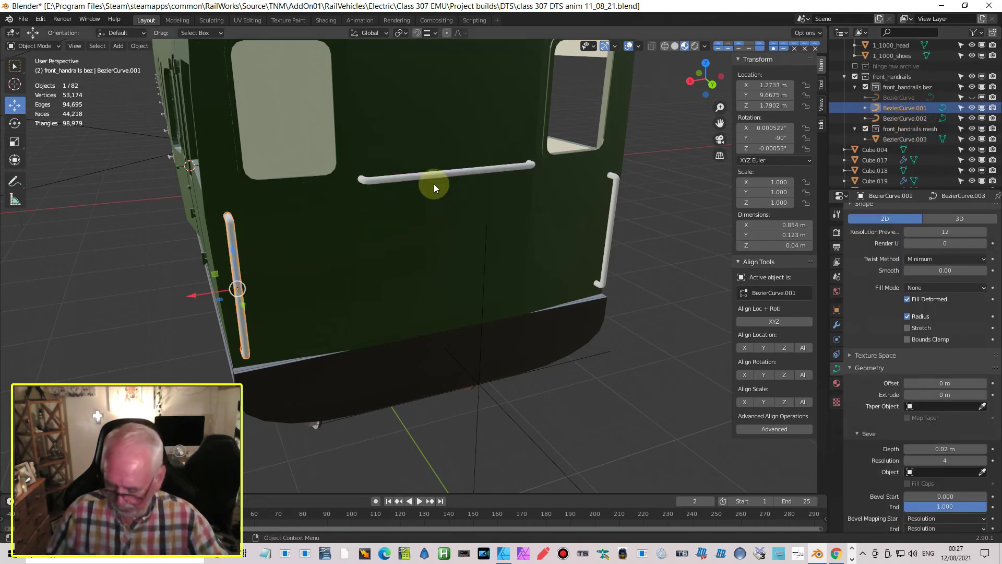
key(shift+d)
key(Return)
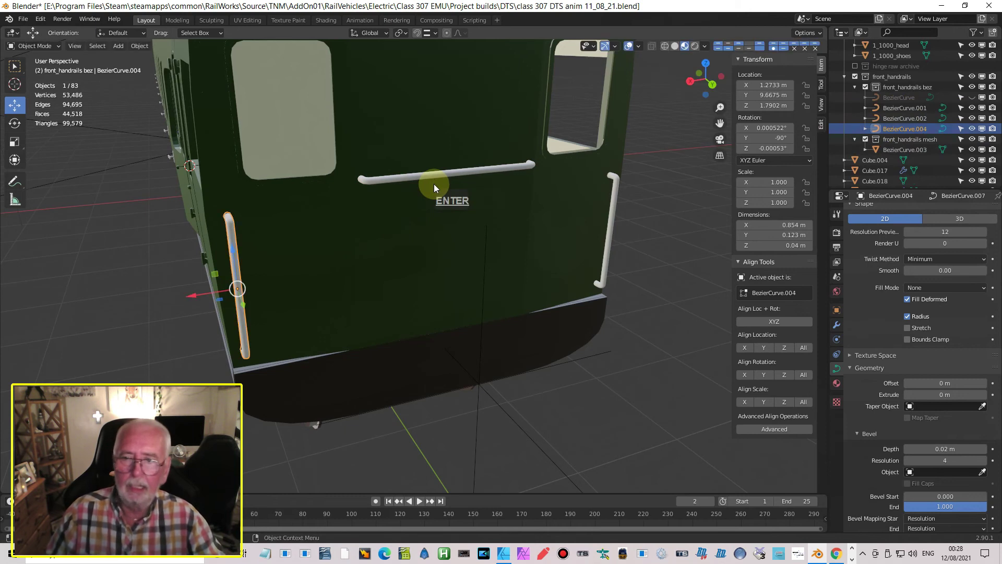
scroll(919, 431, down, 6)
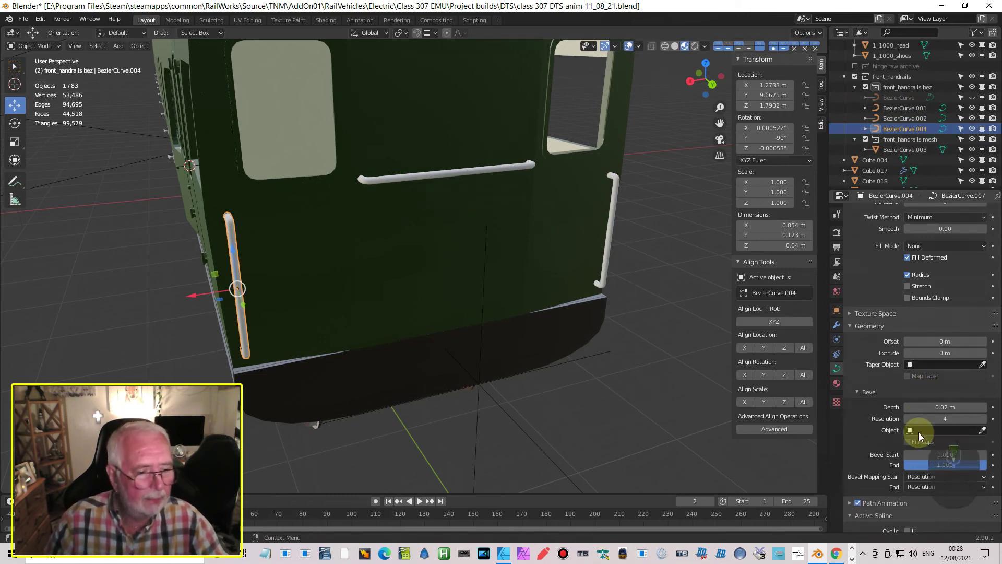
scroll(934, 420, down, 2)
click(943, 408)
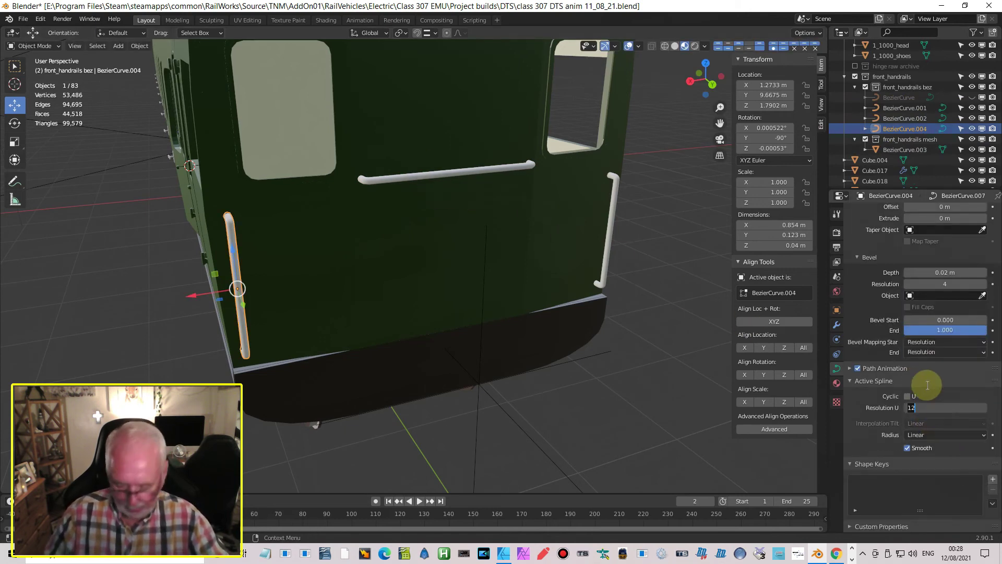
text(3)
key(Return)
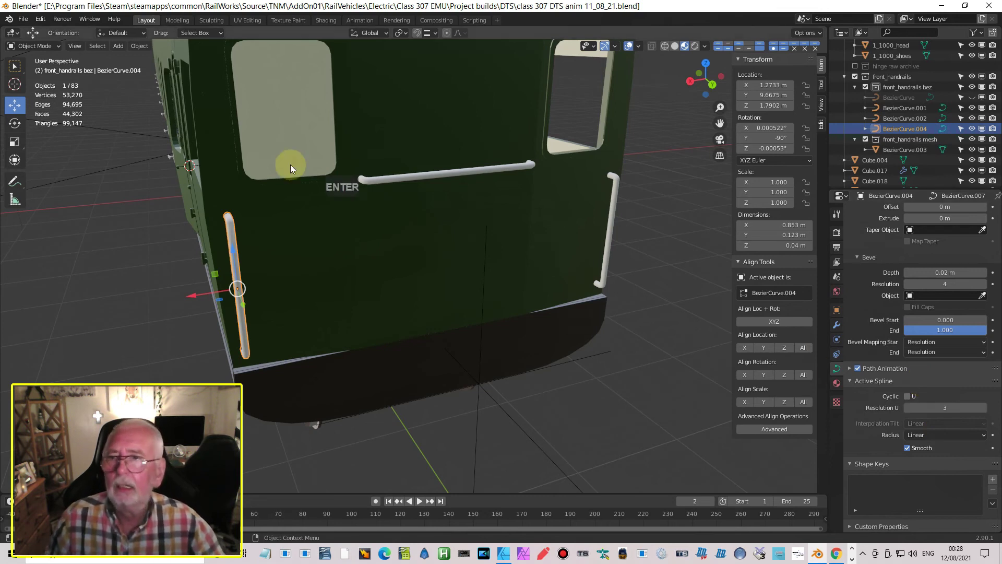
- Convert the vertical handrail copy to a mesh and move it into the "front_handrails mesh" collection
click(139, 47)
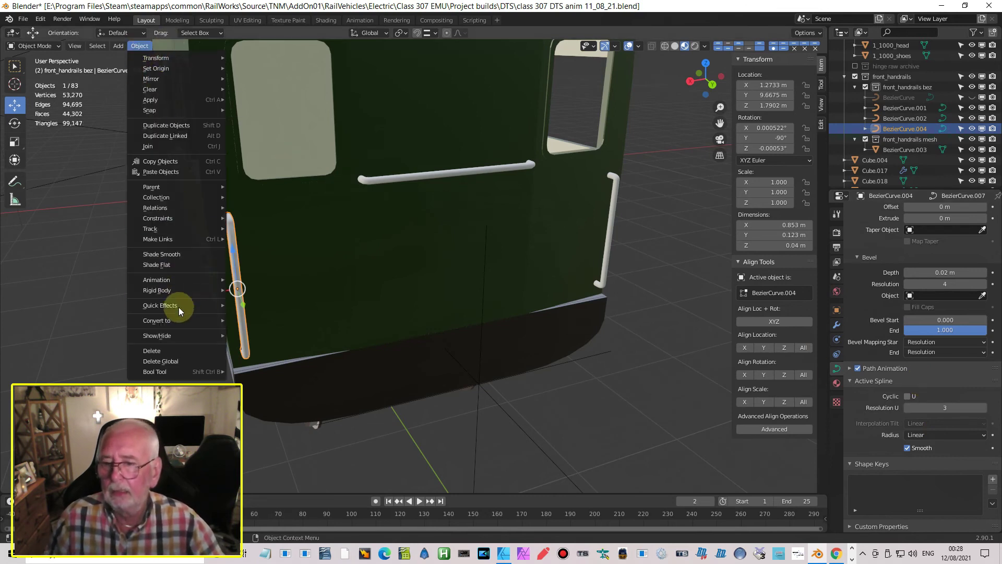
mouse_move(176, 319)
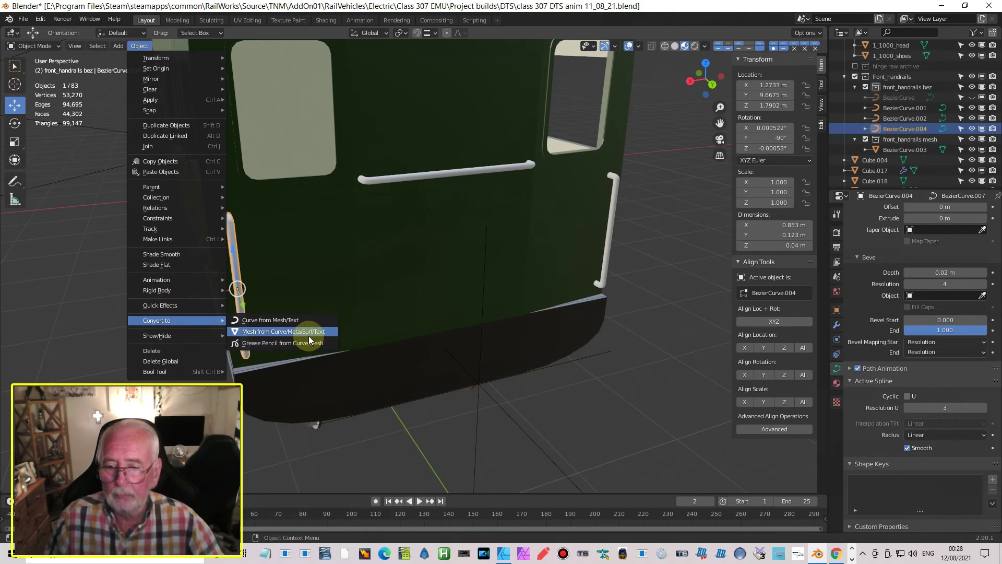
click(309, 336)
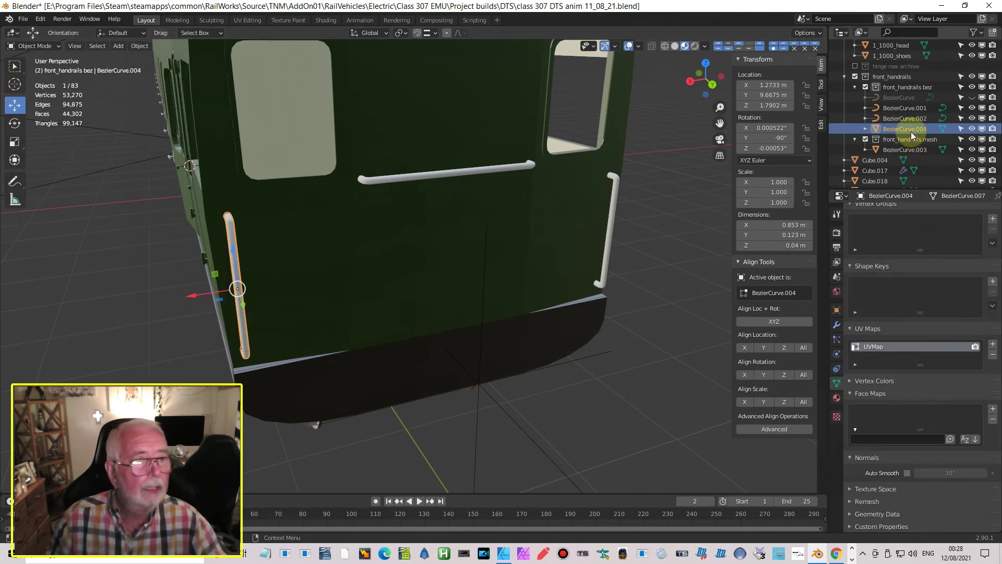
drag(909, 131, 910, 140)
- Hide the original BezierCurve.001 handrail and duplicate the other vertical handrail curve, BezierCurve.002
click(971, 108)
click(972, 119)
click(971, 120)
click(919, 118)
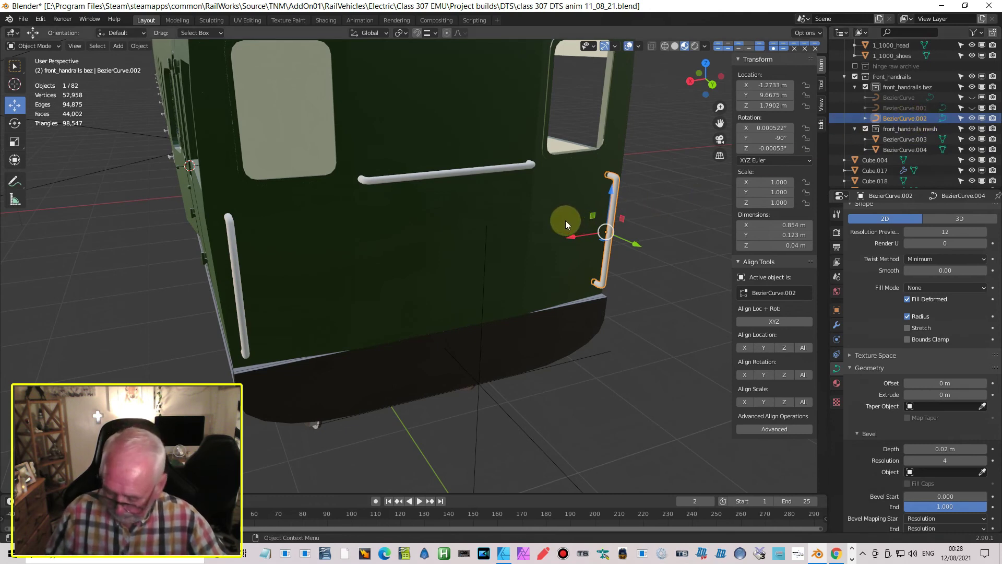
key(shift+d)
key(Return)
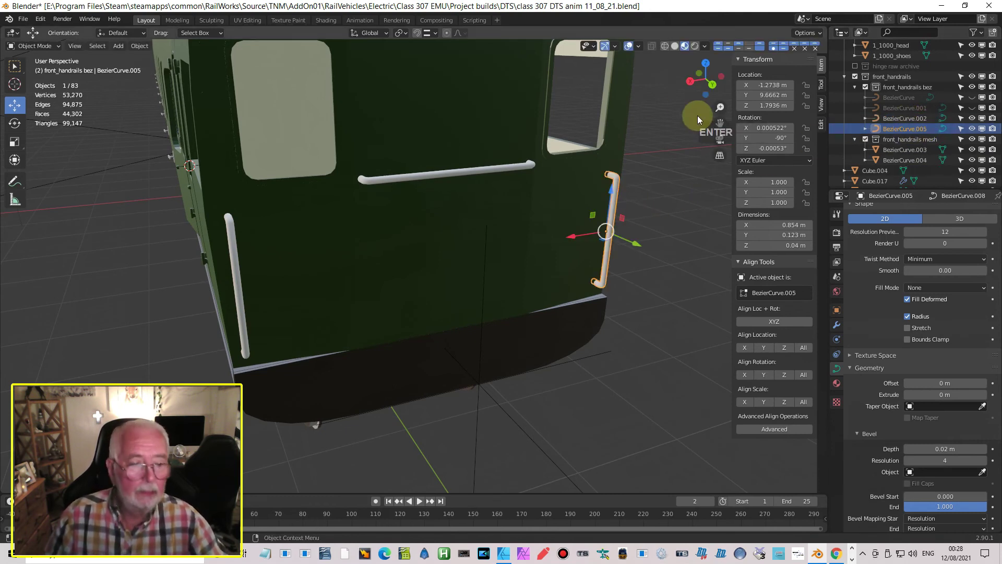
- Set the active spline Resolution U of the BezierCurve.005 handrail copy to 3 and convert the copy to a mesh
scroll(950, 443, down, 8)
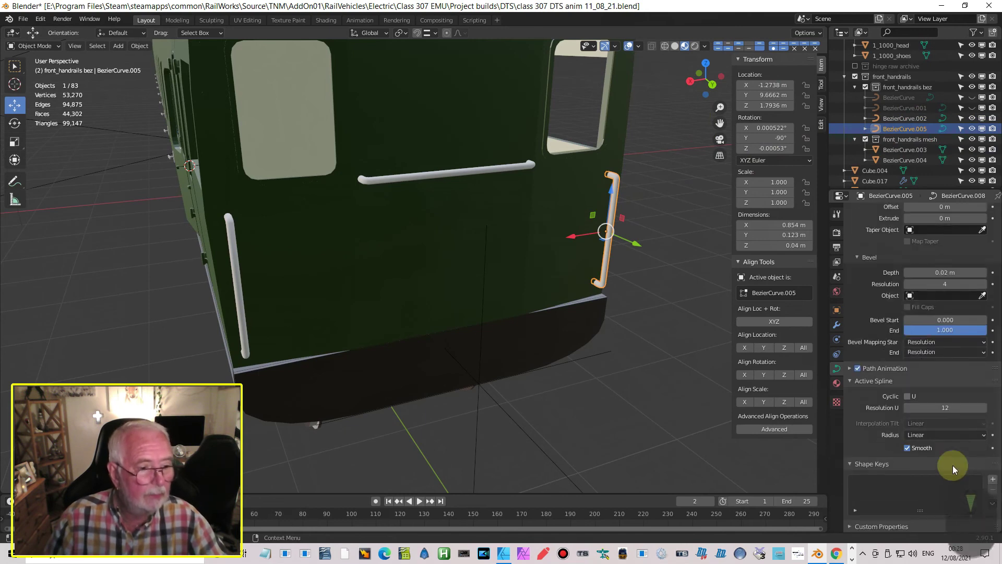
click(947, 409)
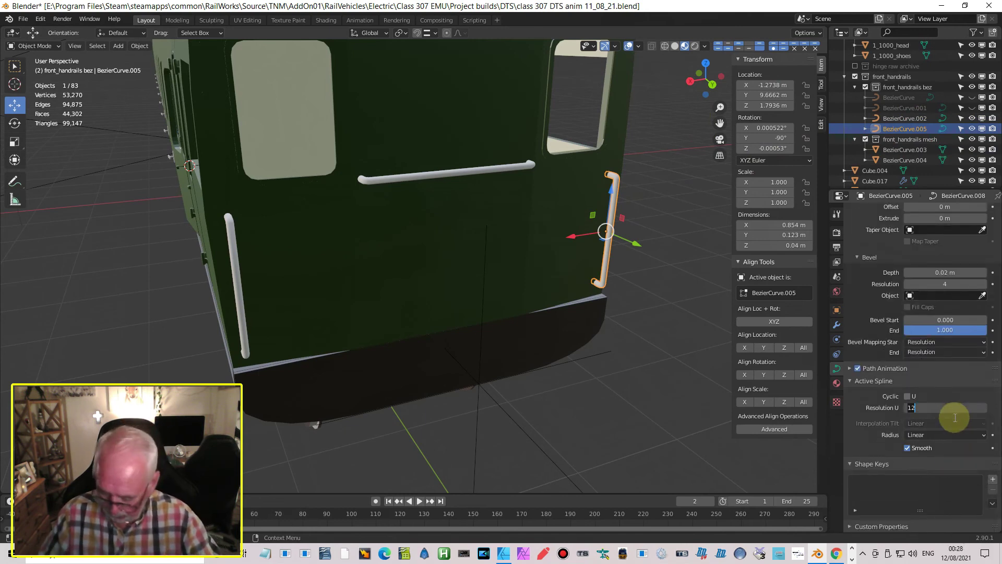
text(3)
key(Return)
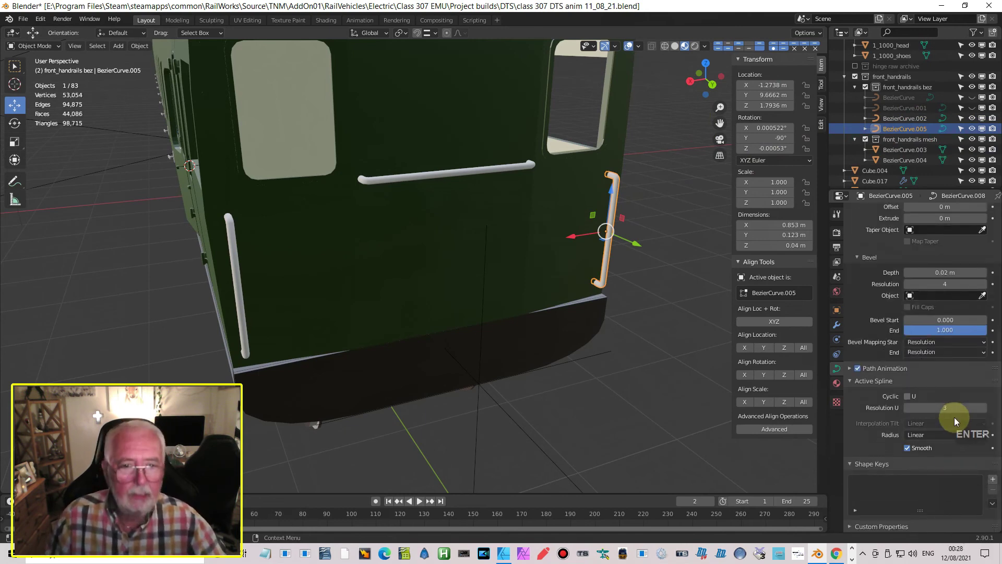
click(138, 46)
mouse_move(164, 320)
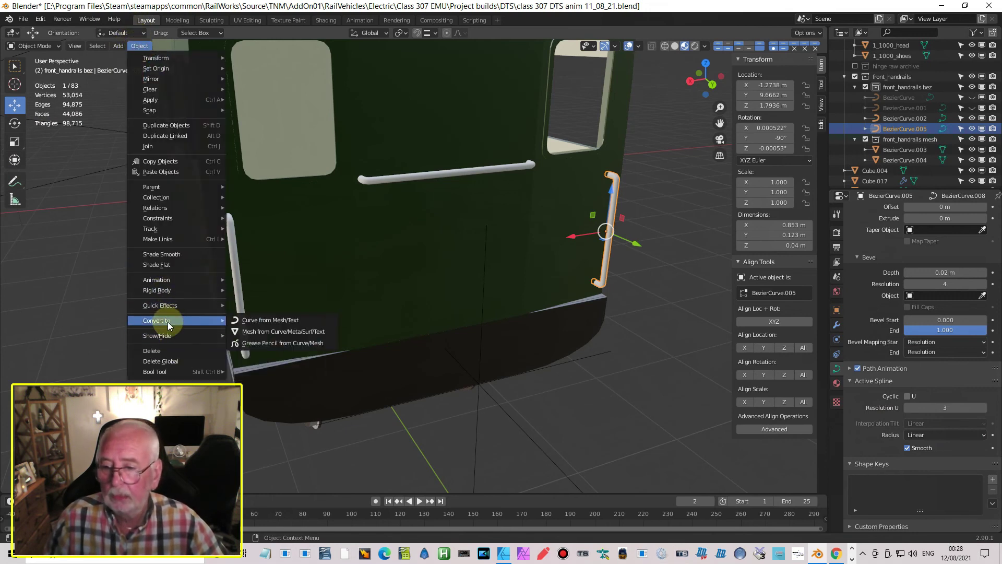
click(264, 332)
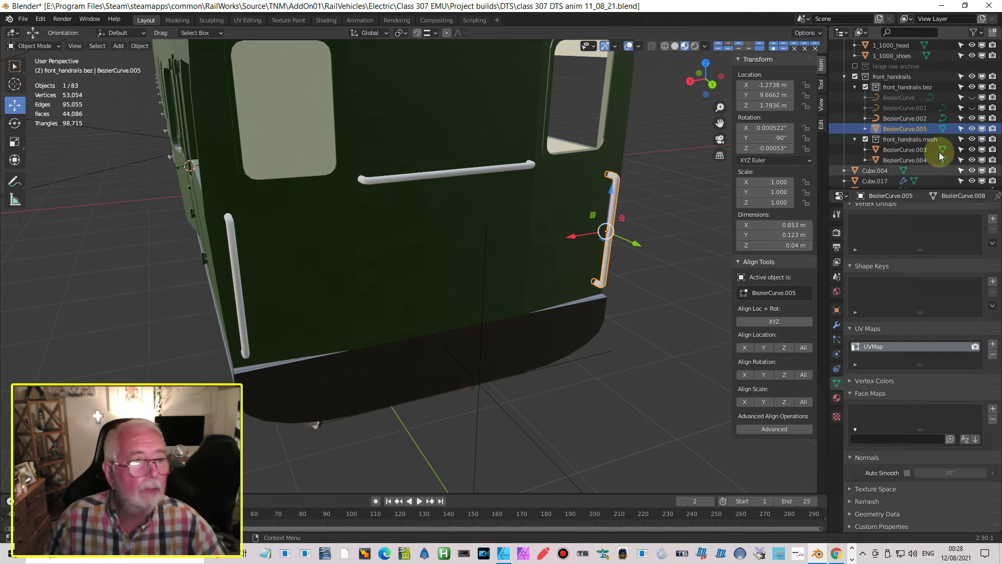
- Move the converted handrail into the "front_handrails mesh" collection and exclude the "front_handrails bez" collection from the view layer
click(908, 129)
drag(908, 129, 905, 139)
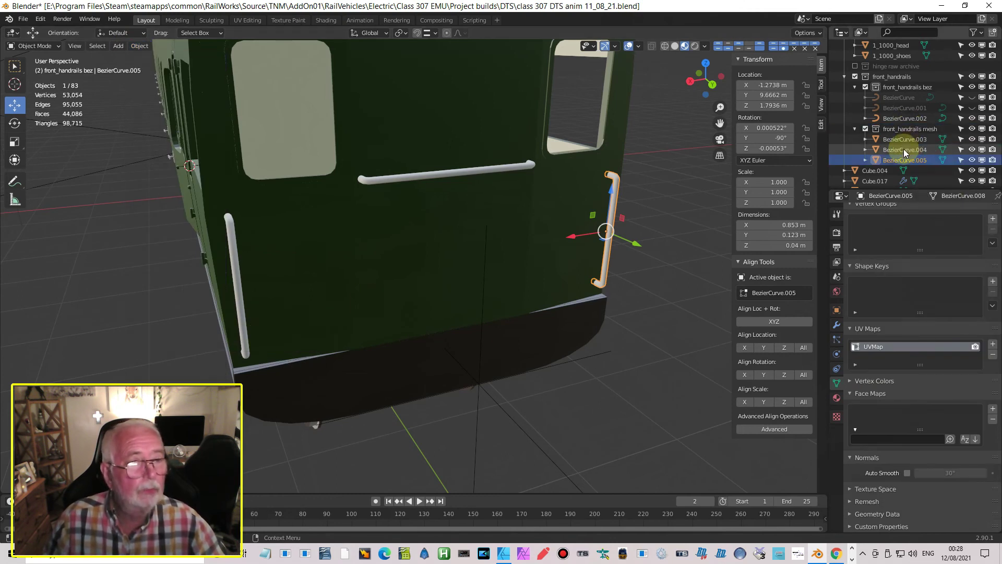
click(865, 86)
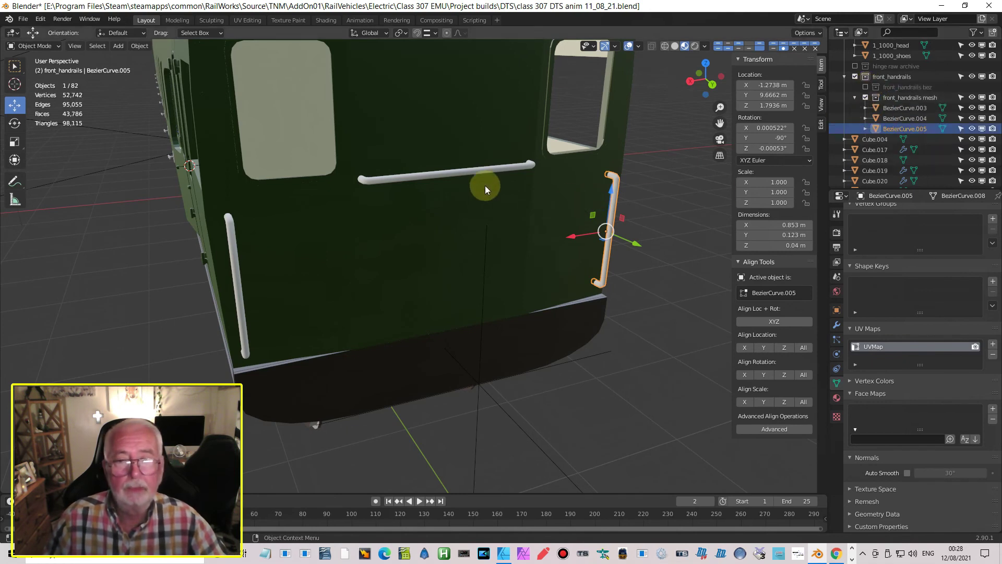
- Examine the mesh geometry of each of the three converted handrails in Edit Mode
key(Tab)
key(Tab)
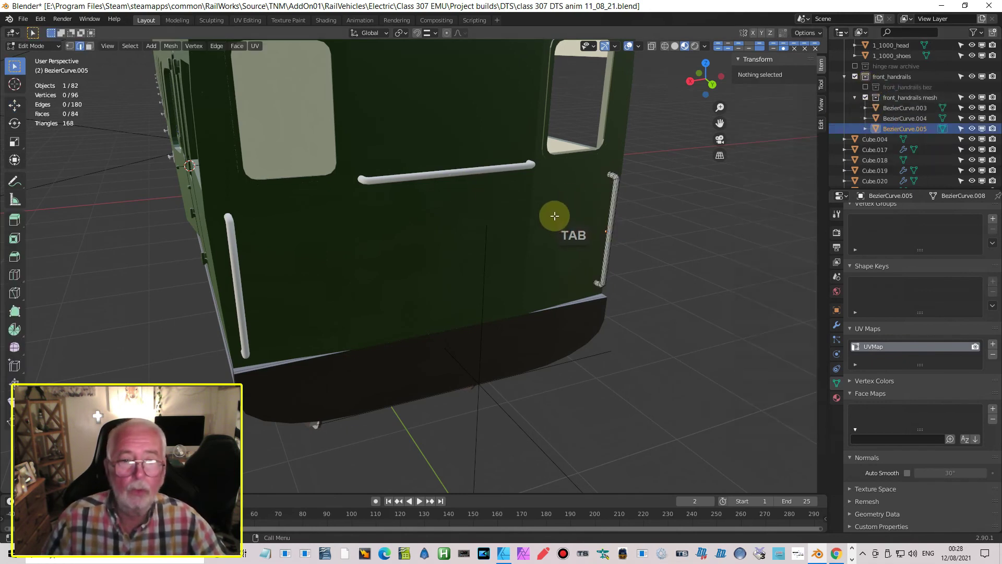
click(493, 168)
key(Tab)
key(Tab)
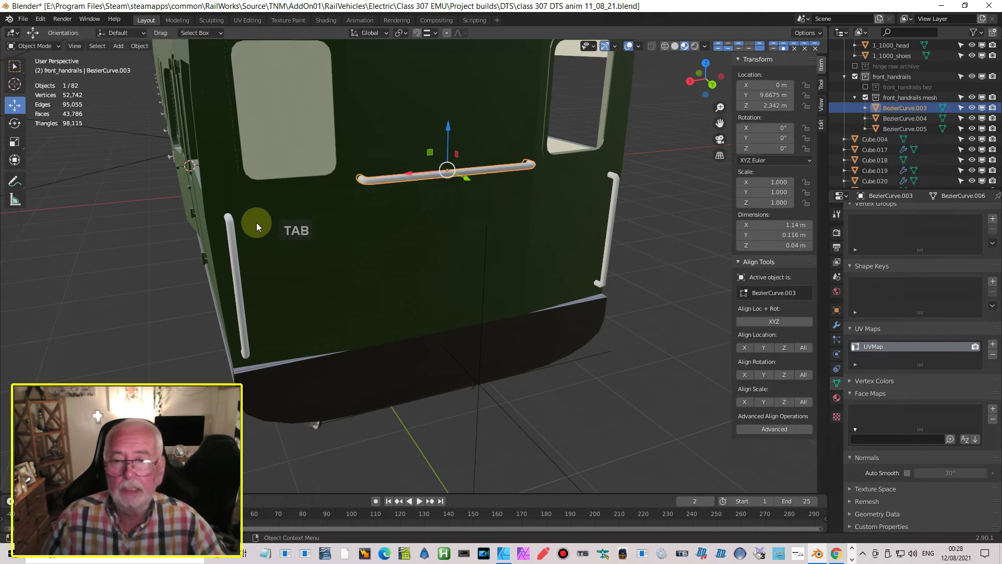
click(233, 242)
key(Tab)
key(Tab)
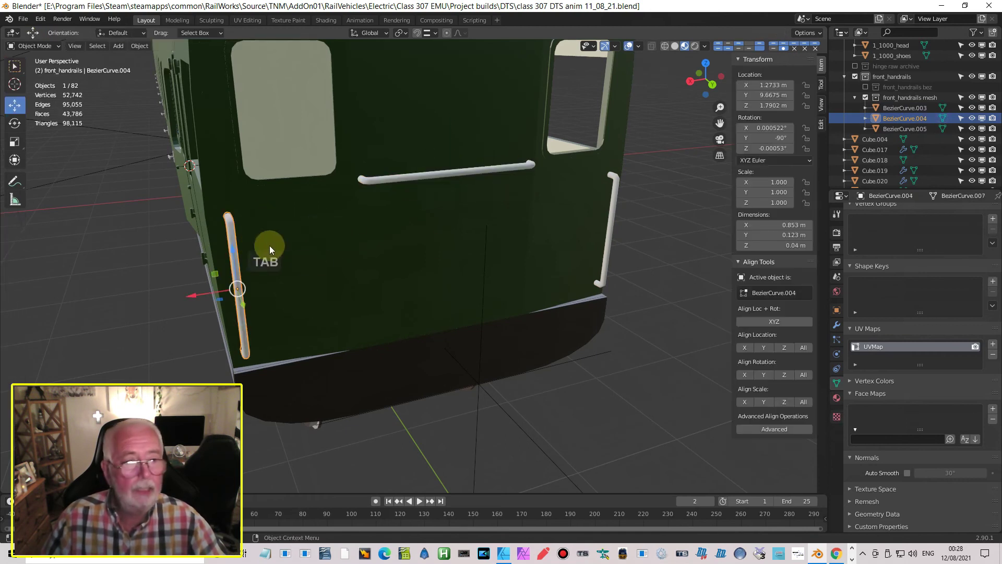
- Rename the horizontal handrail mesh BezierCurve.003 as 1_0032_front_hrail
click(914, 109)
double_click(911, 108)
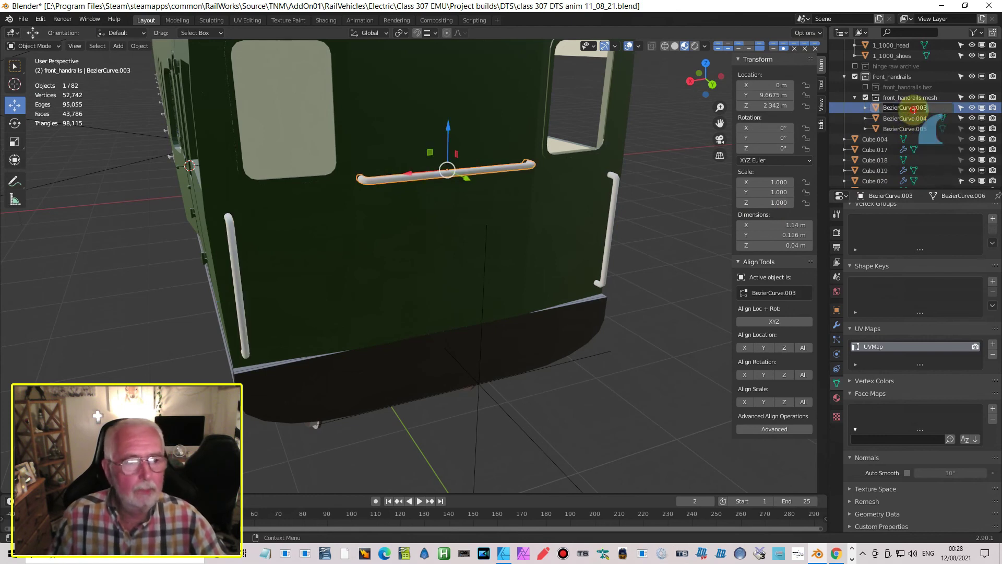
text(1)
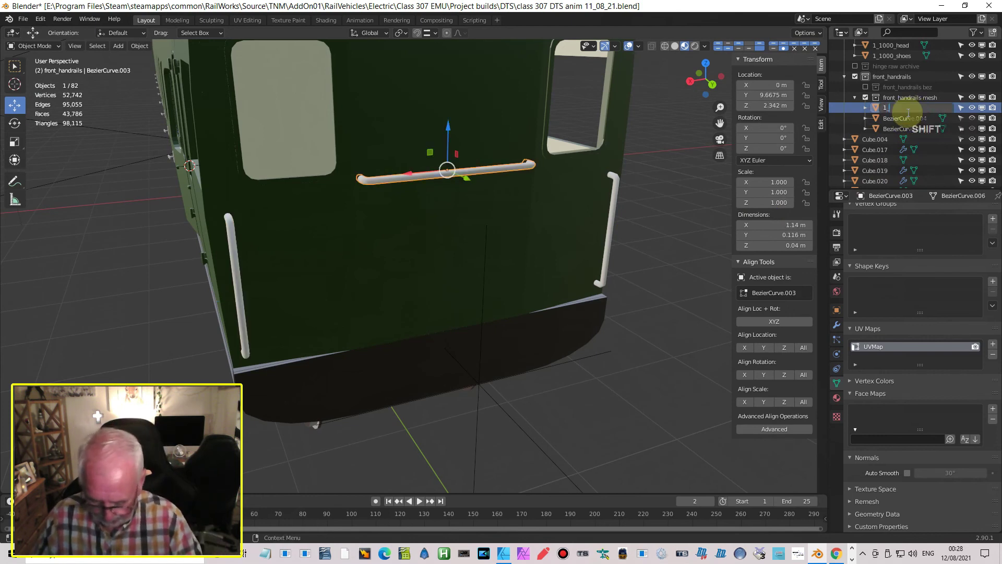
text(_0032_front_hrail)
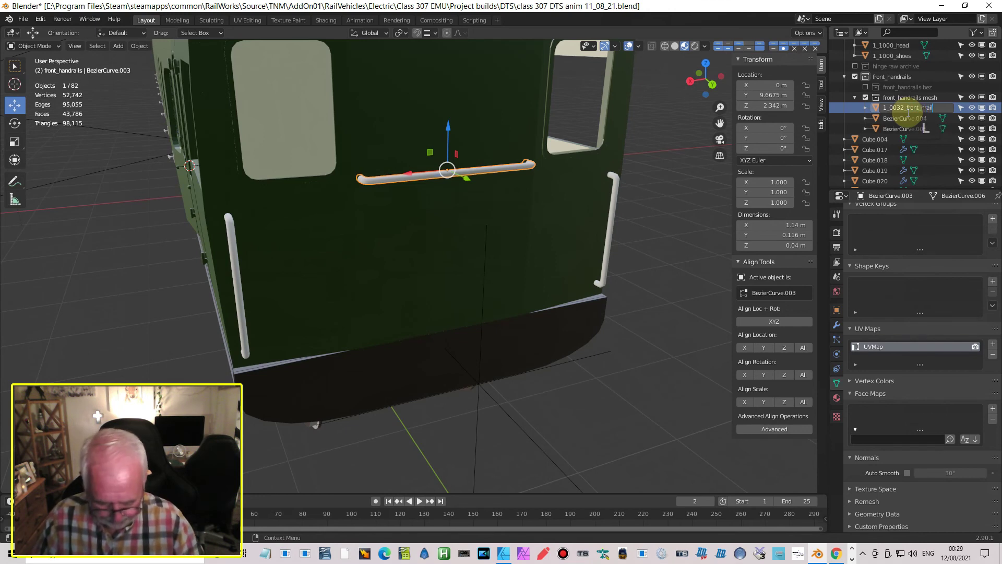
key(Return)
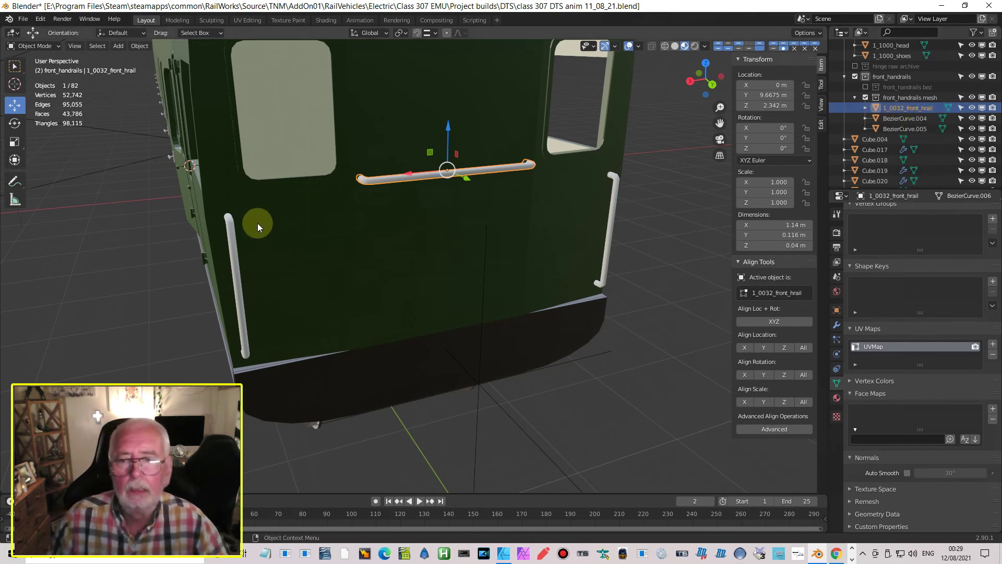
- Rename the vertical handrail mesh BezierCurve.004 as 1_0032_front_srail
click(233, 256)
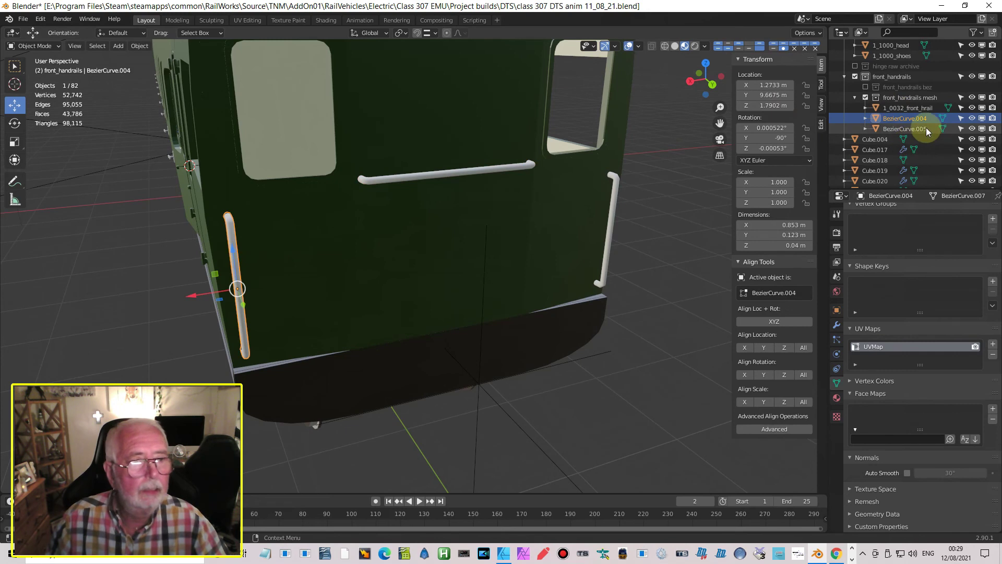
double_click(895, 118)
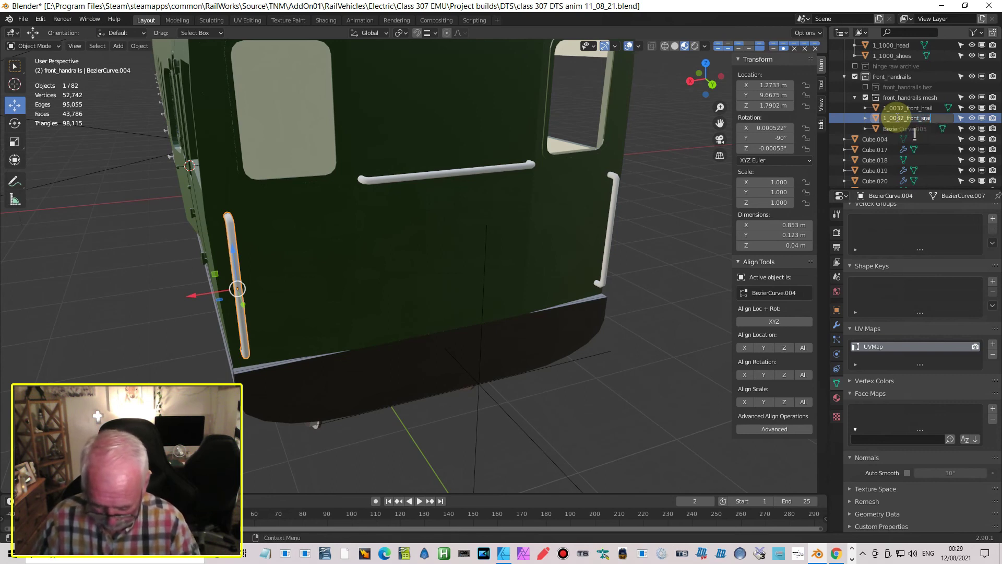
key(Return)
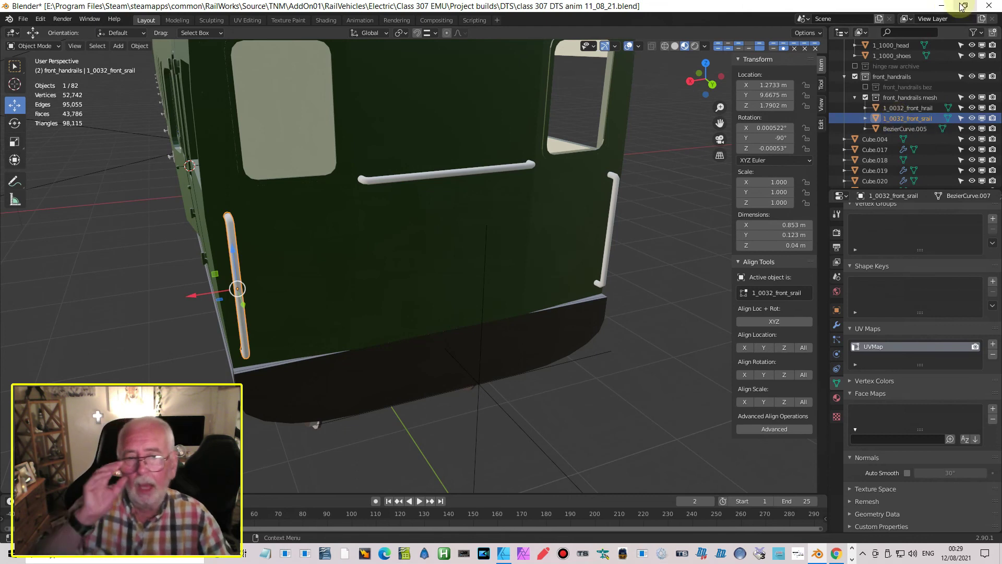
scroll(348, 191, down, 2)
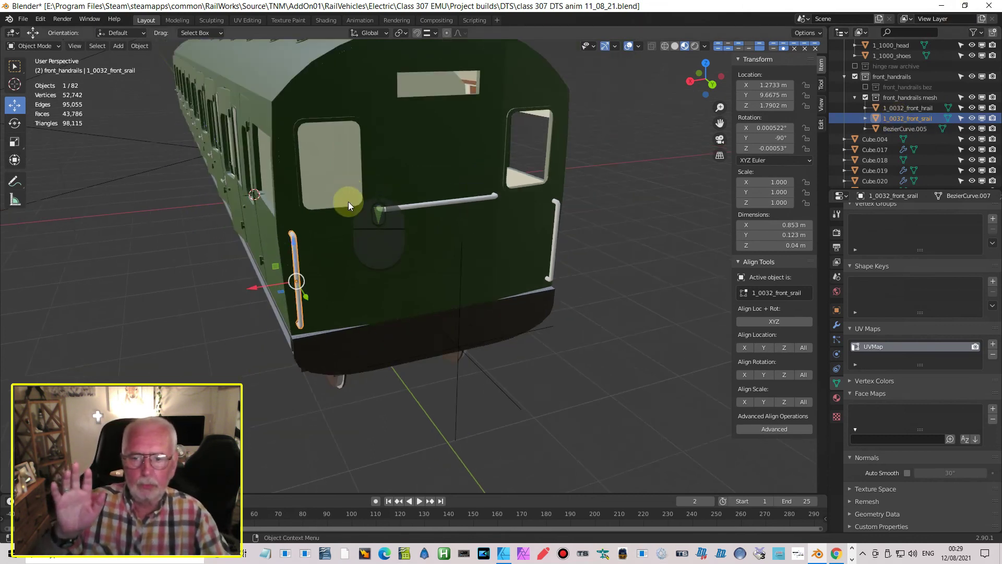
middle_drag(343, 191, 340, 183)
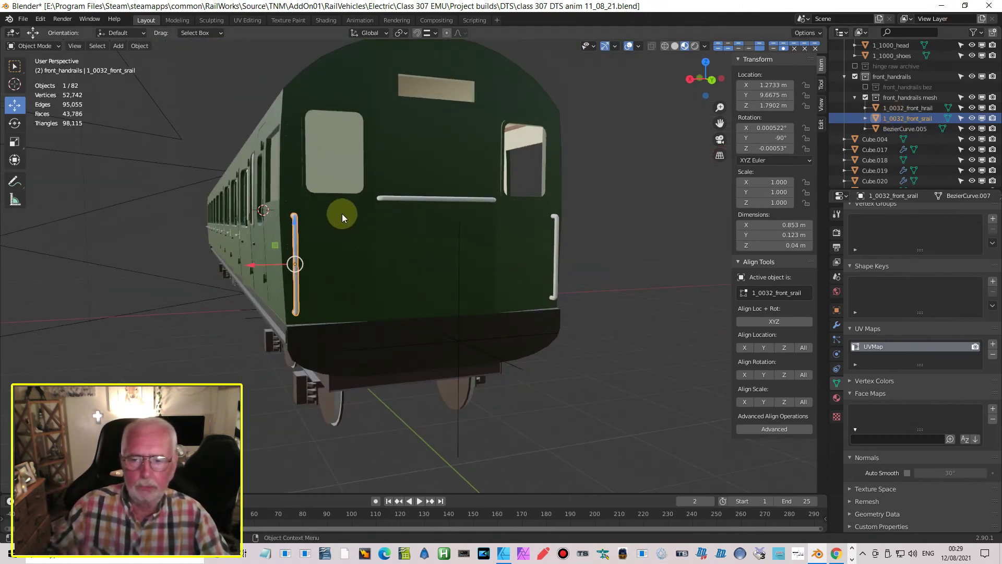
click(248, 20)
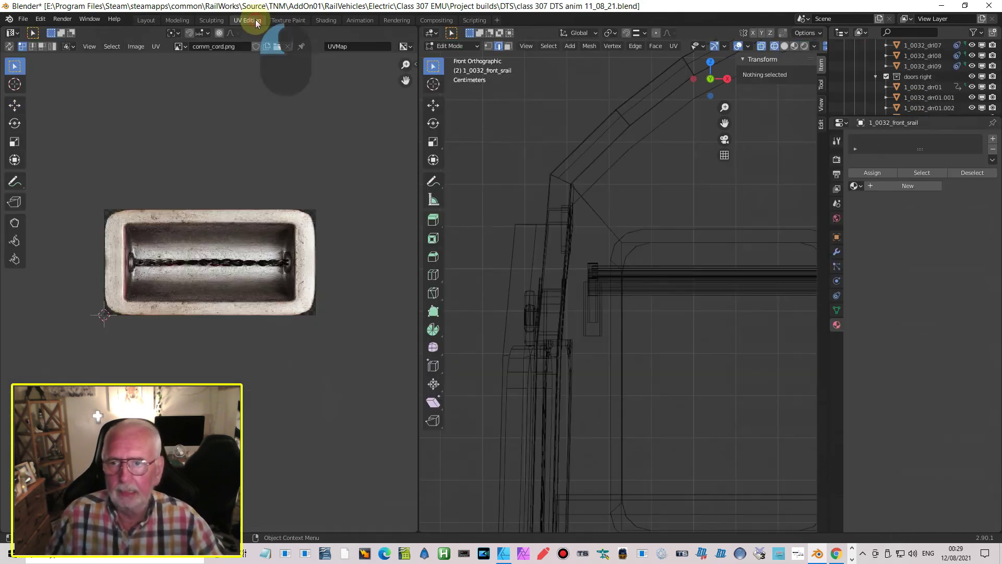
click(289, 21)
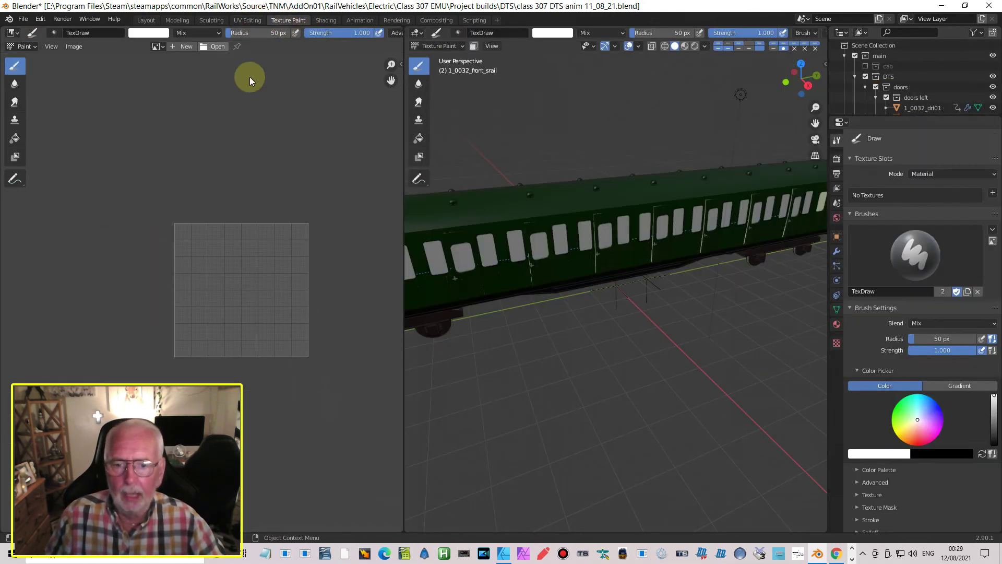
click(253, 20)
click(148, 20)
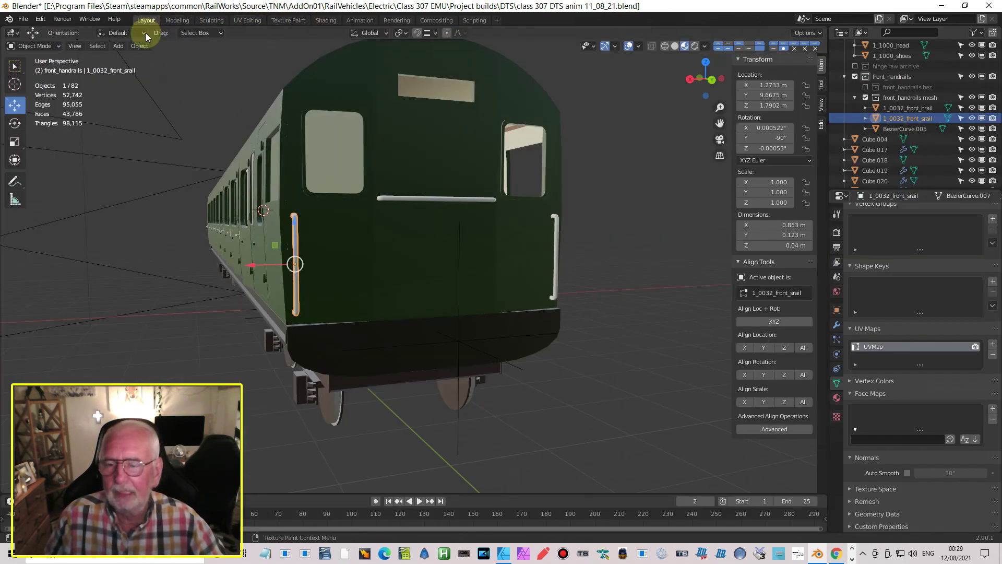
scroll(270, 151, up, 2)
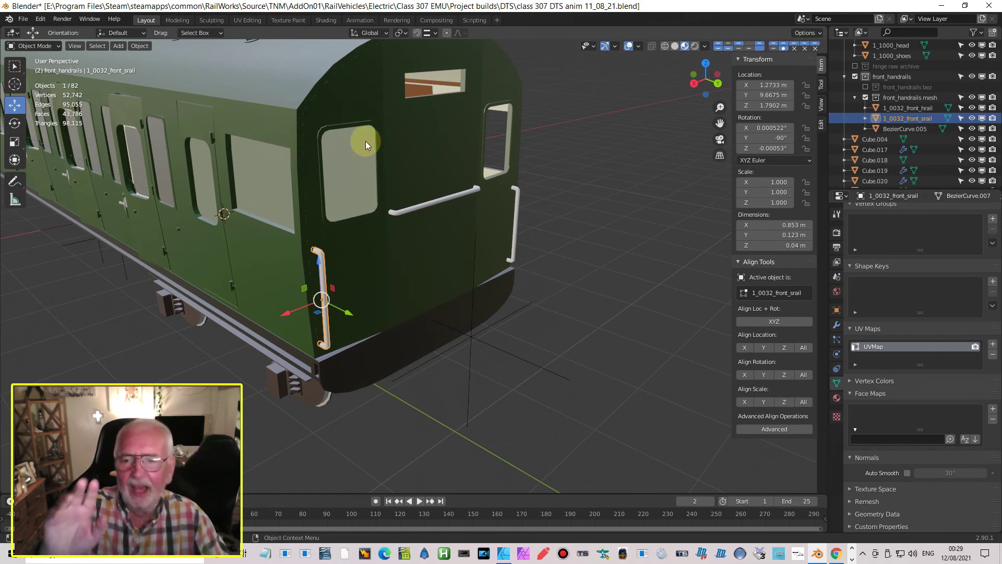
scroll(365, 141, down, 3)
middle_drag(360, 145, 340, 139)
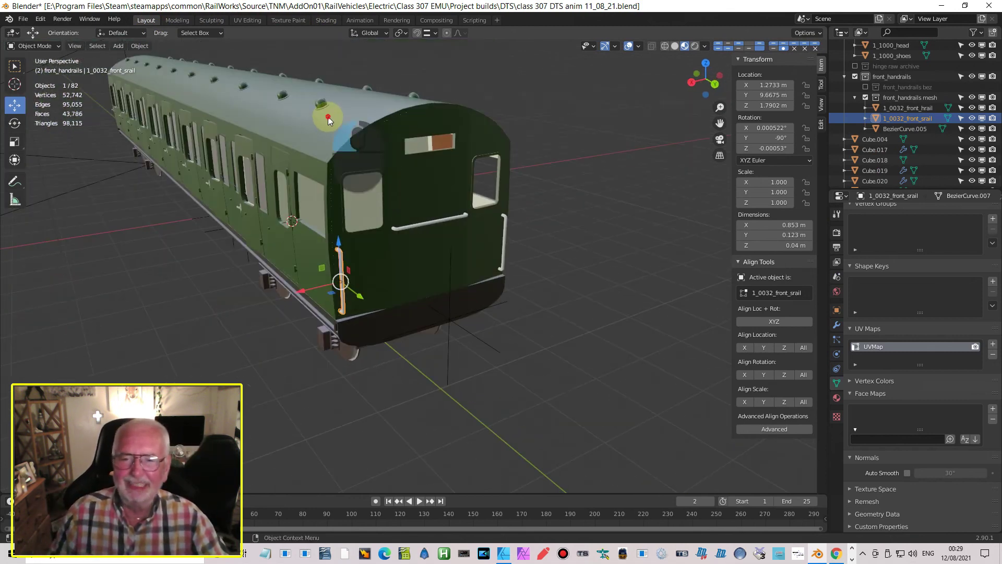
- Turn off the viewport display of the coach body's Mirror modifier and examine the compartment interior around the door and communication cord
click(327, 117)
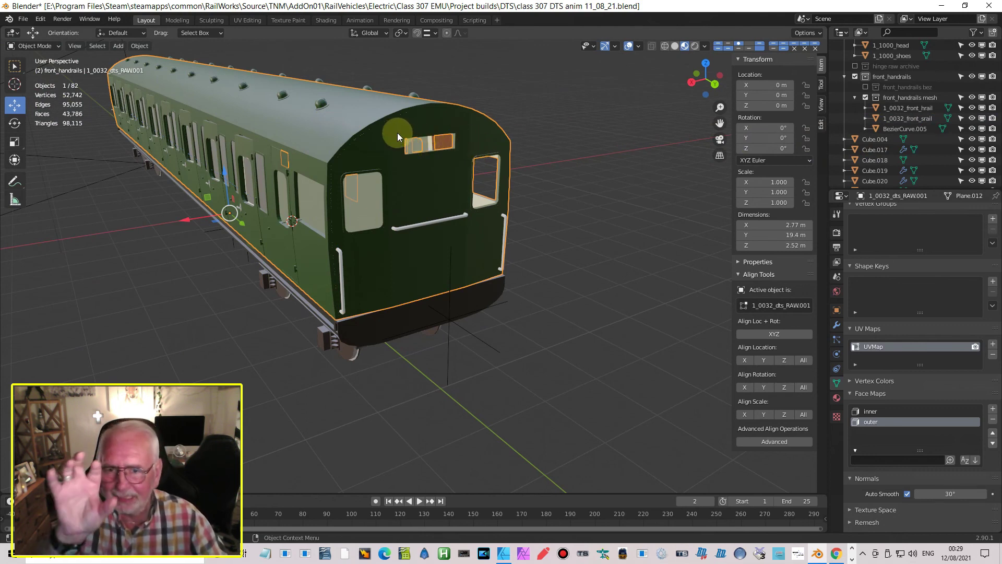
click(837, 325)
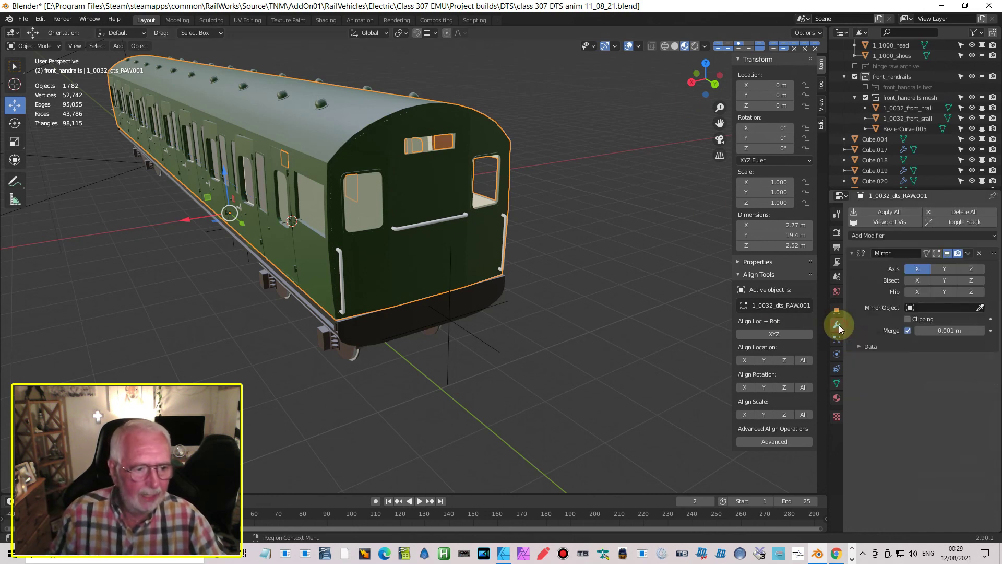
click(947, 253)
scroll(356, 184, up, 3)
middle_drag(242, 169, 355, 205)
shift+middle_drag(183, 203, 426, 177)
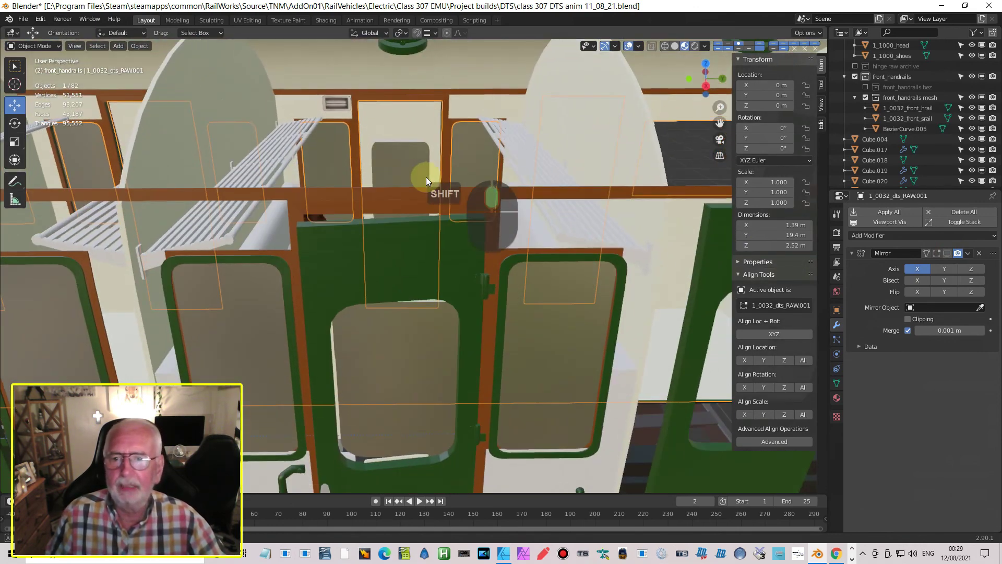
scroll(389, 149, up, 3)
middle_drag(336, 180, 379, 196)
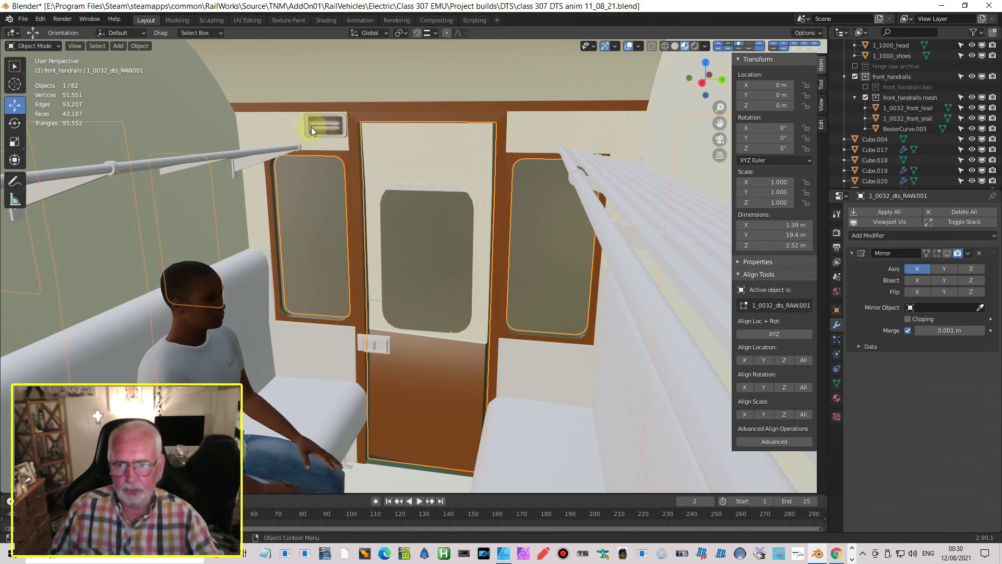
middle_drag(361, 144, 336, 140)
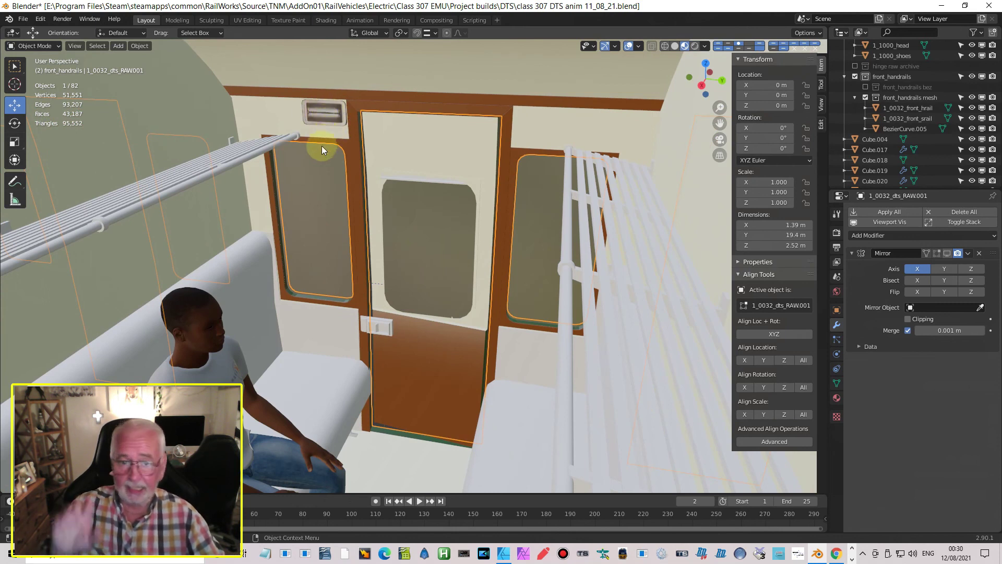
scroll(315, 162, down, 10)
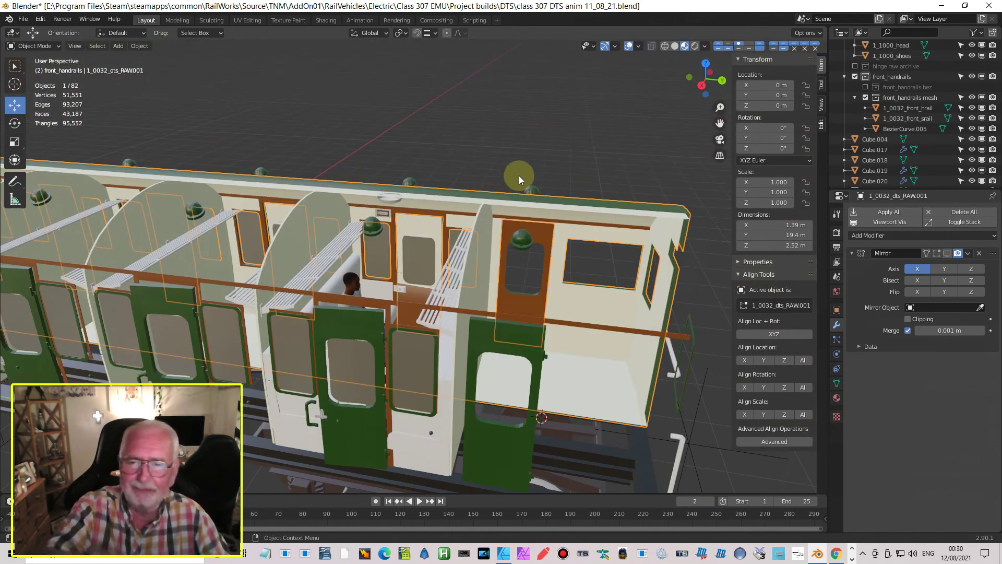
- Turn the viewport display of the coach body's Mirror modifier back on
click(947, 253)
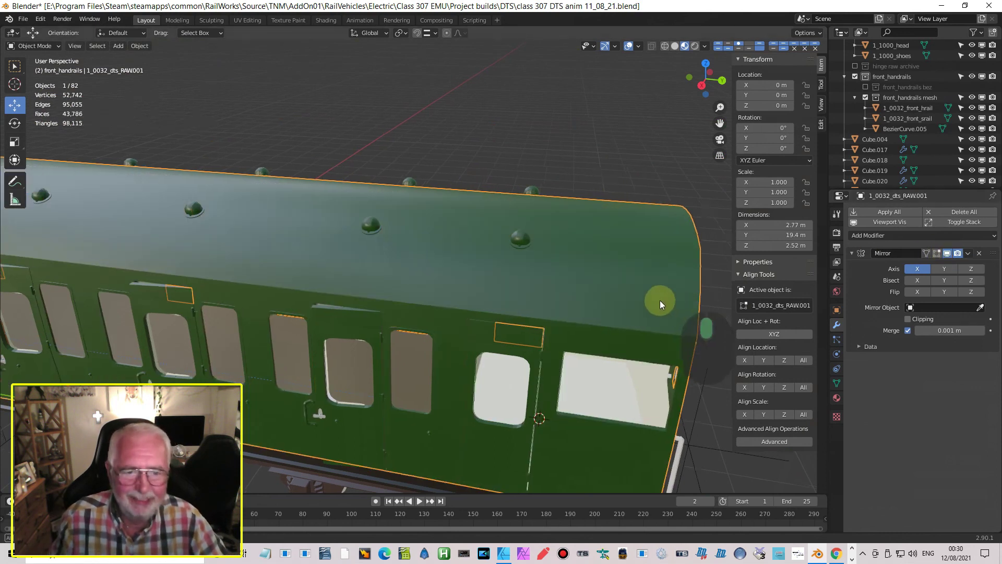
middle_drag(659, 299, 585, 286)
middle_drag(393, 248, 469, 248)
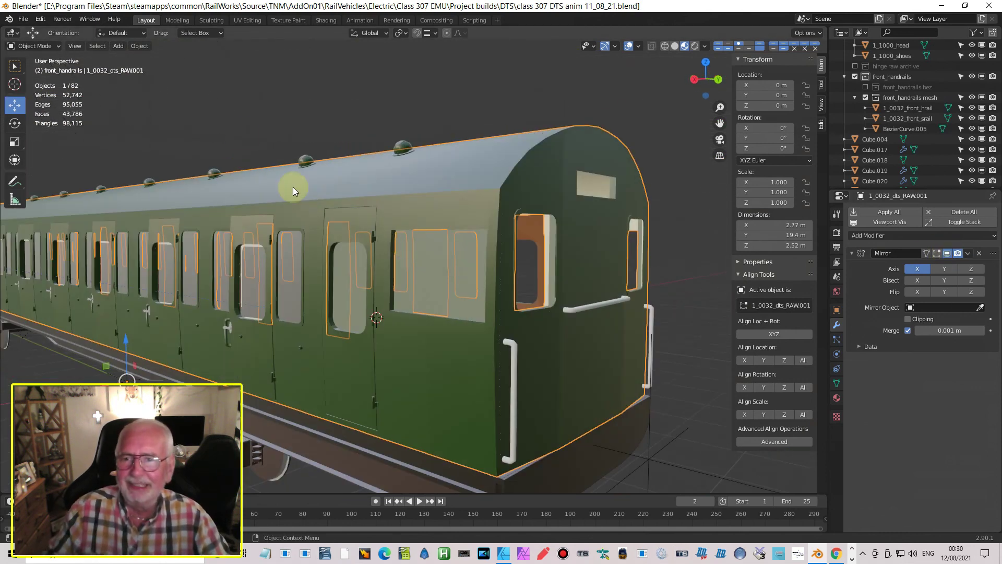
- Switch to the UV Editing workspace and show the coach model's cab front in solid shading
click(236, 23)
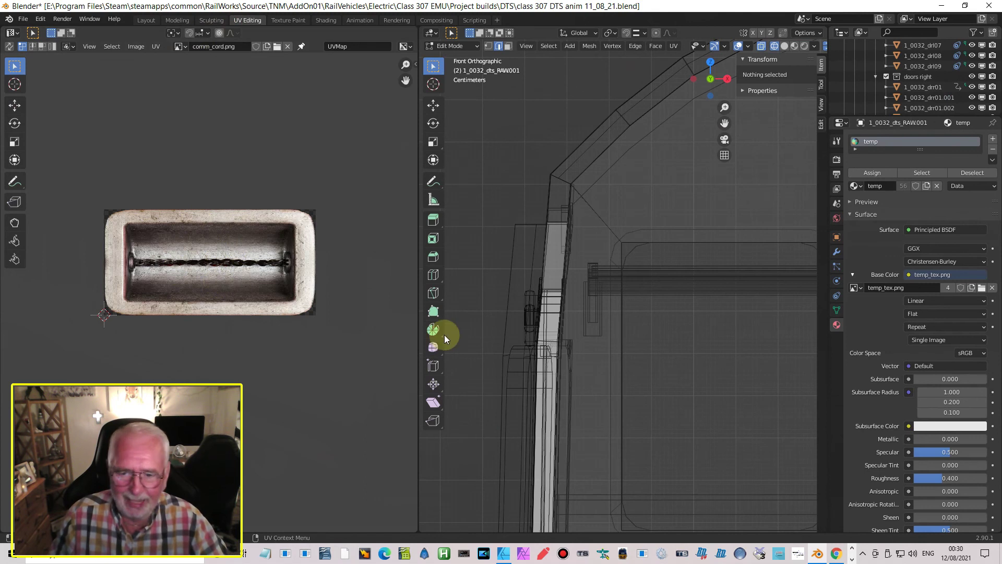
mouse_move(575, 329)
middle_down()
mouse_move(566, 342)
mouse_move(628, 245)
middle_up()
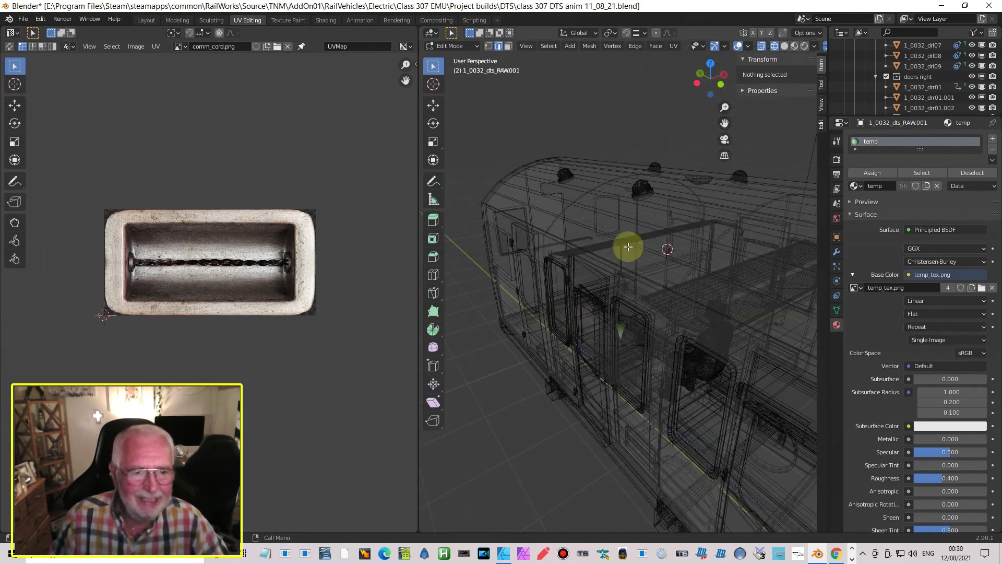
click(785, 46)
mouse_move(682, 127)
middle_down()
mouse_move(637, 291)
mouse_move(756, 250)
mouse_move(654, 289)
mouse_move(675, 289)
mouse_move(669, 302)
middle_up()
scroll(654, 288, down, 5)
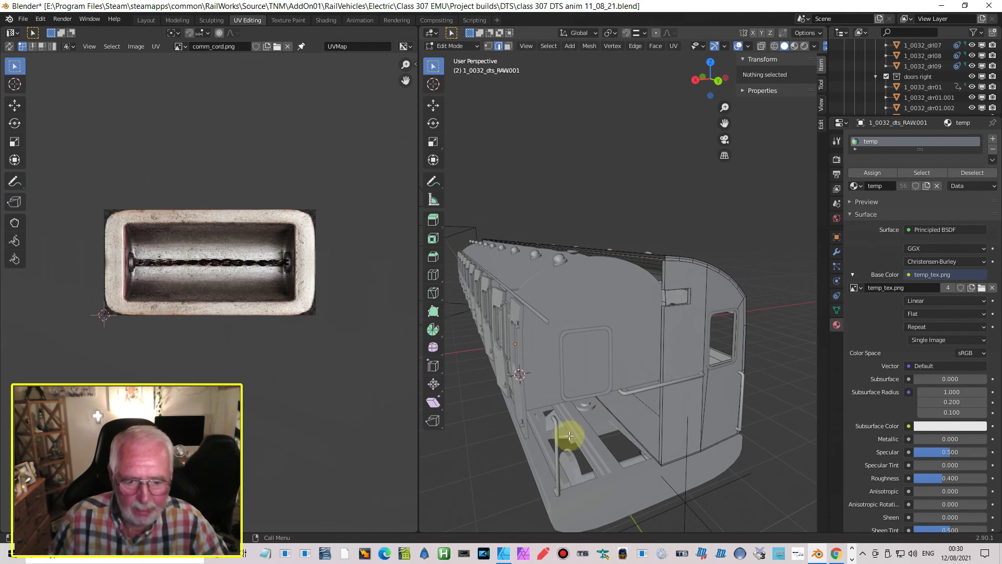
- Leave the coach body's Edit Mode and select all geometry of the horizontal front handrail 1_0032_front_hrail in Edit Mode
key(Tab)
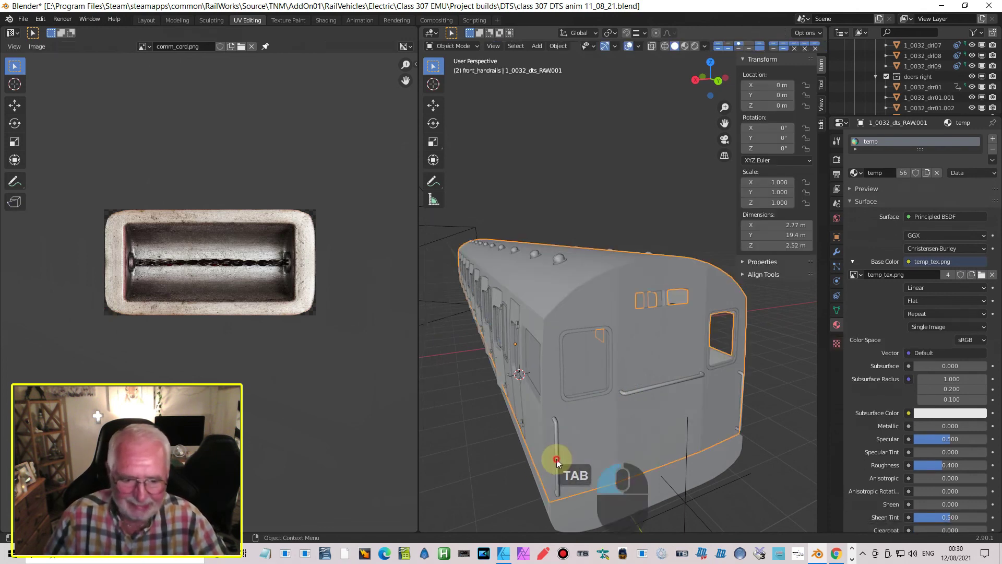
click(556, 459)
key(a)
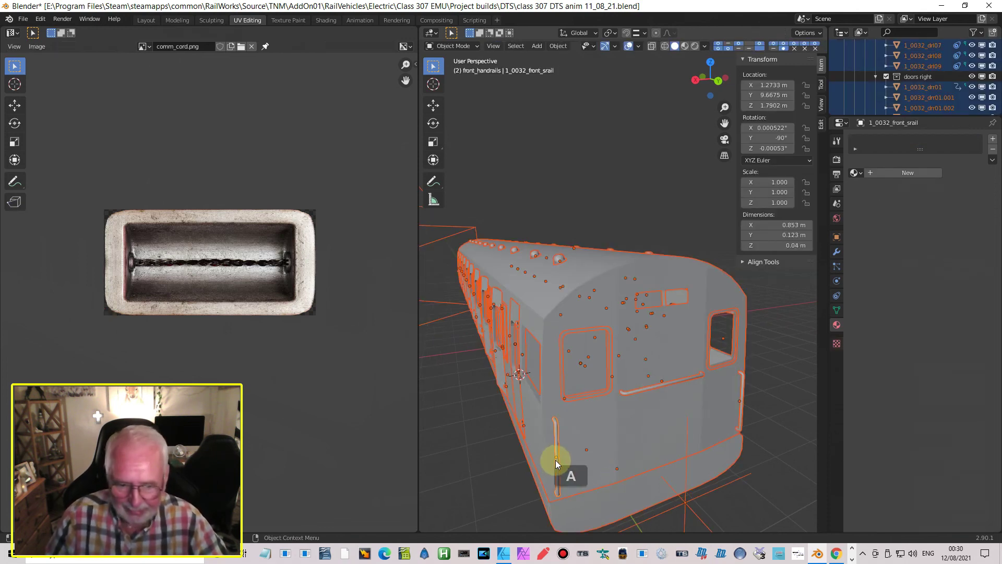
click(558, 446)
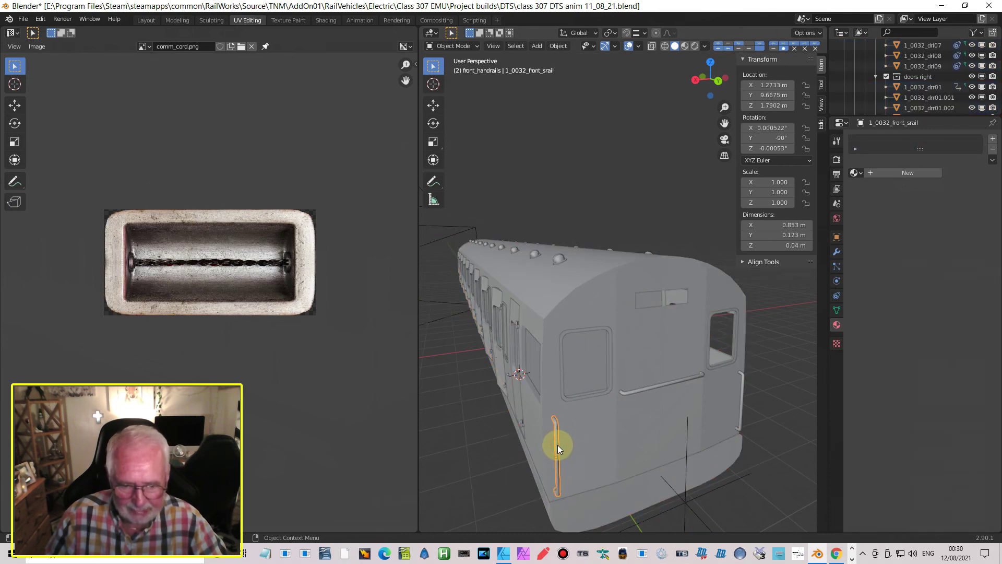
click(639, 392)
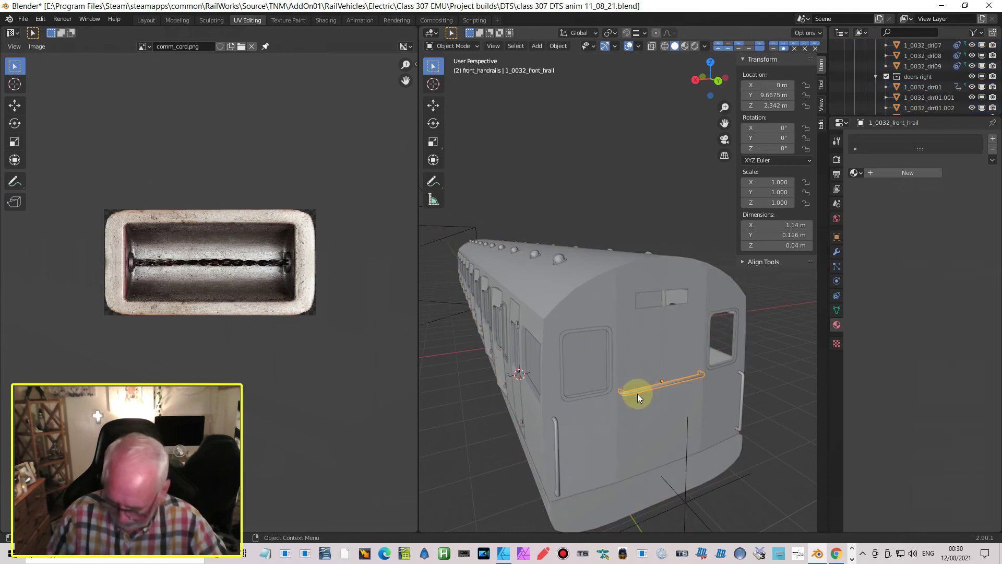
key(Tab)
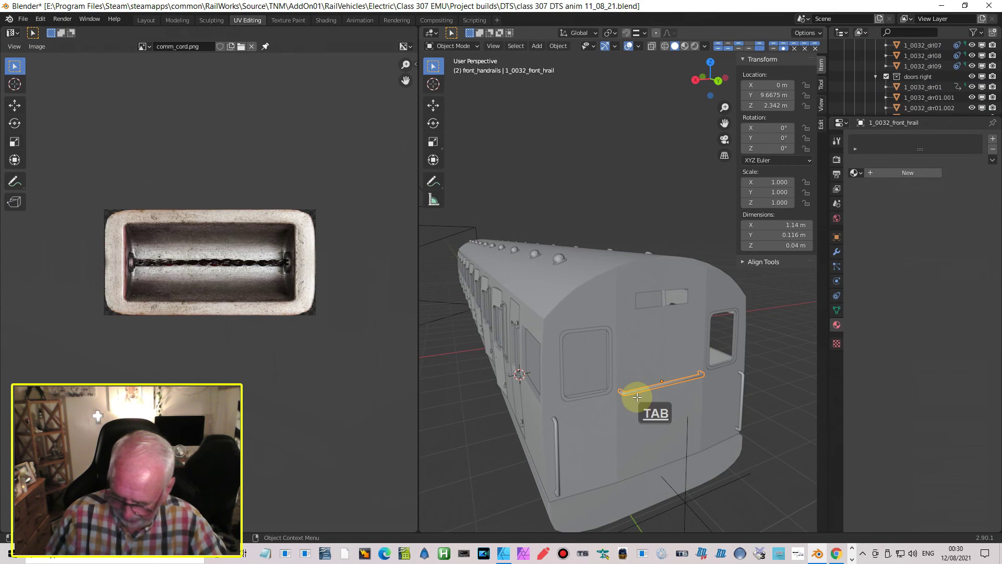
key(a)
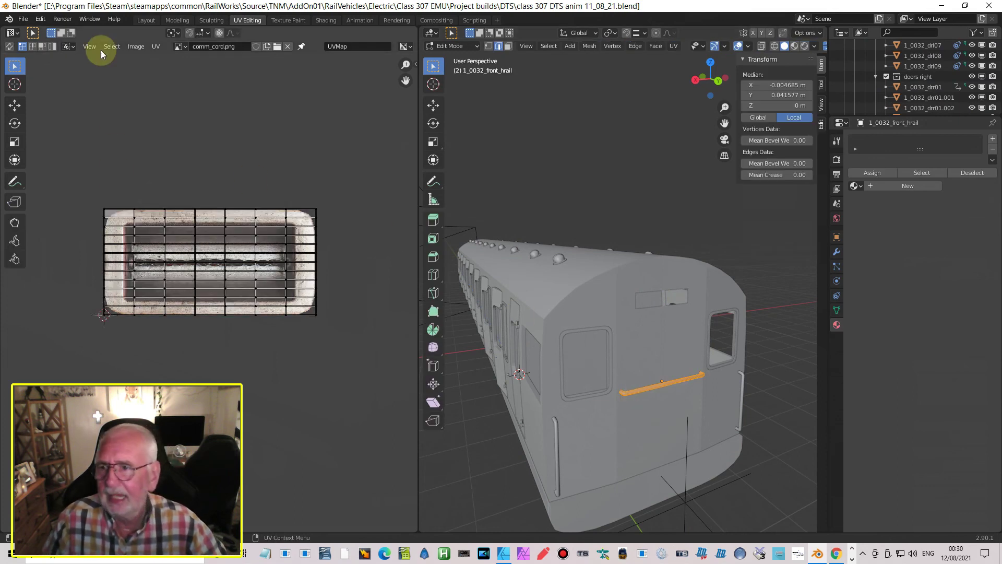
- Display the temp_tex.png colour swatch texture behind the horizontal handrail's UV layout
click(177, 46)
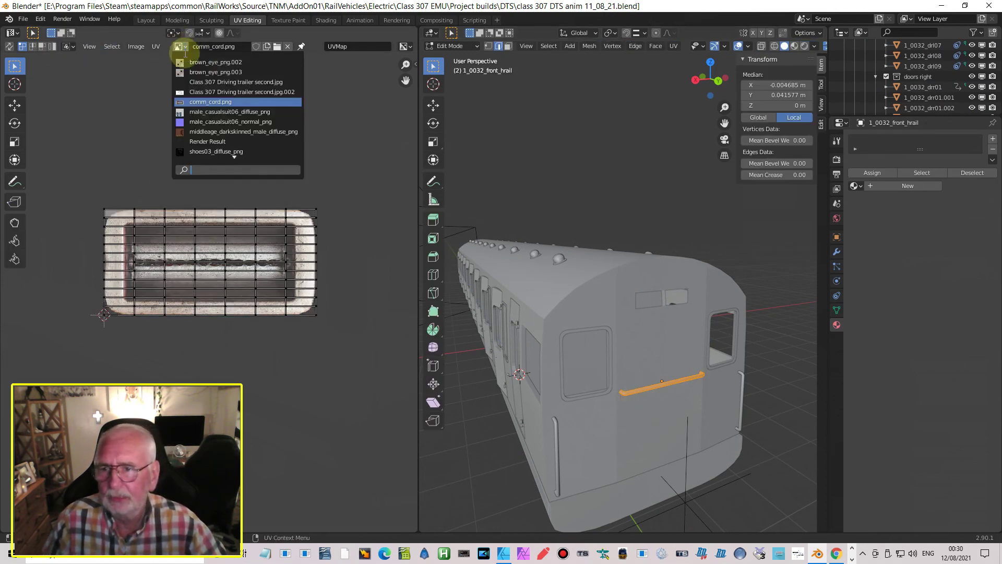
scroll(233, 135, down, 1)
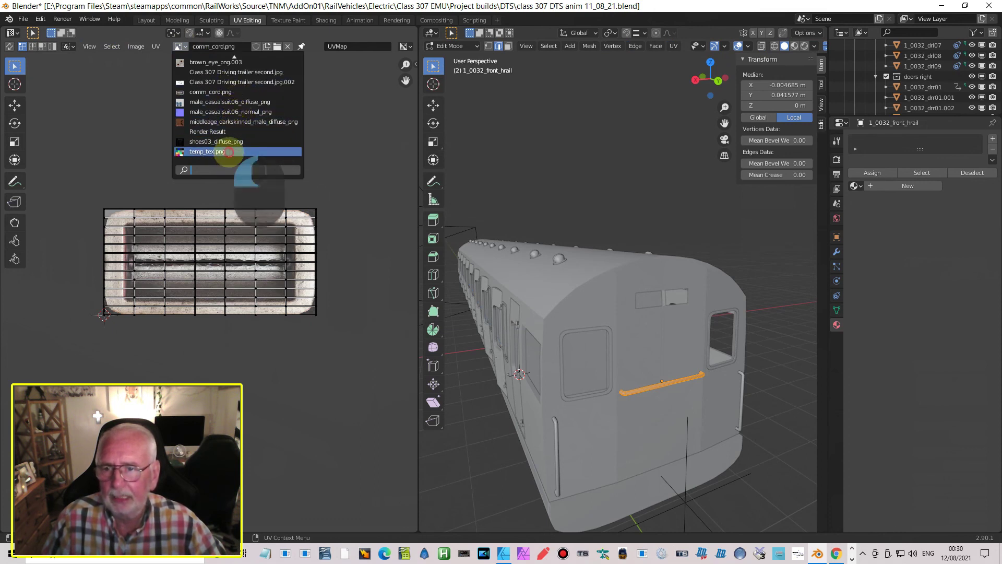
click(230, 152)
scroll(280, 266, up, 5)
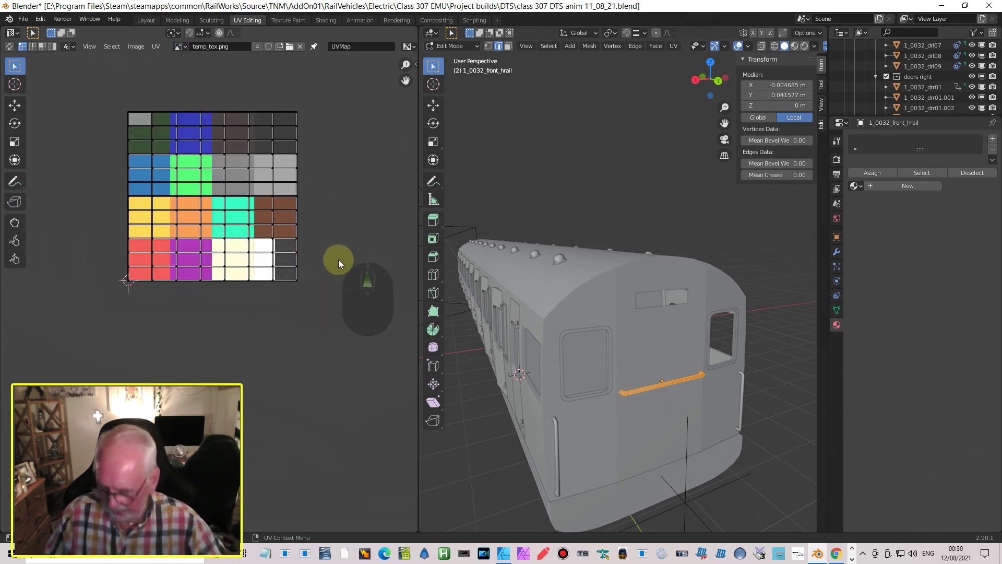
- Scale down all the horizontal handrail's UVs and place them inside the dark green swatch of the texture
key(a)
key(s)
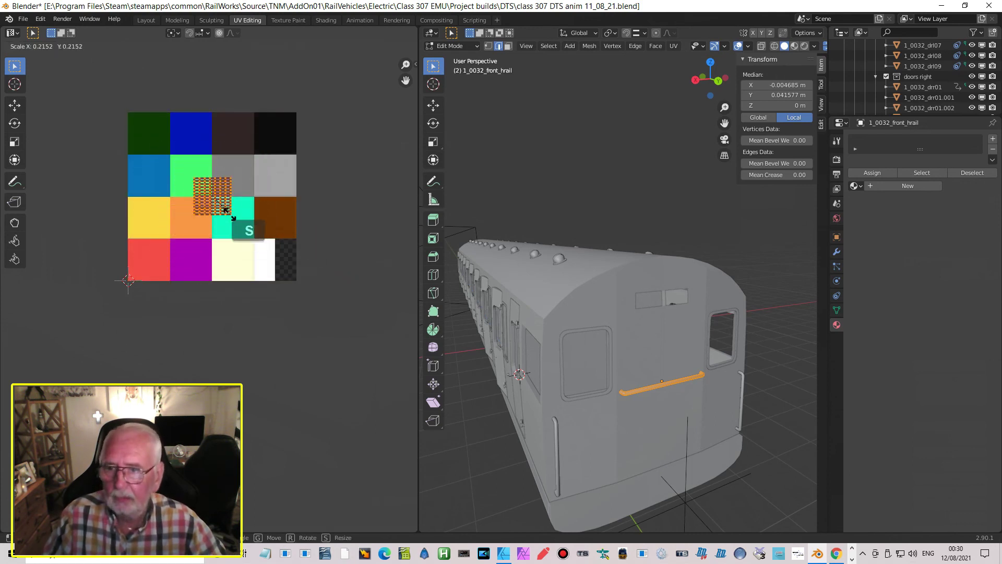
click(220, 209)
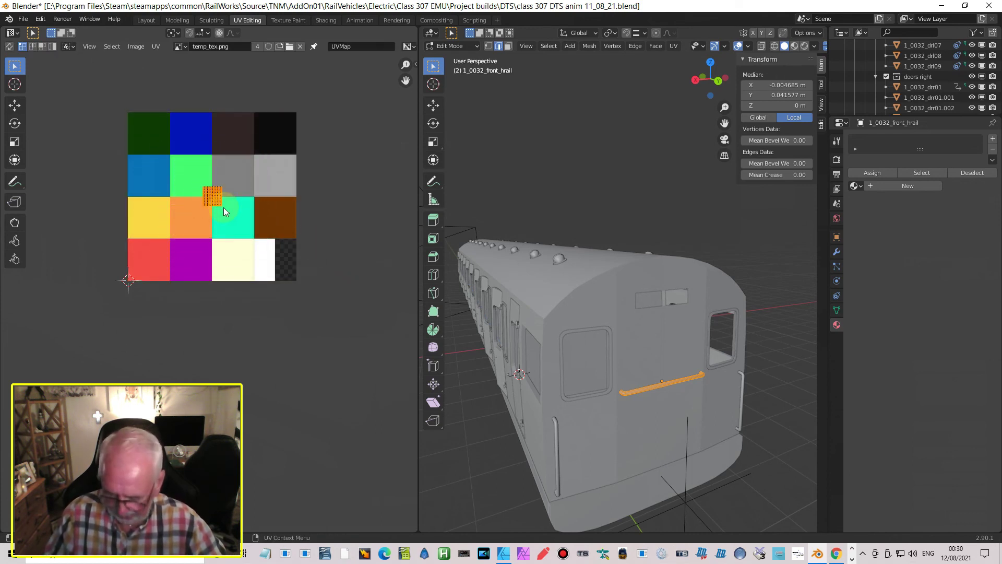
key(g)
click(156, 146)
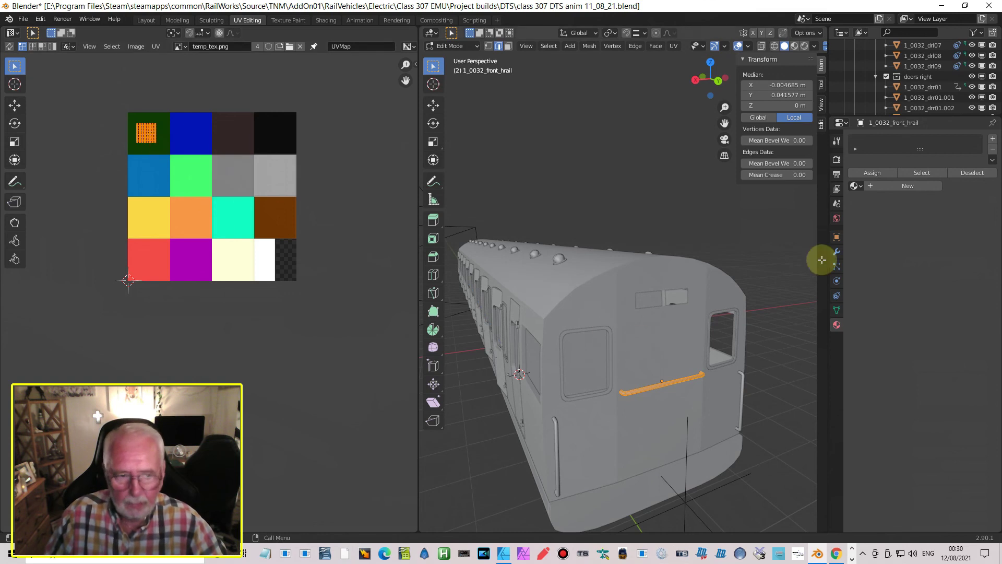
- Give the horizontal handrail the existing temp material and show the model in Material Preview shading
click(854, 185)
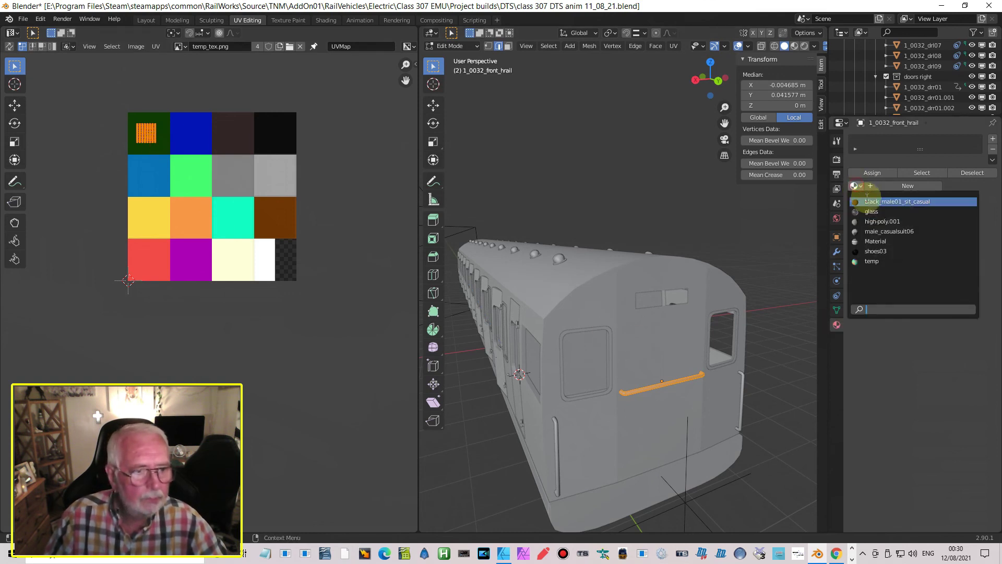
click(869, 261)
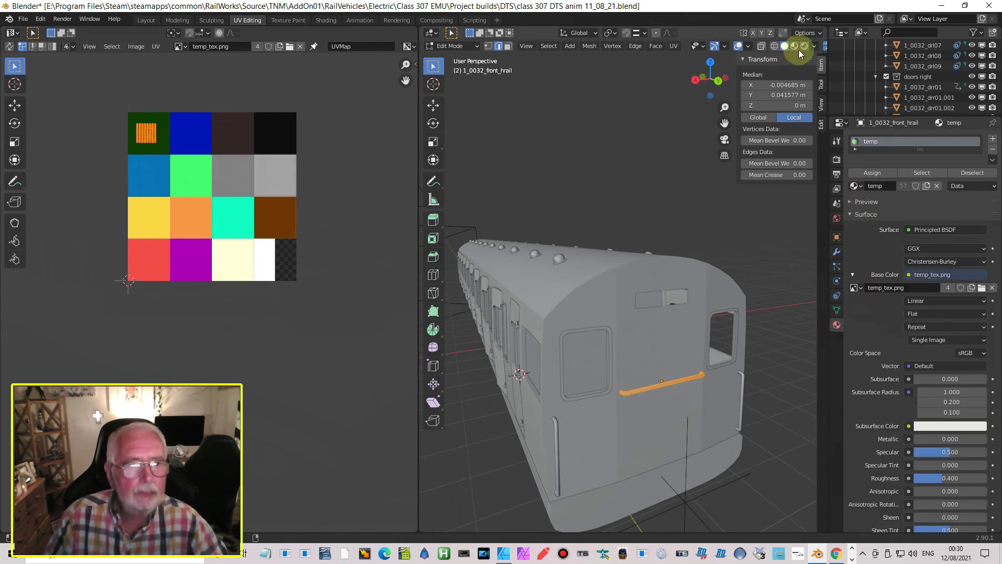
click(795, 46)
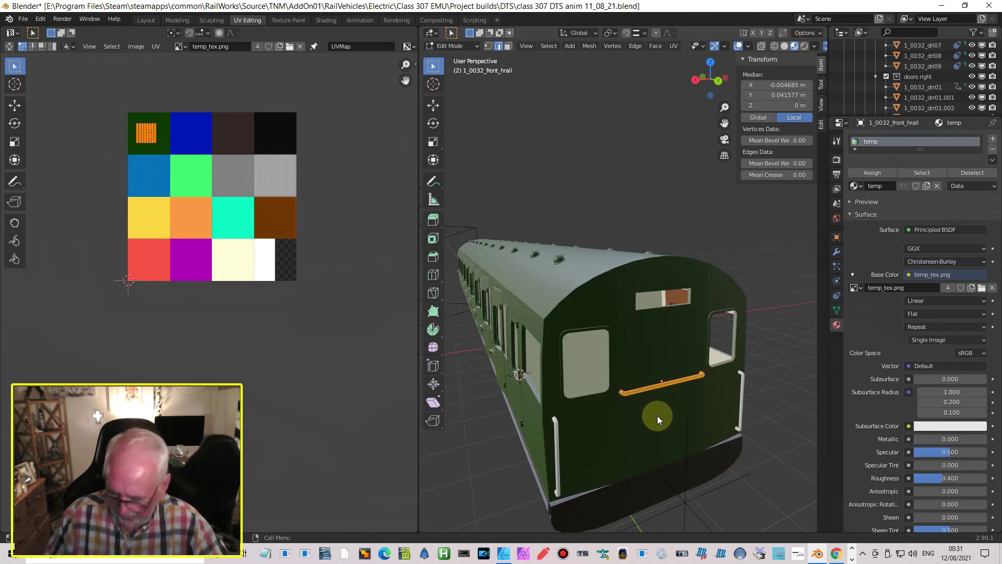
- Return to Object Mode, select the vertical handrail 1_0032_front_srail, and view the cab front in the Layout workspace
key(Tab)
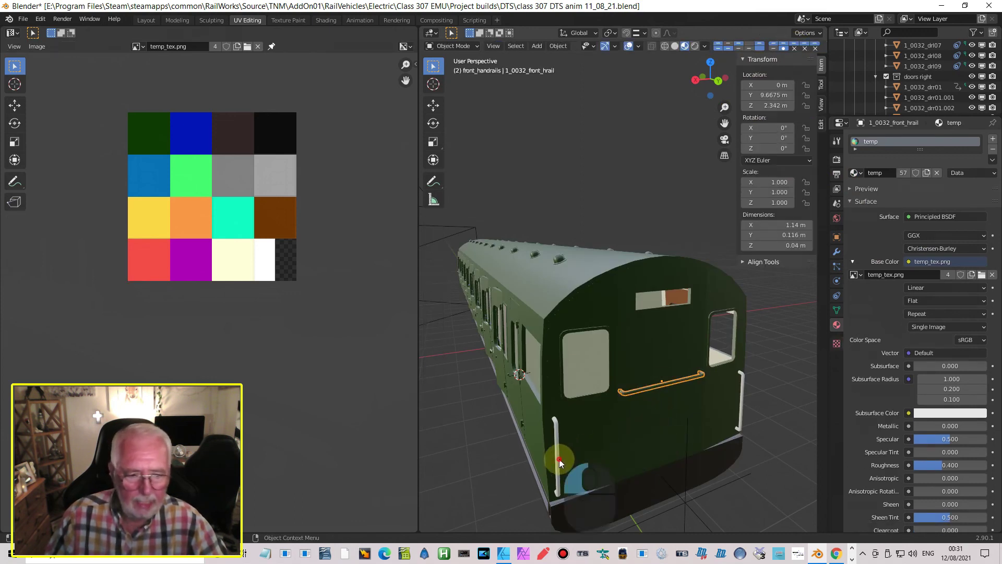
click(559, 460)
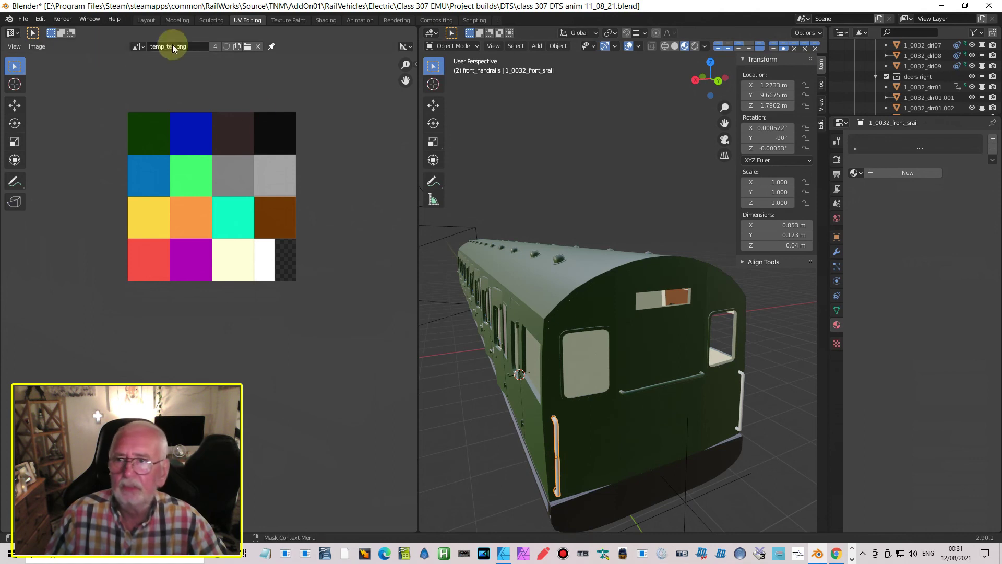
click(146, 20)
middle_drag(506, 344, 362, 225)
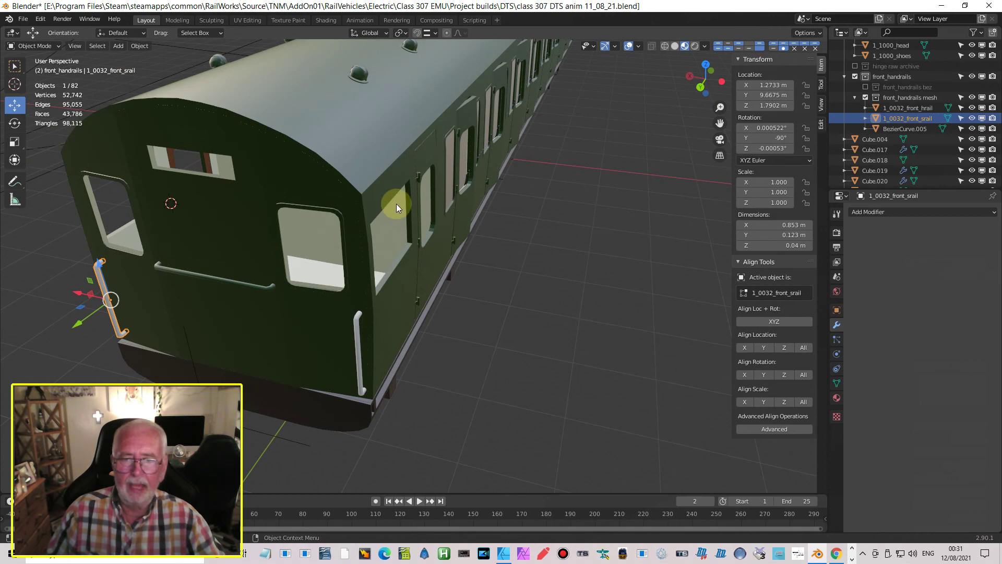
middle_drag(414, 277, 477, 230)
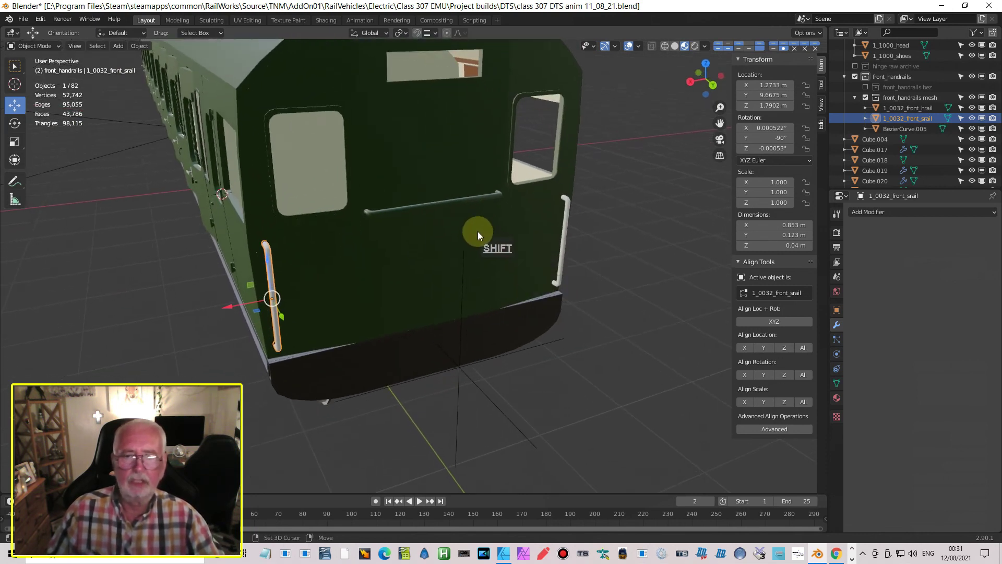